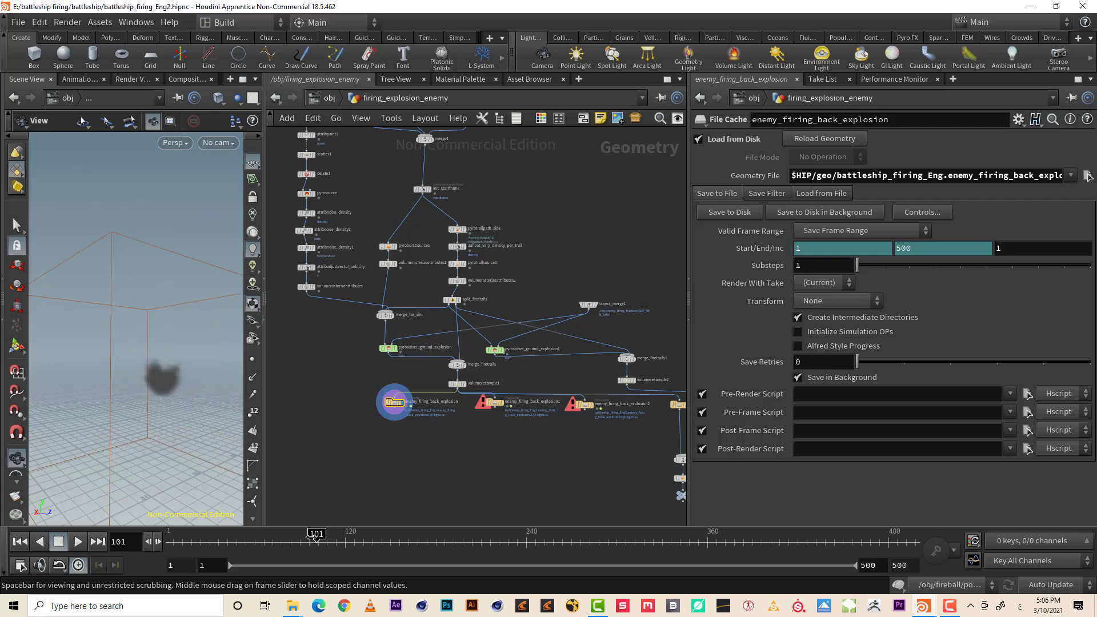
Duplicate the add, three transform and merge nodes, and place the copy in empty space beside the original network
middle_click_drag(566, 214, 533, 283)
scroll(483, 313, "down", 2)
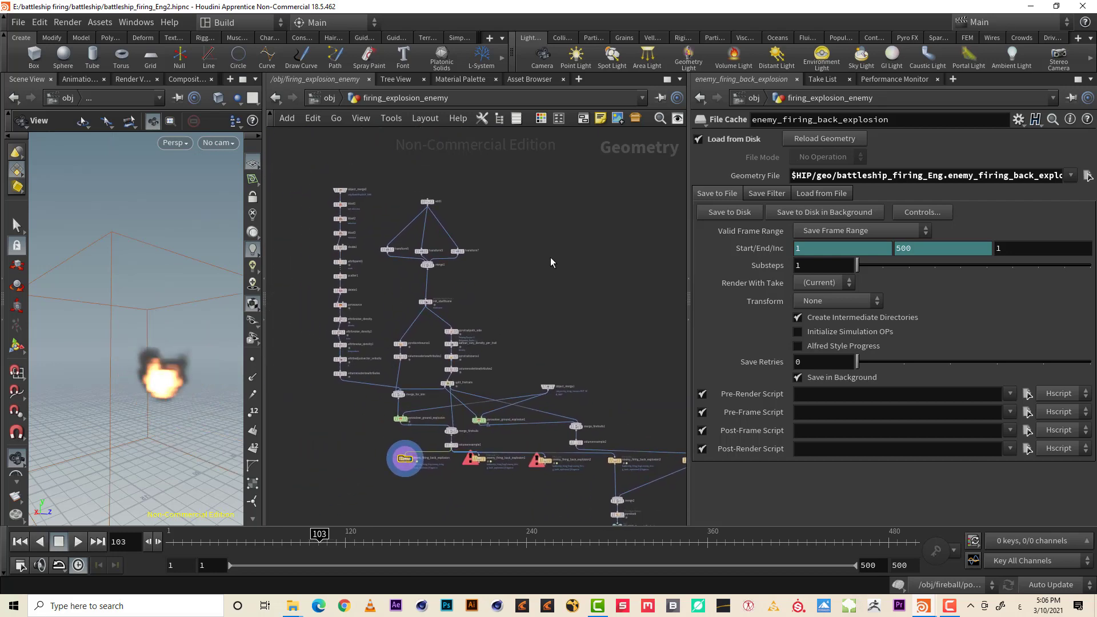
scroll(551, 257, "up", 2)
scroll(517, 271, "up", 2)
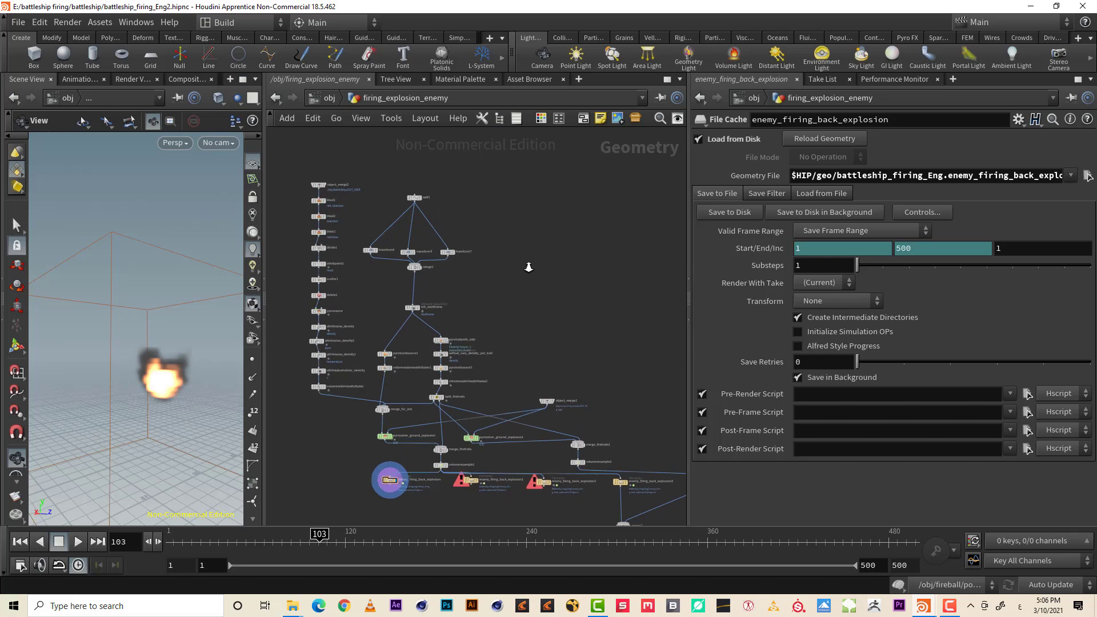
left_click_drag(500, 293, 319, 173)
left_click_drag(419, 273, 645, 275)
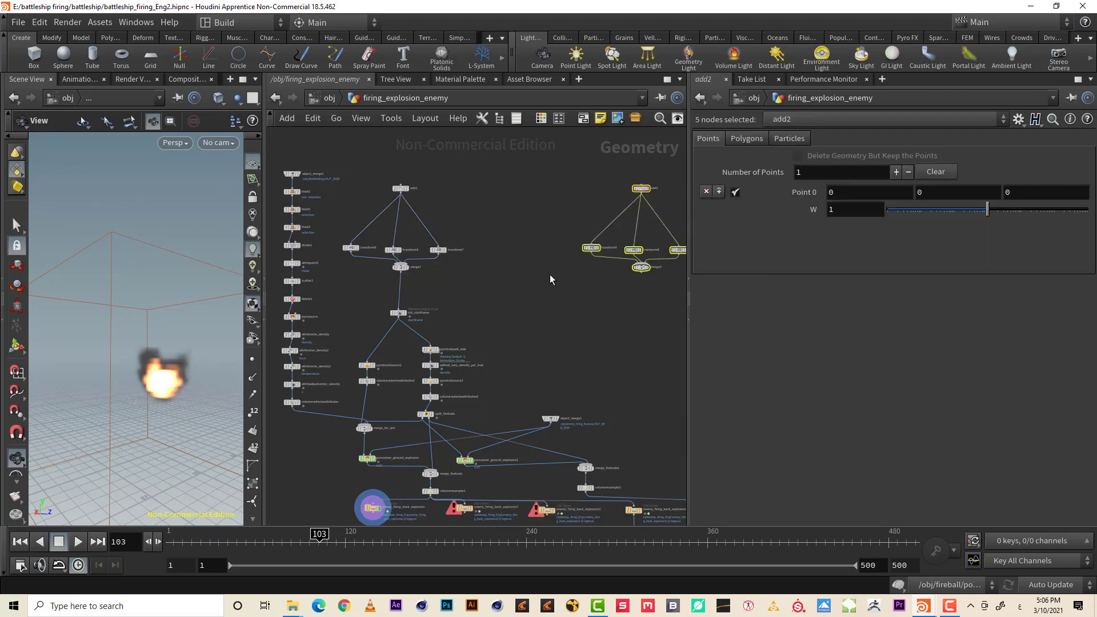
middle_click_drag(550, 275, 406, 249)
left_click_drag(577, 293, 447, 149)
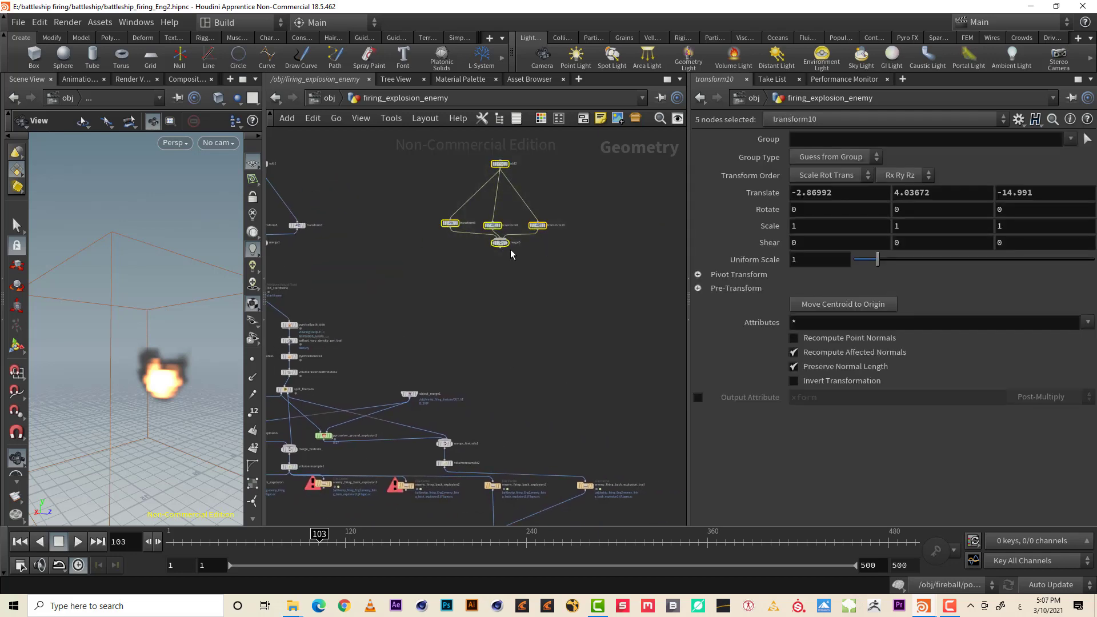
left_click_drag(500, 243, 571, 250)
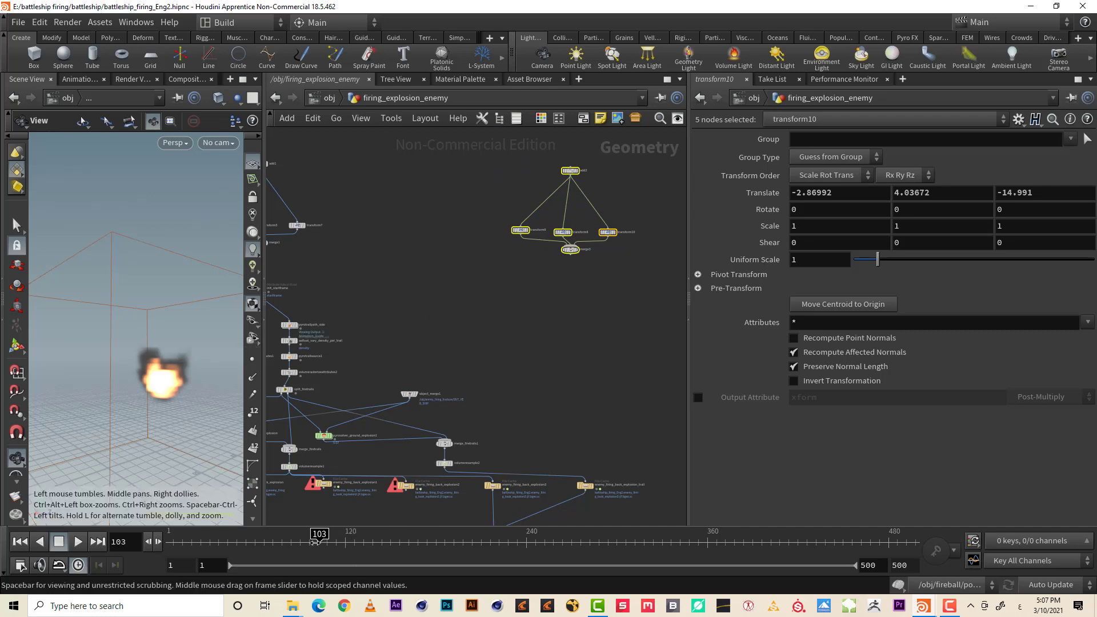
mouse_move(317, 540)
left_mouse_down()
mouse_move(298, 540)
mouse_move(313, 539)
left_mouse_up()
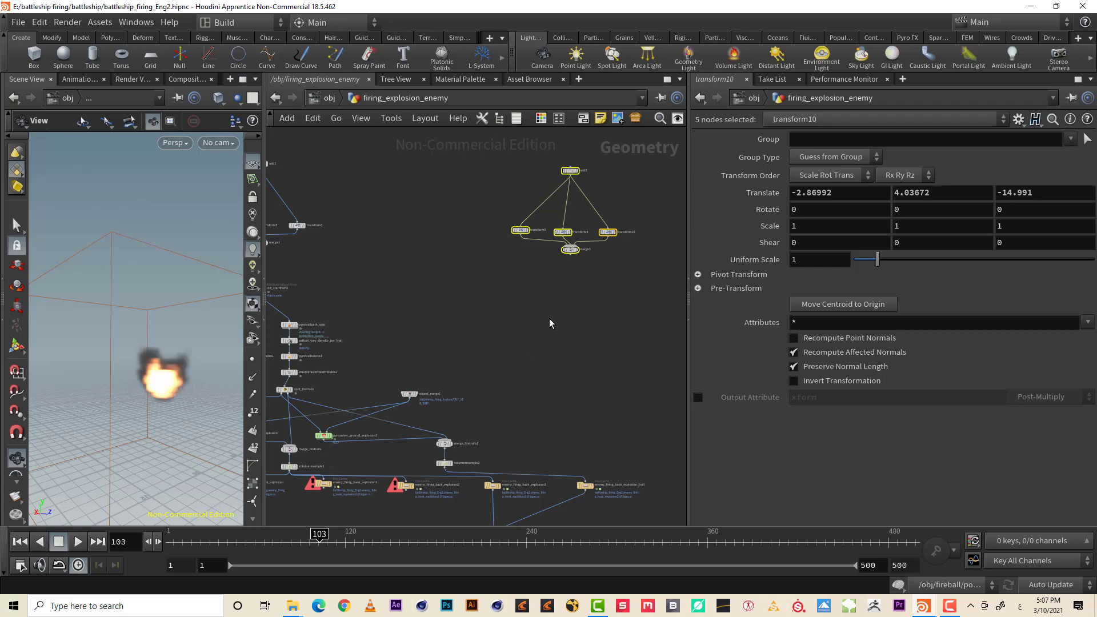
middle_click_drag(550, 317, 503, 335)
scroll(543, 301, "up", 3)
key("Tab")
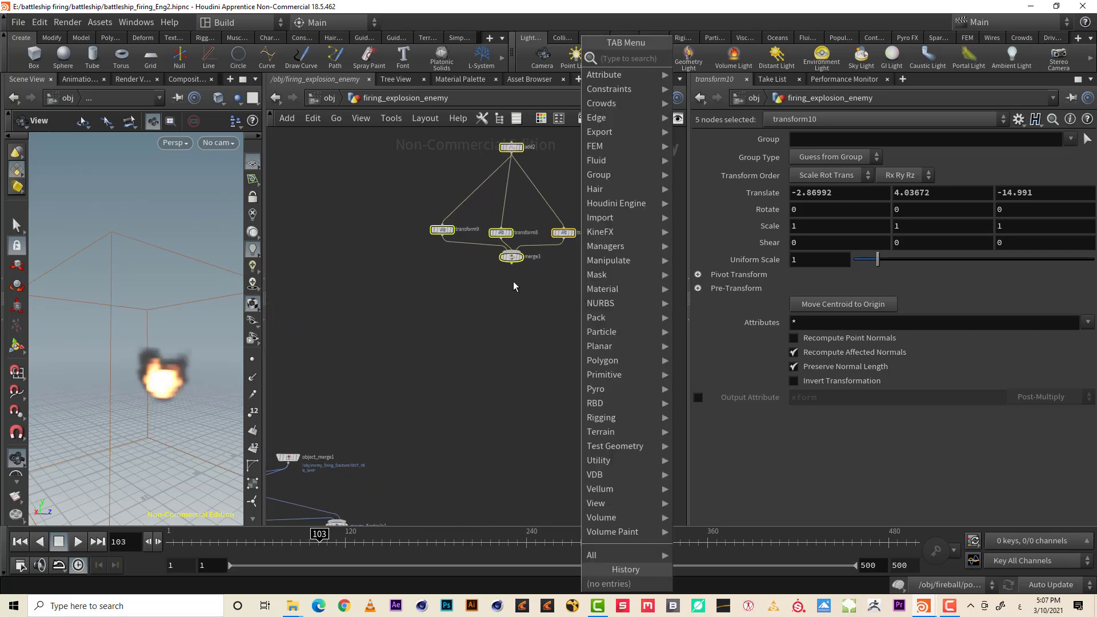
key("Escape")
scroll(495, 332, "down", 2)
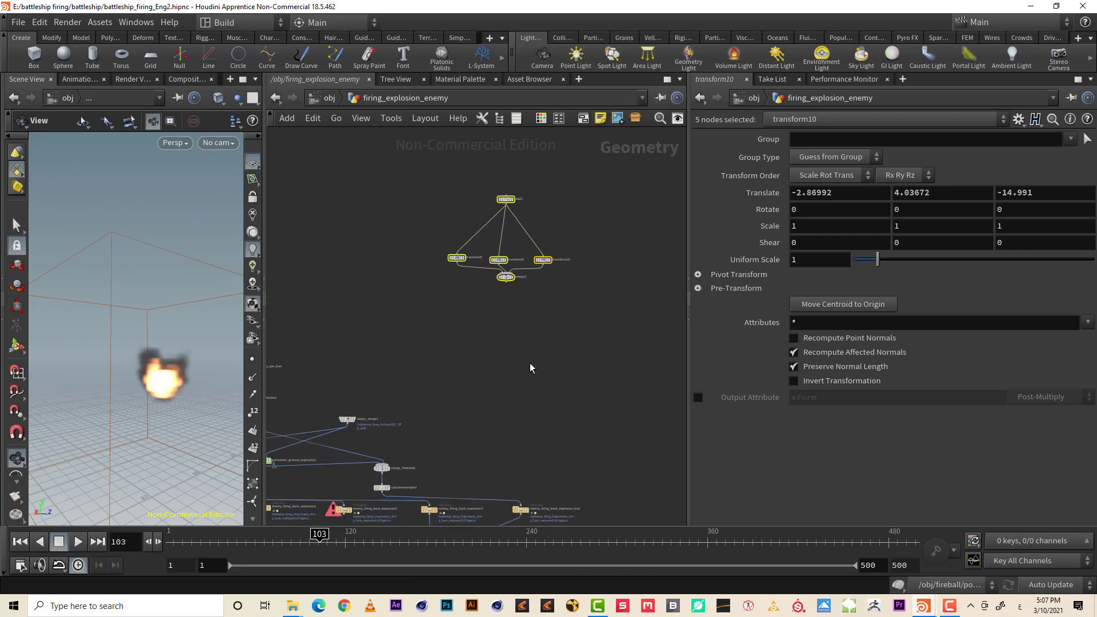
scroll(517, 298, "up", 2)
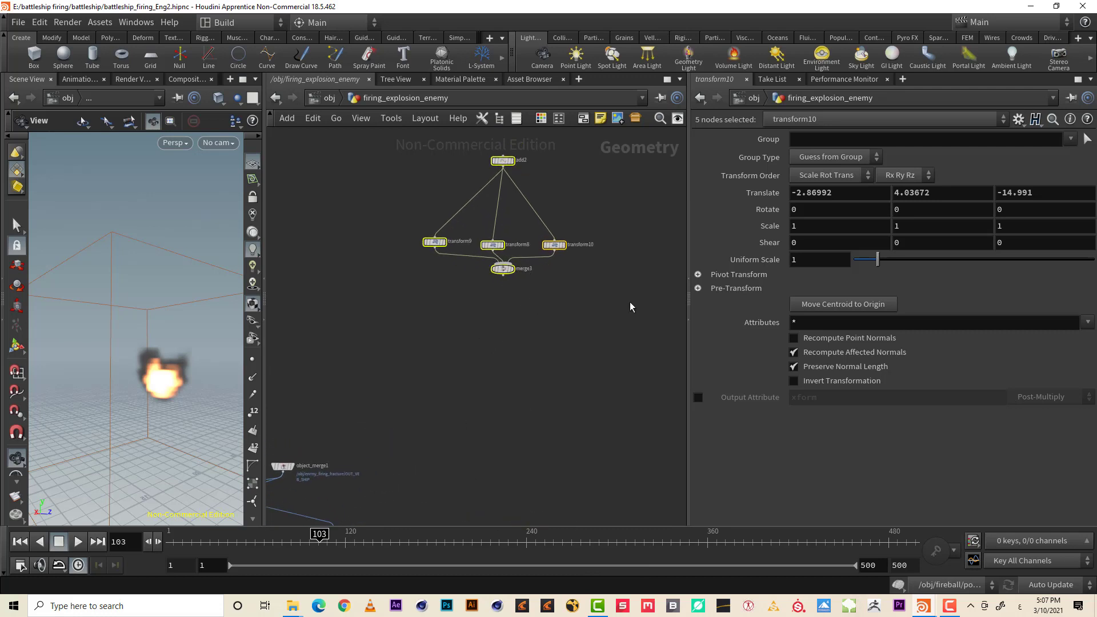
left_click(504, 276)
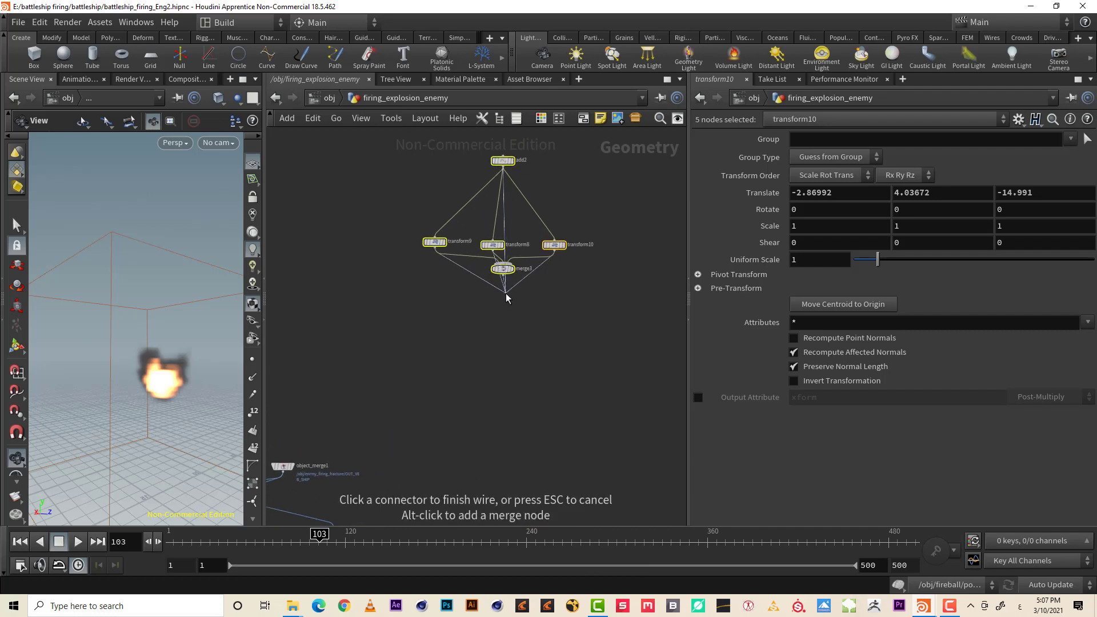
key("Escape")
left_click(508, 294)
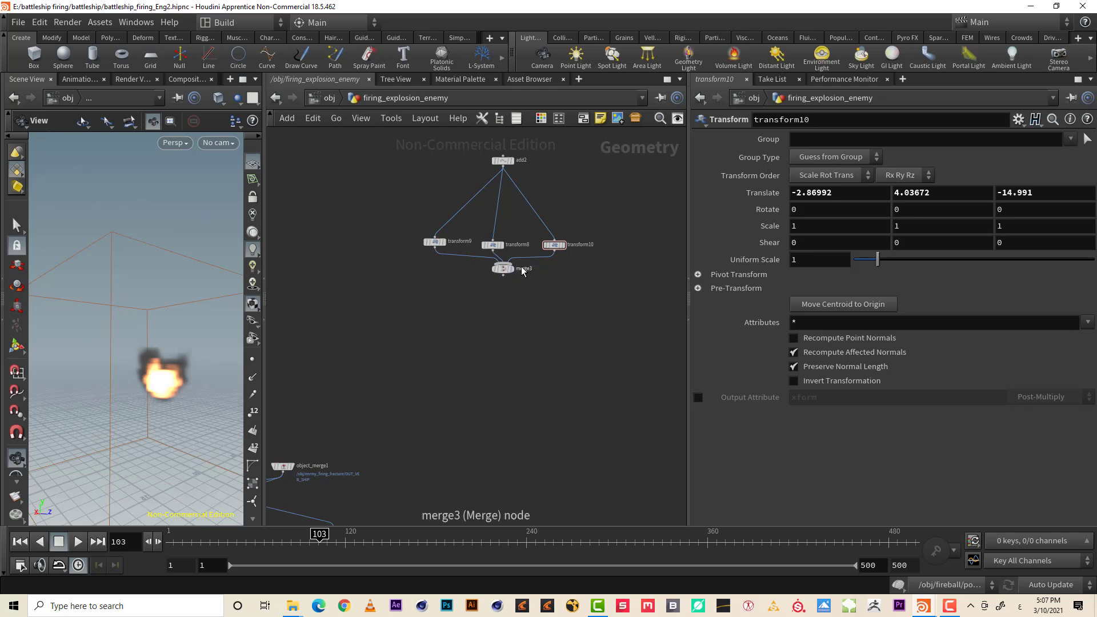
Display the copied merge node and add an Attribute Wrangle node wired to its output
left_click(518, 282)
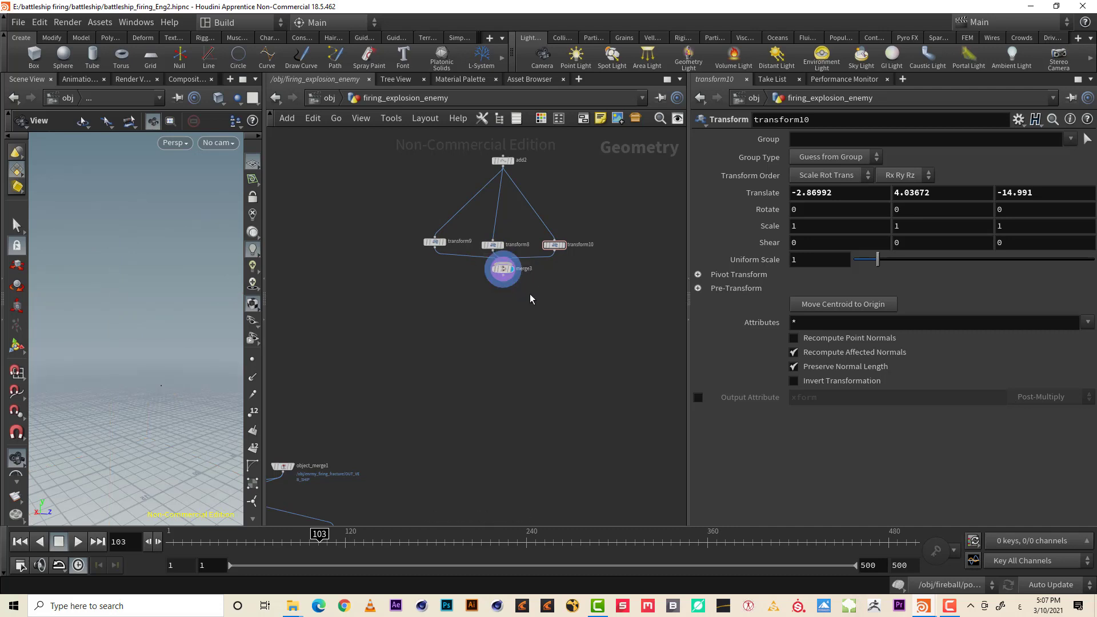
scroll(505, 288, "up", 1)
left_click(505, 279)
key("Tab")
type("4AA 5")
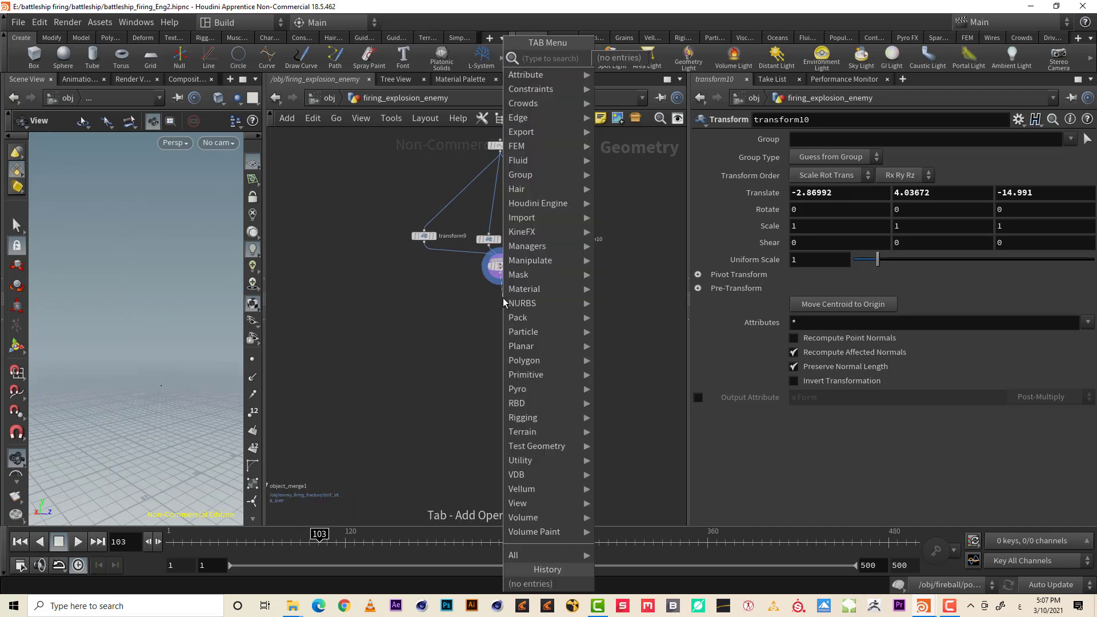
type("B")
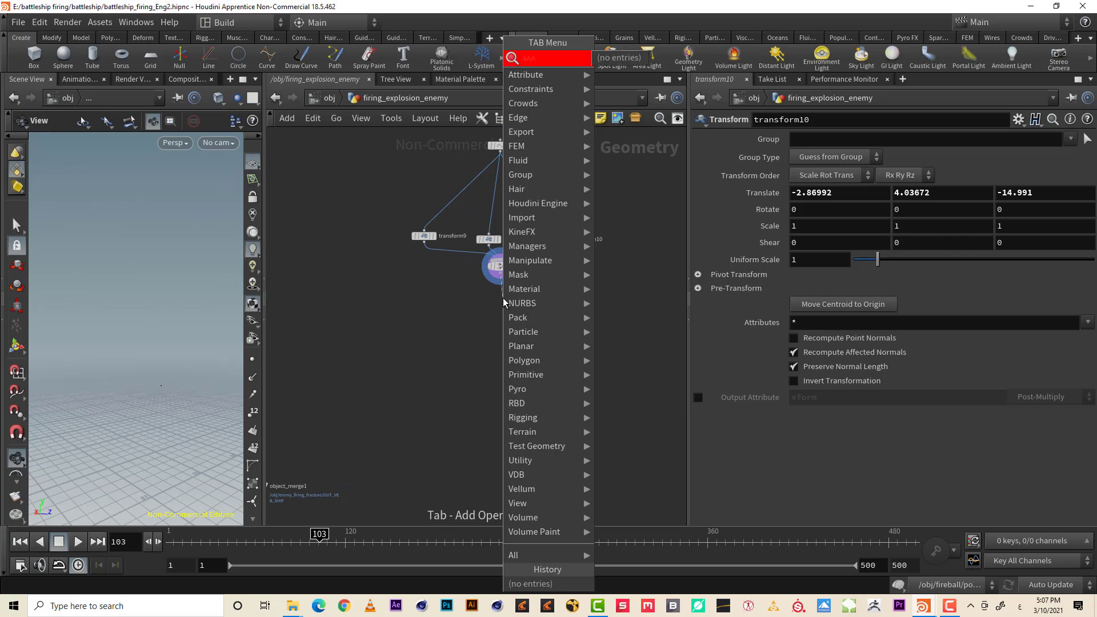
key("BackSpace")
key("BackSpace")
key("BackSpace")
key("BackSpace")
key("BackSpace")
key("BackSpace")
key("alt+shift")
type("att we")
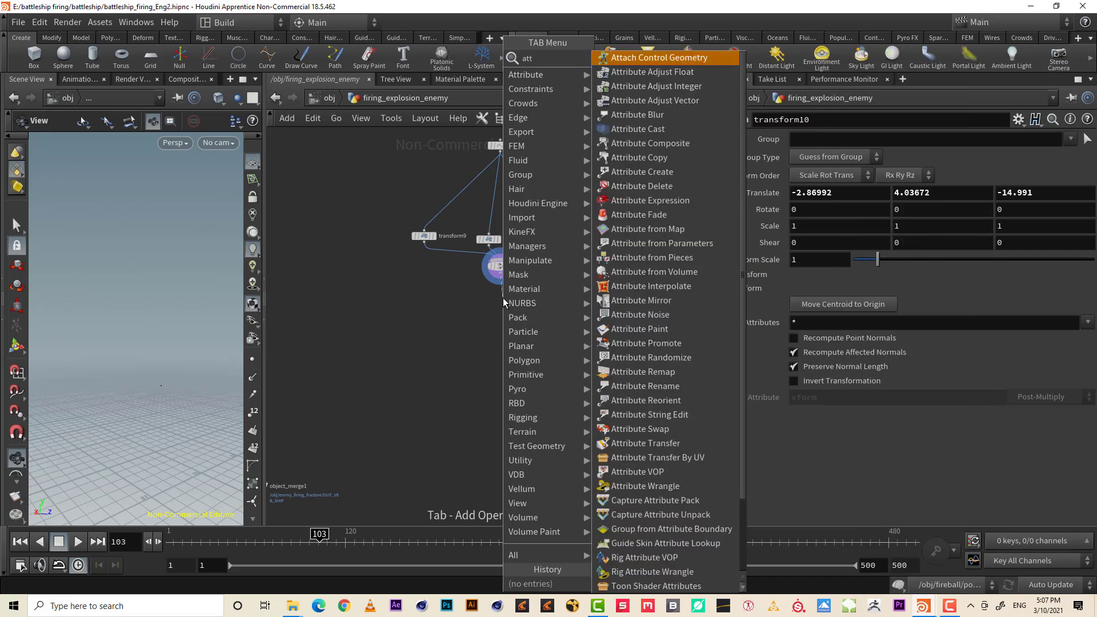
key("Return")
left_click(503, 297)
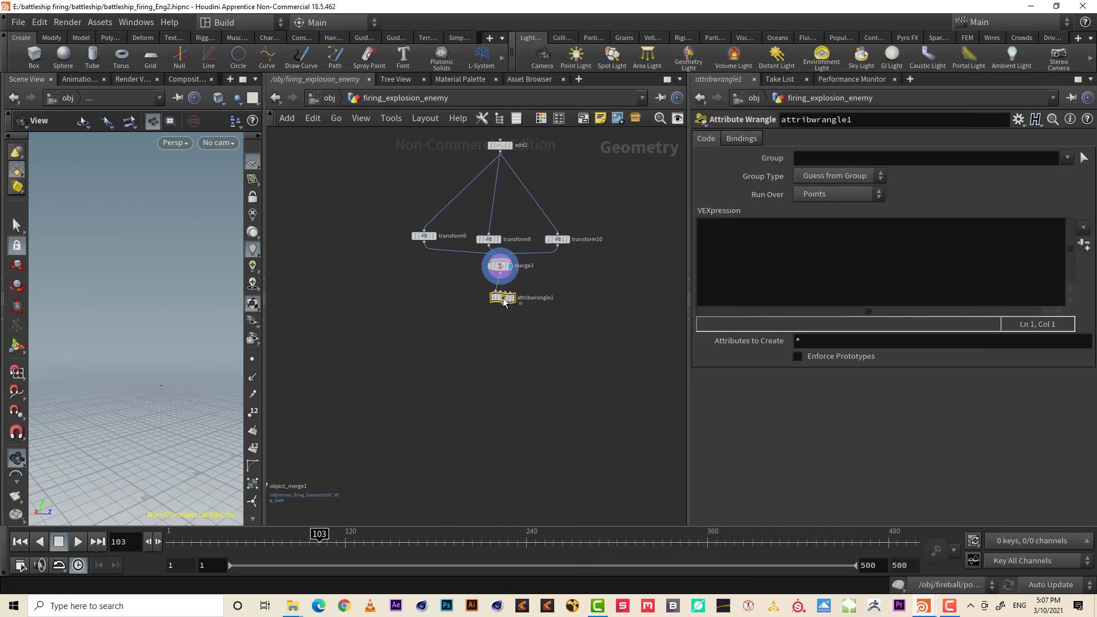
Examine the init_startframe node's attribute name and adjustment values
left_click(723, 252)
middle_click_drag(482, 372, 642, 282)
scroll(501, 366, "down", 3)
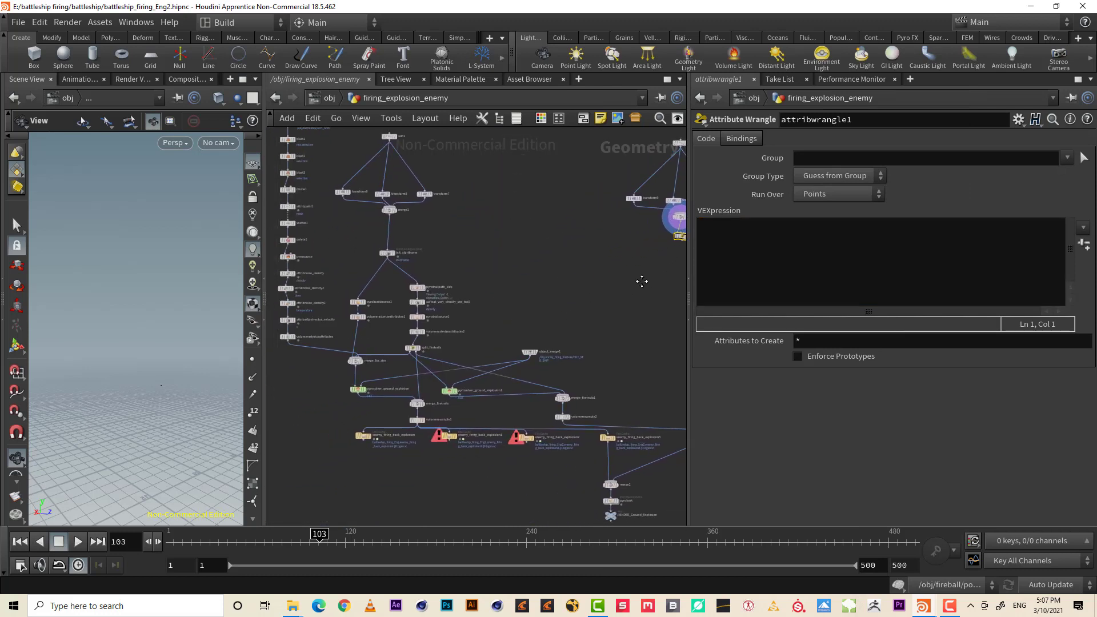
scroll(464, 231, "up", 2)
left_click(368, 260)
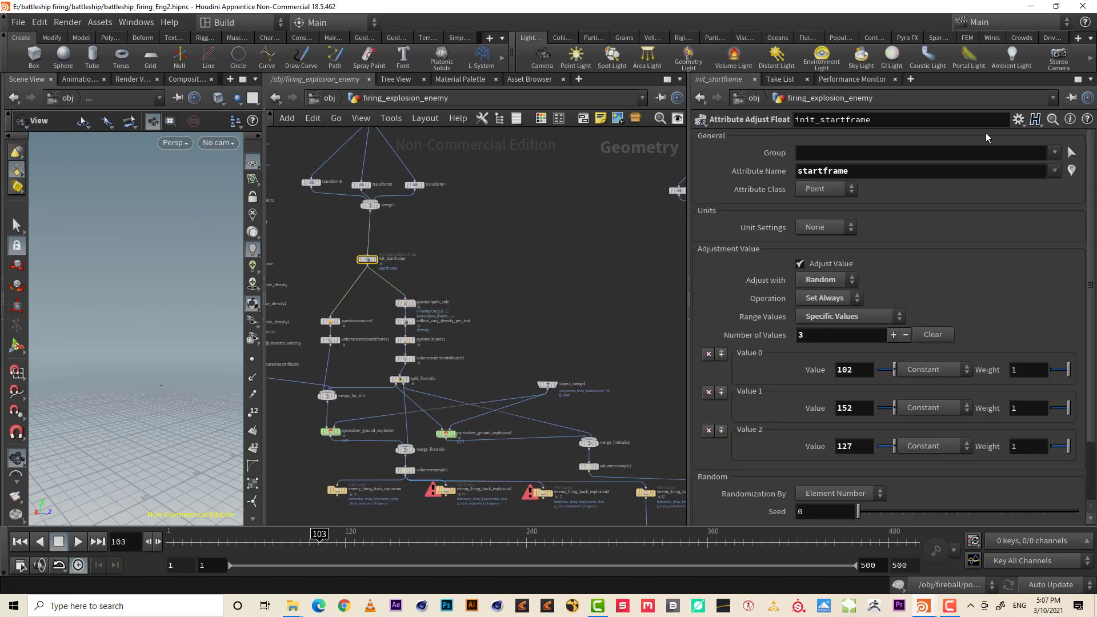
left_click(690, 285)
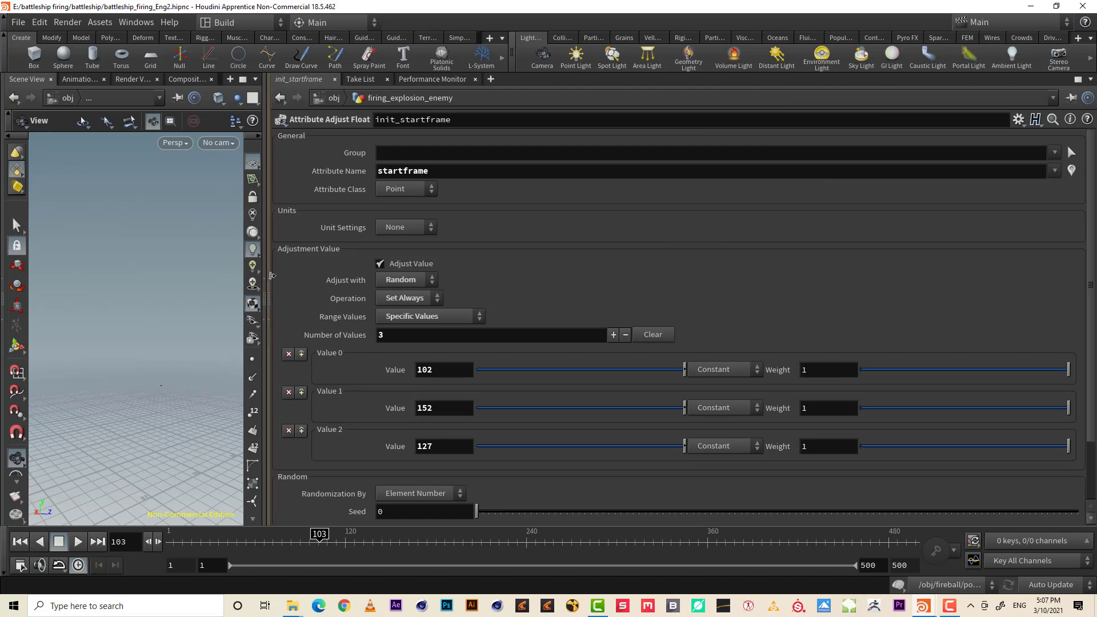
left_click_drag(272, 276, 684, 245)
scroll(547, 229, "up", 3)
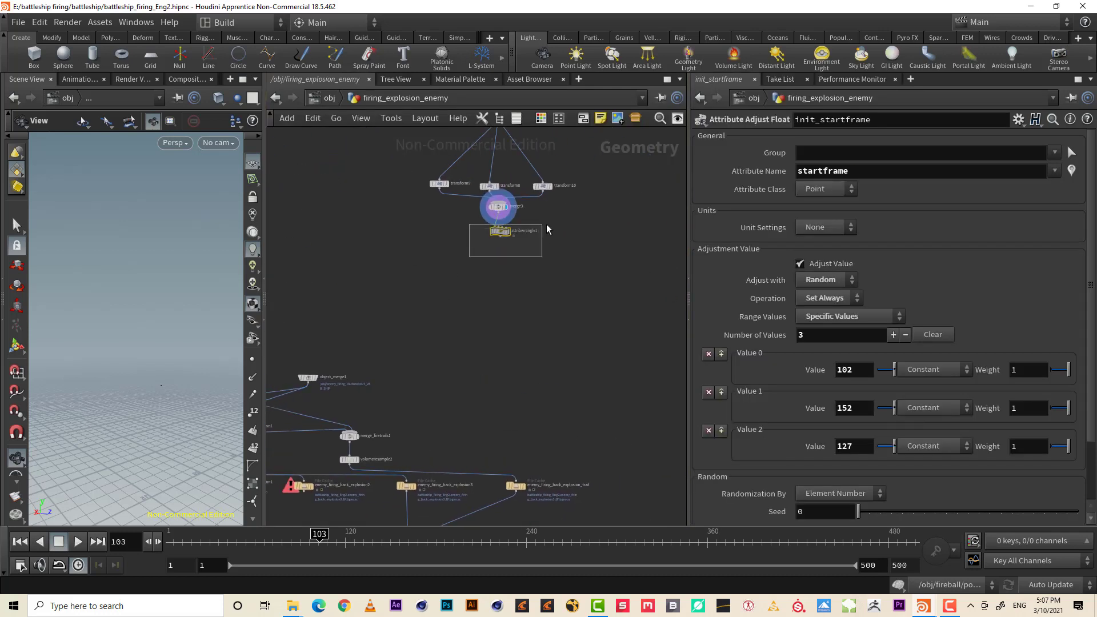
left_click_drag(547, 229, 548, 230)
left_click(746, 286)
type("i")
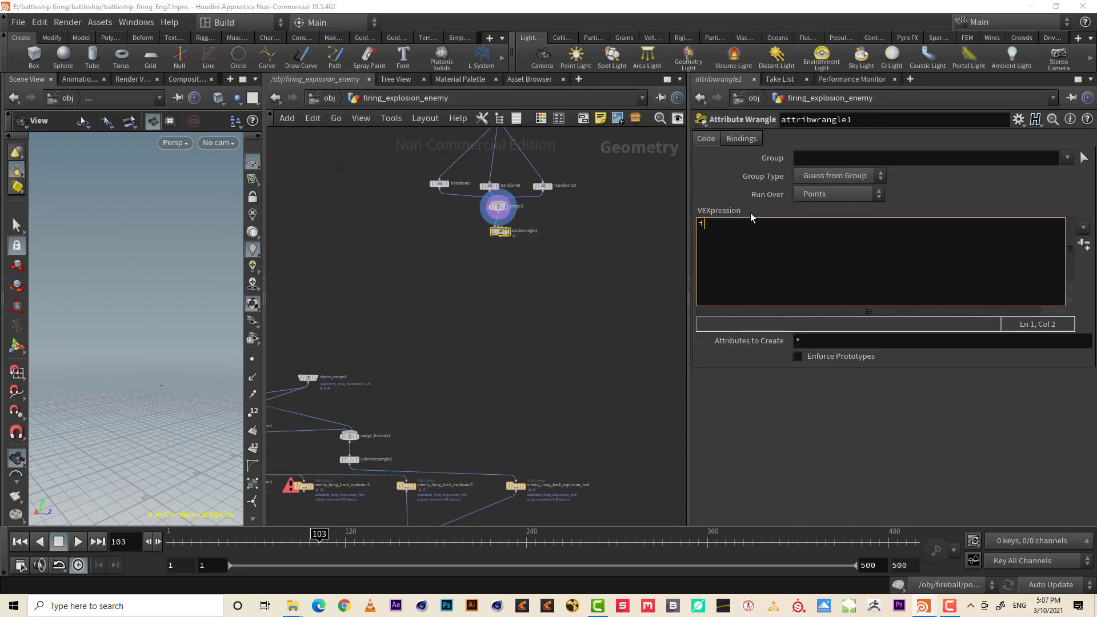
type("@startframe = ch")
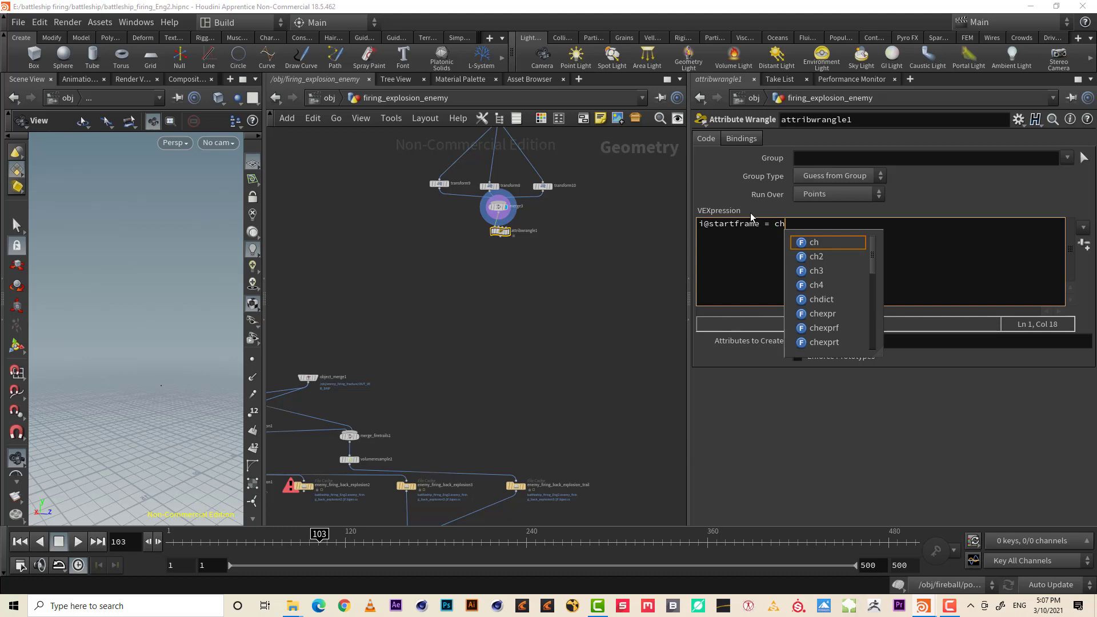
type("()")
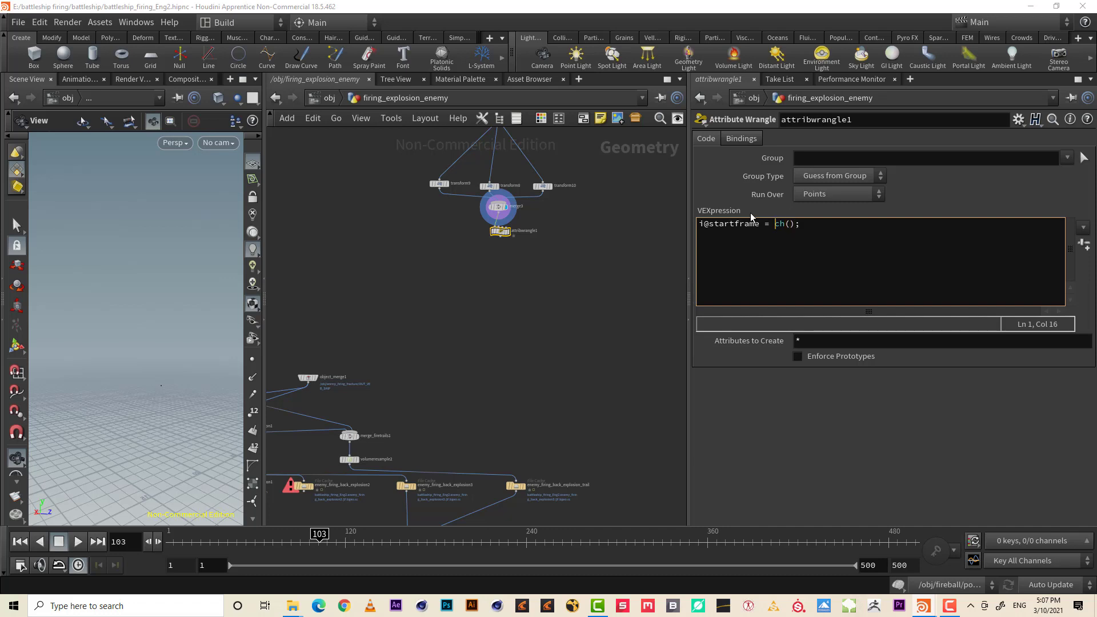
type("@")
type("ptnum *")
type("multi")
Create the Multi parameter from the wrangle's expression and set it to 10
left_click(1086, 243)
double_click(807, 376)
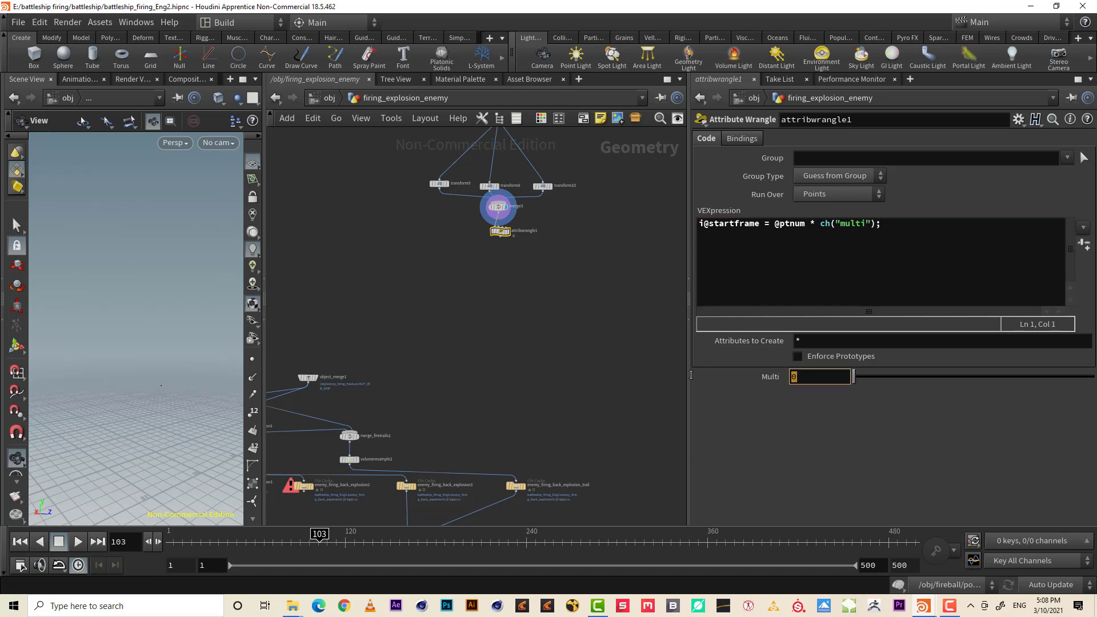
key("Return")
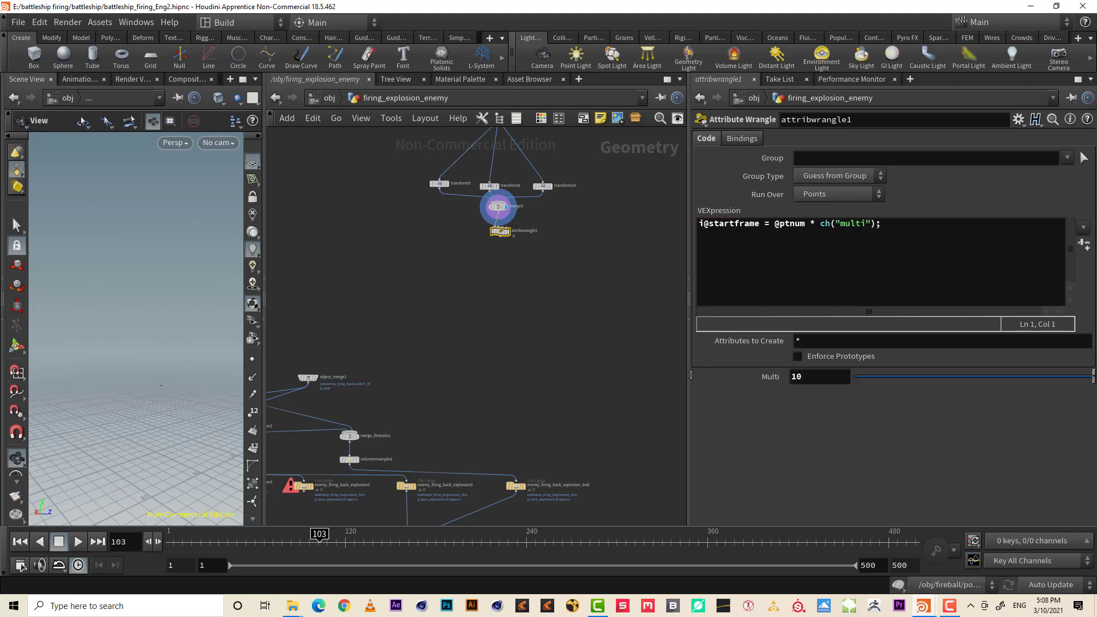
Display the wrangle node and examine each point's startframe value in its geometry spreadsheet
mouse_move(516, 228)
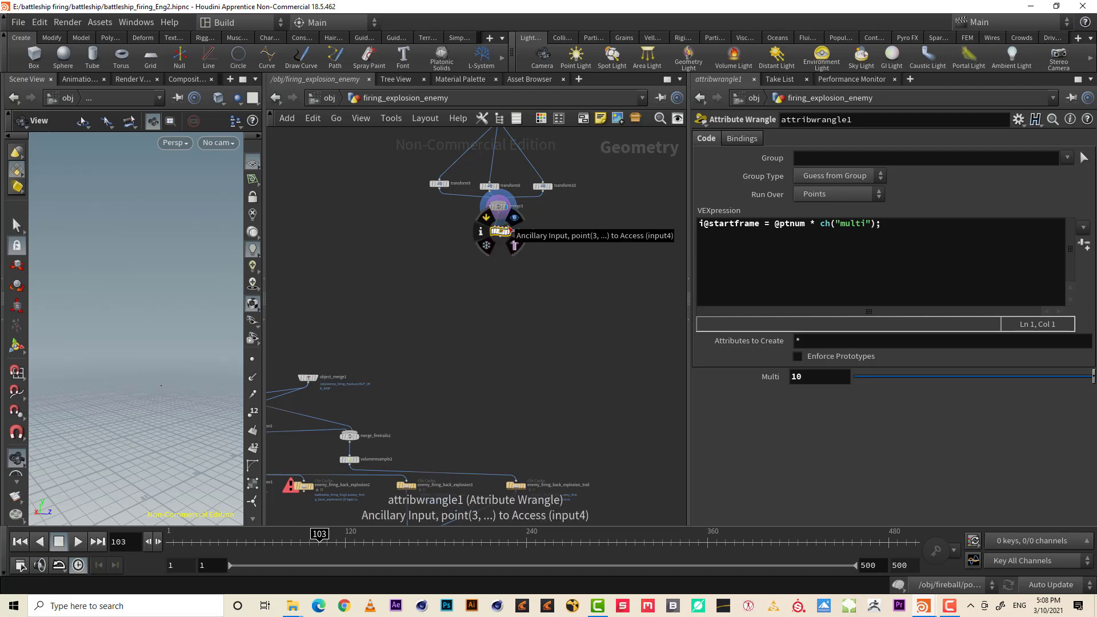
right_click(502, 235)
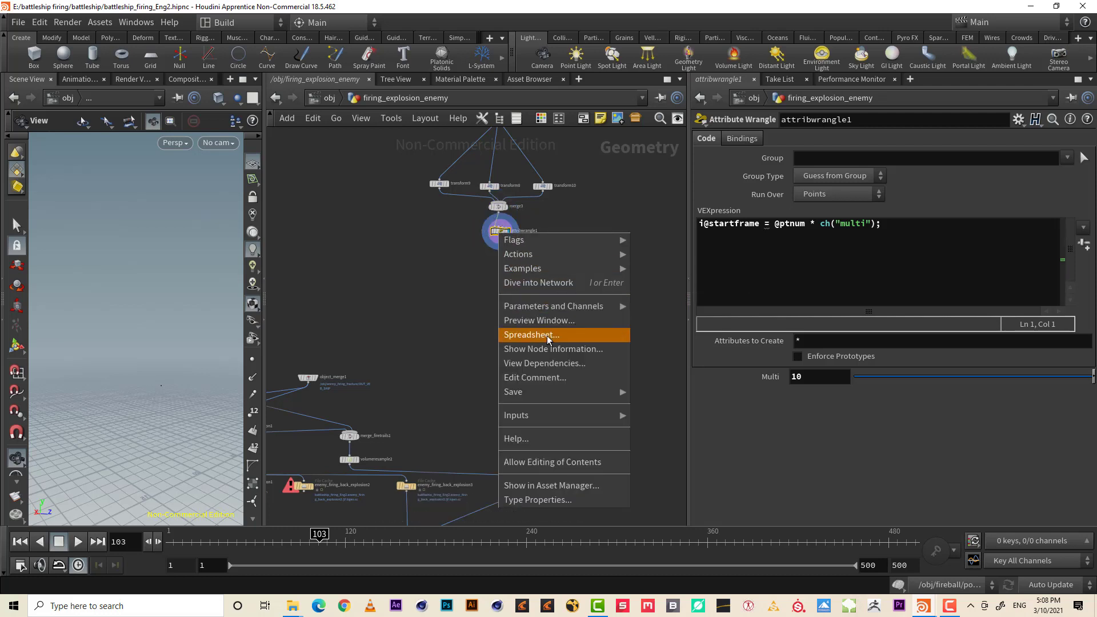
left_click(551, 265)
left_click(563, 264)
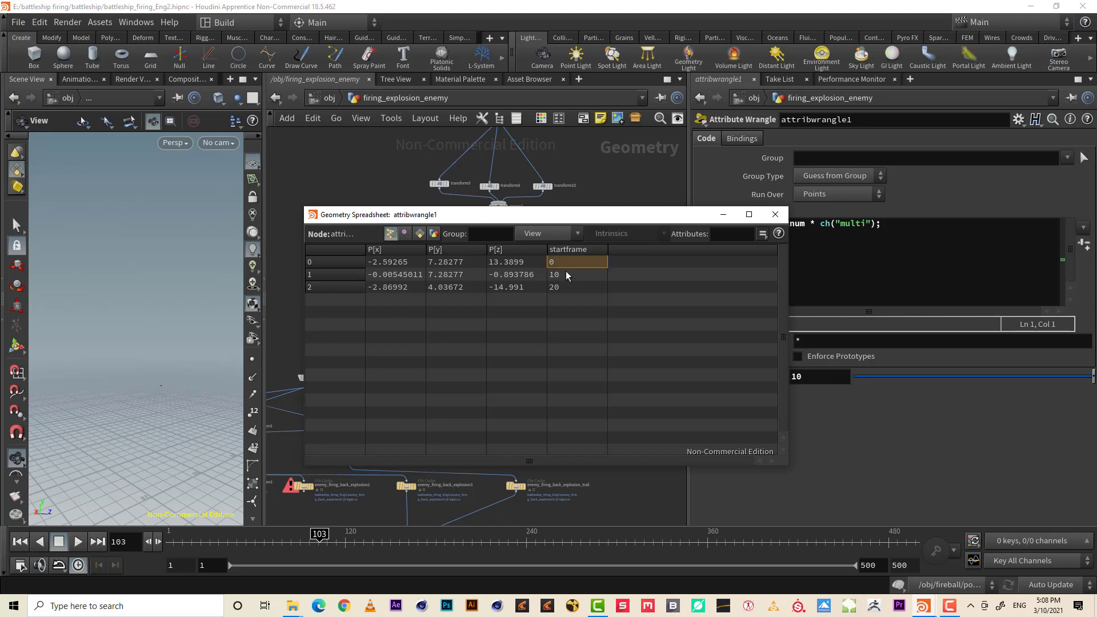
left_click(567, 279)
left_click(570, 288)
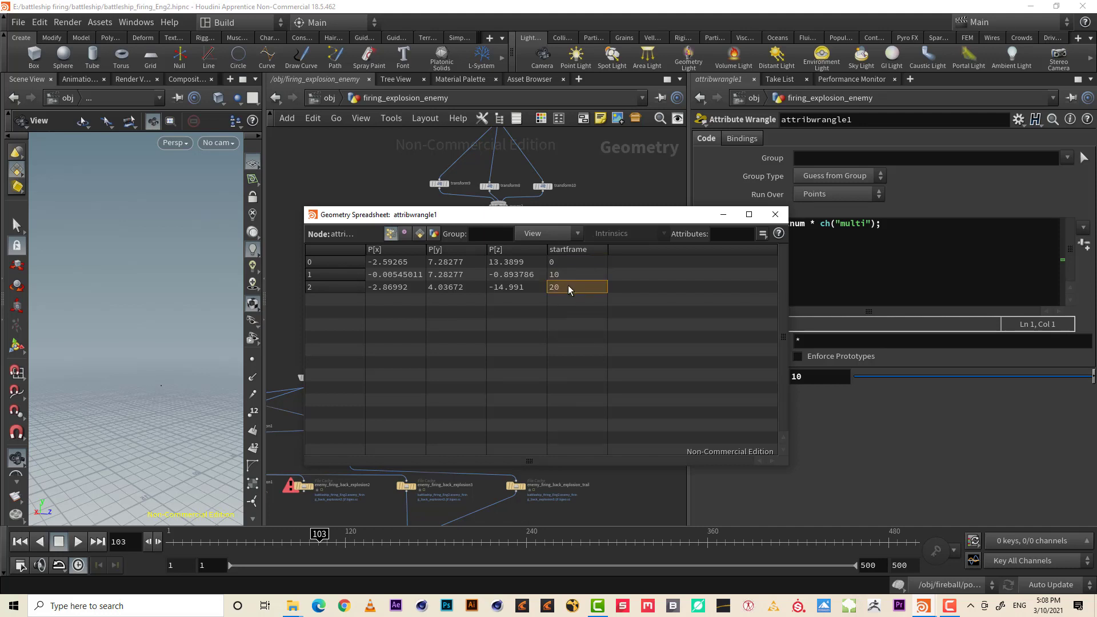
left_click(776, 214)
Review the three specific values assigned in the init_startframe node
scroll(450, 293, "down", 6)
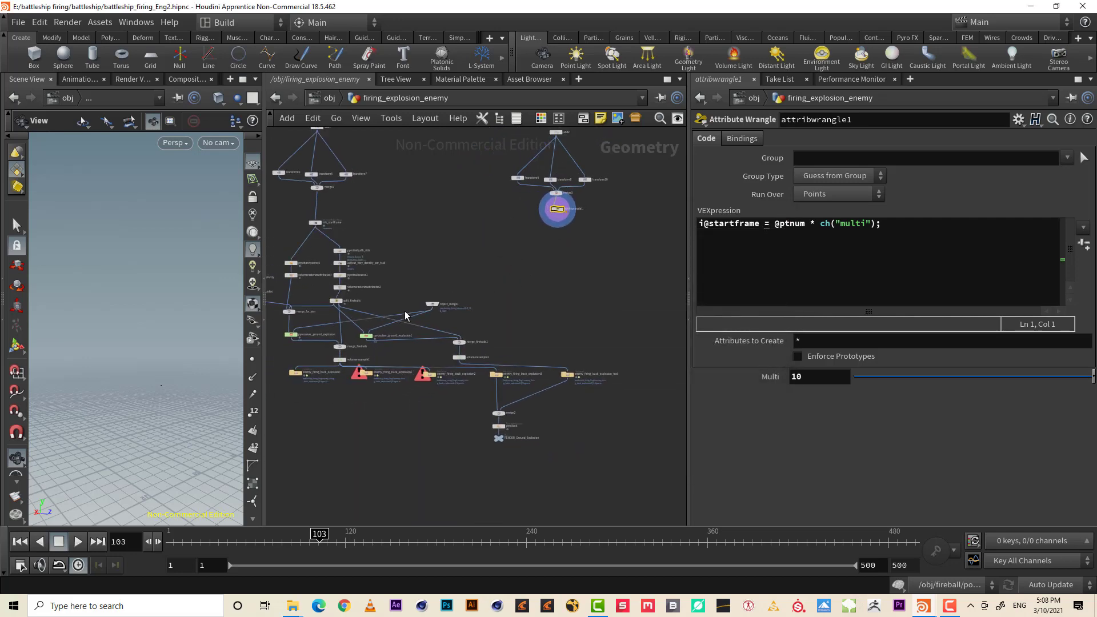
scroll(446, 281, "up", 5)
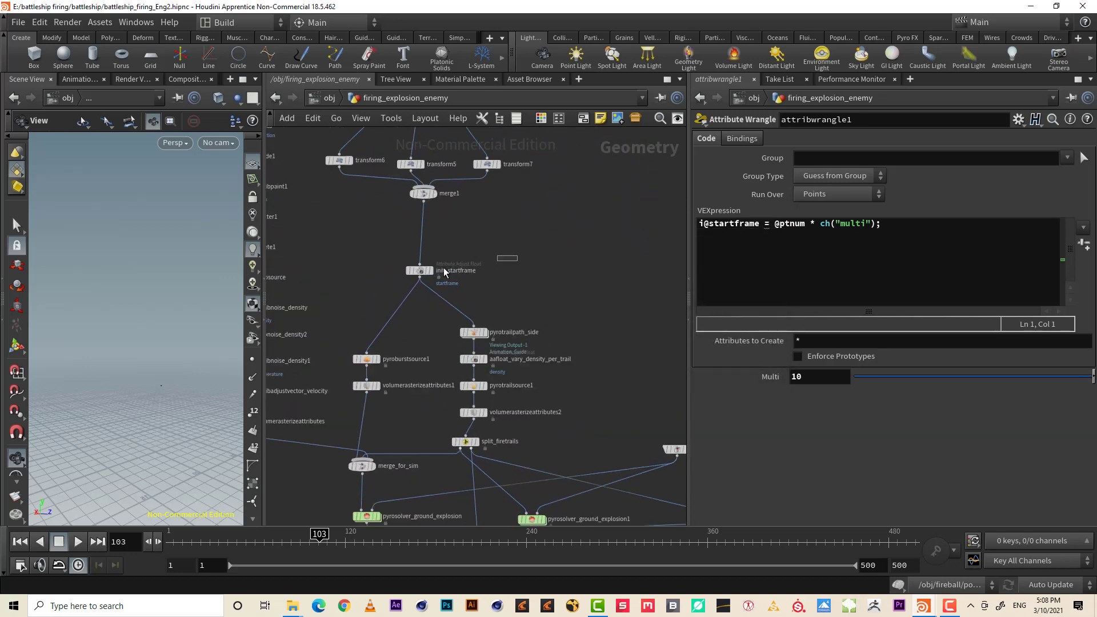
left_click(420, 271)
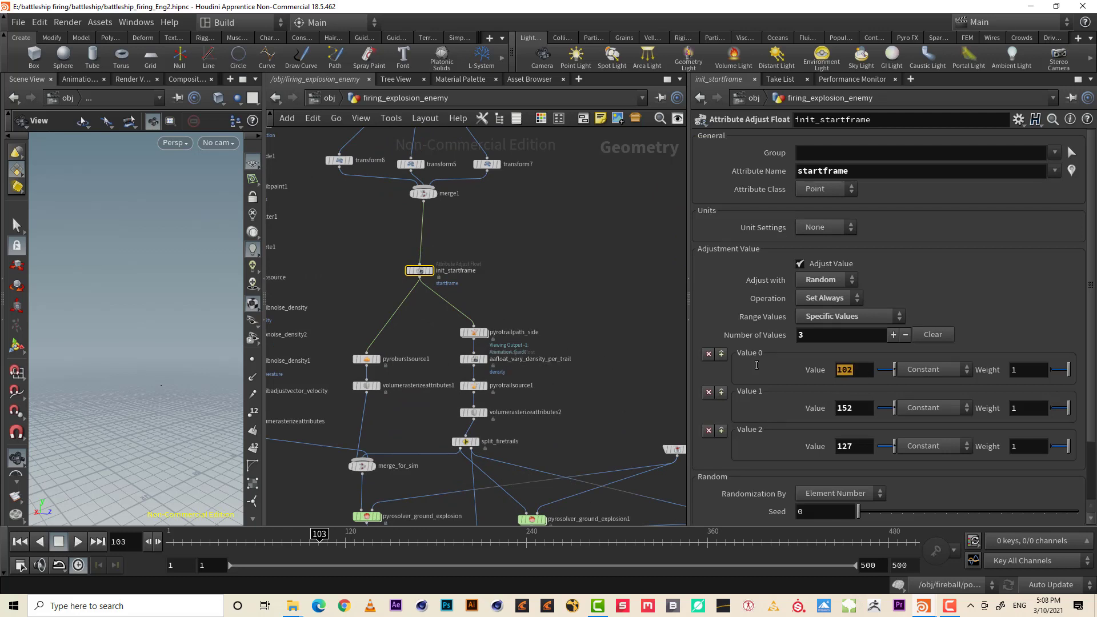
key("Return")
left_click(859, 411)
left_click(861, 451)
Move the attribwrangle1 node out from under merge3 and insert it between transform9 and merge3
scroll(575, 249, "down", 5)
scroll(483, 264, "down", 2)
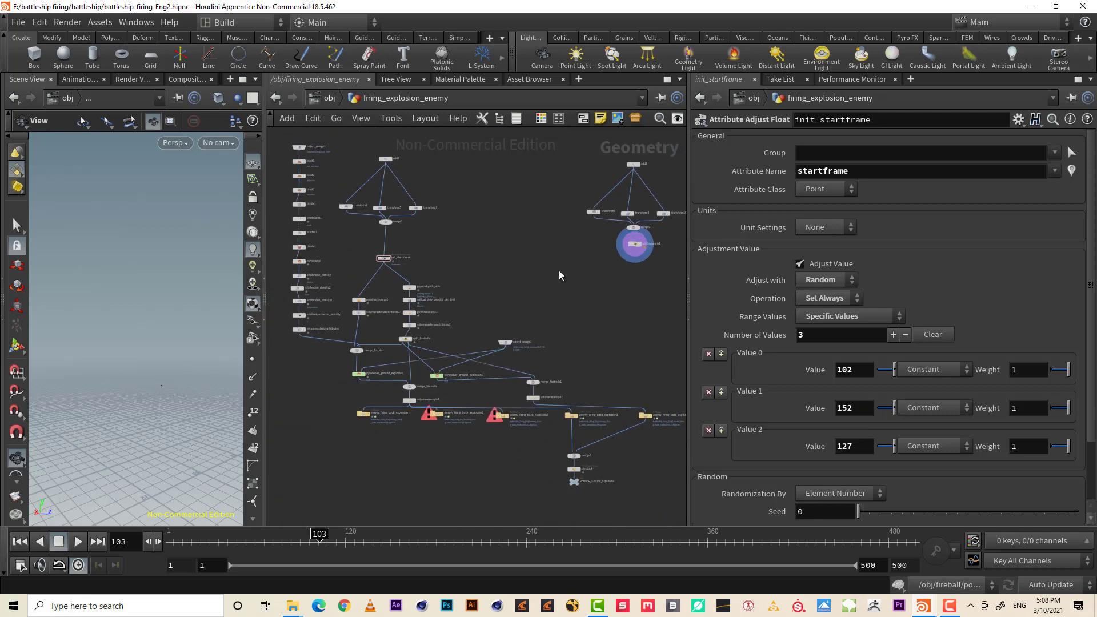
scroll(566, 280, "up", 3)
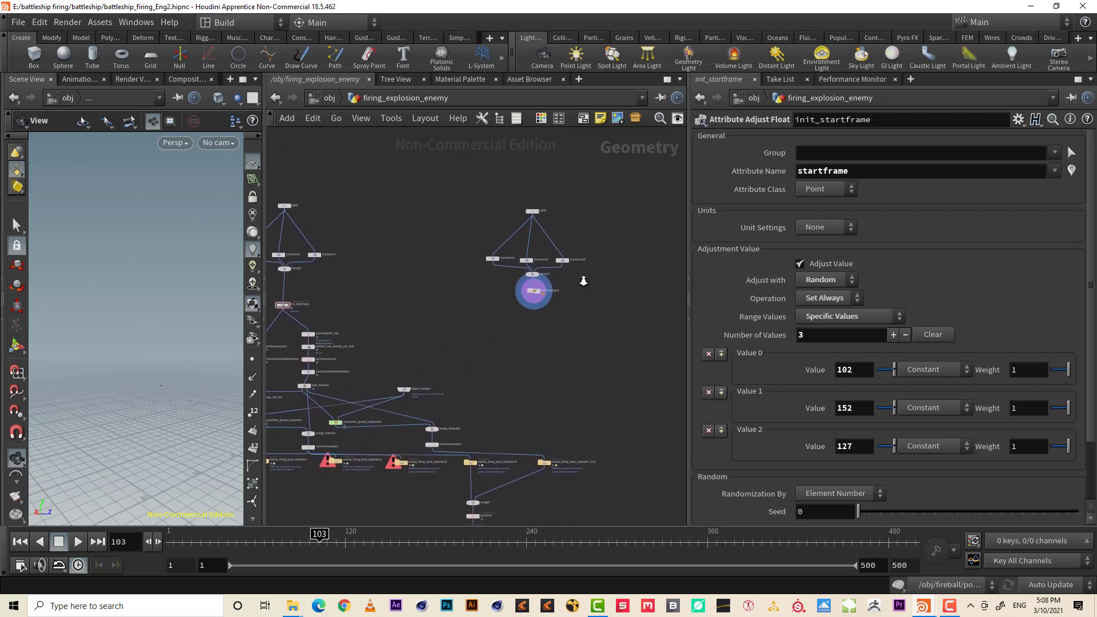
scroll(650, 255, "up", 4)
scroll(649, 255, "down", 2)
middle_click_drag(558, 255, 666, 384)
left_click_drag(522, 440, 416, 382)
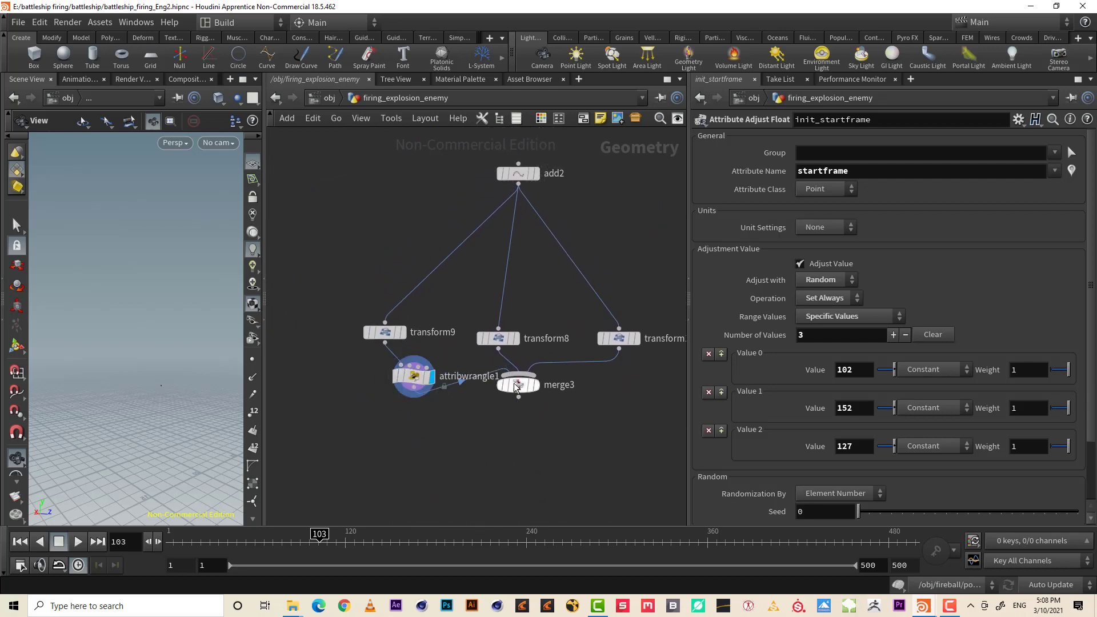
left_click_drag(514, 383, 506, 448)
left_click(413, 377)
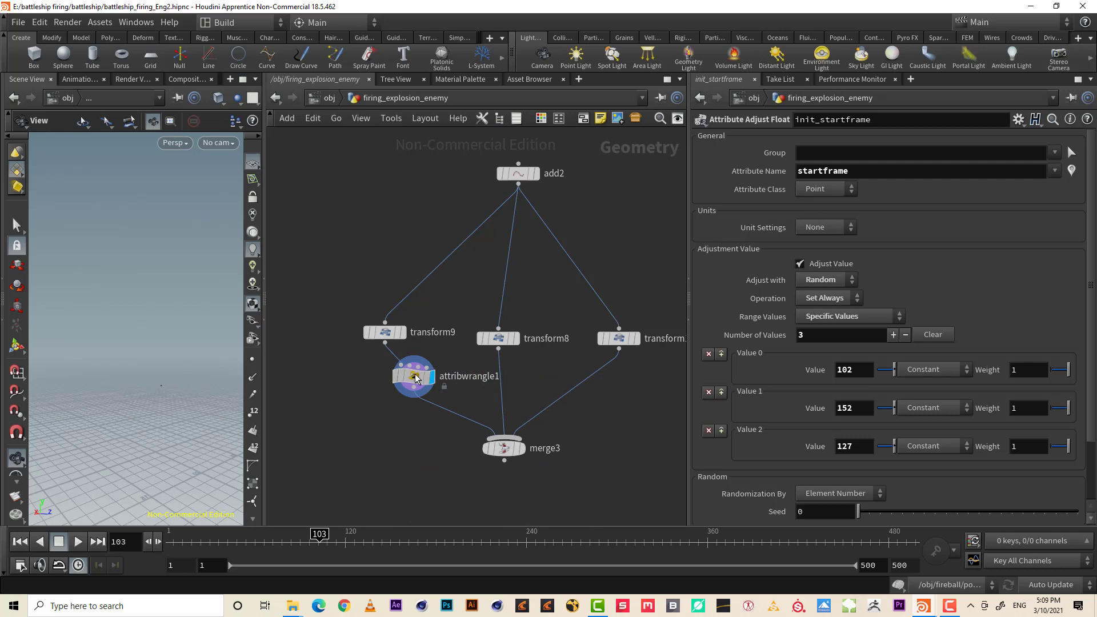
left_click_drag(774, 224, 811, 224)
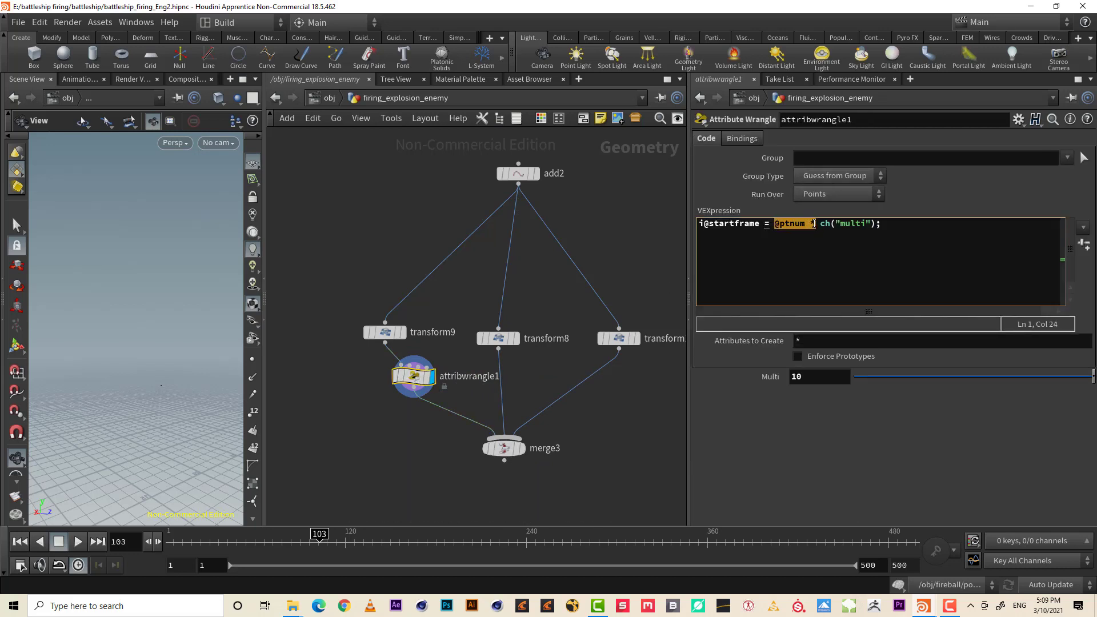
key("BackSpace")
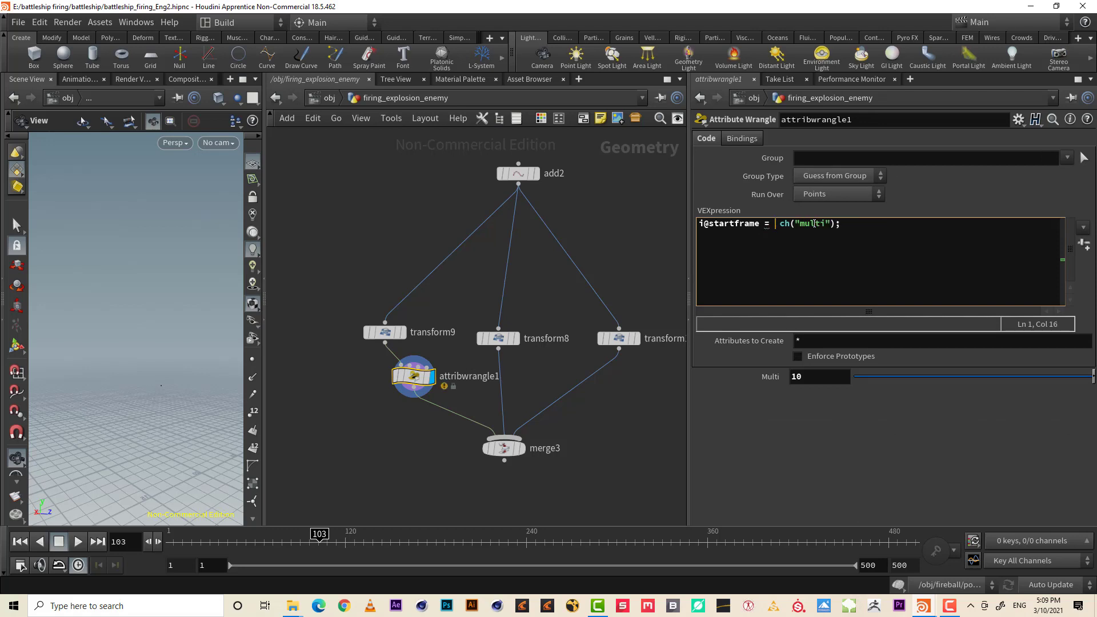
left_click(778, 220)
left_click_drag(411, 376, 382, 379)
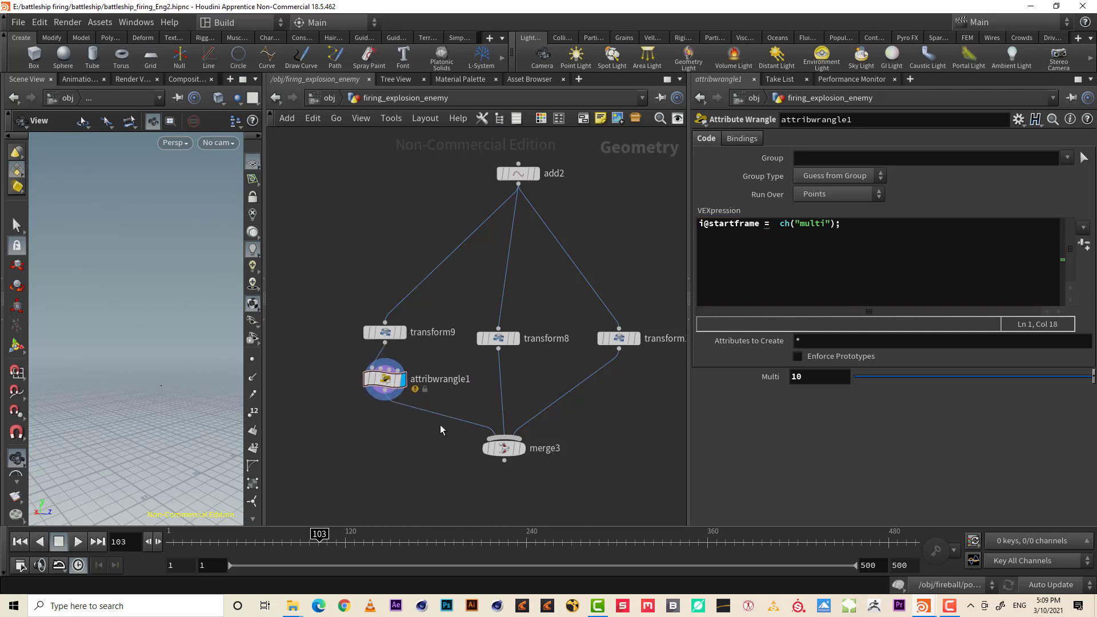
scroll(412, 435, "down", 5)
middle_click_drag(411, 436, 488, 348)
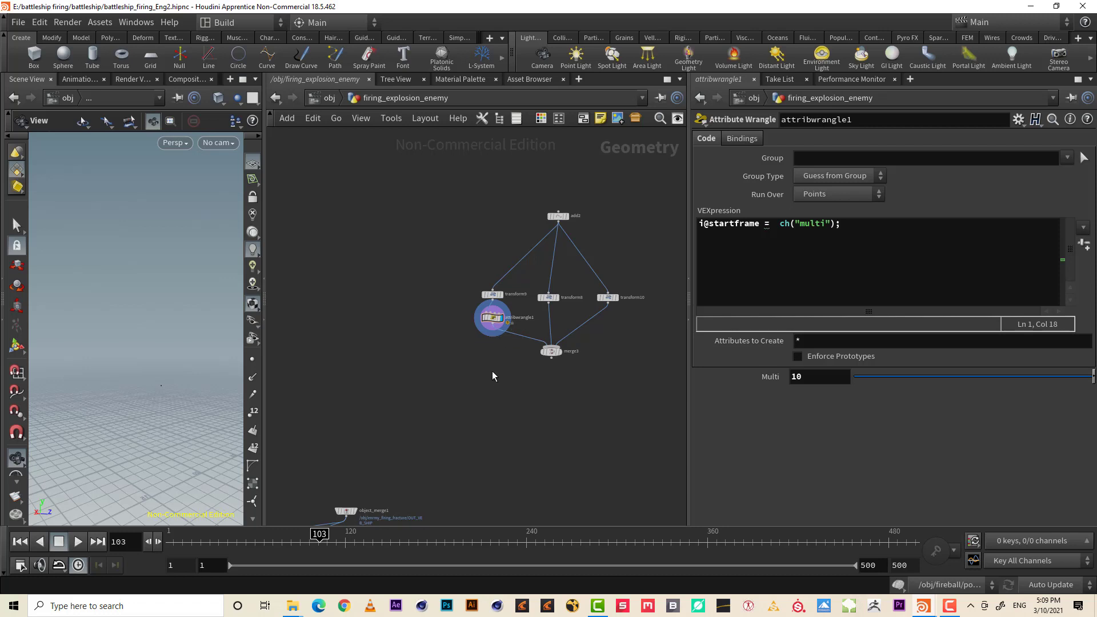
scroll(492, 374, "down", 3)
middle_click_drag(511, 391, 593, 312)
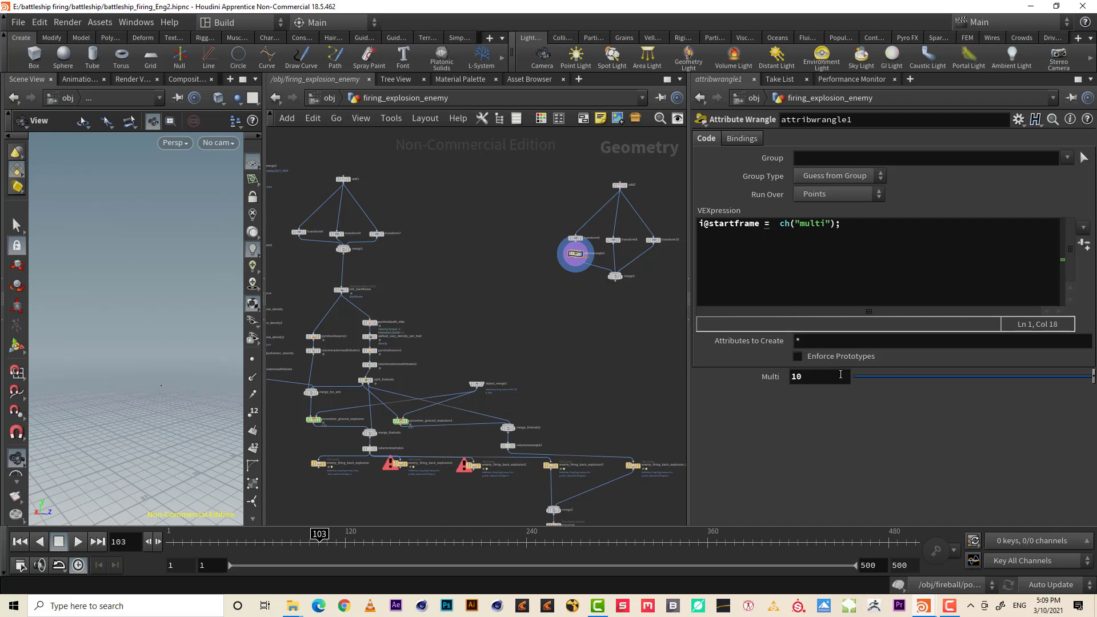
left_click(949, 606)
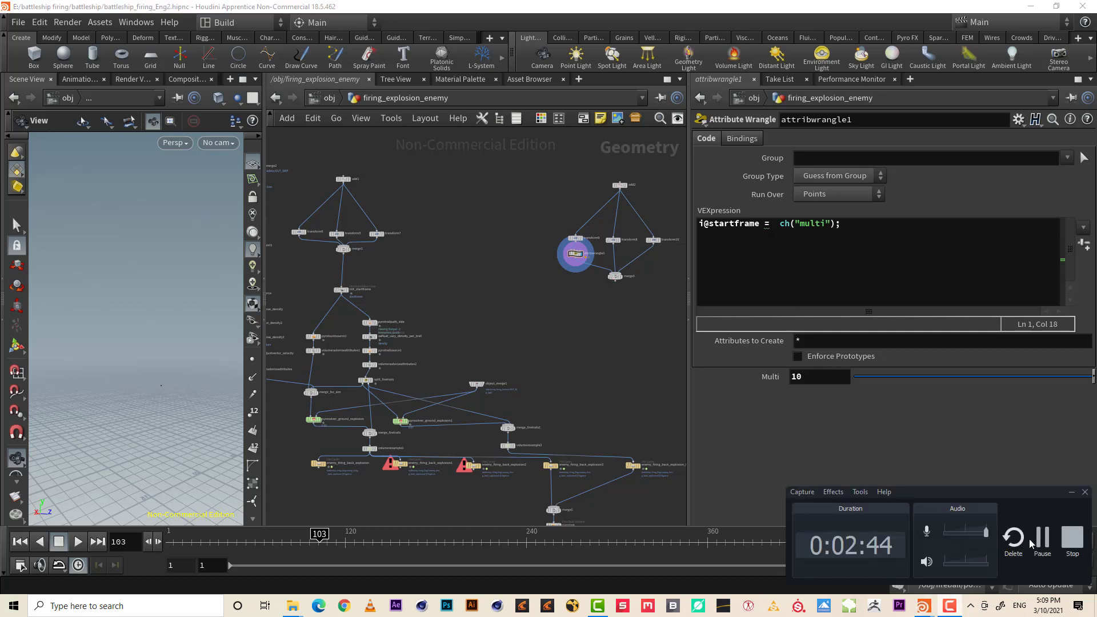
left_click(1043, 540)
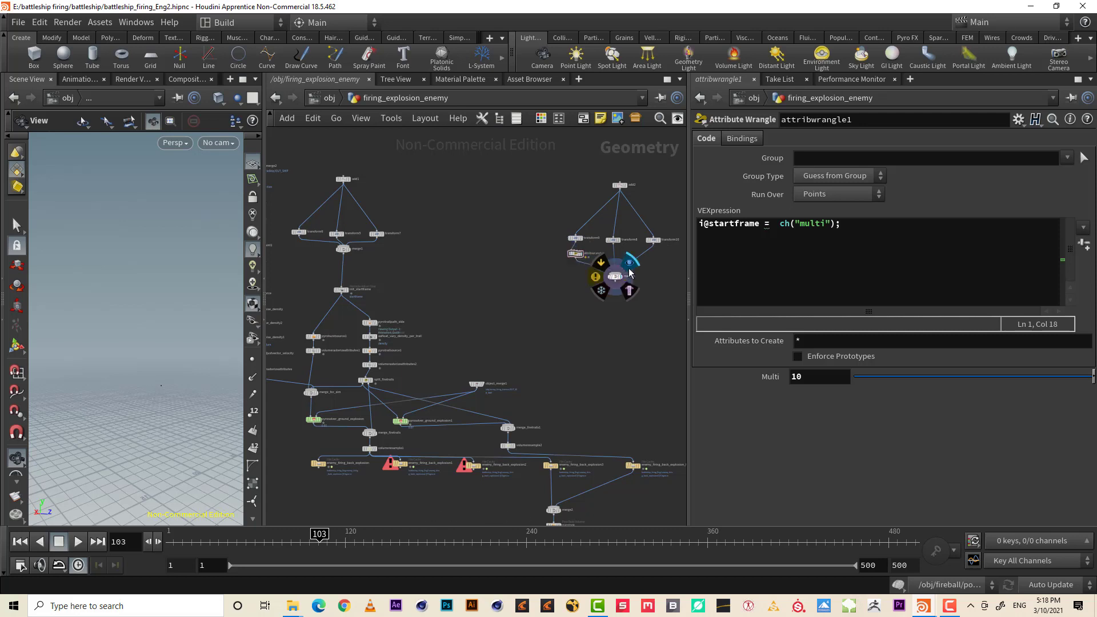
Display merge3 and show point numbers in a widened viewport that frames all three points
left_click(630, 269)
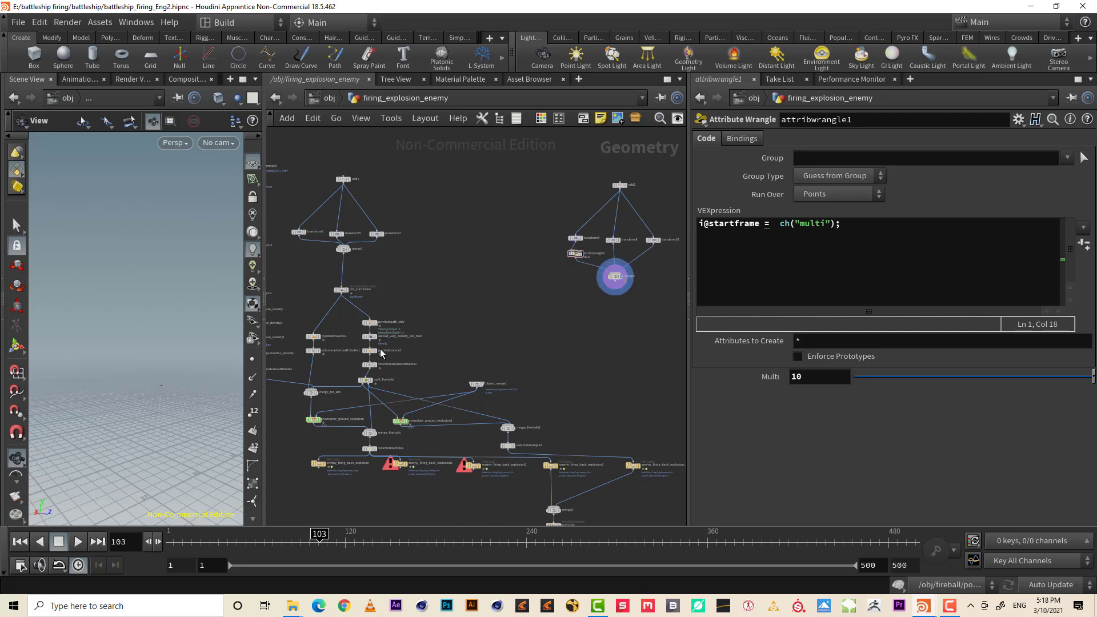
left_click(254, 413)
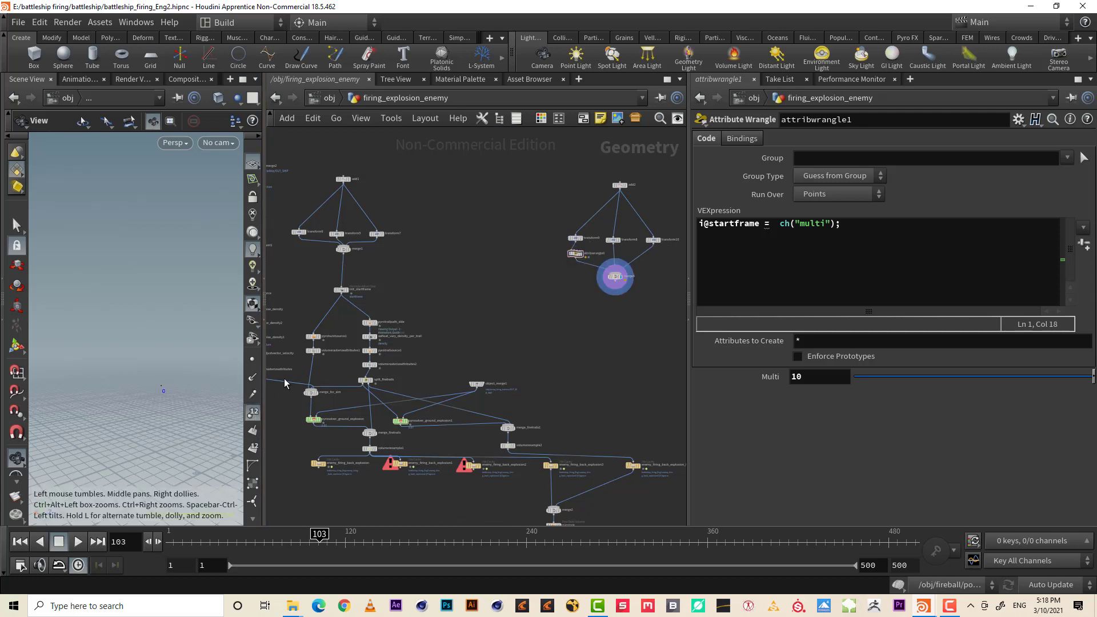
left_click_drag(263, 399, 356, 400)
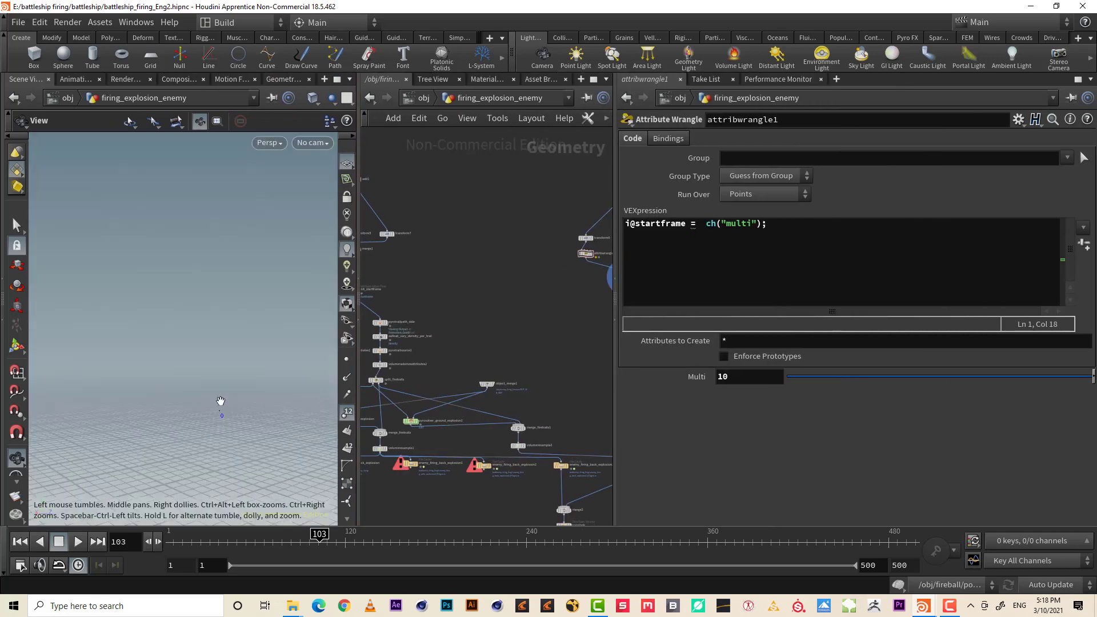
left_click_drag(221, 401, 245, 387)
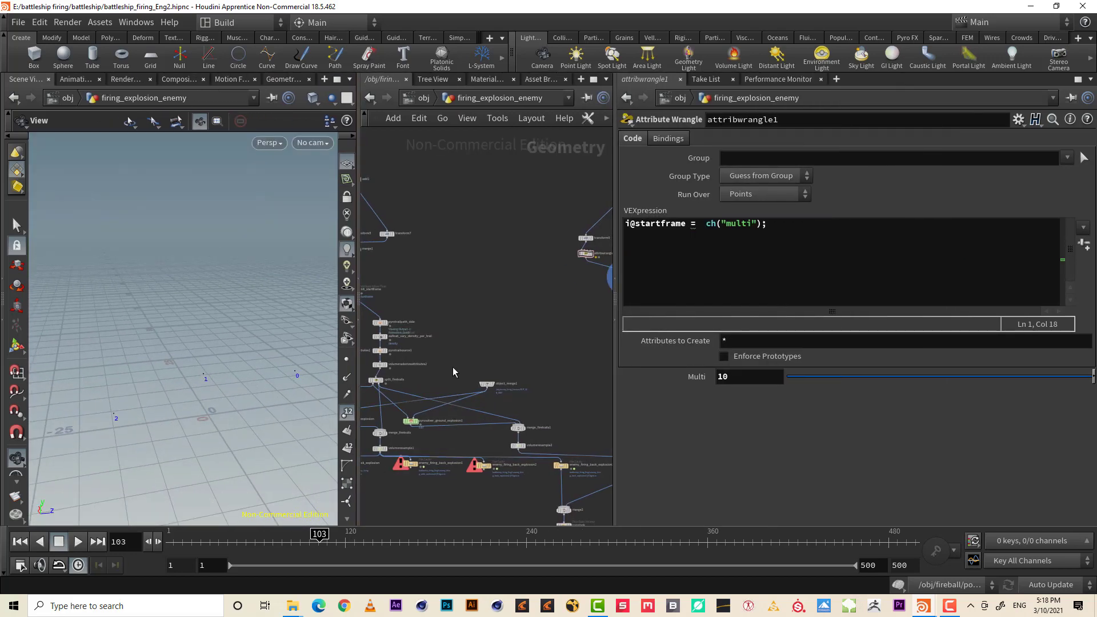
Examine the transform8, transform9 and attribwrangle1 nodes feeding merge3 to relate each branch to its numbered point
middle_click_drag(453, 367, 411, 369)
middle_click_drag(509, 298, 456, 321)
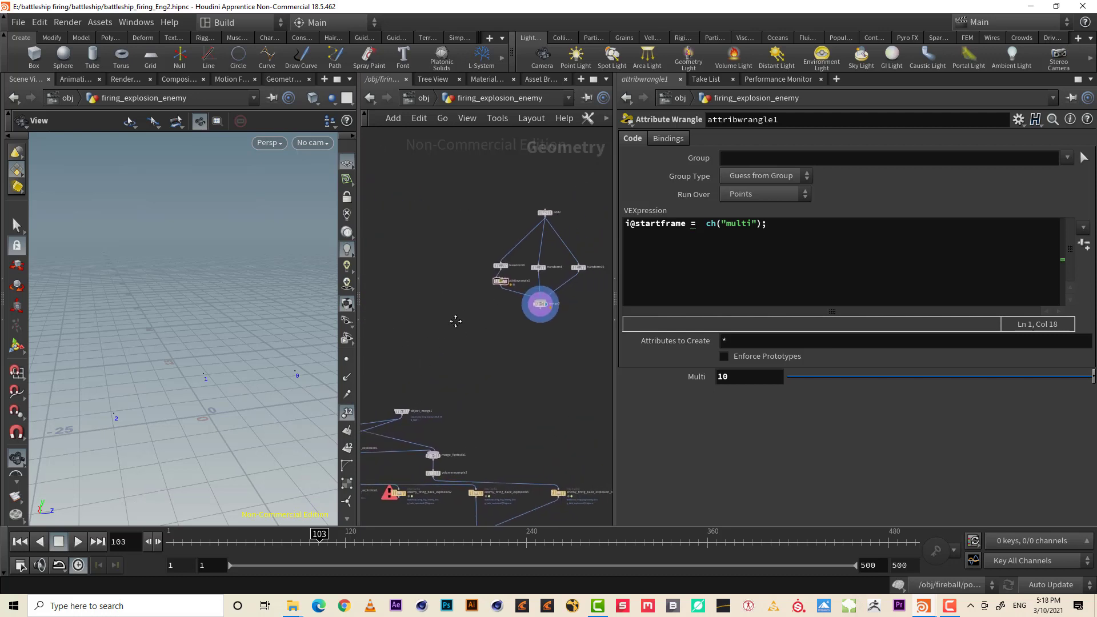
scroll(456, 321, "up", 3)
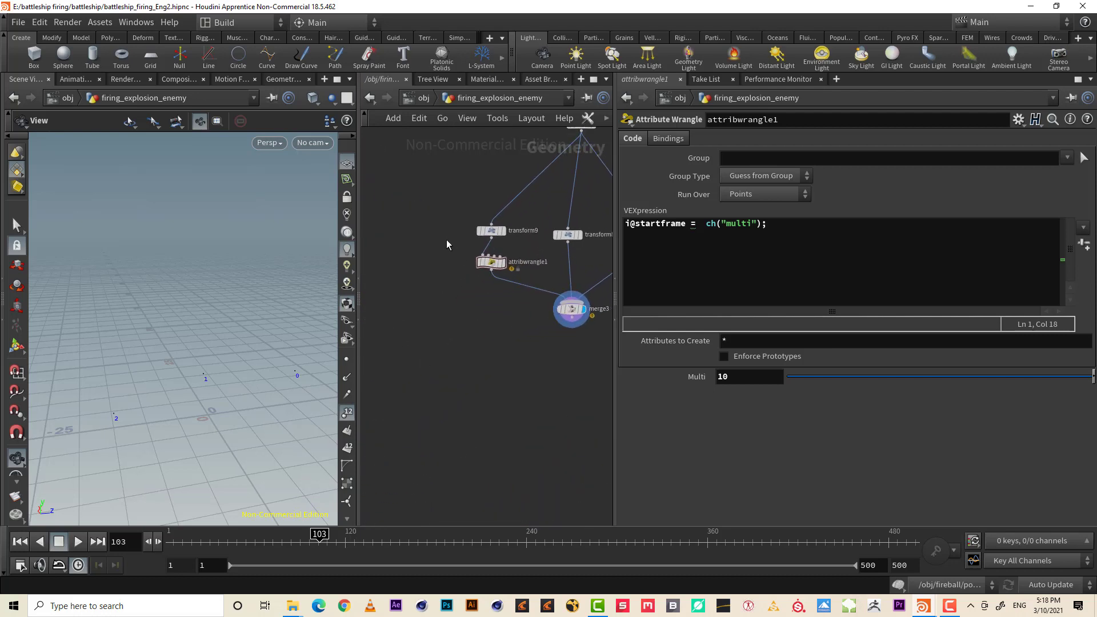
left_click_drag(445, 254, 531, 302)
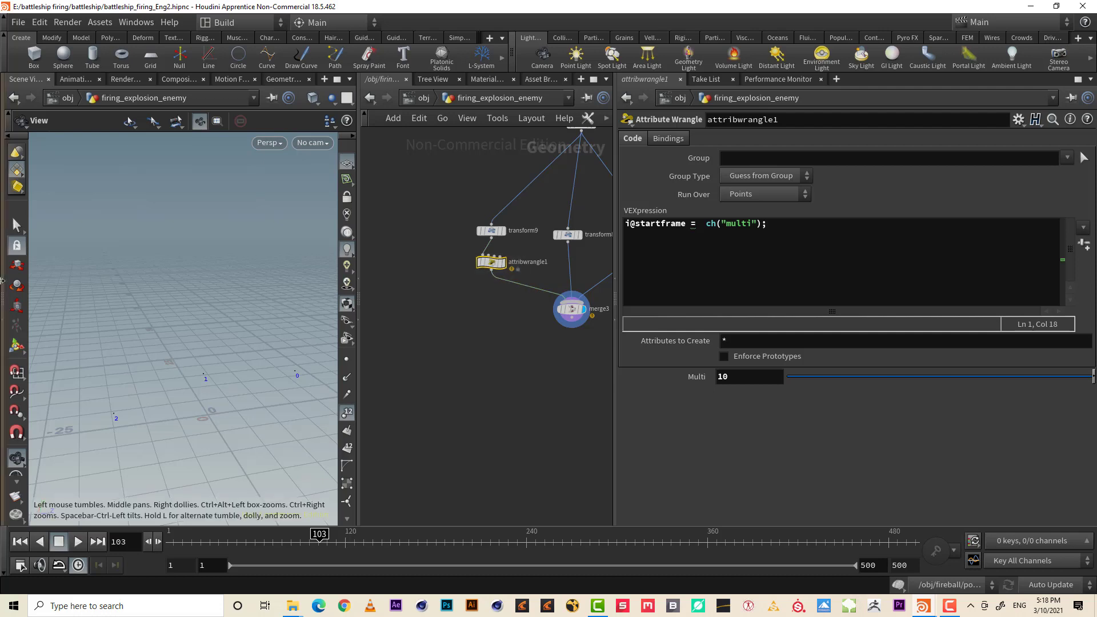
middle_click_drag(550, 293, 432, 329)
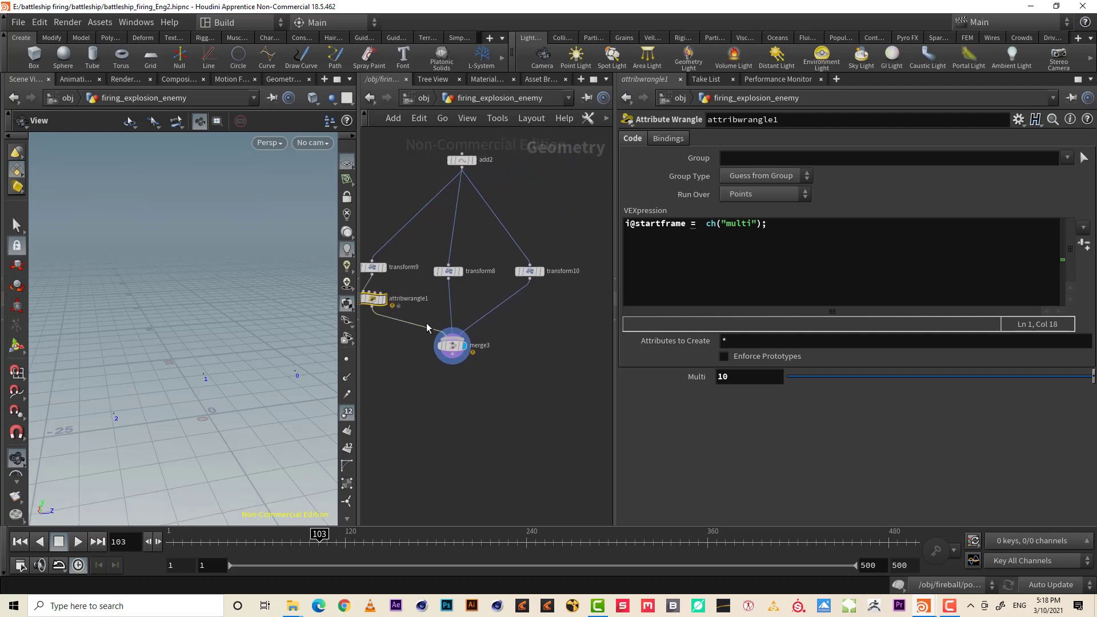
left_click_drag(474, 295, 399, 257)
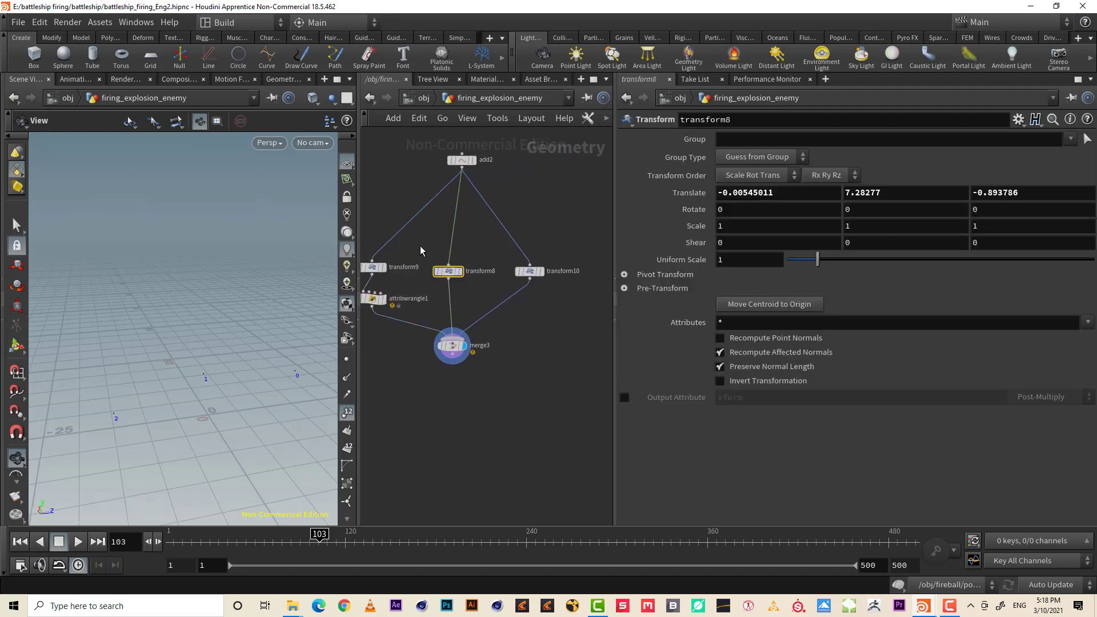
middle_click_drag(400, 258, 422, 252)
left_click_drag(434, 235, 366, 269)
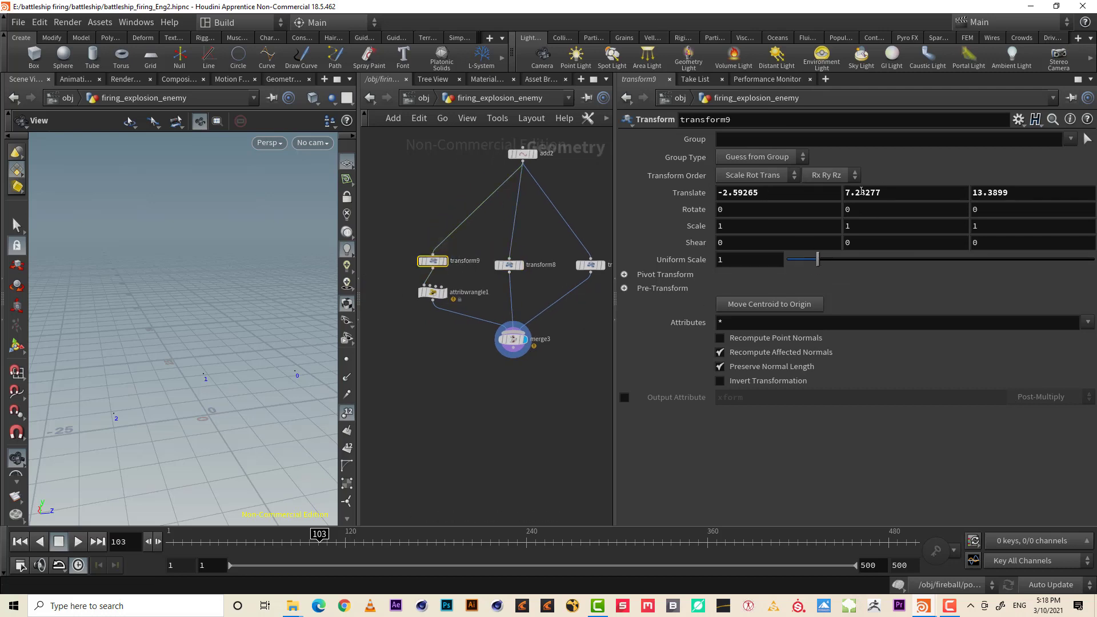
middle_click_drag(862, 192, 862, 193)
middle_click_drag(1086, 200, 1029, 206)
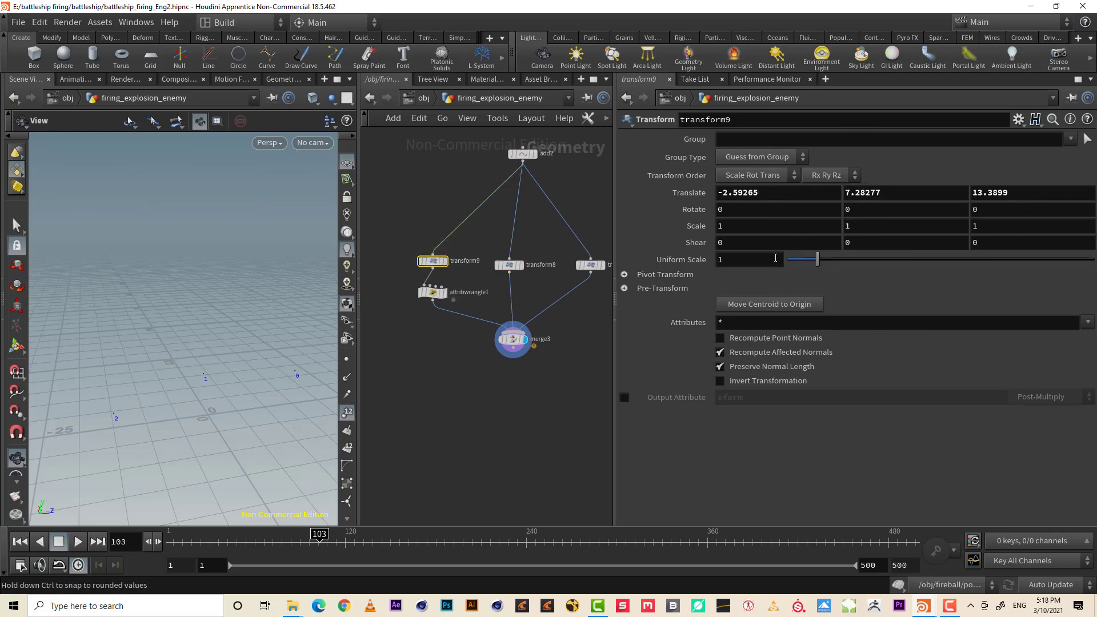
key("ctrl+z")
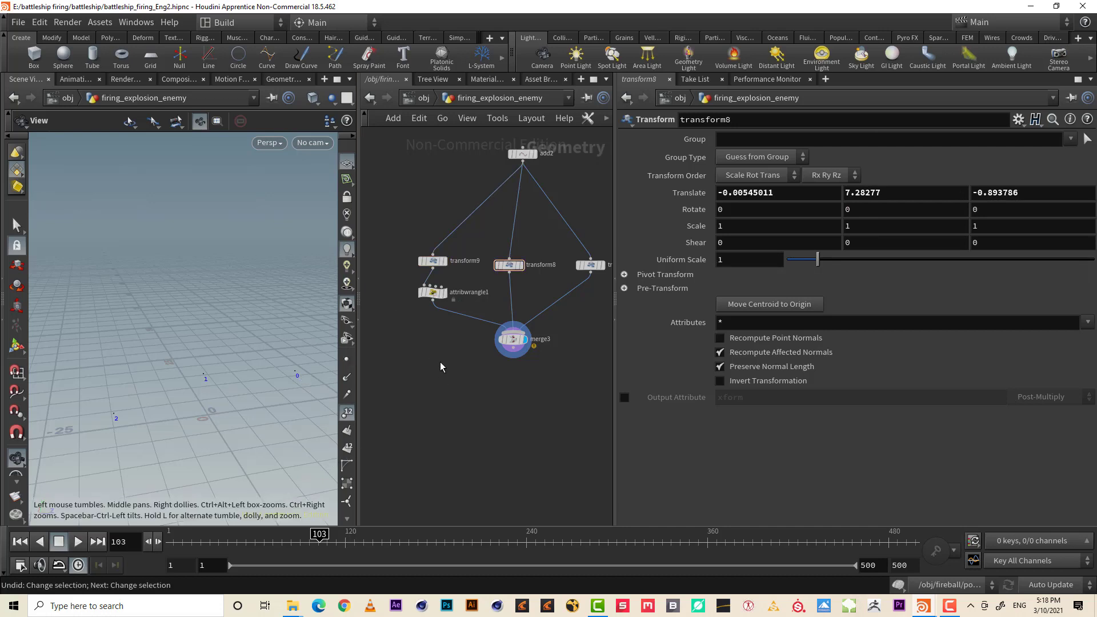
middle_click_drag(440, 361, 432, 340)
left_click(427, 271)
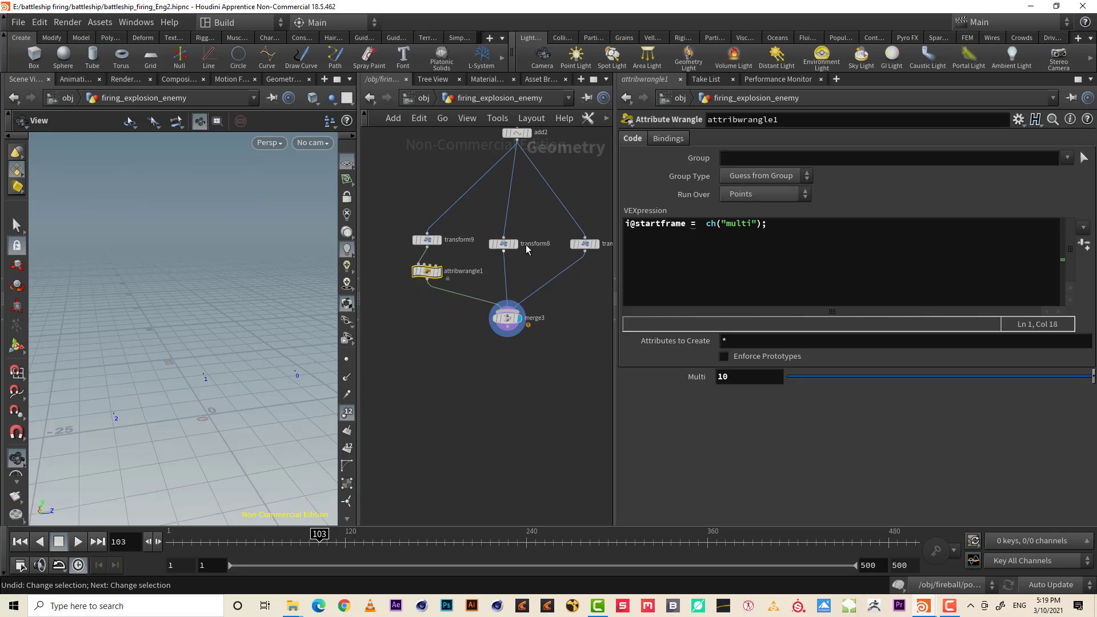
Using init_startframe's first specific value, change attribwrangle1's expression to i@startframe = 102 + ch("multi");
scroll(504, 400, "down", 5)
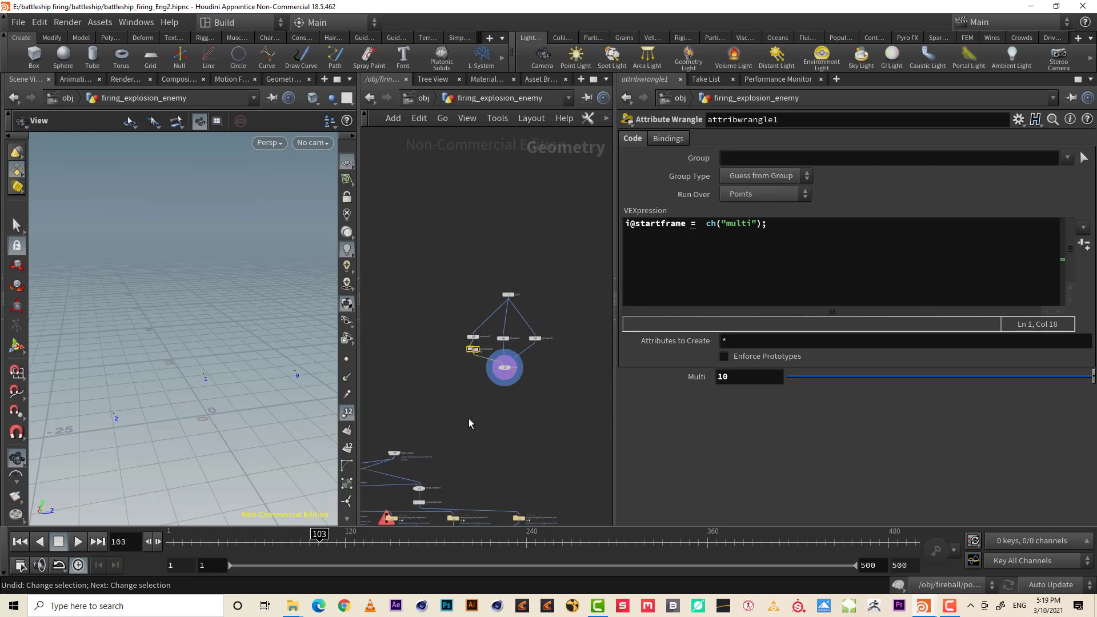
middle_click_drag(504, 400, 462, 272)
scroll(462, 271, "up", 5)
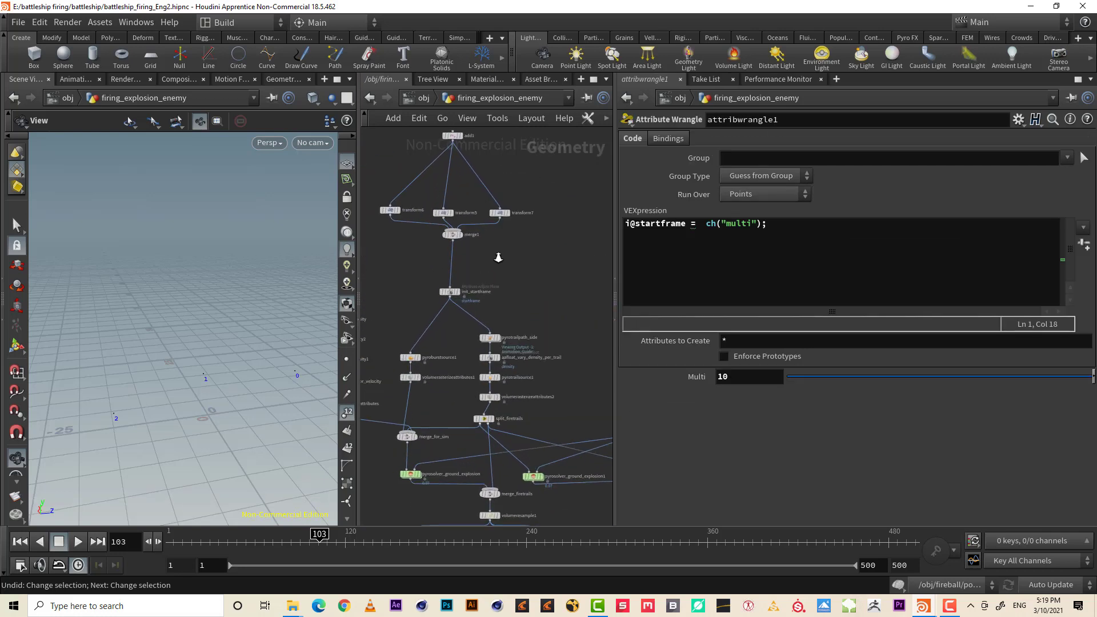
left_click(449, 292)
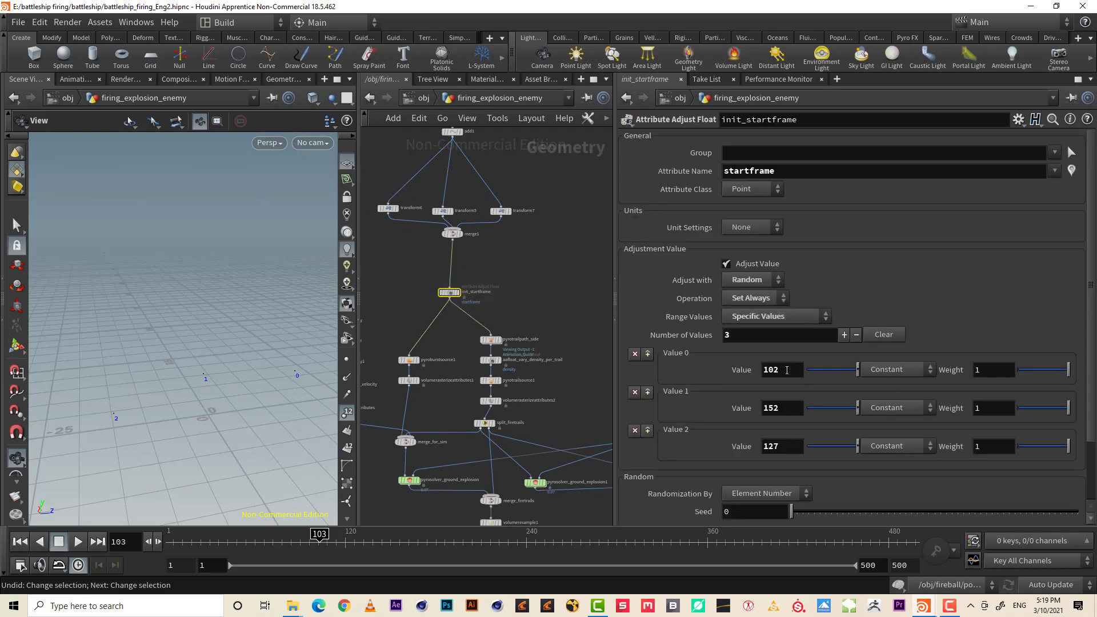
left_click_drag(792, 368, 697, 365)
scroll(564, 276, "down", 3)
middle_click_drag(582, 262, 509, 332)
scroll(516, 326, "up", 2)
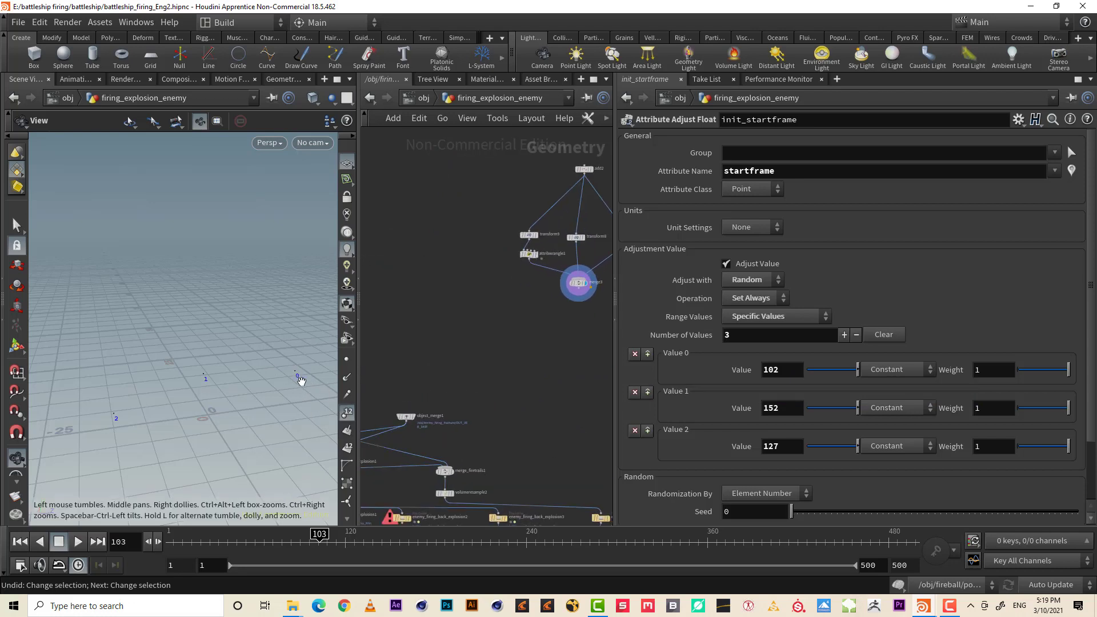
scroll(550, 329, "up", 2)
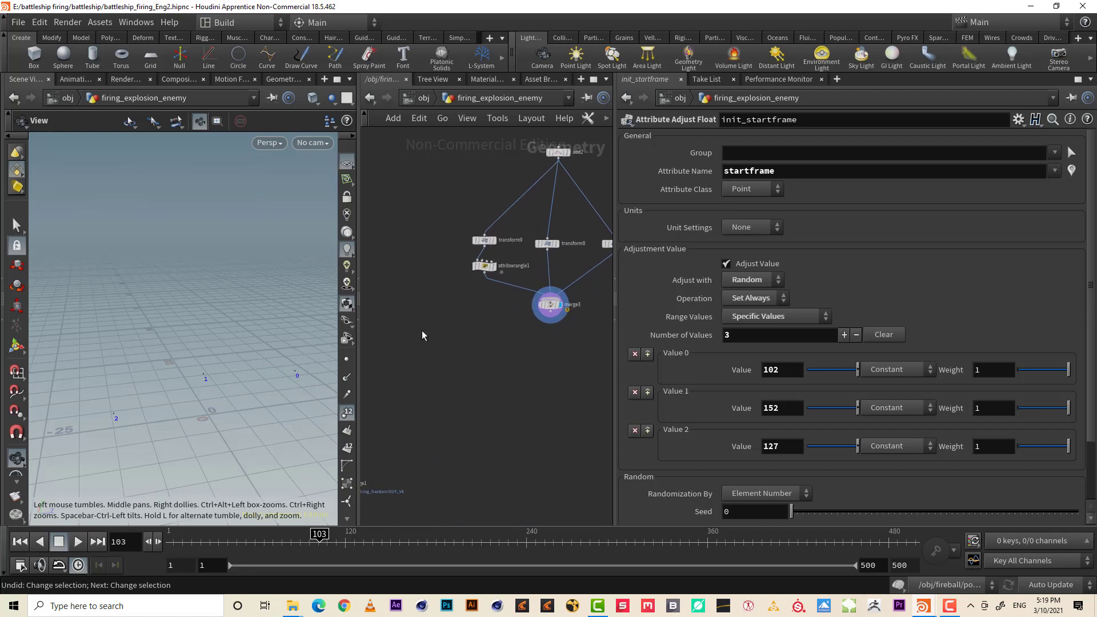
left_click_drag(496, 269, 497, 268)
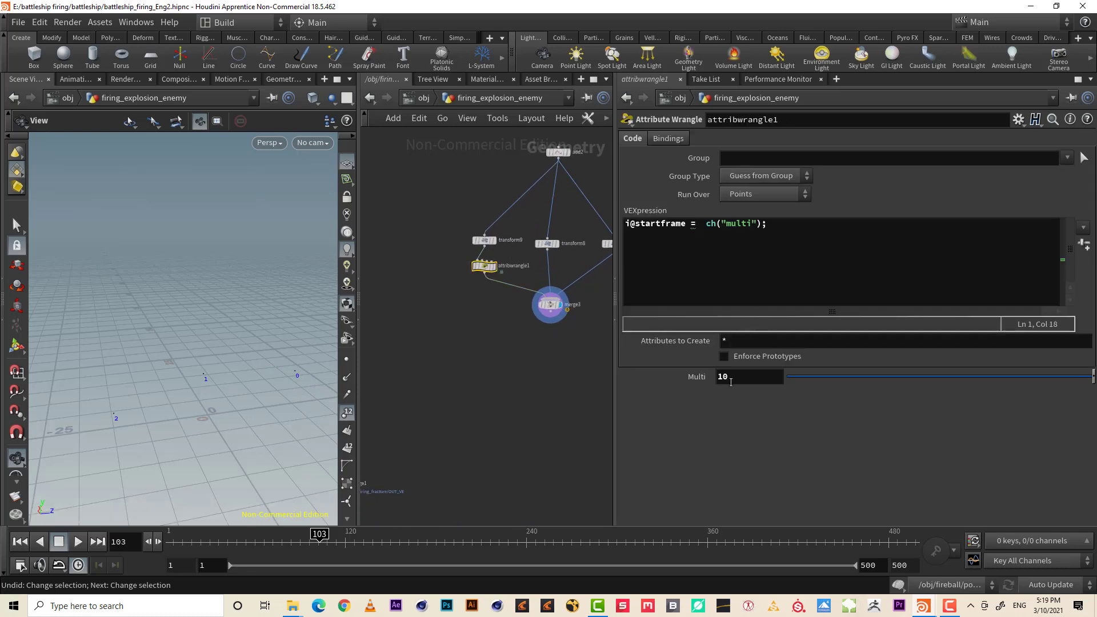
left_click(695, 225)
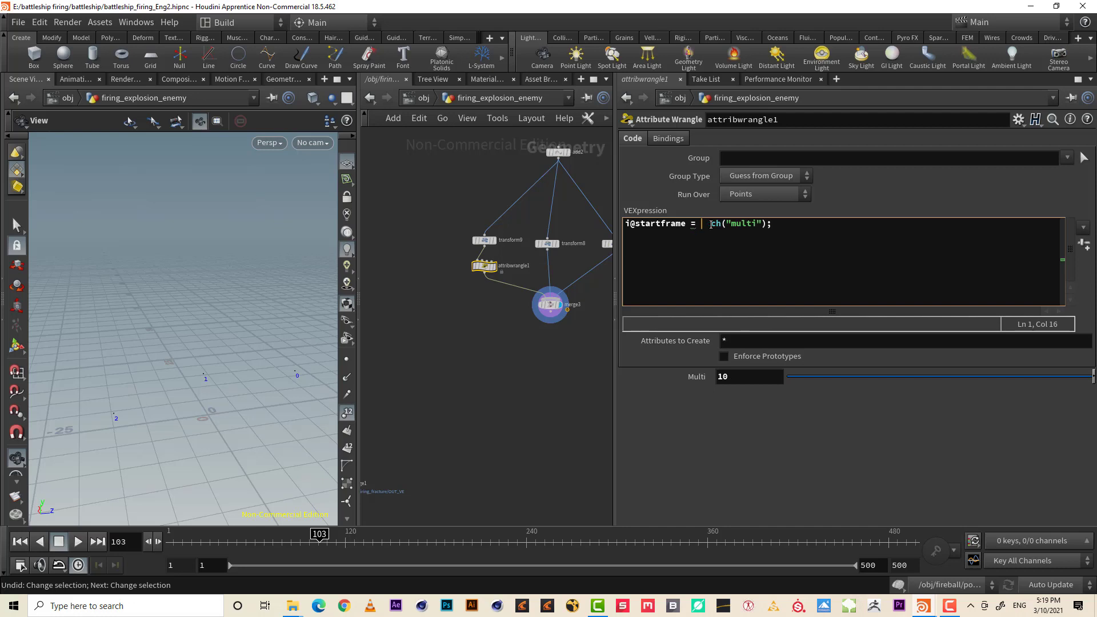
type("102 +")
left_click(559, 417)
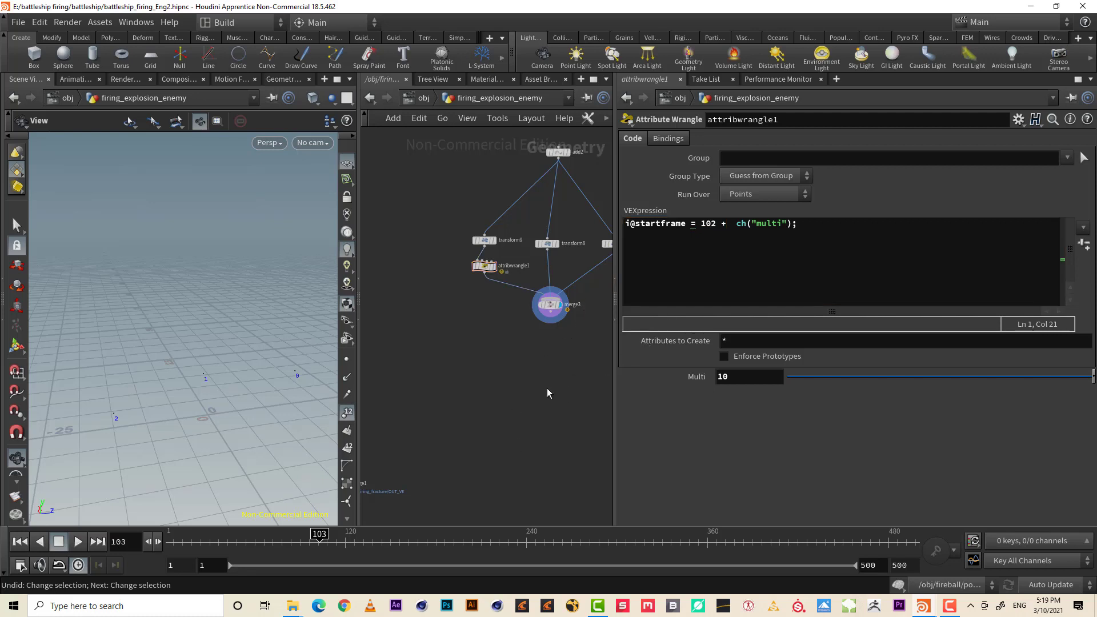
Duplicate attribwrangle1 and insert the copy between transform8 and merge3
left_click(485, 268)
left_click(490, 260)
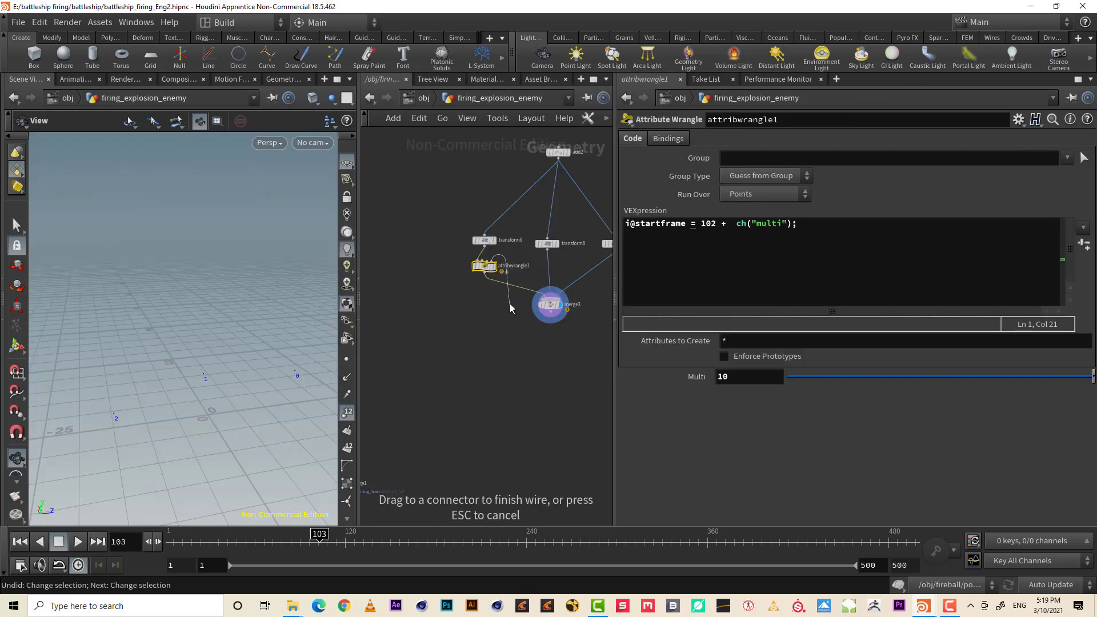
key("Escape")
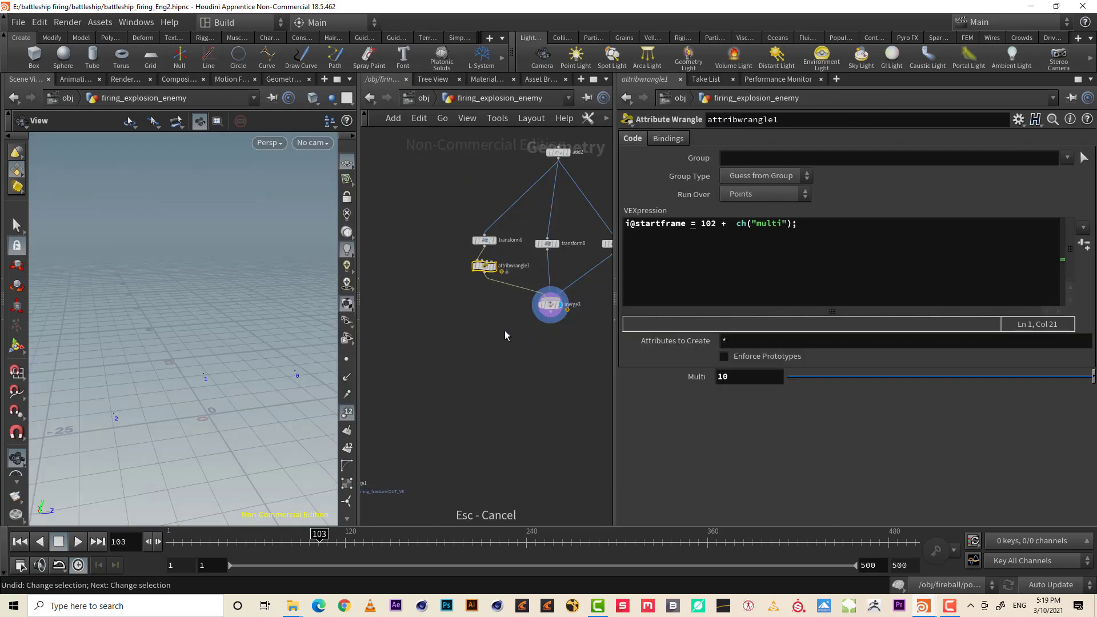
left_click_drag(486, 266, 550, 275, "alt")
key("h")
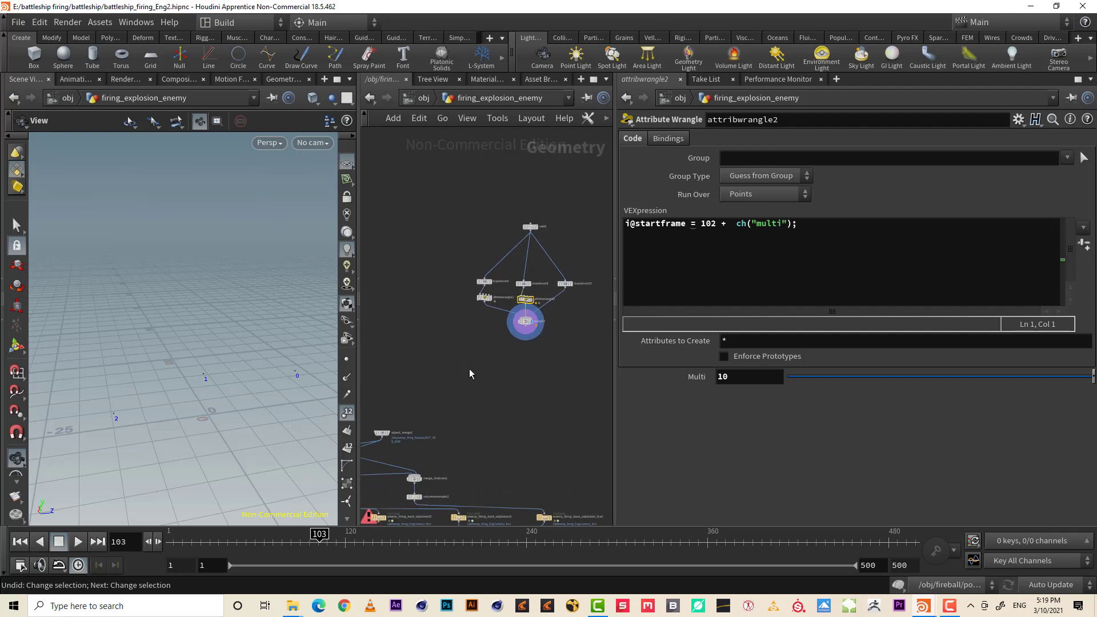
Using init_startframe's third specific value, change attribwrangle2's expression to i@startframe = 127 + ch("multi");
left_click(441, 271)
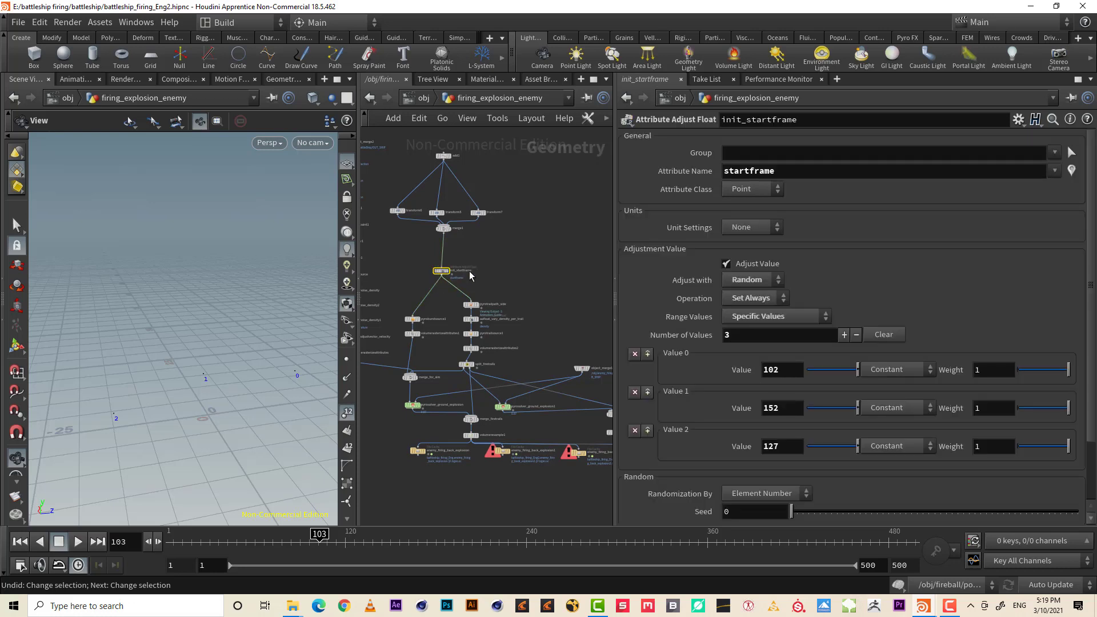
left_click_drag(785, 446, 761, 452)
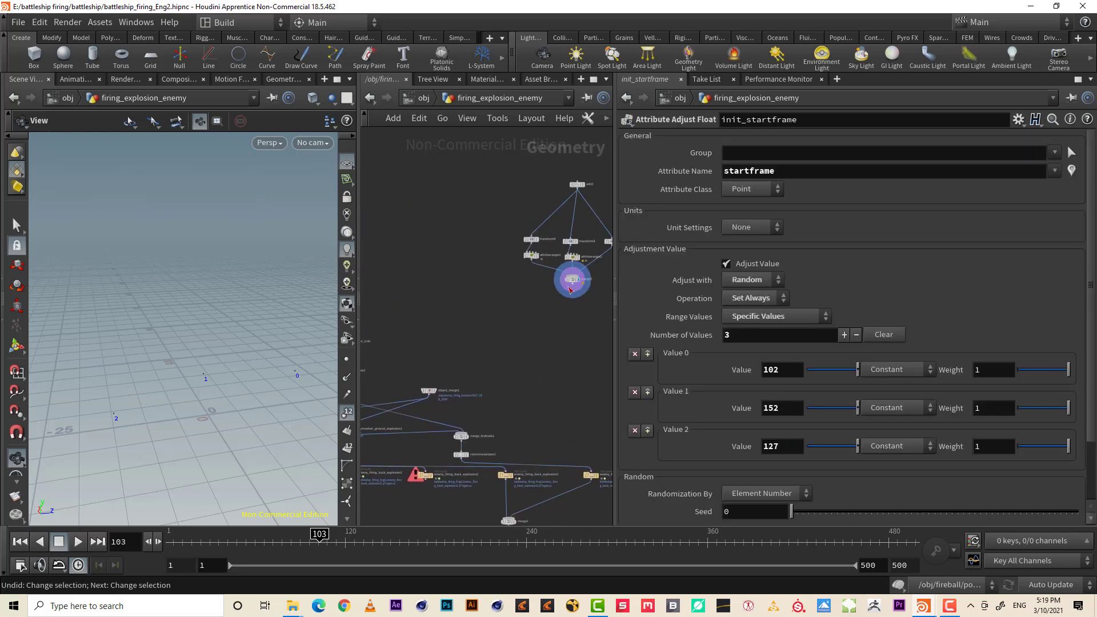
left_click(573, 258)
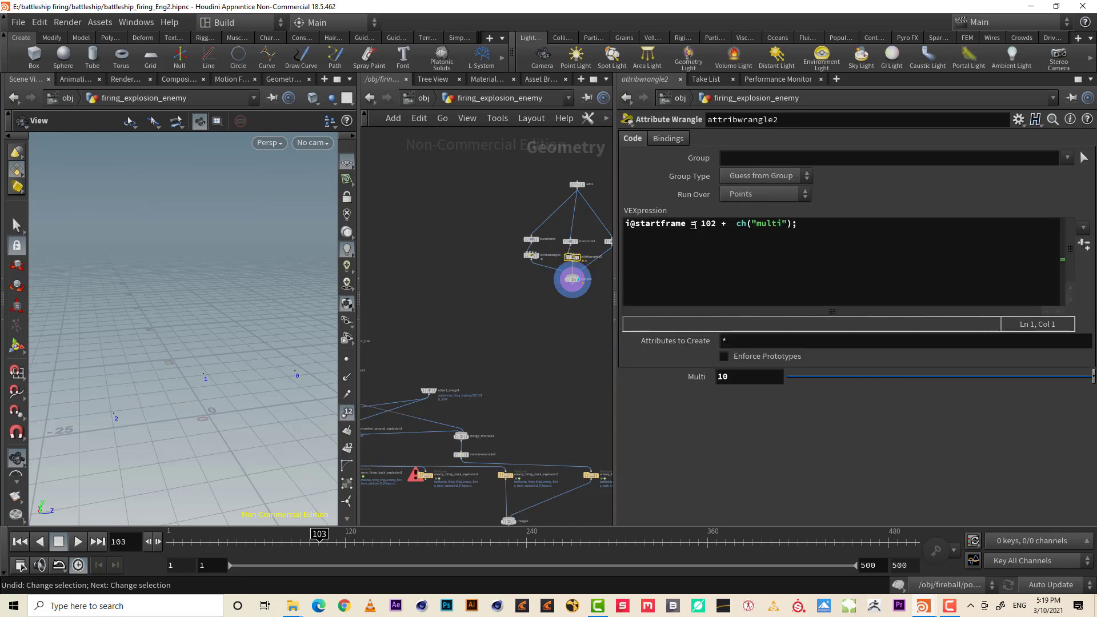
left_click_drag(702, 224, 711, 224)
type("127")
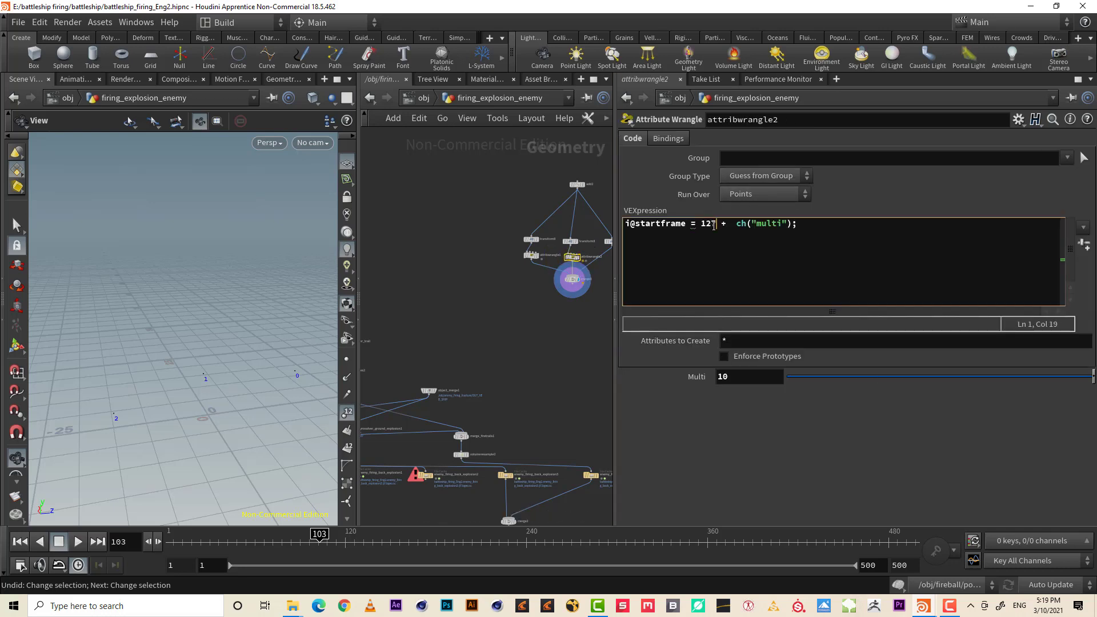
Check init_startframe's second specific value and insert a duplicate of attribwrangle2 between transform10 and merge3
scroll(563, 350, "down", 6)
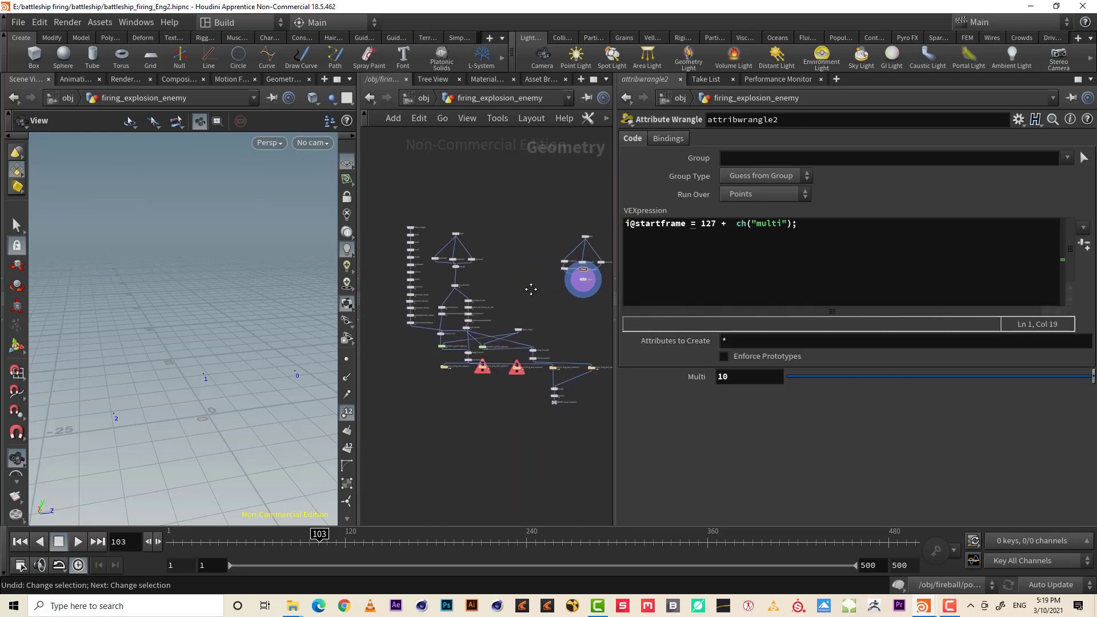
scroll(548, 264, "up", 5)
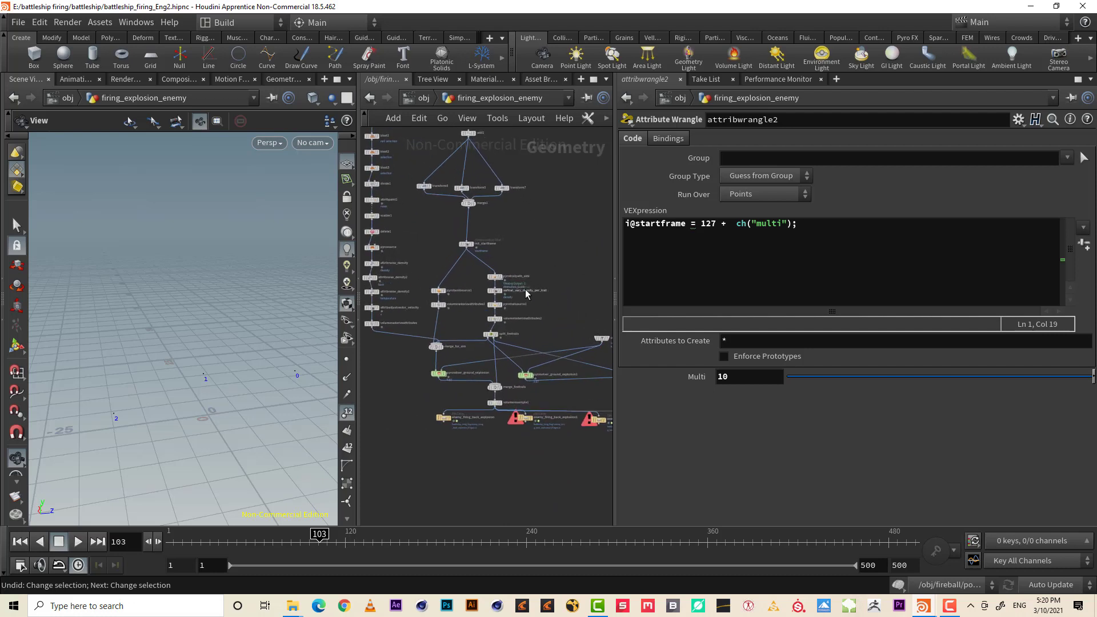
left_click_drag(512, 231, 447, 256)
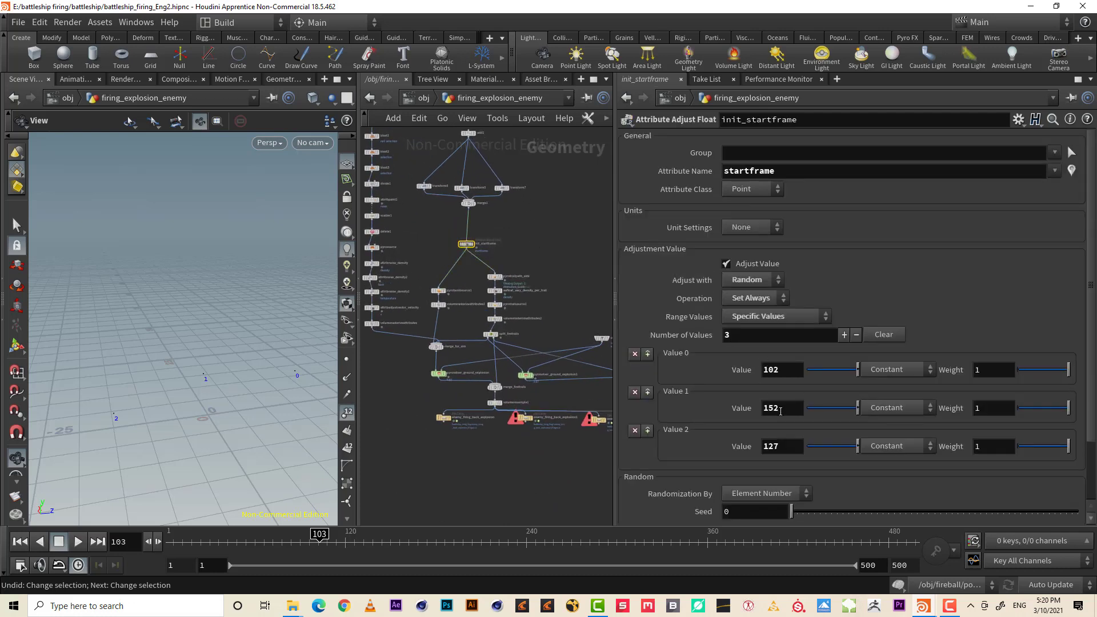
right_click(755, 406)
left_click(741, 387)
left_click(568, 268)
key("1")
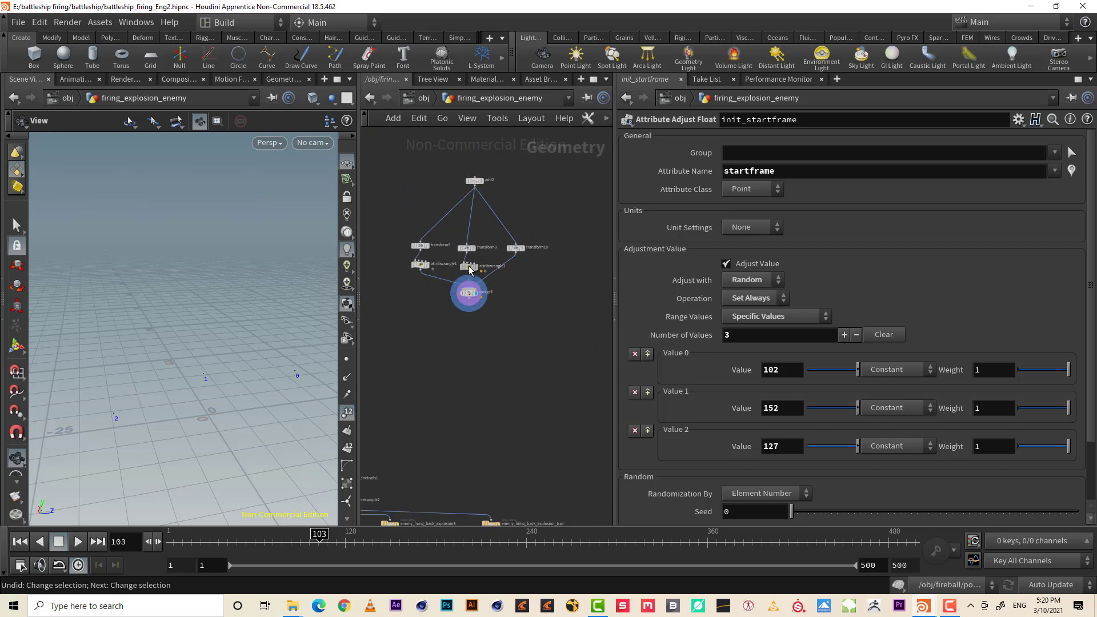
left_click(468, 266)
left_click(470, 272)
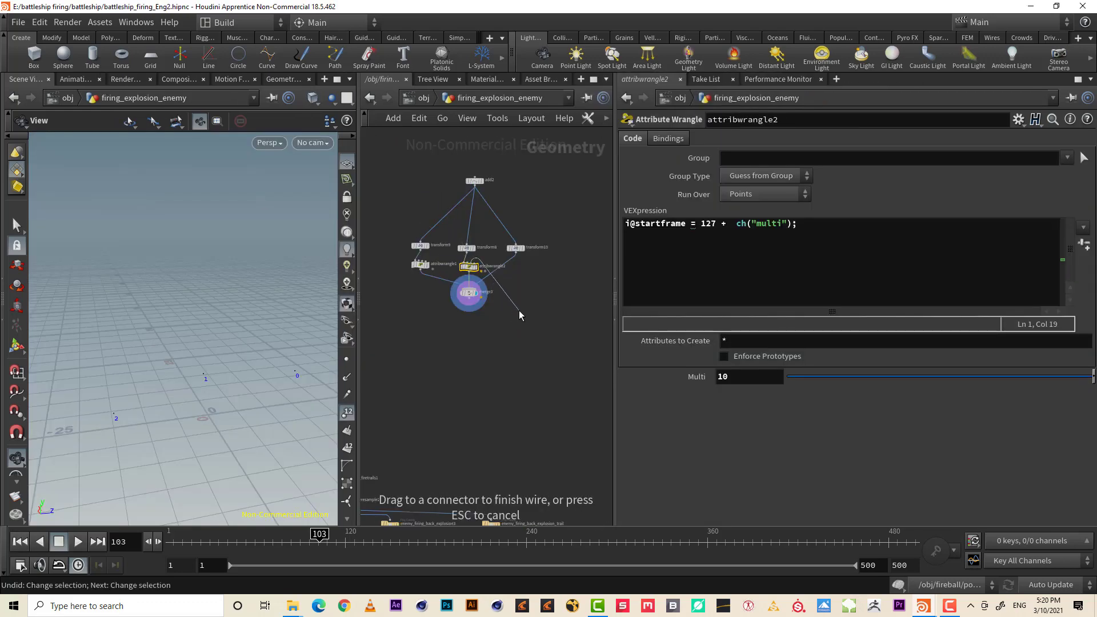
key("Escape")
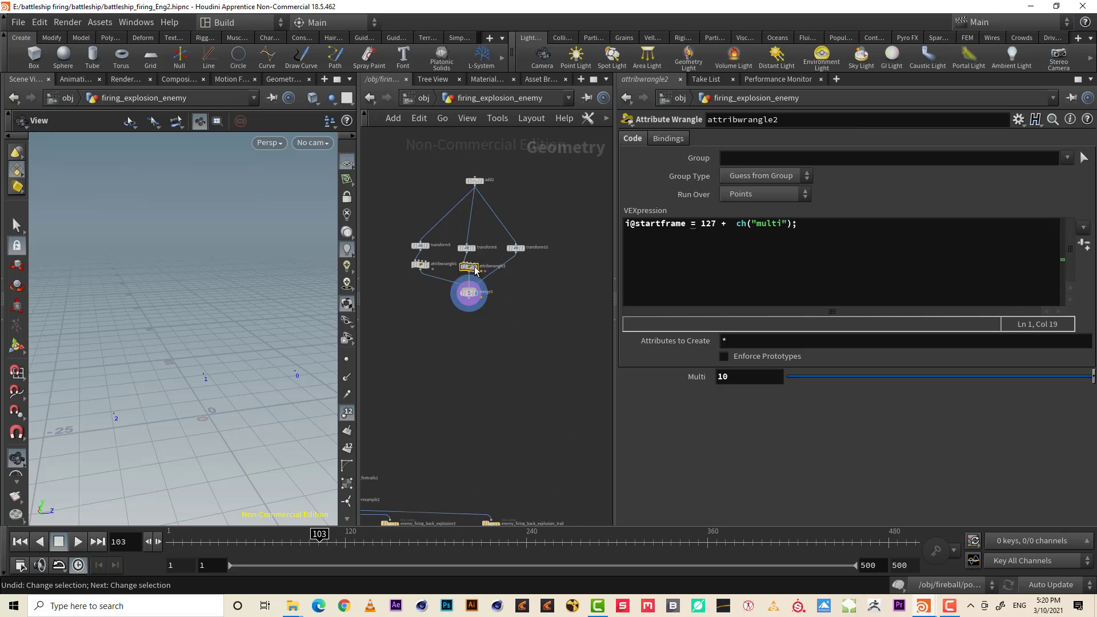
left_click_drag(499, 279, 506, 269)
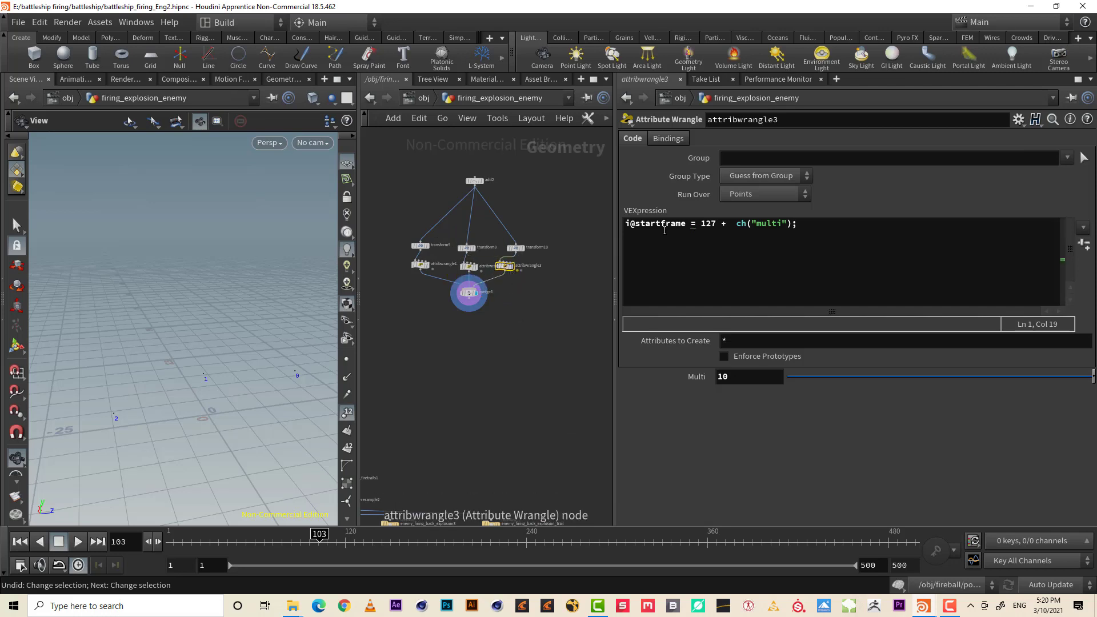
Change attribwrangle3's expression to i@startframe == 152 + ch("multi");
left_click(719, 224)
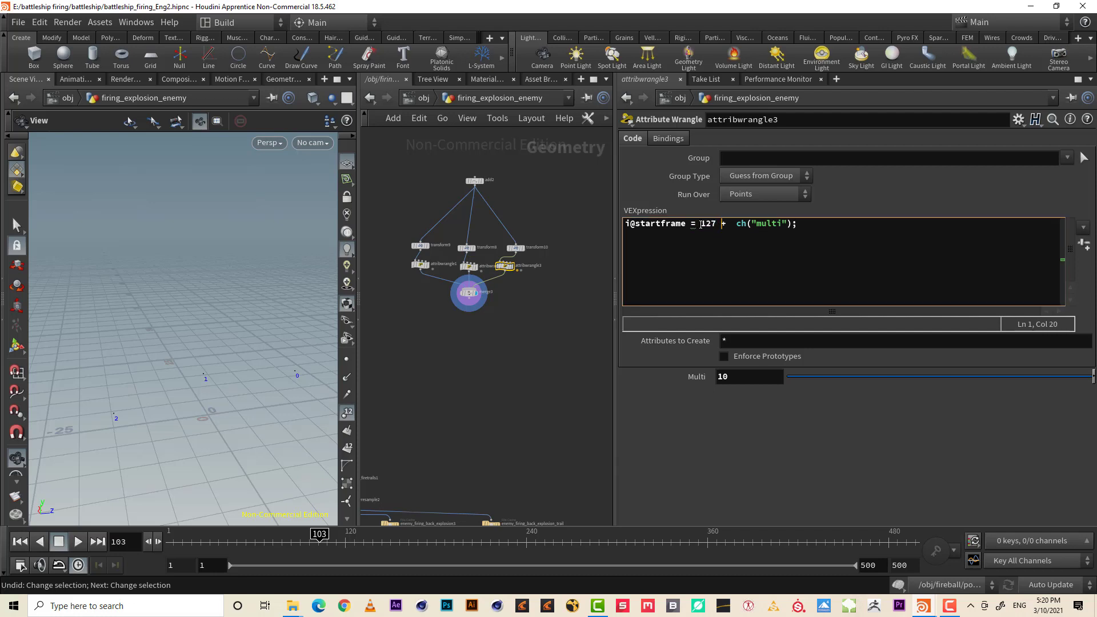
left_click_drag(702, 225, 720, 228)
type("152")
type("=")
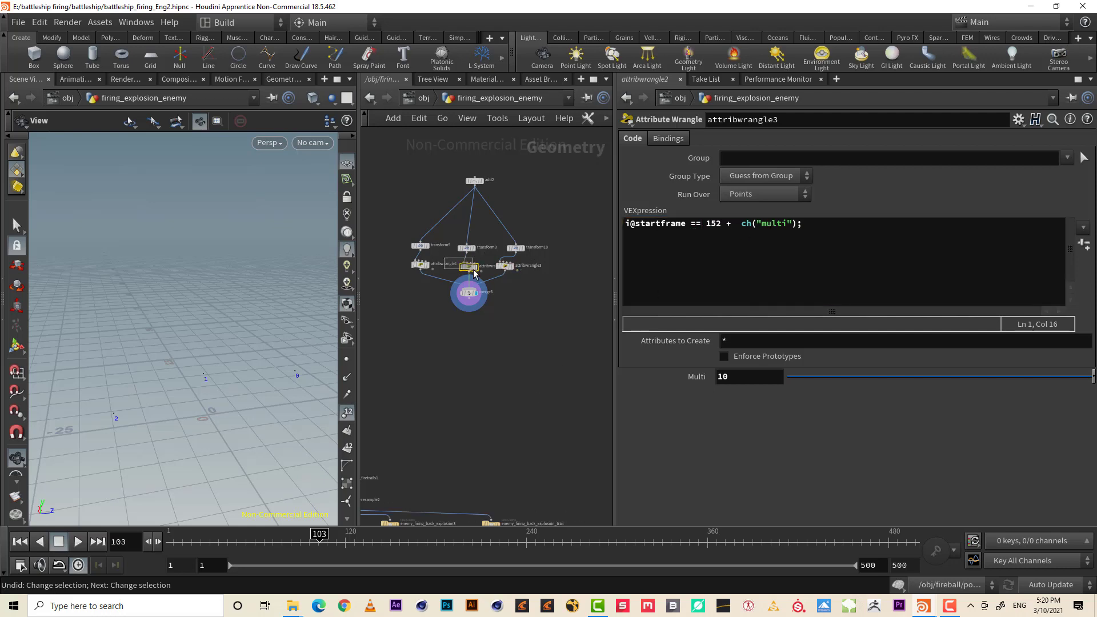
Replace the = operator with == in the startframe expressions of attribwrangle2 and attribwrangle1
left_click_drag(444, 258, 474, 269)
left_click(706, 225)
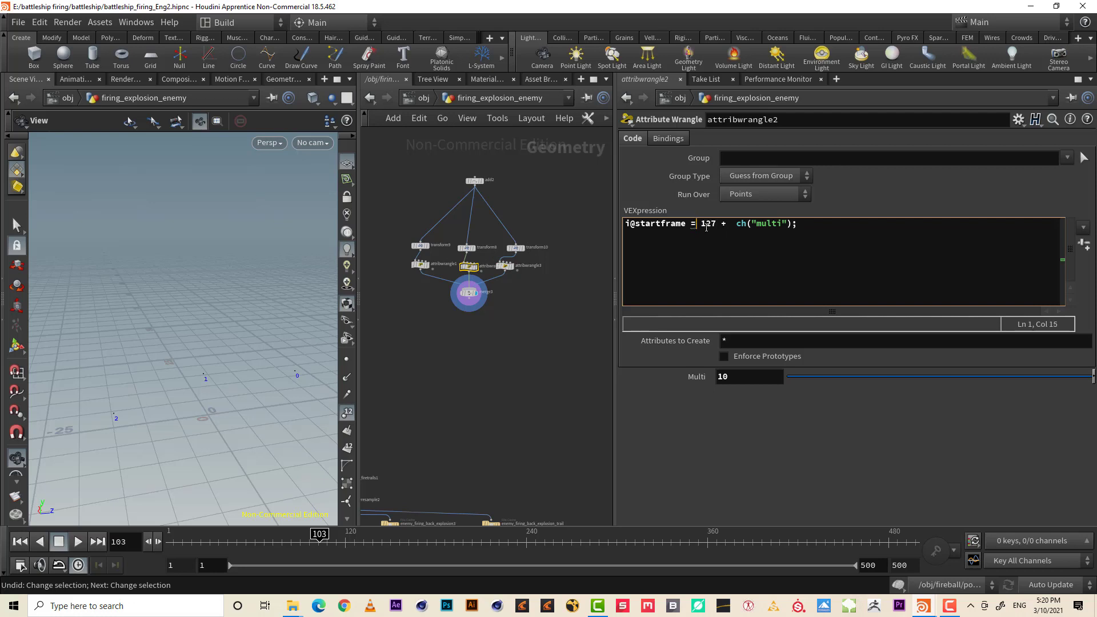
type("+")
key("BackSpace")
type("=")
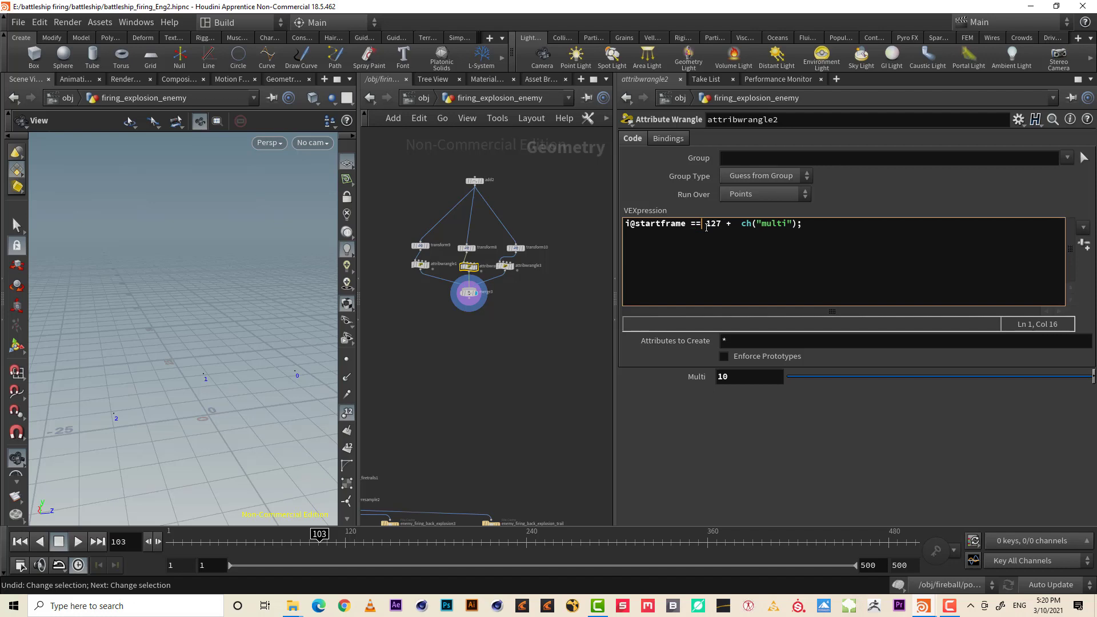
left_click(420, 265)
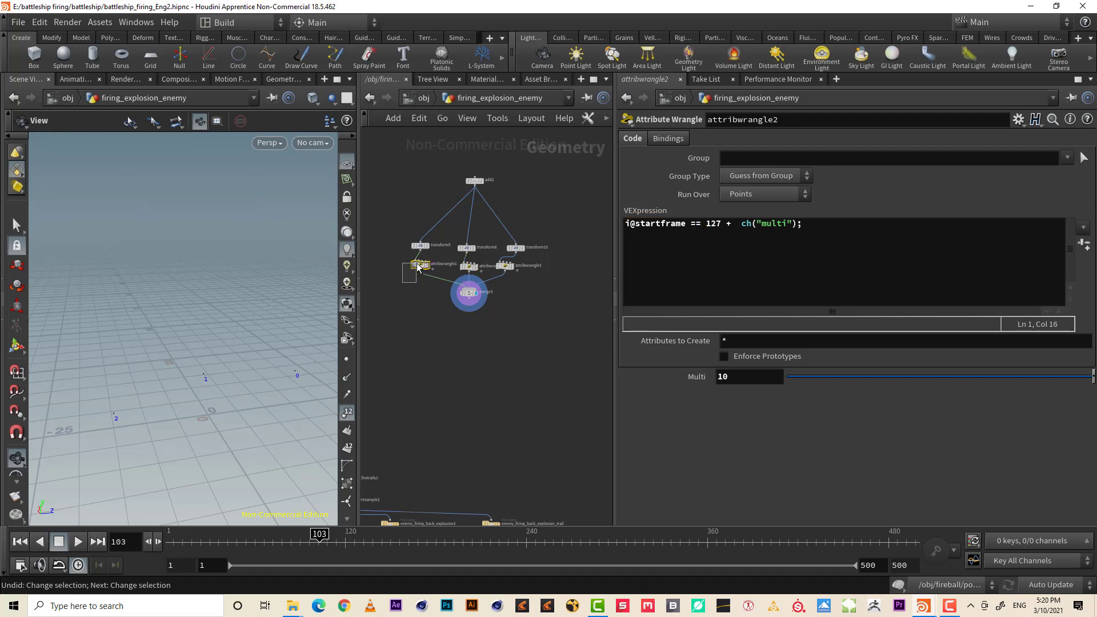
left_click(694, 224)
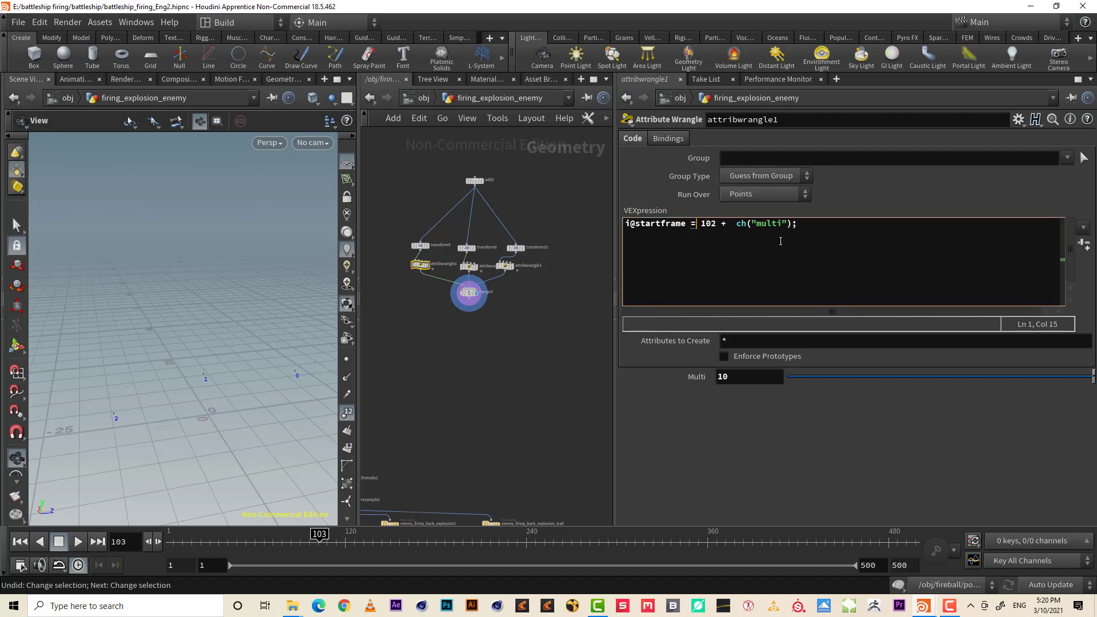
type("=")
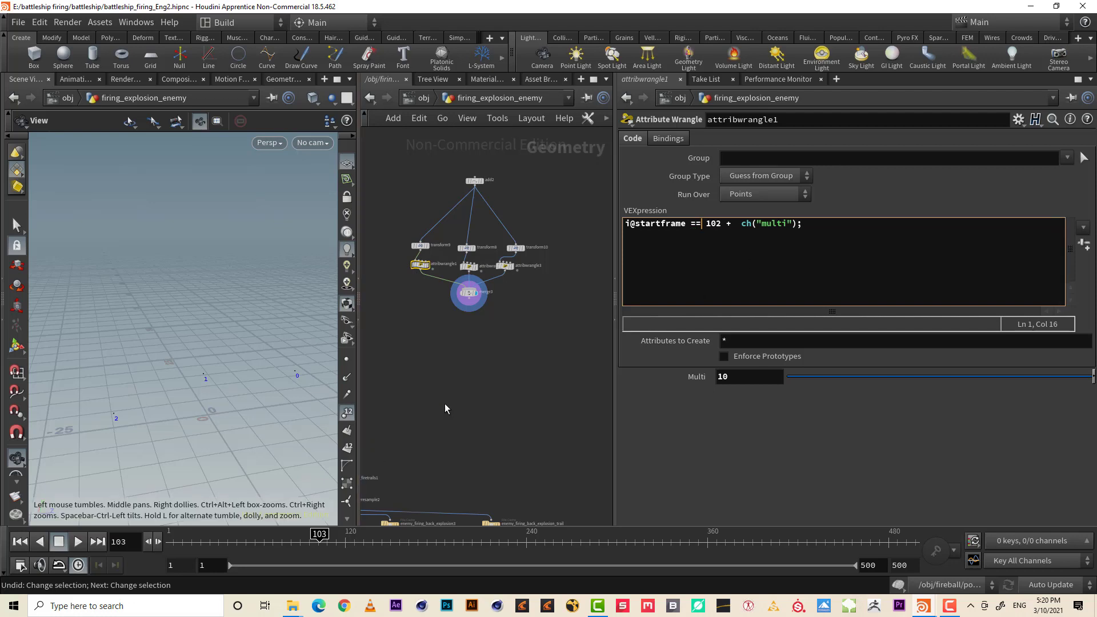
Display the enemy_firing_back_explosion file cache and scrub the timeline to frame 176 to view the explosions
scroll(511, 320, "down", 3)
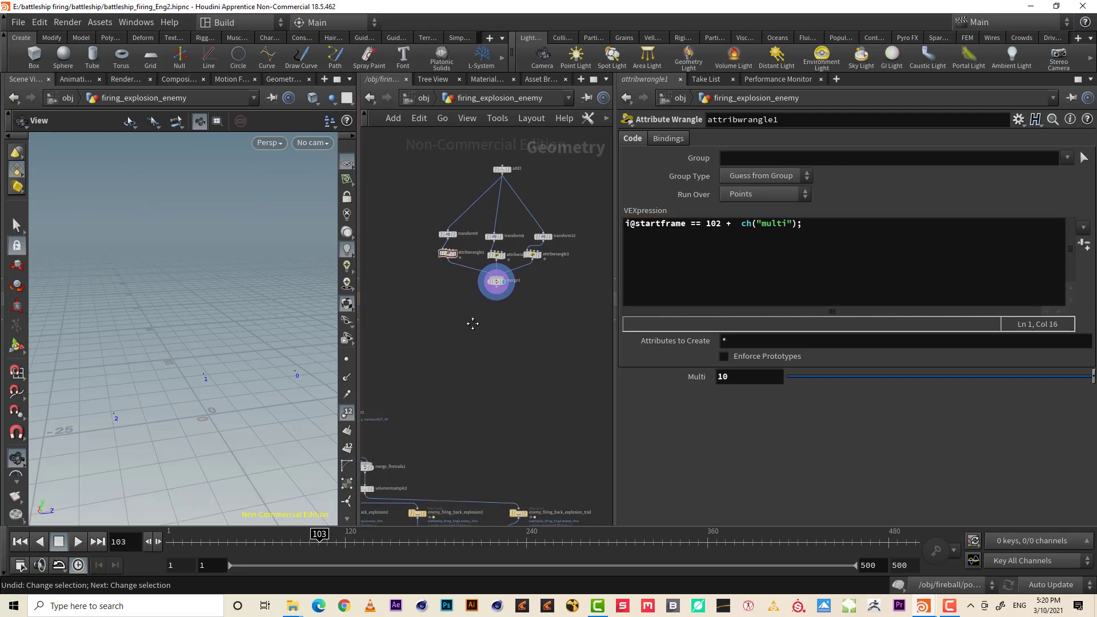
scroll(532, 343, "up", 1)
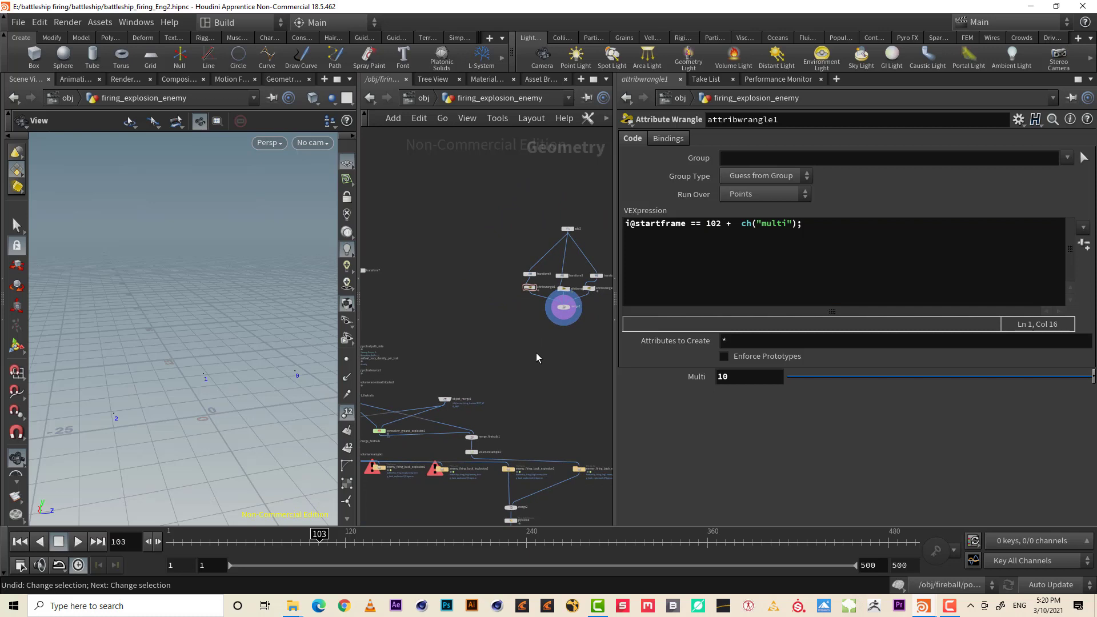
middle_click_drag(505, 389, 545, 344)
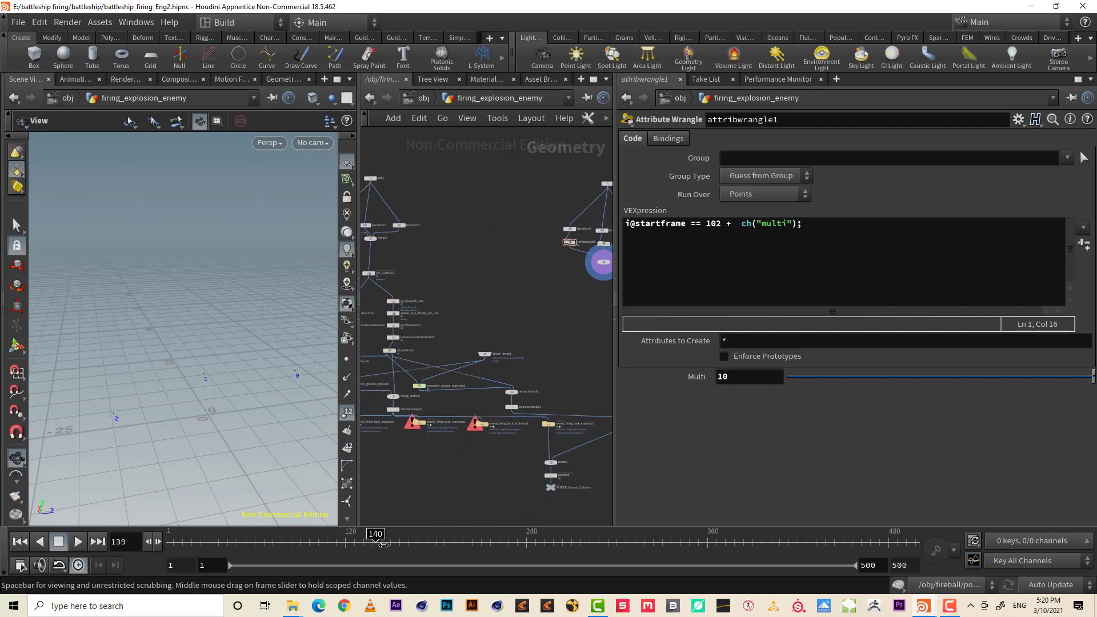
middle_click_drag(471, 467, 603, 467)
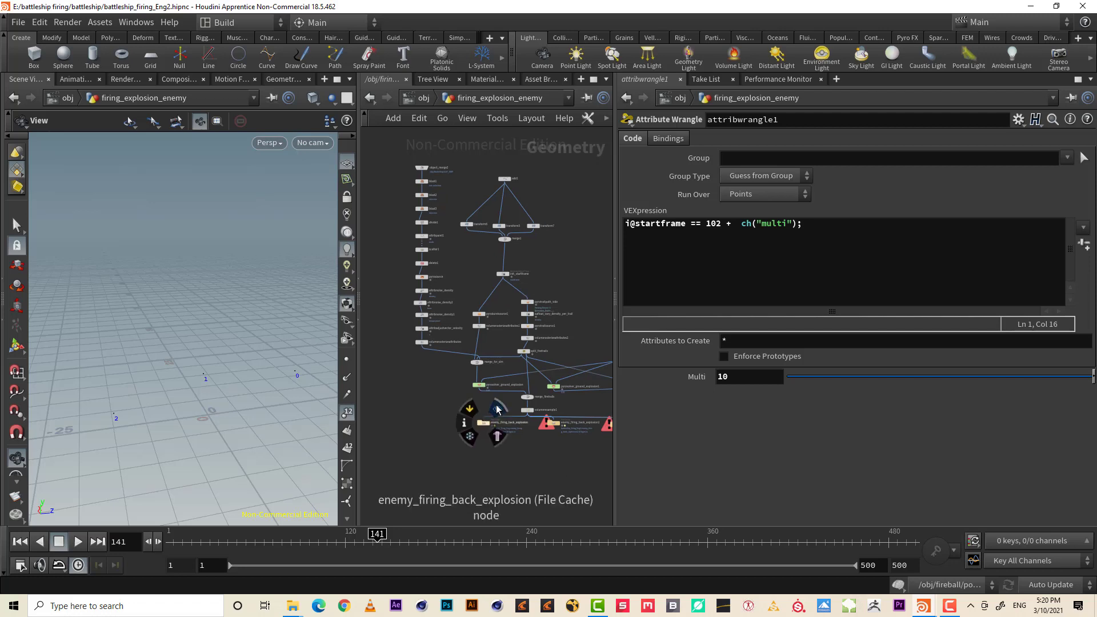
left_click_drag(385, 542, 430, 550)
middle_click_drag(451, 444, 366, 338)
scroll(544, 352, "up", 3)
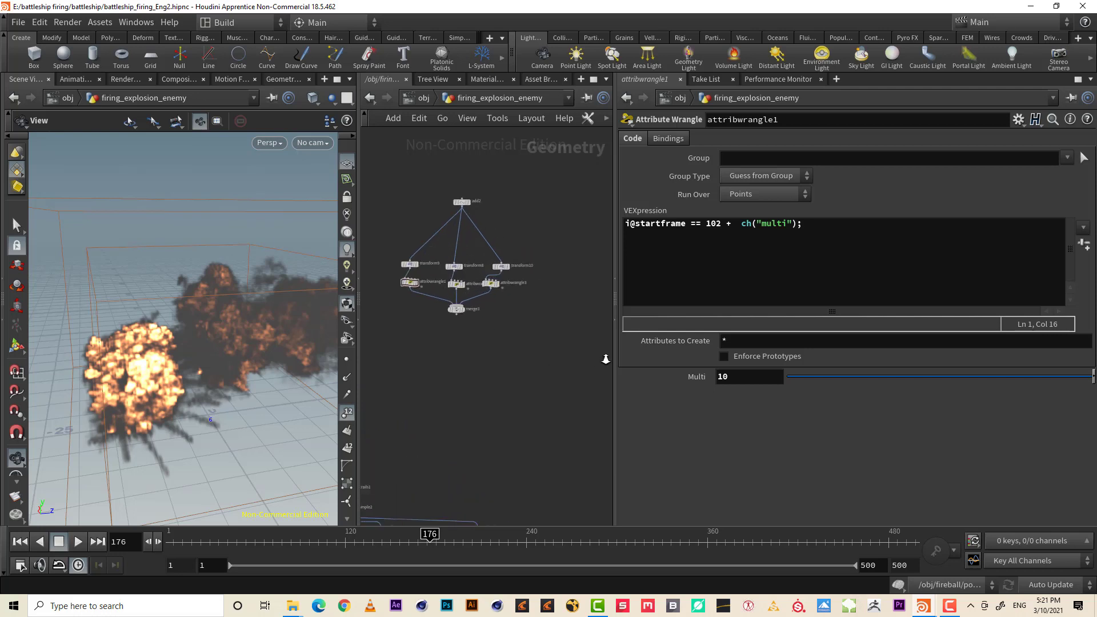
Add a Pyro Trail Path and Pyro Trail Source node chain fed by merge3's output
left_click_drag(540, 327, 391, 187)
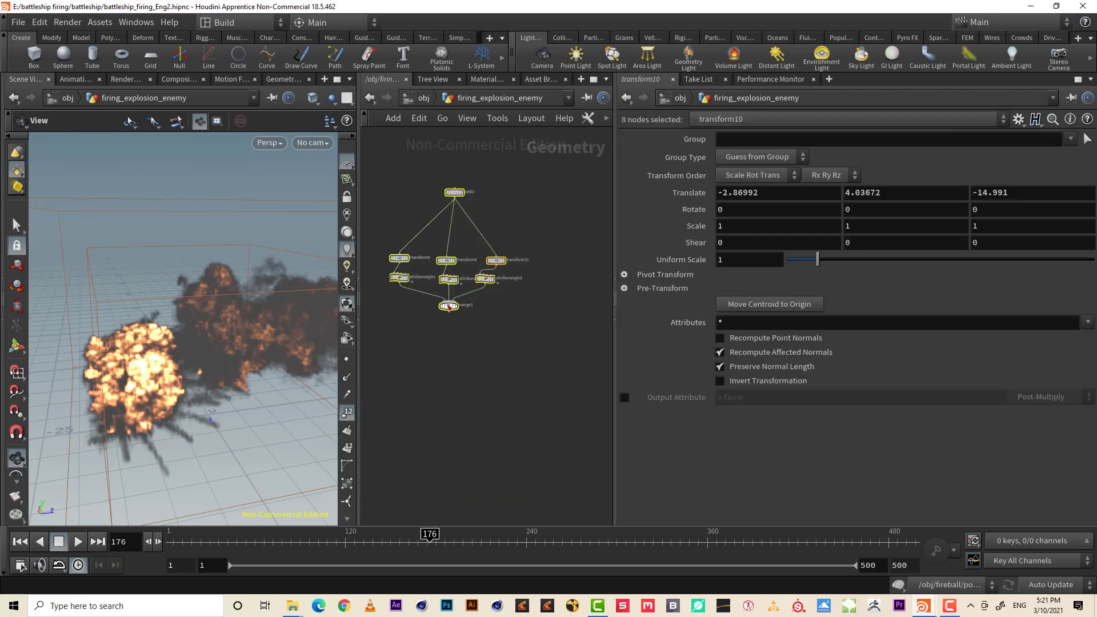
middle_click_drag(478, 319, 494, 320)
scroll(495, 321, "down", 2)
middle_click_drag(500, 380, 451, 368)
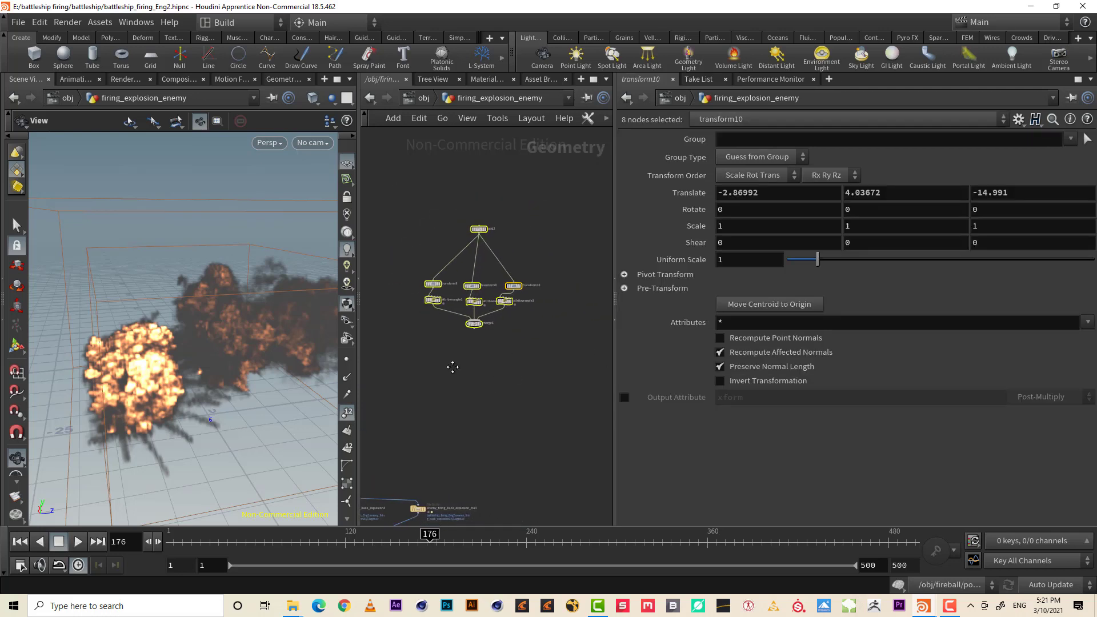
left_click(466, 331)
key("Tab")
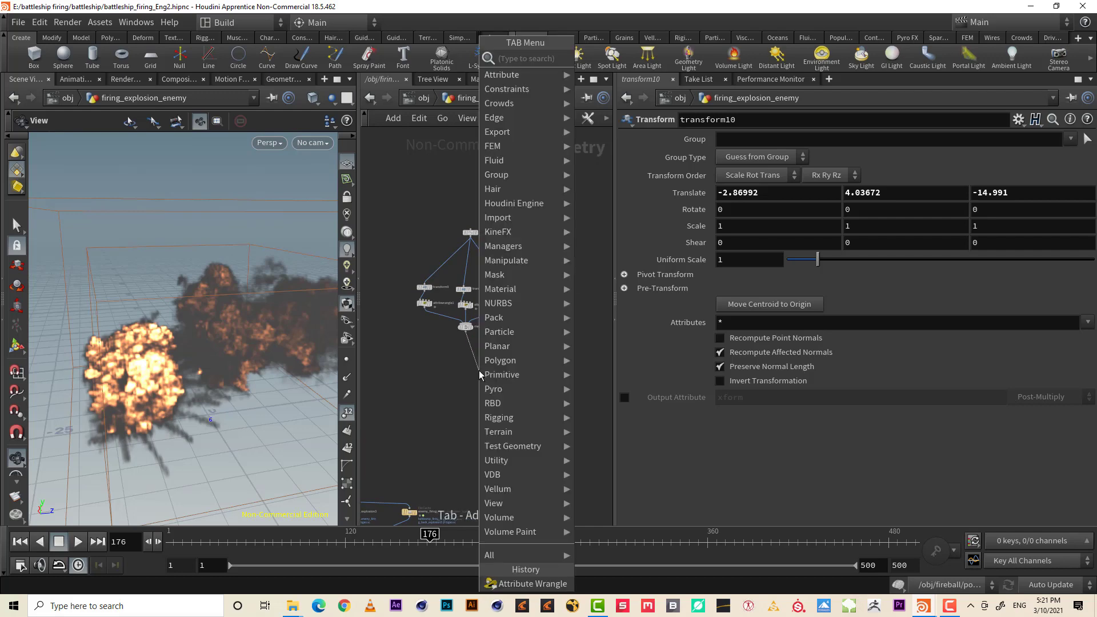
type("pyt")
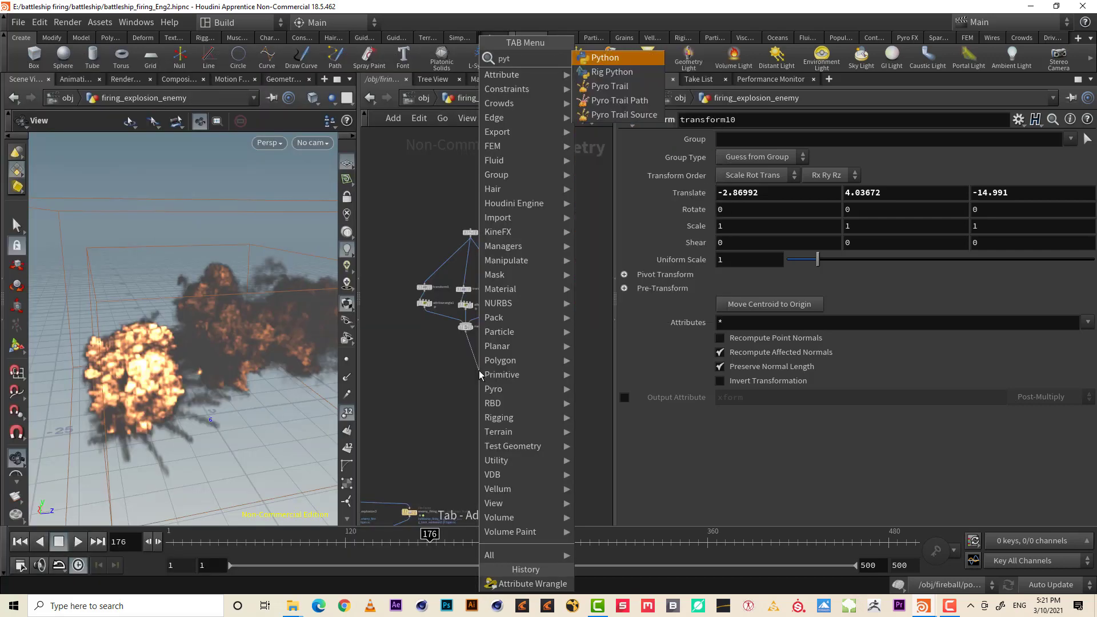
key("BackSpace")
key("BackSpace")
type("ro t")
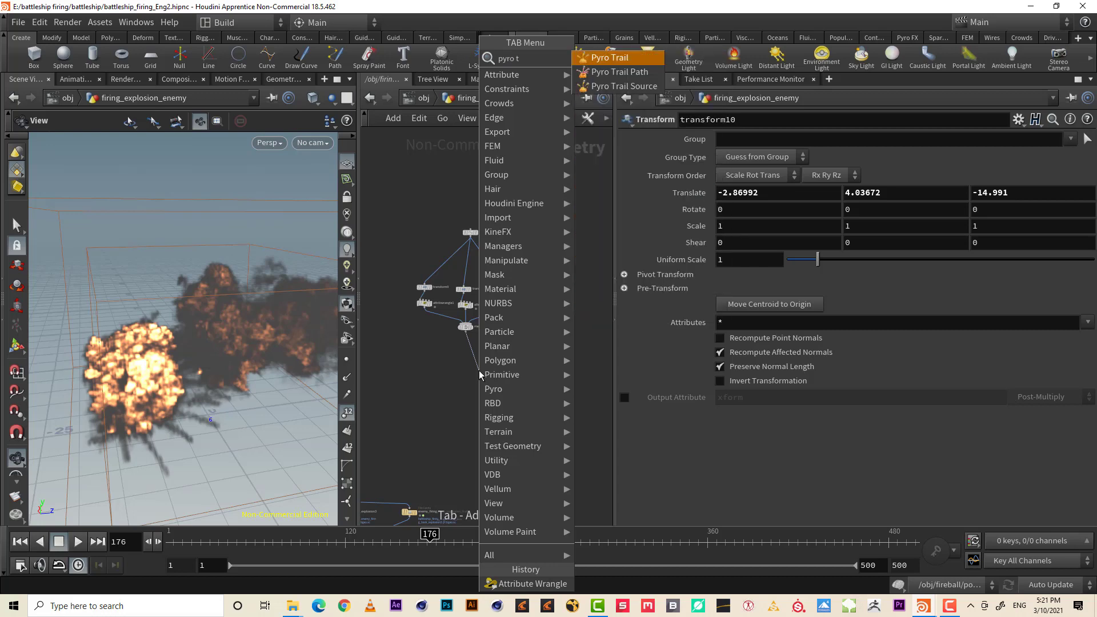
key("Escape")
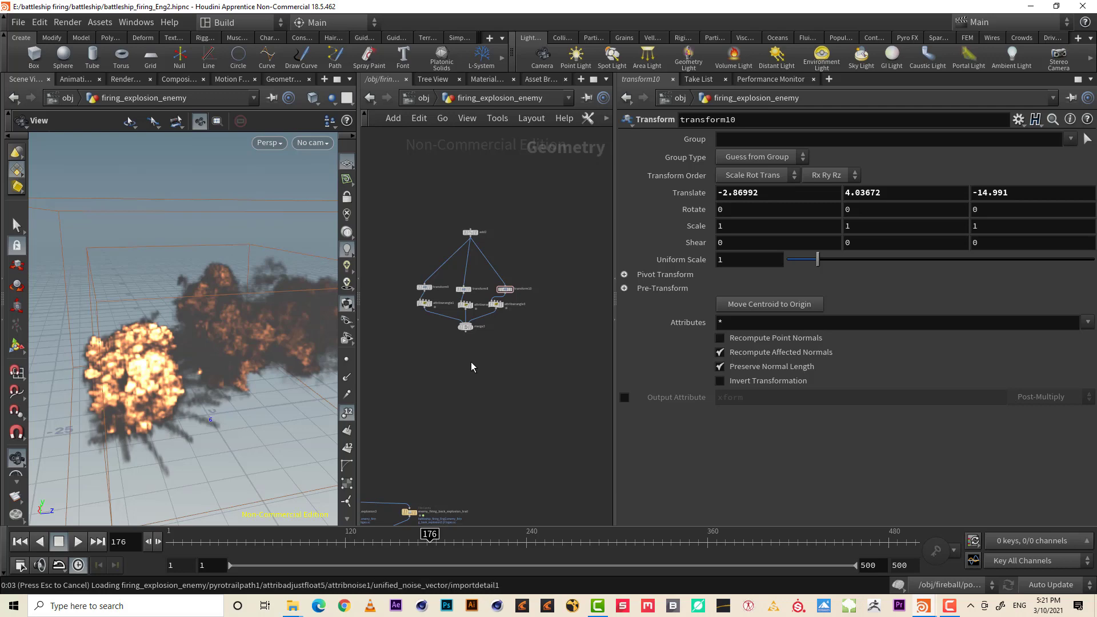
key("Return")
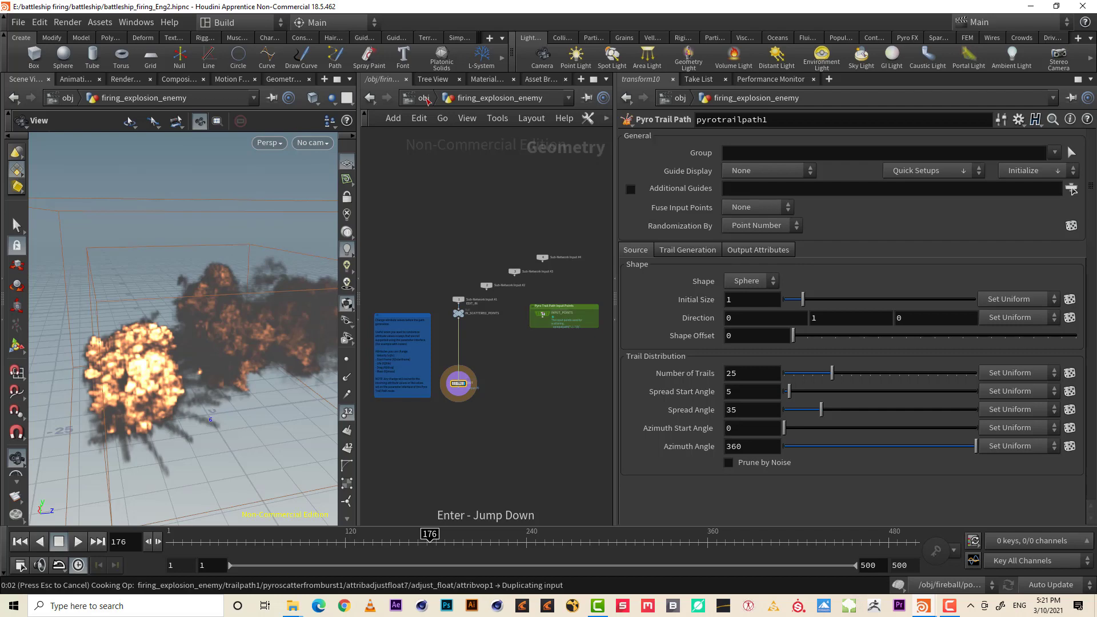
Return through the object level to the firing_explosion_enemy network and show trailpath1's parameters
left_click(424, 98)
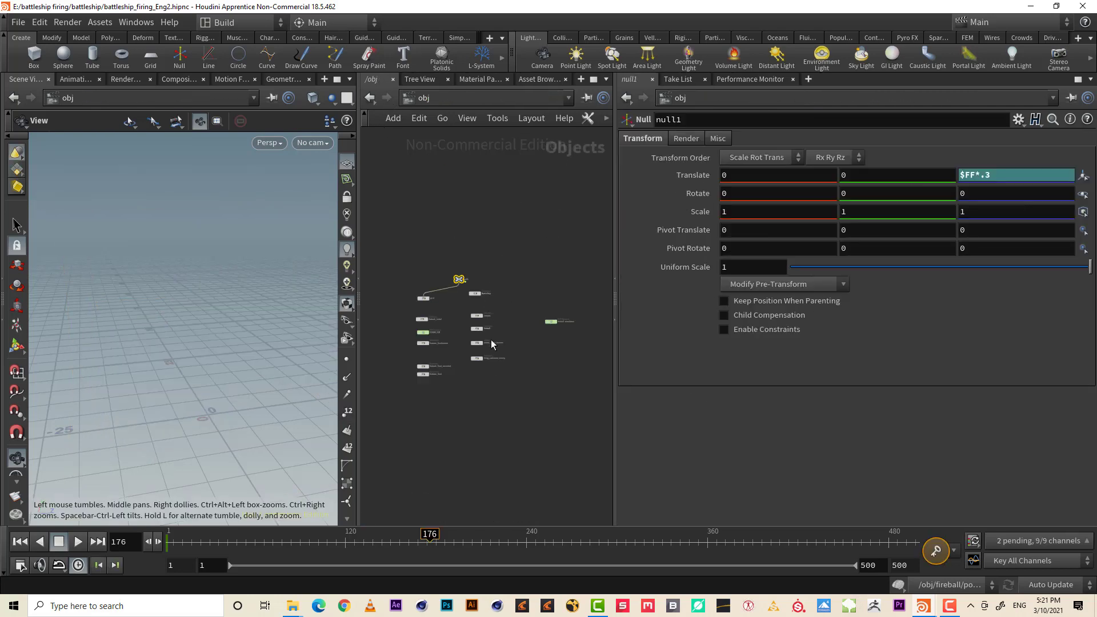
scroll(492, 342, "up", 5)
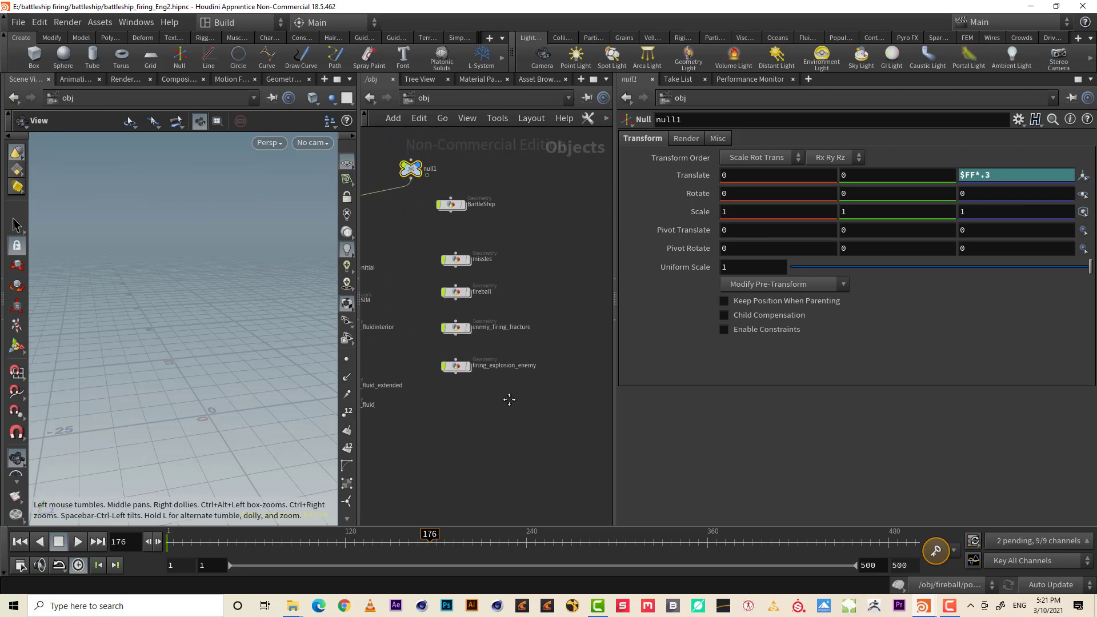
scroll(517, 313, "up", 3)
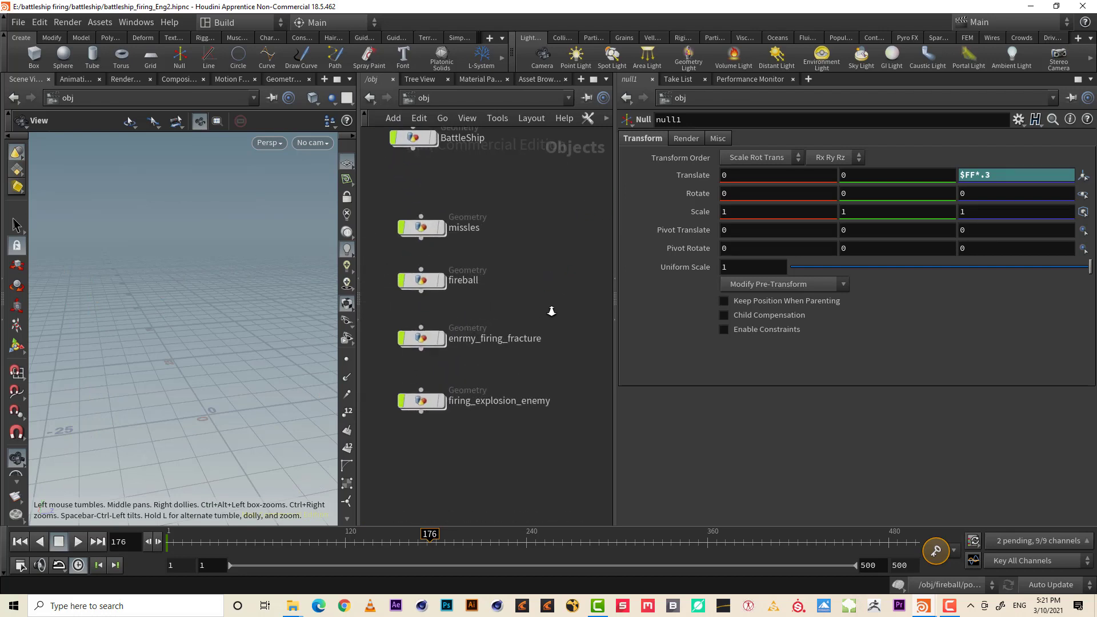
double_click(425, 398)
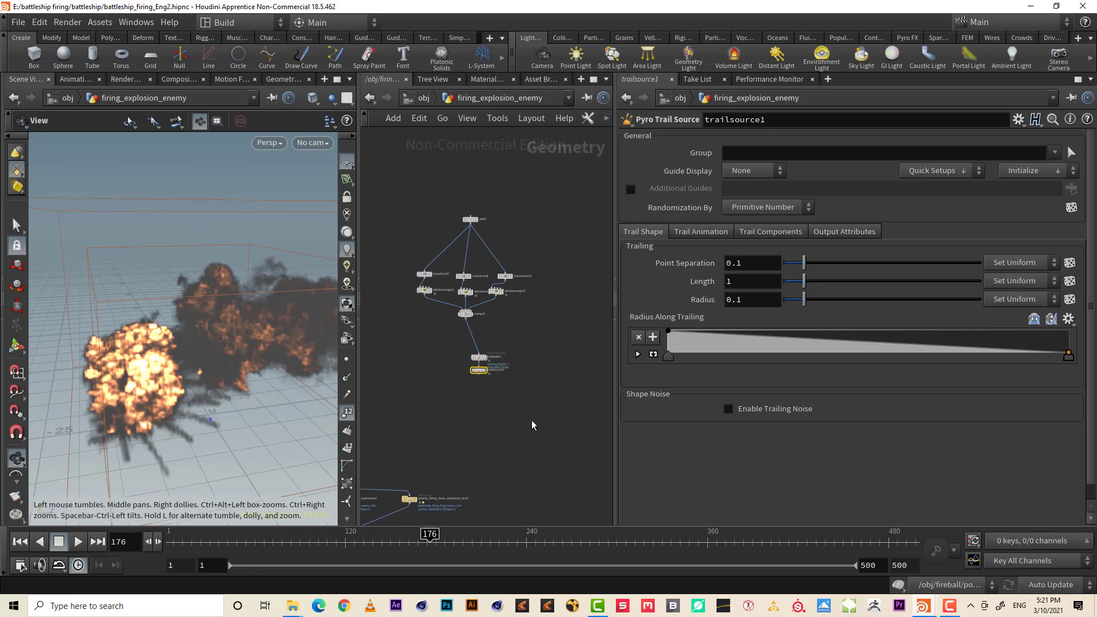
left_click(474, 360)
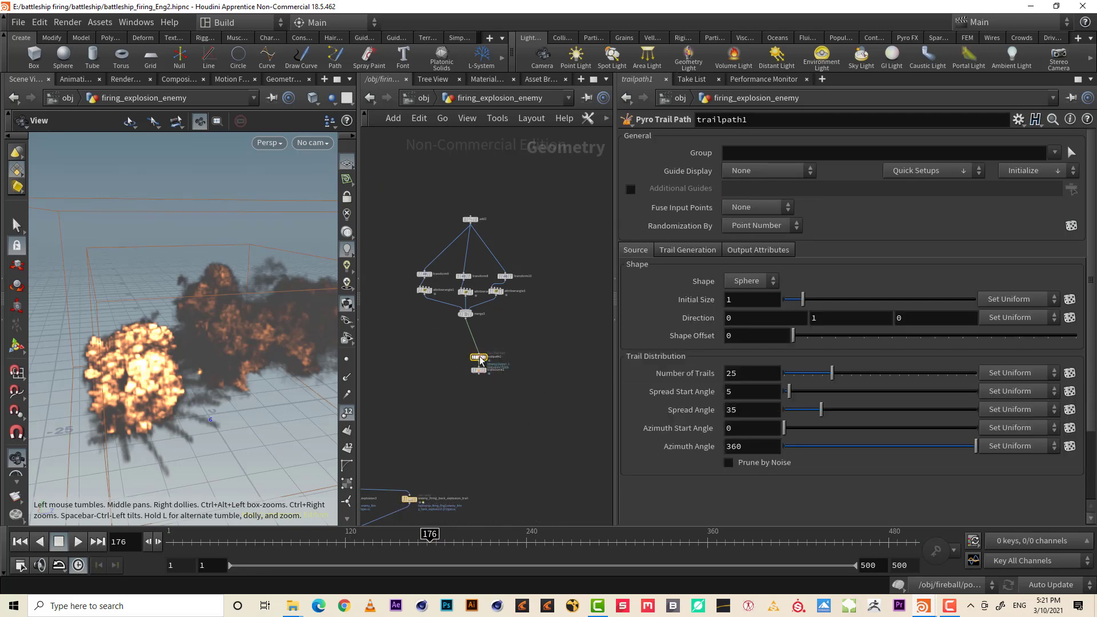
Display trailpath1's output in the viewport and turn off the point numbers so only the trail curves are drawn
mouse_move(474, 360)
left_click(493, 343)
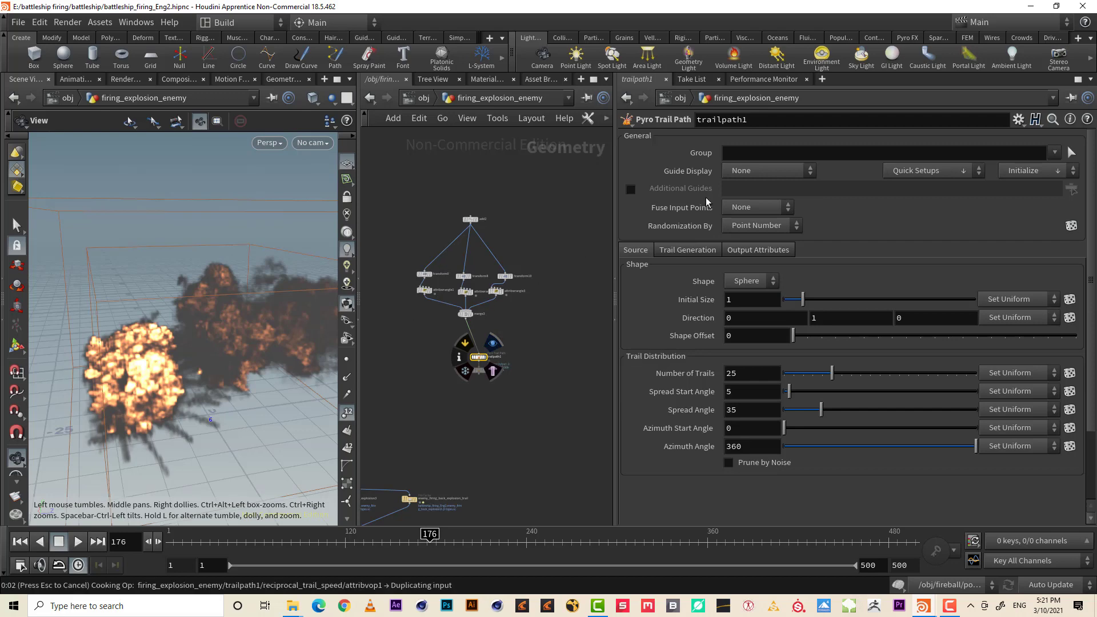
left_click(897, 537)
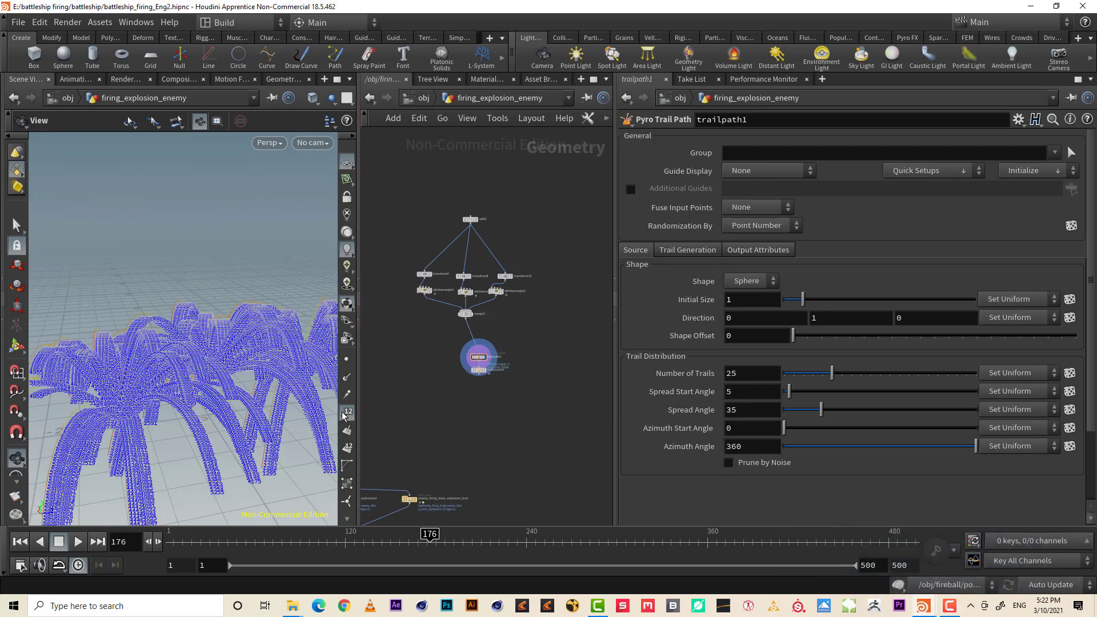
left_click(347, 411)
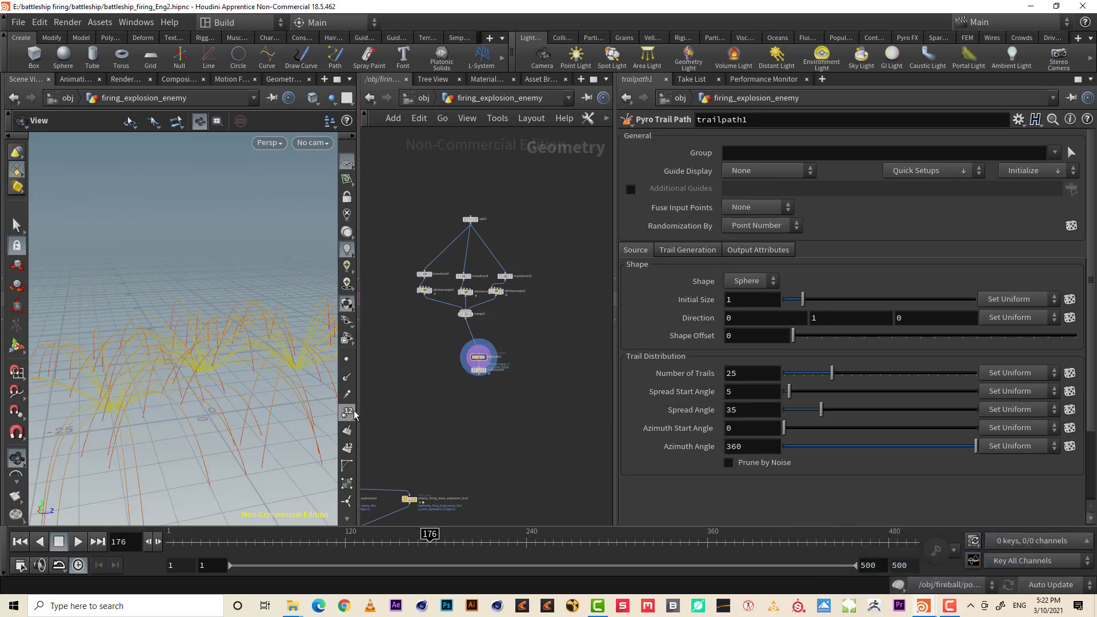
Set the viewport background color scheme to Dark and widen the scene view pane
key("d")
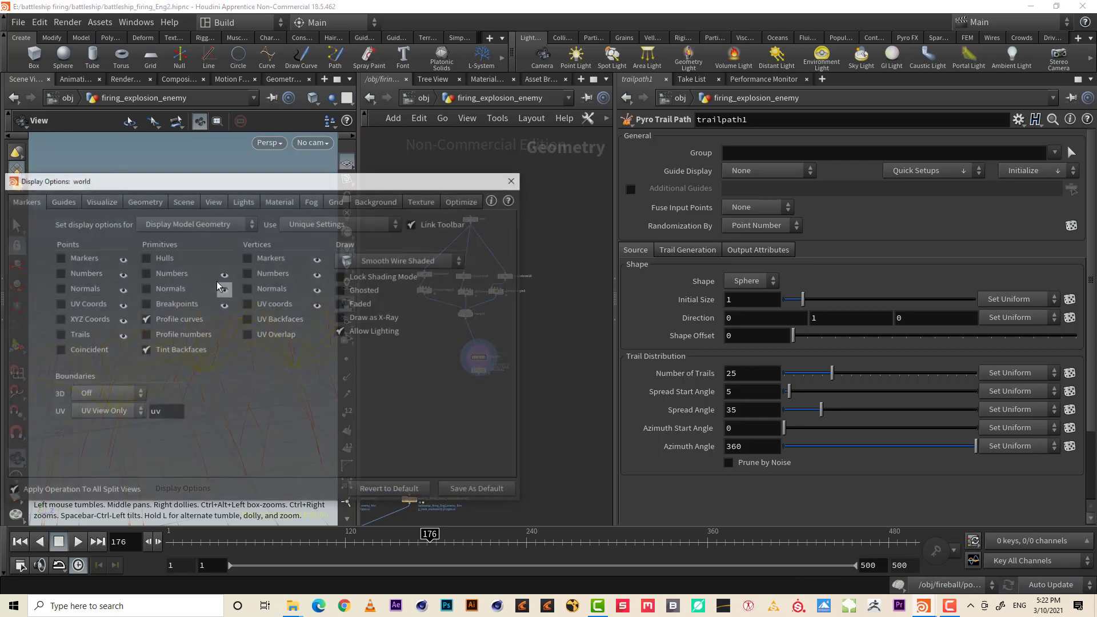
left_click(372, 200)
left_click(120, 222)
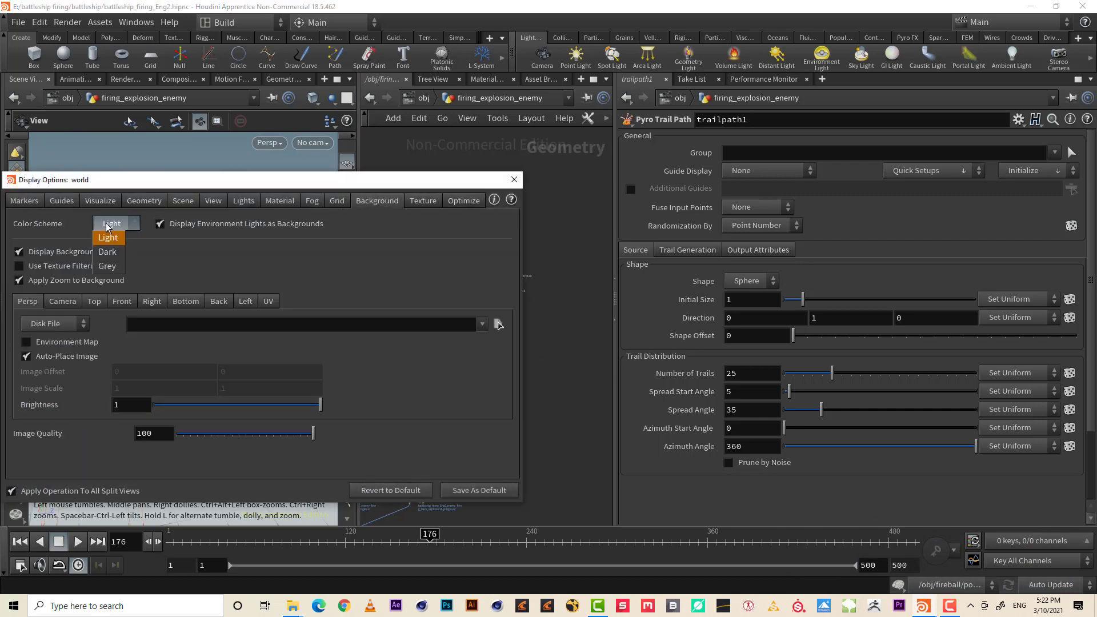
left_click(114, 240)
left_click(514, 179)
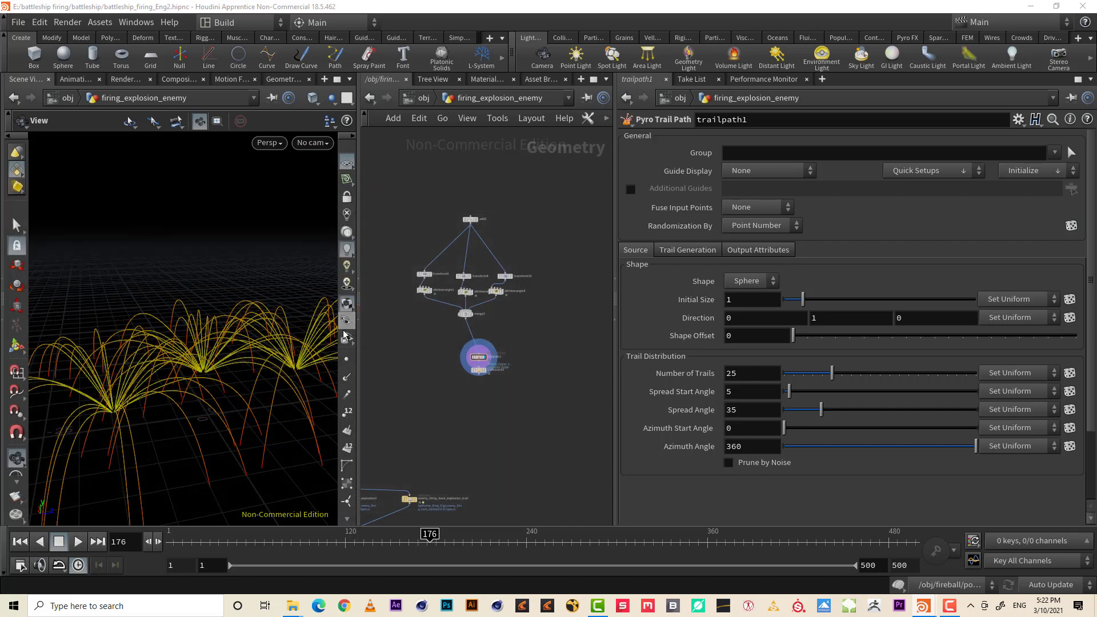
left_click_drag(359, 335, 451, 335)
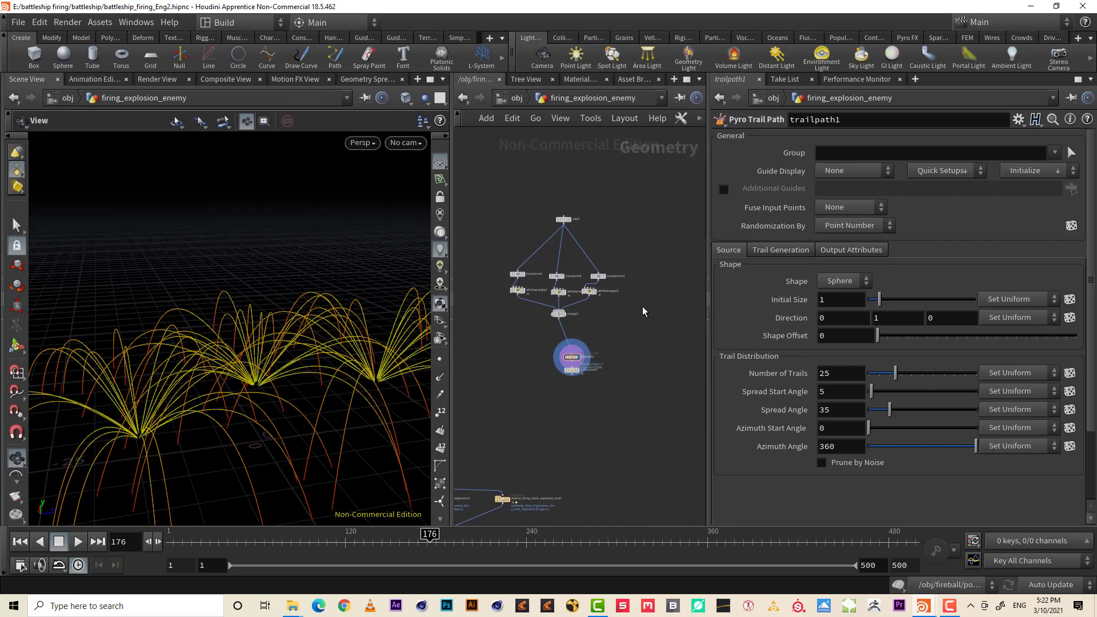
Set trailpath1's Number of Trails to 1
scroll(546, 354, "up", 5)
middle_click_drag(721, 316, 665, 328)
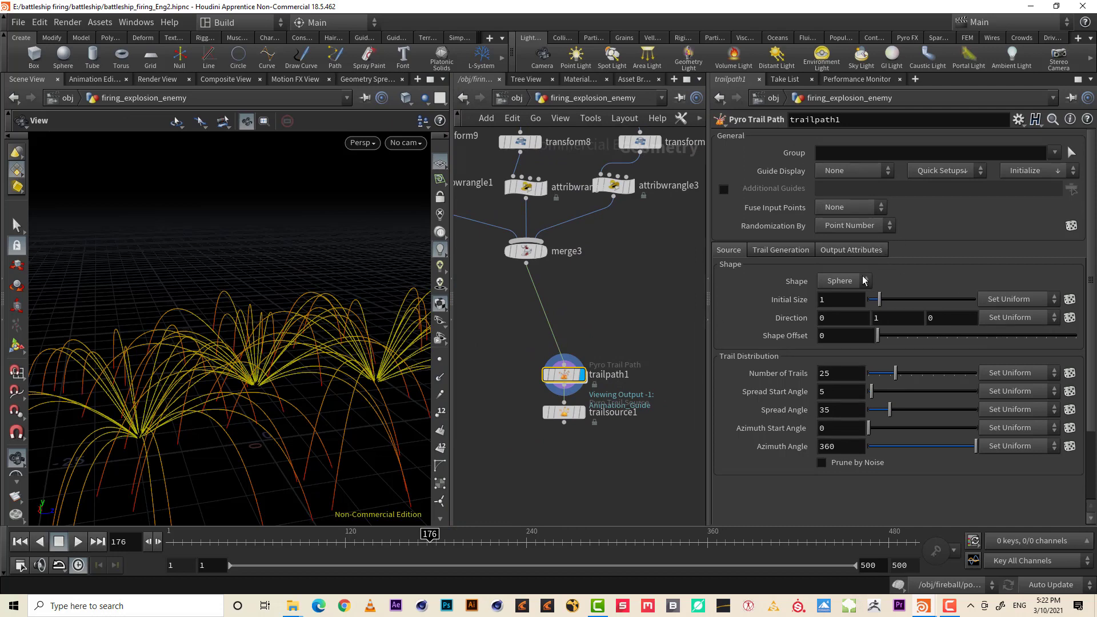
double_click(829, 373)
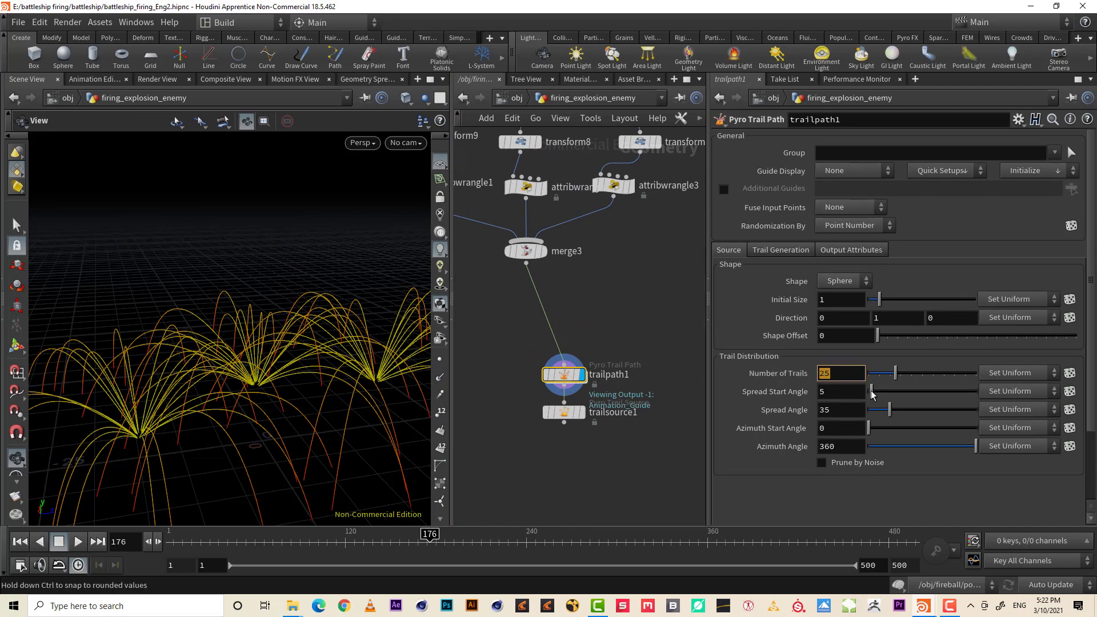
type("1")
key("Return")
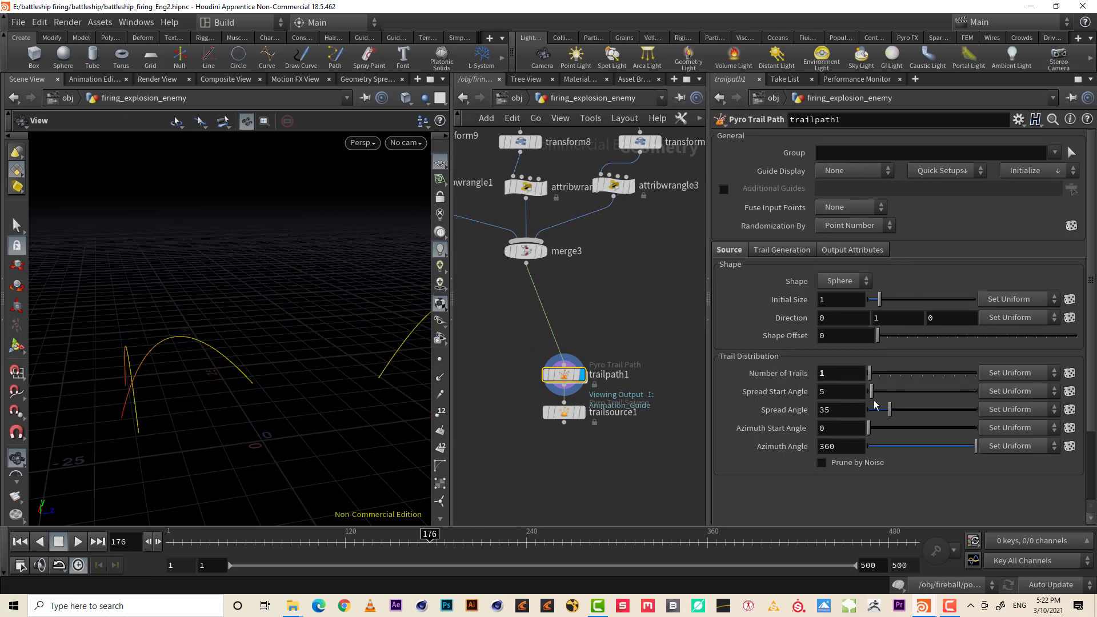
Set trailpath1's Spread Start Angle, Spread Angle and Azimuth Angle to 0
left_click_drag(284, 361, 404, 421)
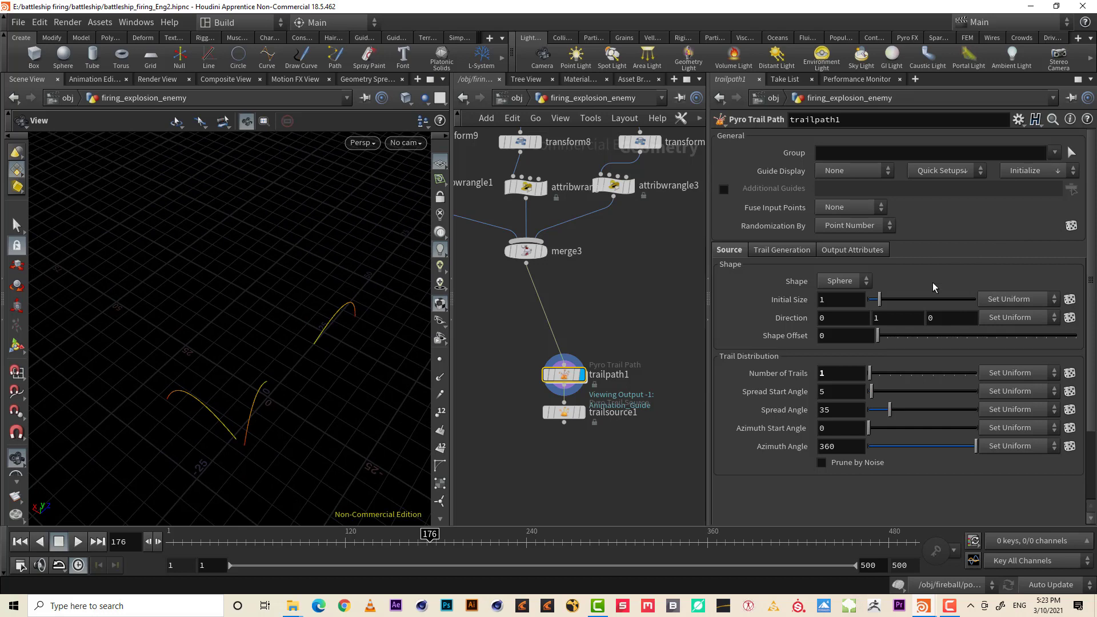
middle_click(757, 392, "ctrl")
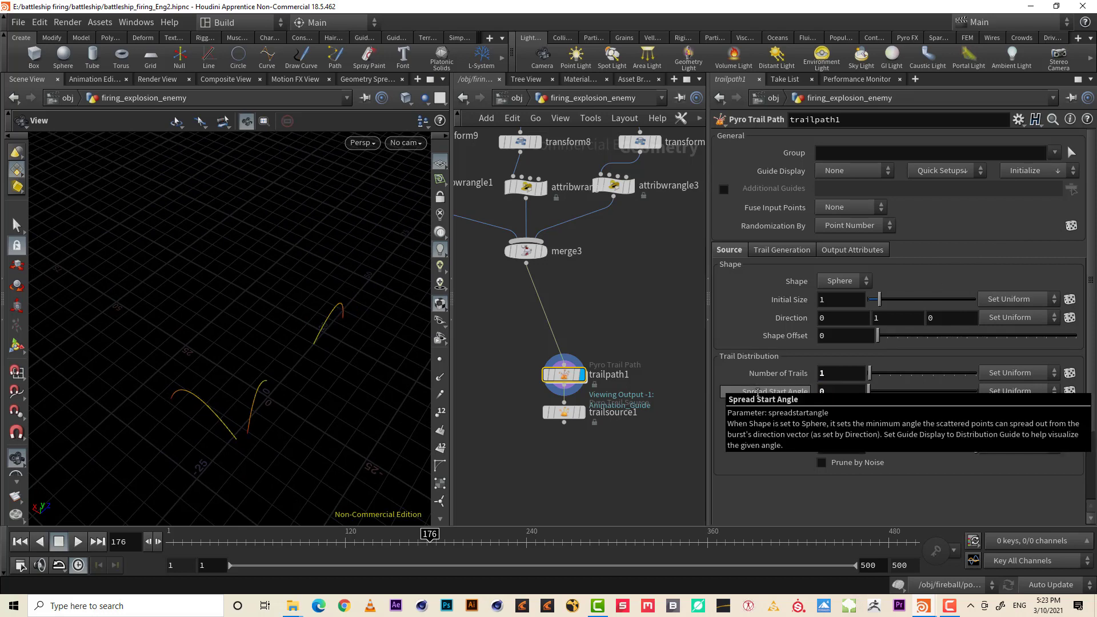
type("0")
key("Tab")
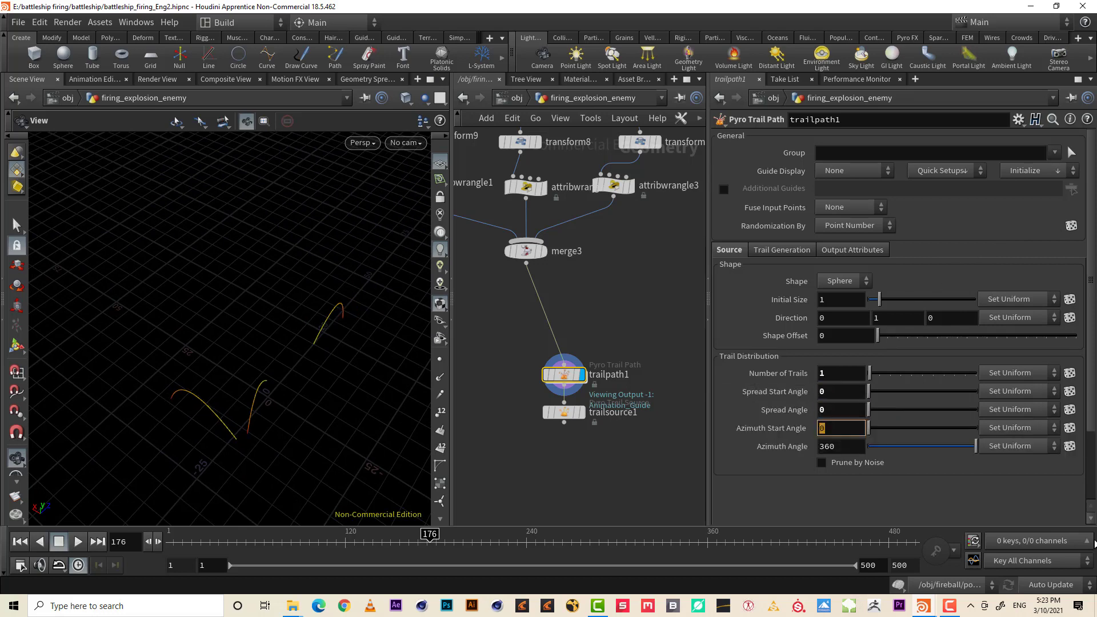
key("Tab")
type("0")
key("Return")
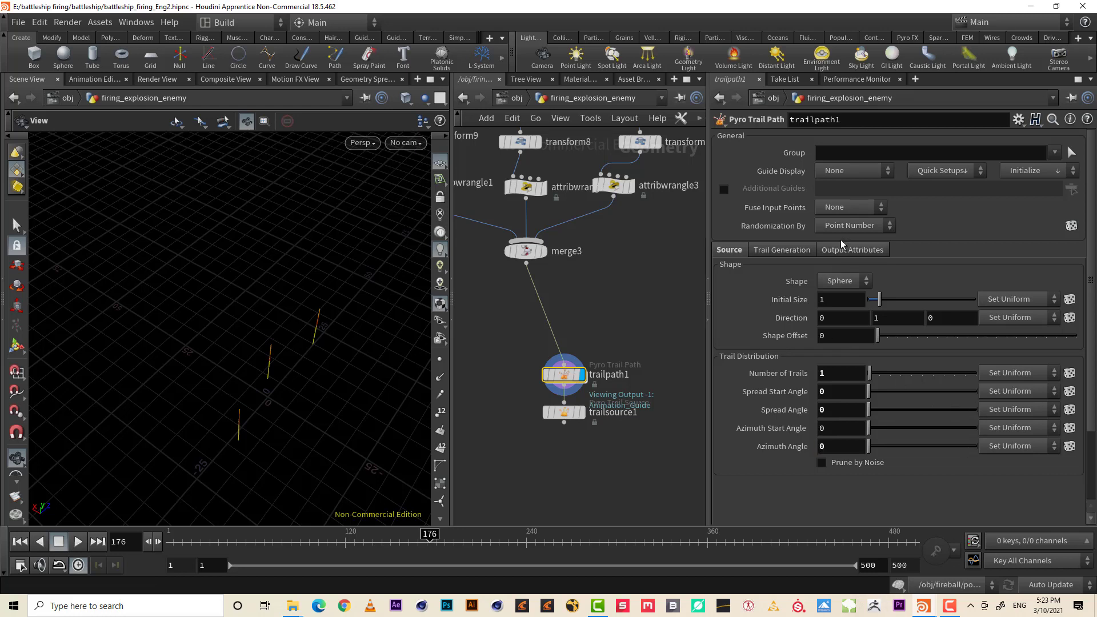
Set trailpath1's burst Direction to 1, 0, 0 so the trails shoot along the X axis
left_click(799, 252)
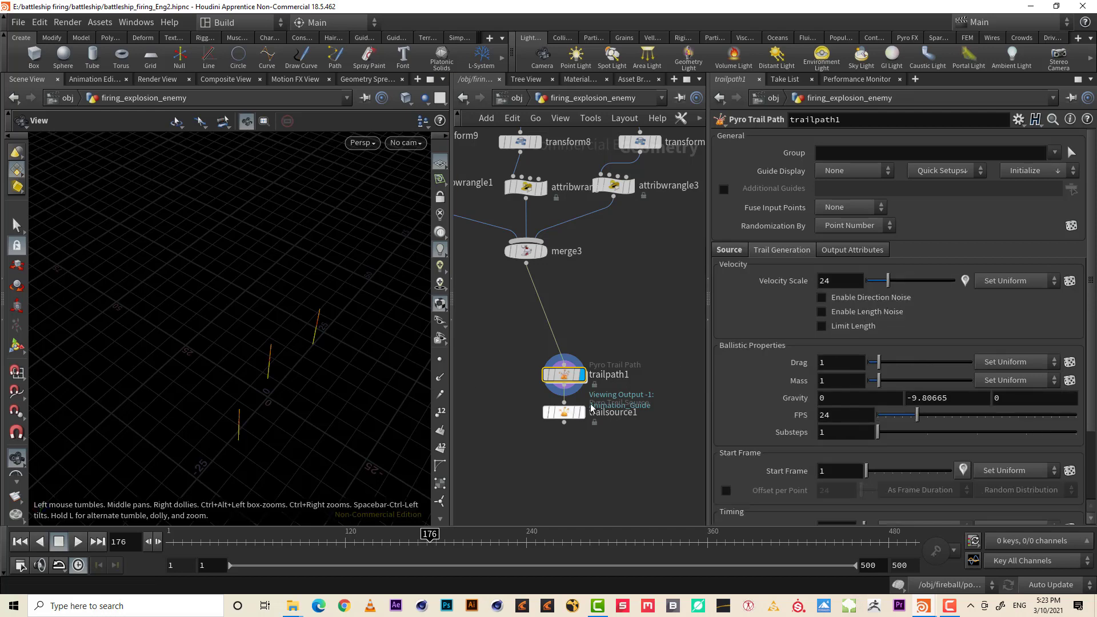
left_click_drag(284, 379, 302, 320)
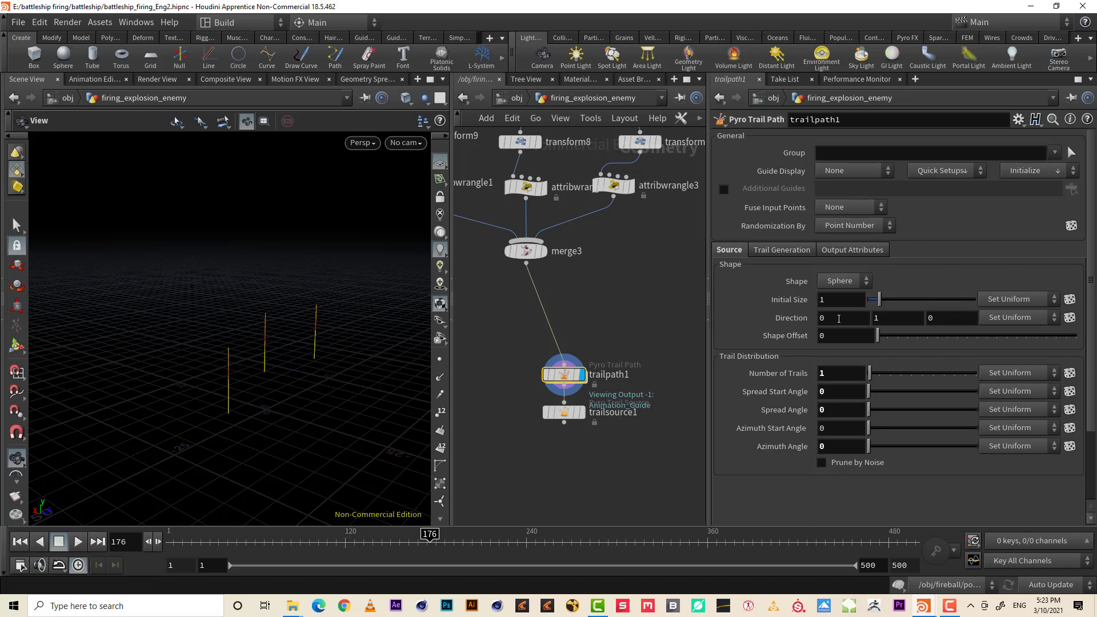
left_click(839, 318)
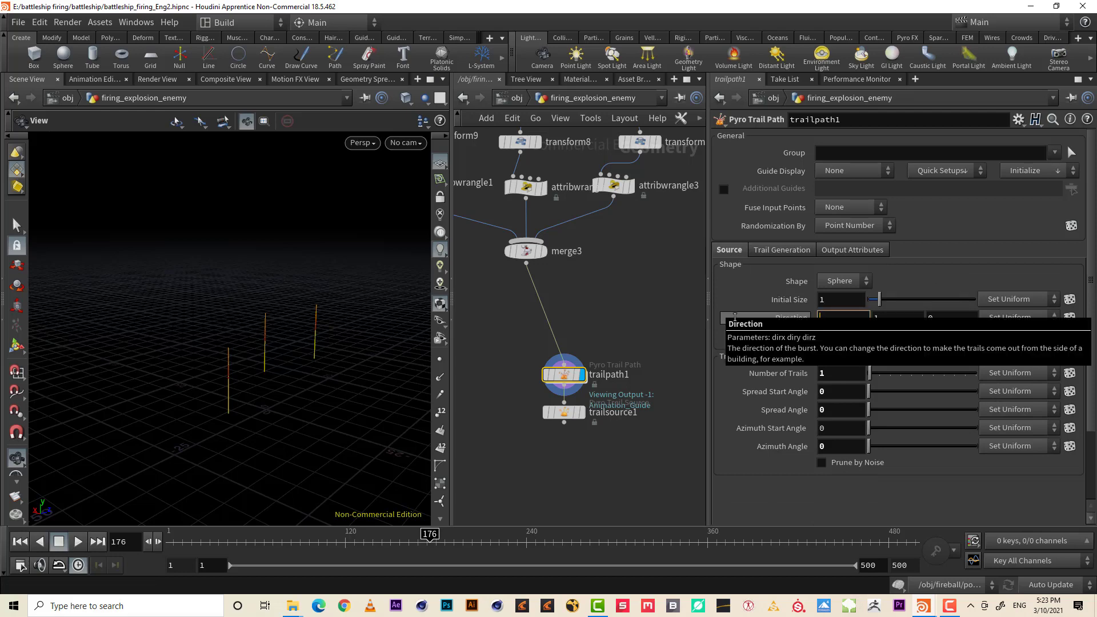
type("1")
key("Tab")
type("0")
key("Return")
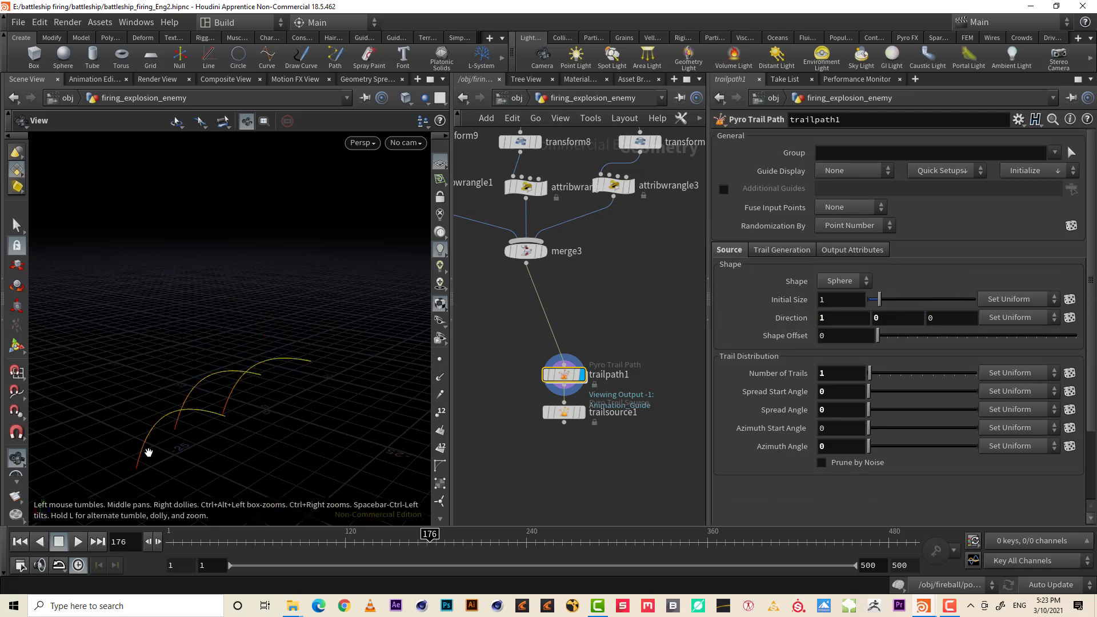
left_click_drag(147, 454, 200, 408)
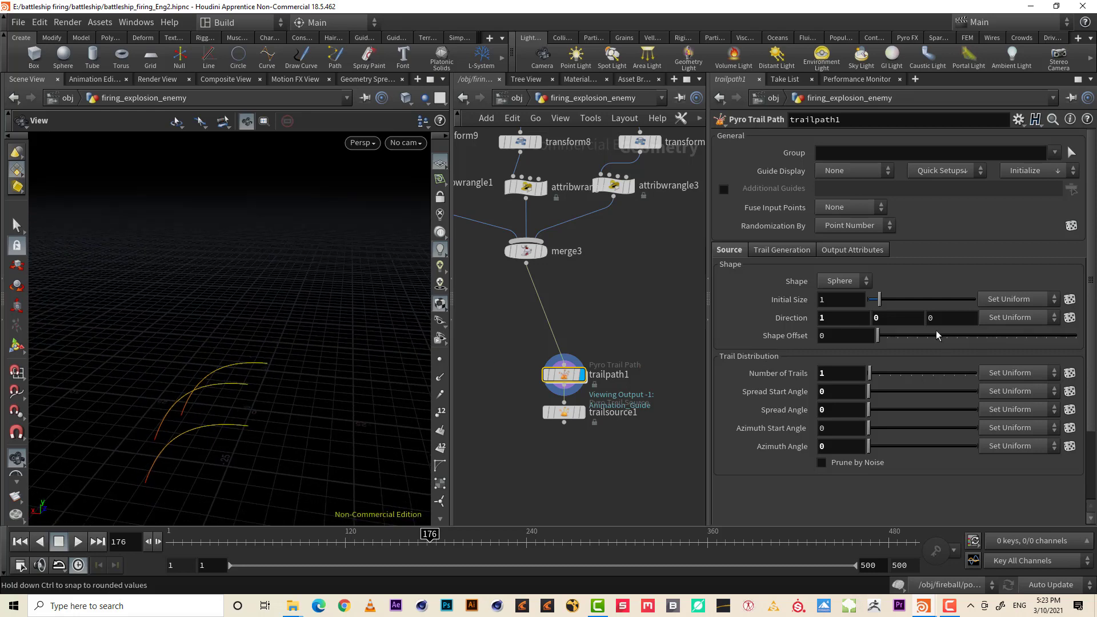
Set trailpath1's ballistic Drag to 0 and Mass to 10 to flatten the trails
left_click(783, 251)
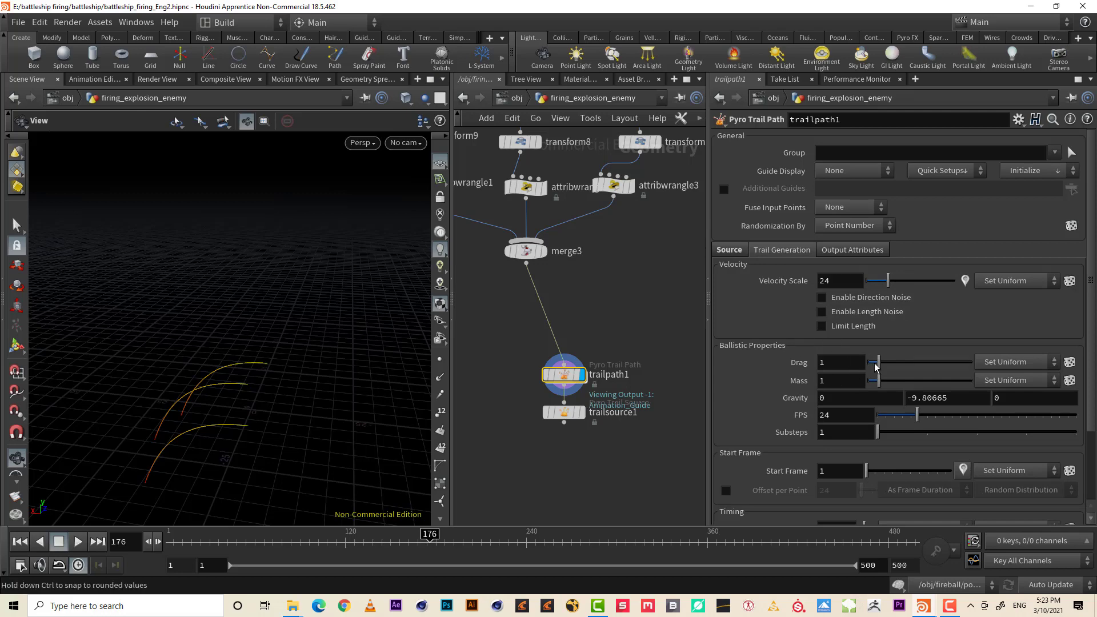
left_click_drag(877, 364, 870, 366)
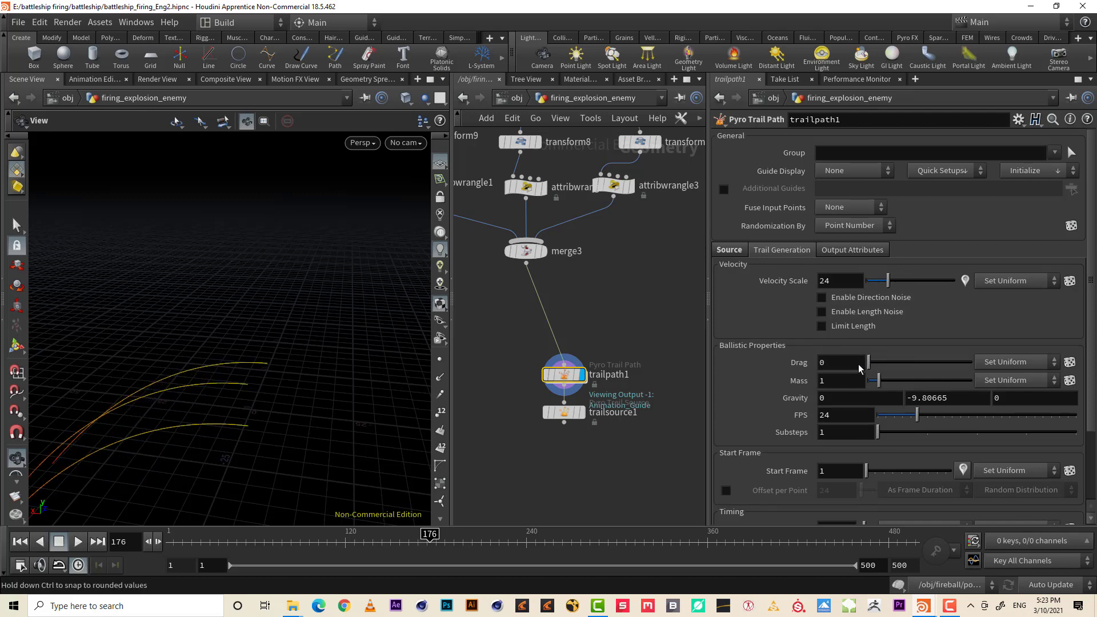
mouse_move(262, 384)
left_mouse_down()
mouse_move(240, 387)
mouse_move(280, 374)
left_mouse_up()
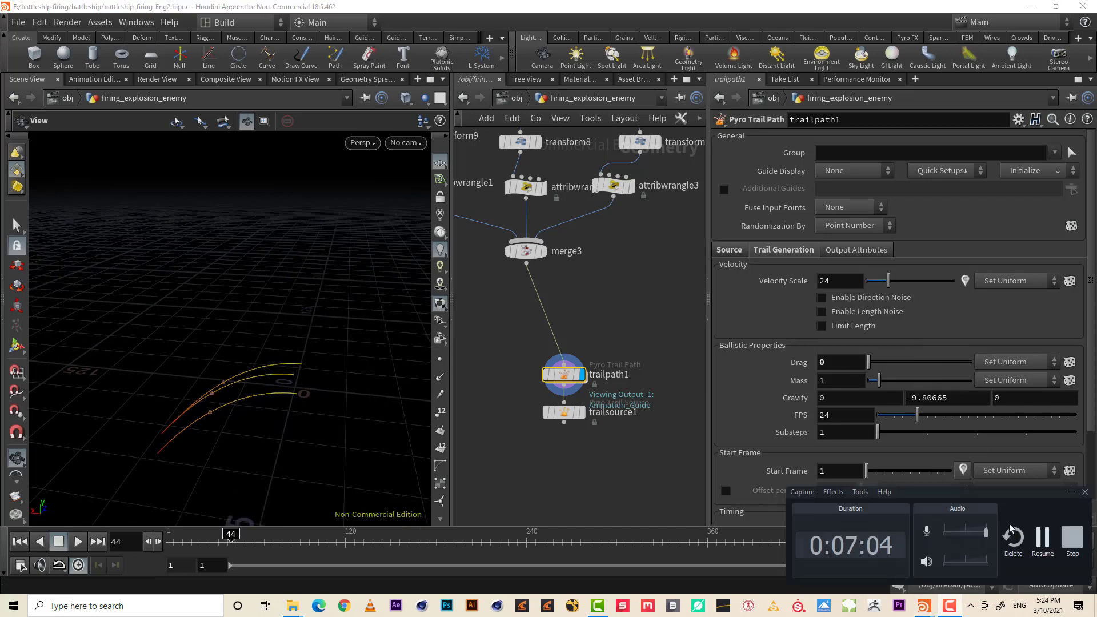
left_click_drag(911, 382, 1090, 395)
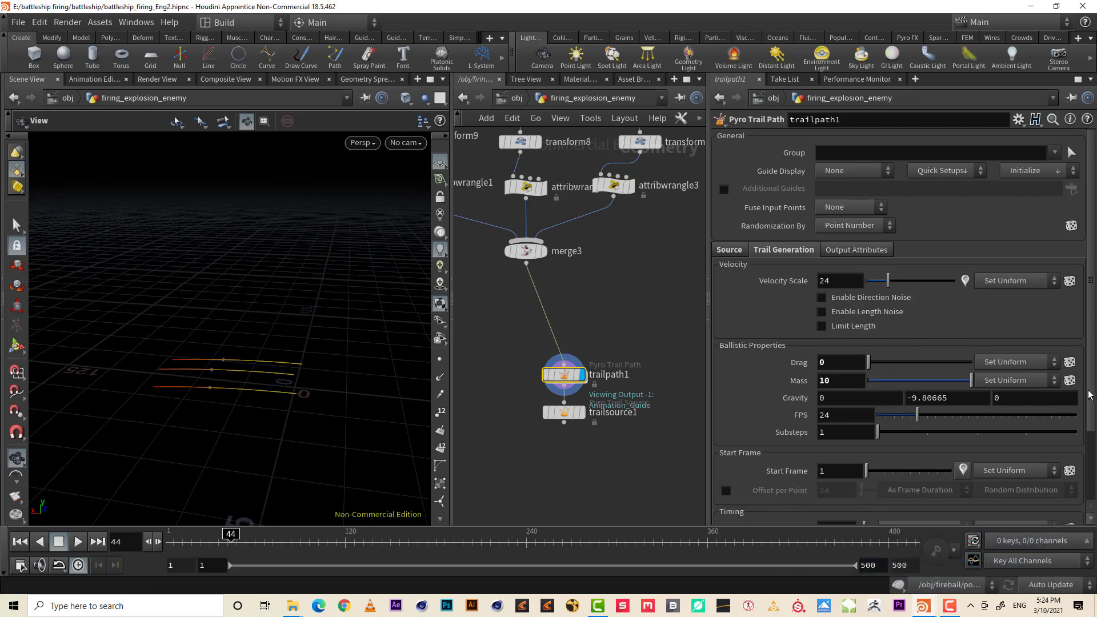
mouse_move(890, 363)
left_mouse_down()
mouse_move(981, 362)
mouse_move(869, 361)
left_mouse_up()
left_click_drag(238, 368, 343, 400)
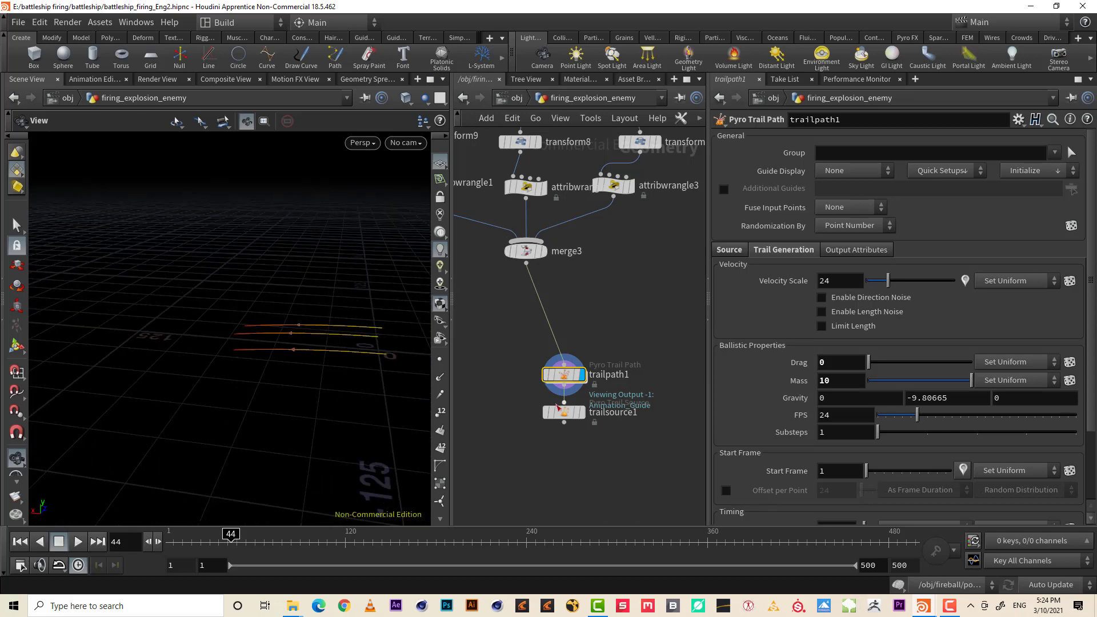
Insert a Transform node on the wire between merge3 and trailpath1
middle_click_drag(584, 306, 643, 390)
key("Tab")
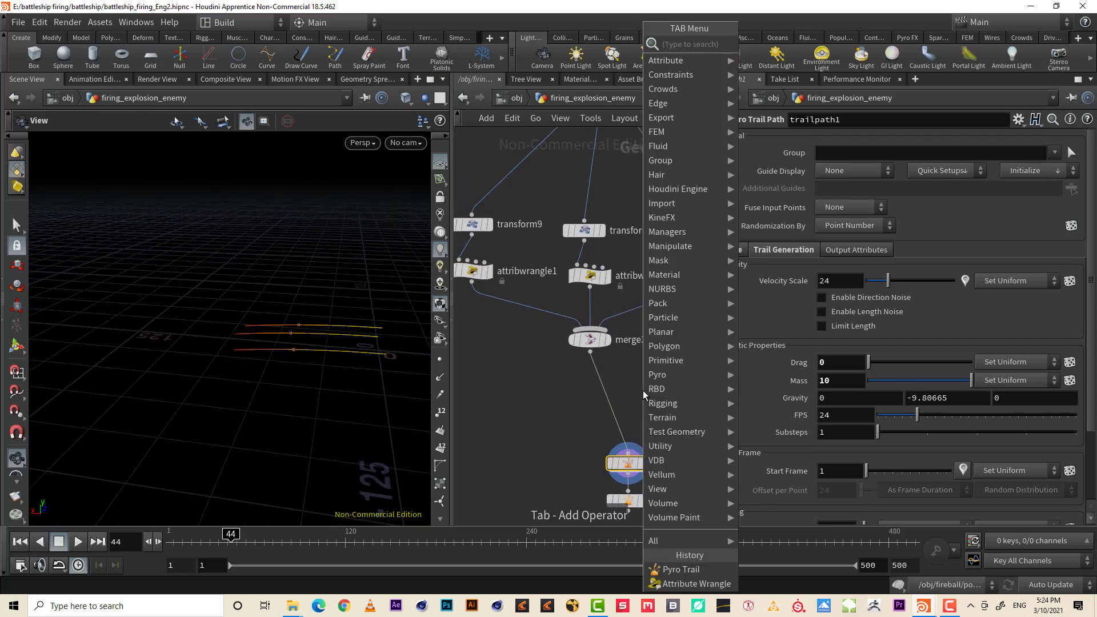
type("transform")
key("Return")
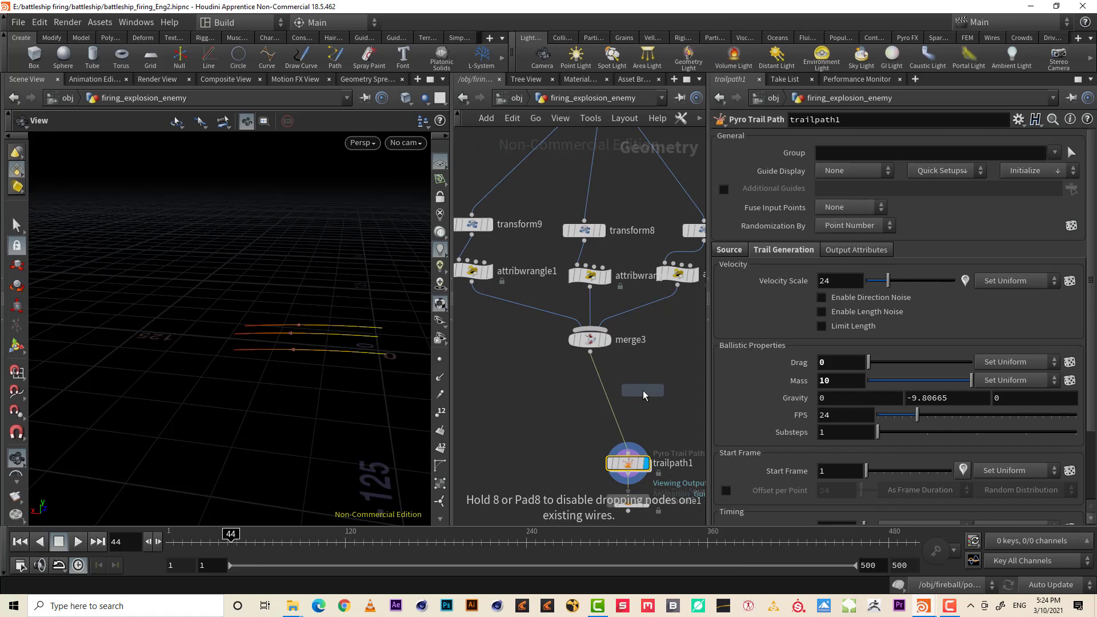
left_click(591, 398)
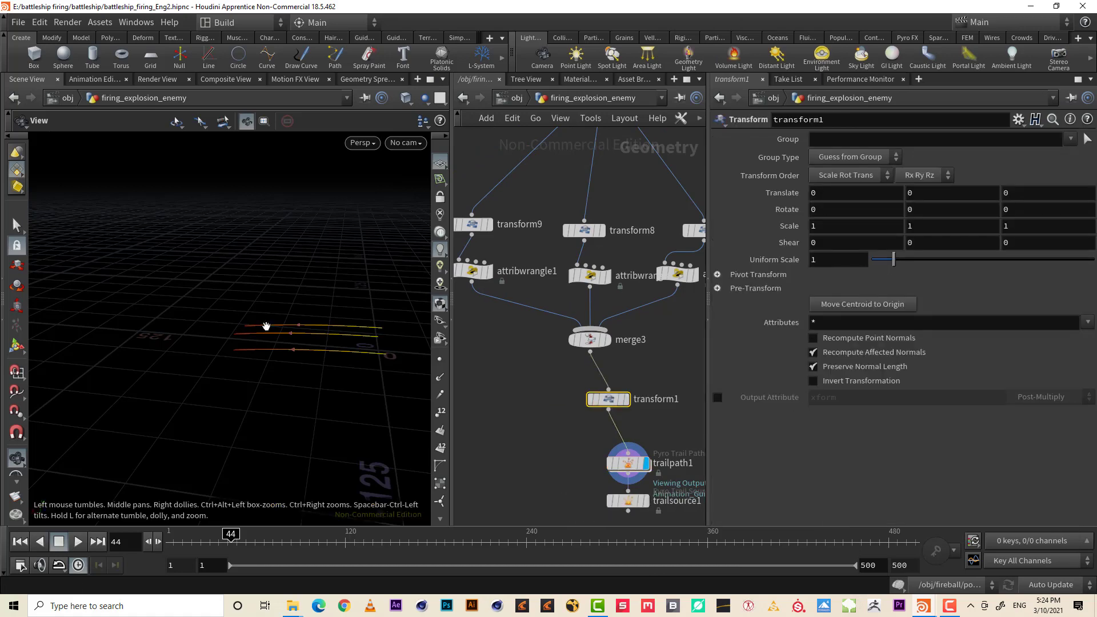
left_click_drag(268, 327, 326, 379)
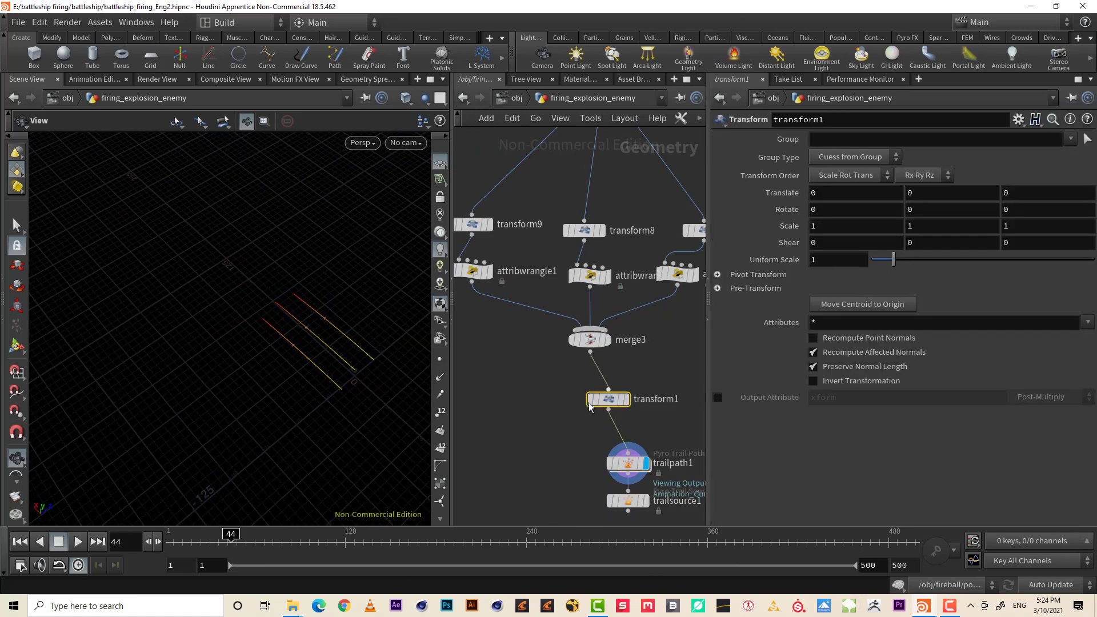
Delete the two erroring file cache nodes beside enemy_firing_back_explosion
middle_click_drag(517, 419, 703, 289)
scroll(523, 417, "down", 3)
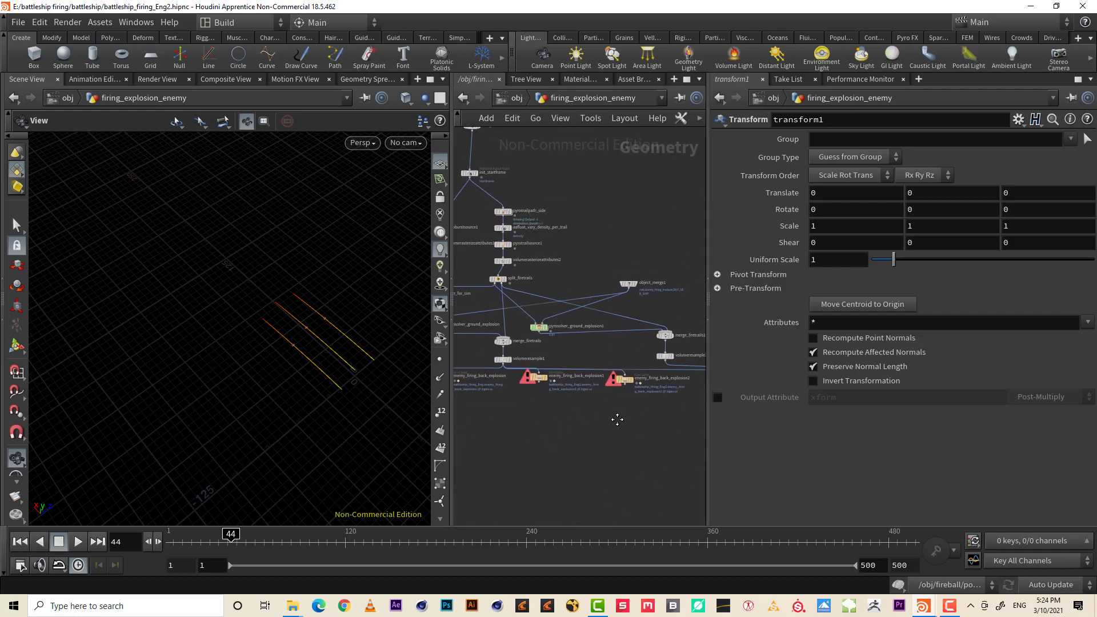
left_click_drag(626, 419, 531, 374)
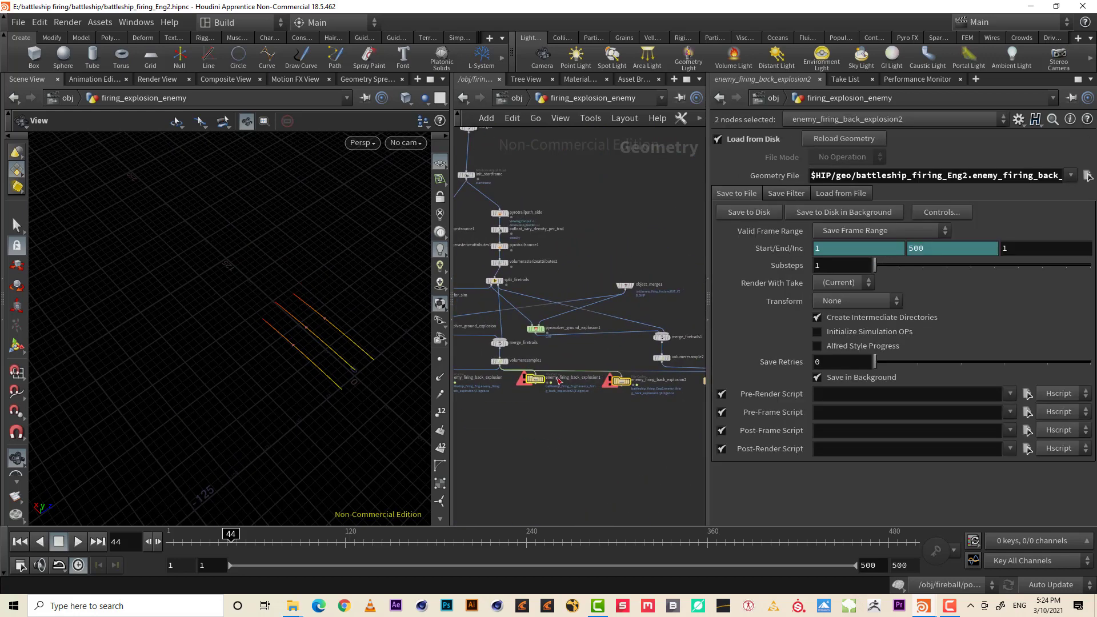
middle_click_drag(609, 419, 617, 445)
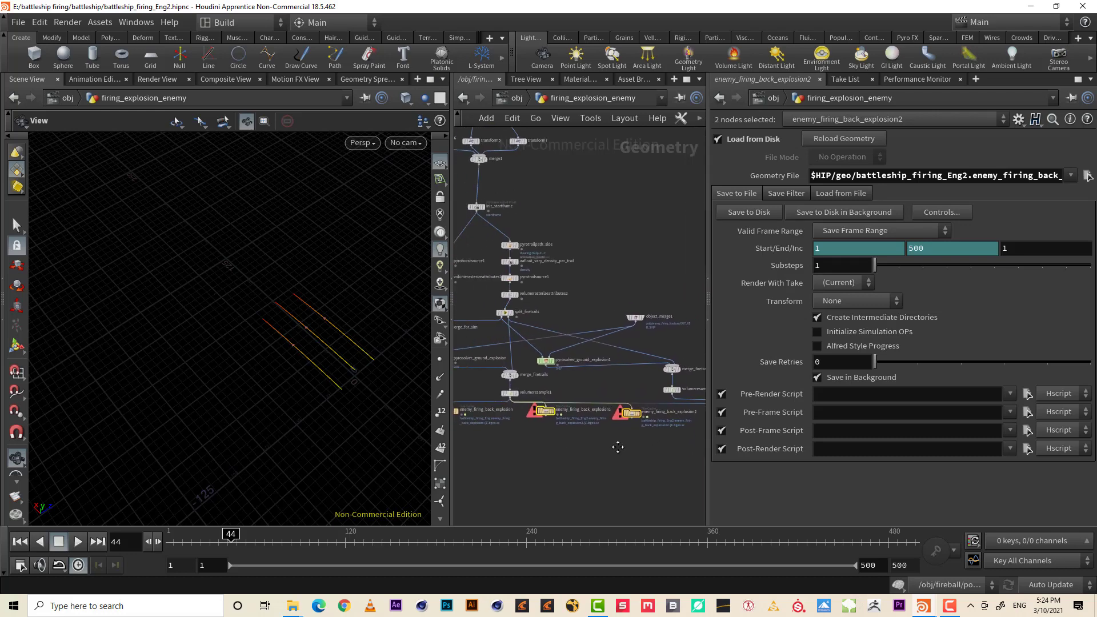
key("Delete")
Display the enemy_firing_back_explosion file cache and scrub the timeline to about frame 134 to view the explosions
scroll(624, 445, "up", 4)
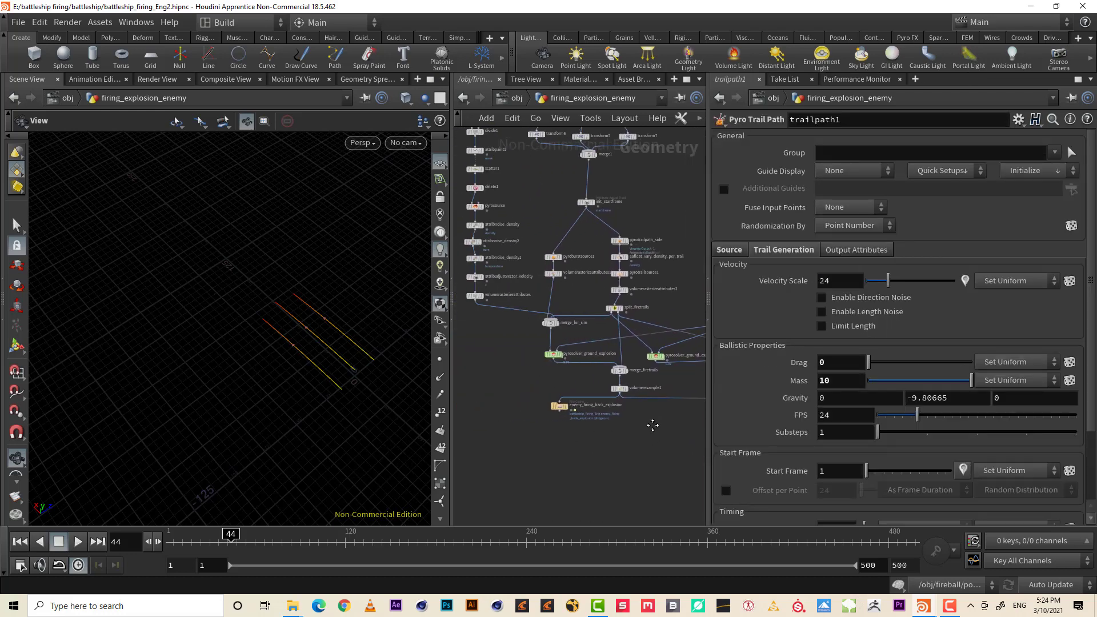
left_click(572, 366)
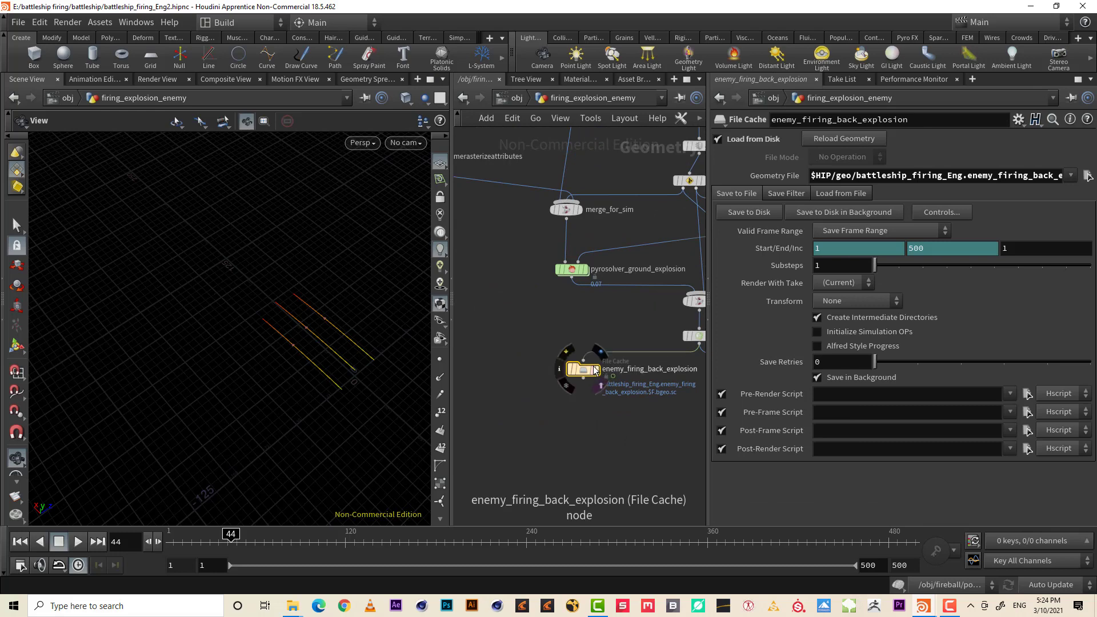
left_click(601, 352)
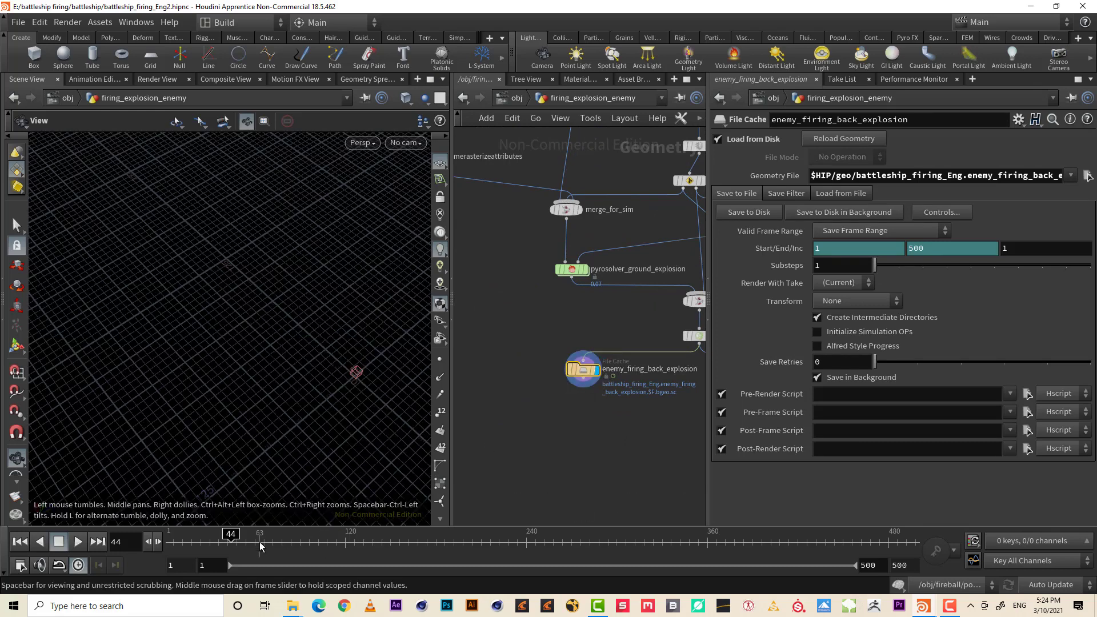
left_click_drag(231, 542, 357, 542)
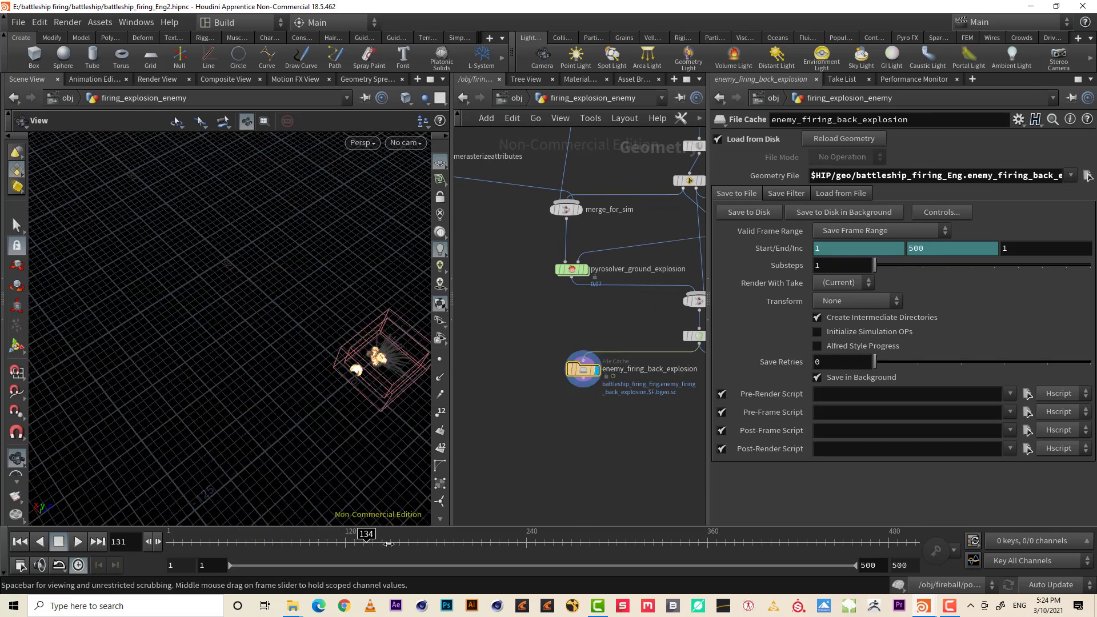
Display the pyroburstsource1 node and scrub the timeline back to about frame 126 to view its burst points
left_click(368, 540)
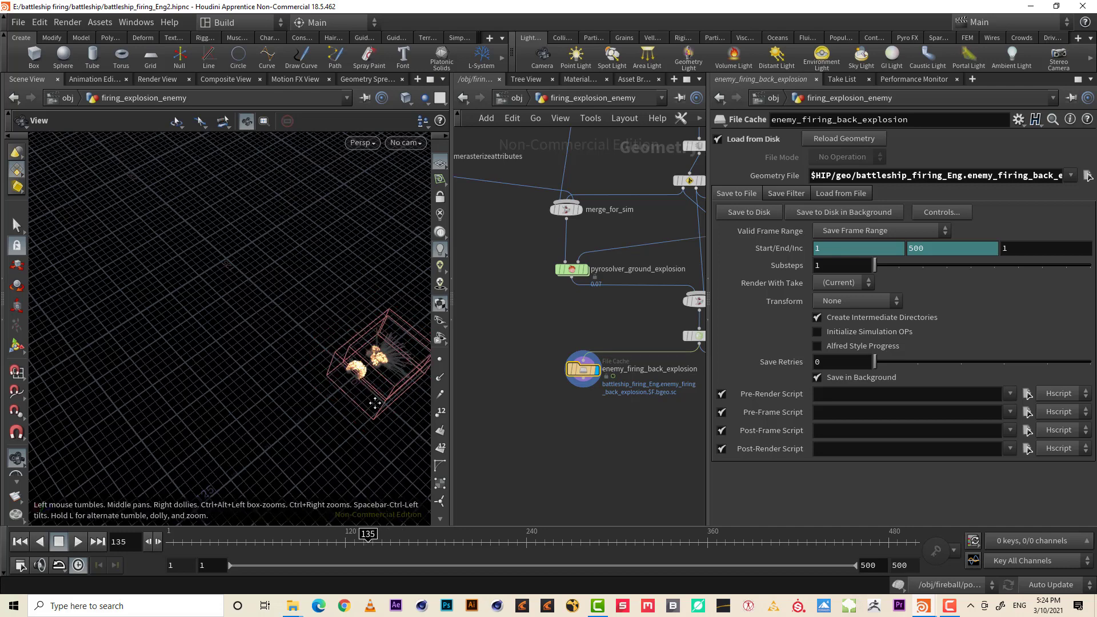
scroll(376, 403, "up", 5)
left_click_drag(376, 348, 472, 283)
scroll(586, 331, "up", 5)
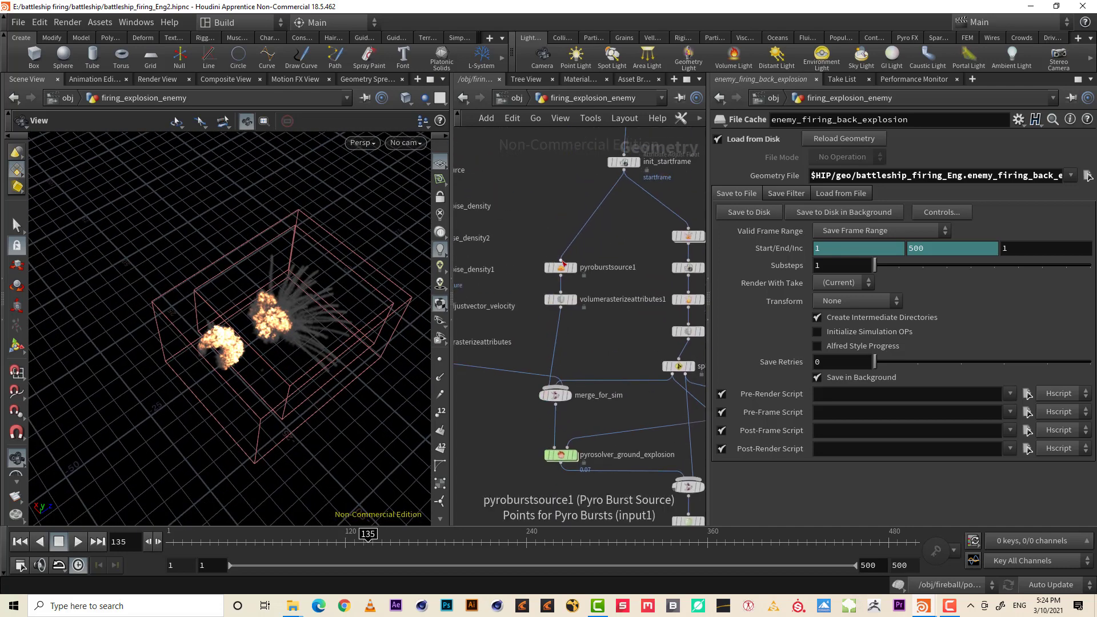
mouse_move(569, 275)
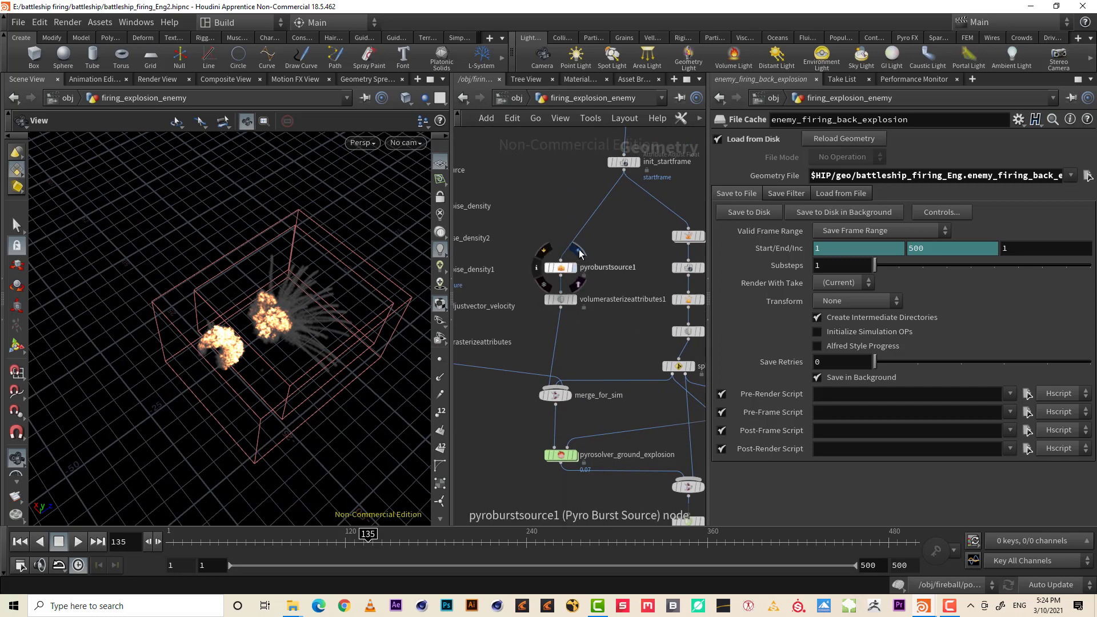
left_click(579, 254)
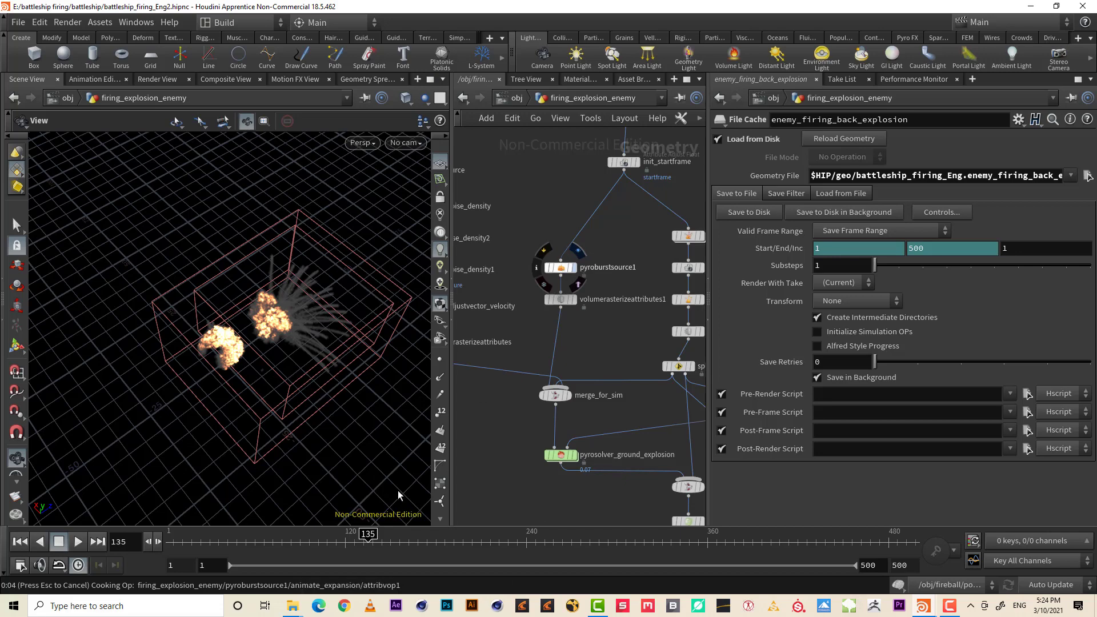
mouse_move(367, 535)
left_mouse_down()
mouse_move(338, 536)
mouse_move(350, 537)
left_mouse_up()
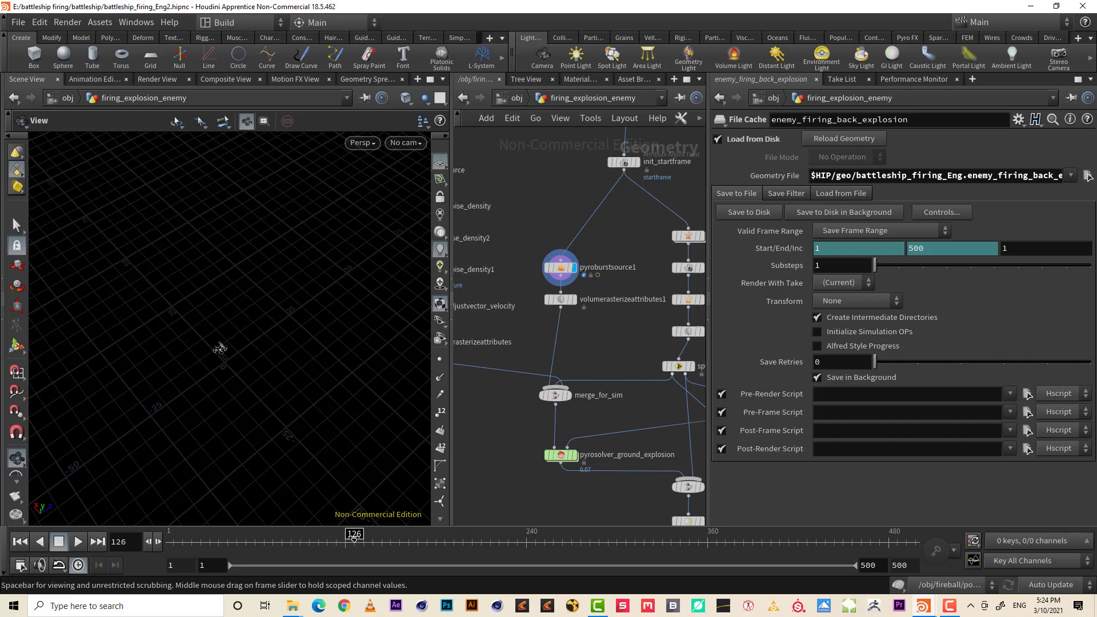
Display the trailpath1 guides and move trailpath1 and trailsource1 farther below transform1 in the network
scroll(609, 342, "down", 4)
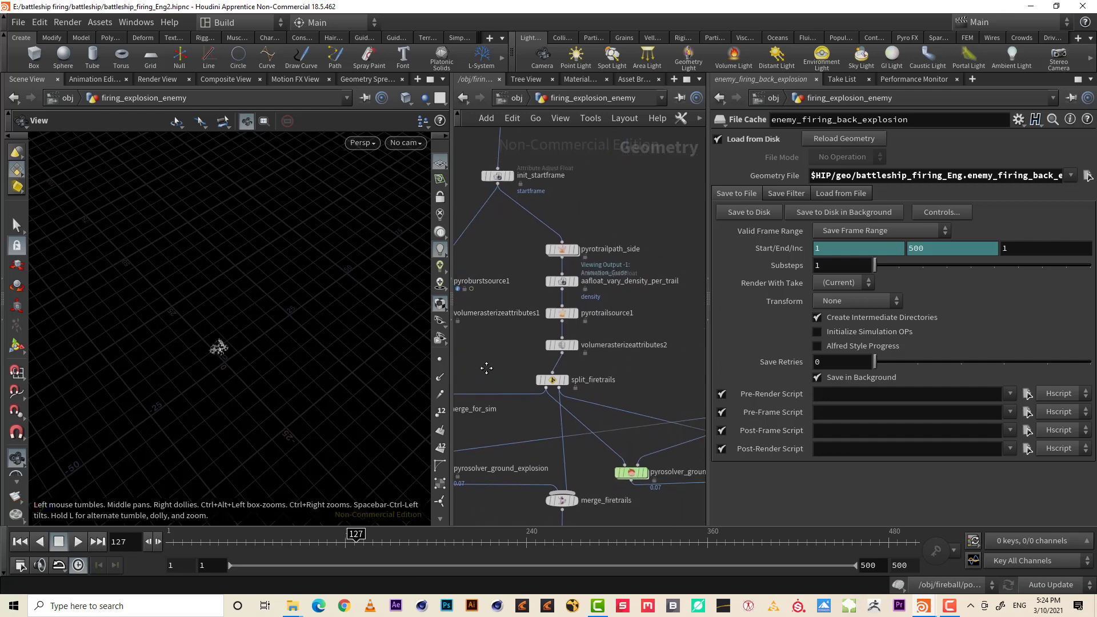
middle_click_drag(659, 346, 742, 360)
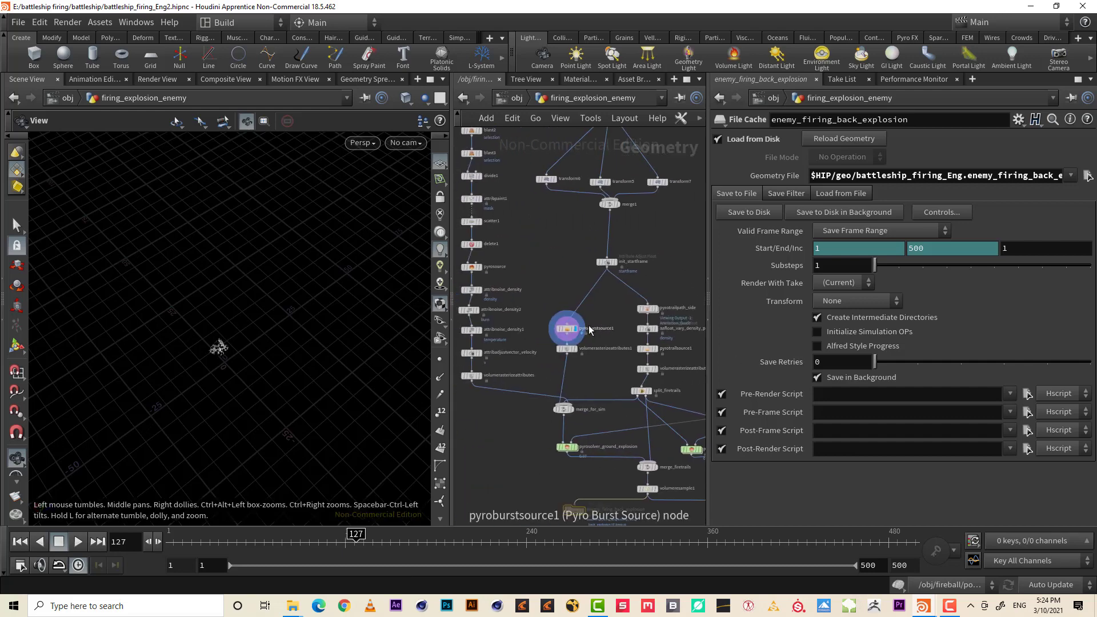
middle_click_drag(698, 290, 469, 373)
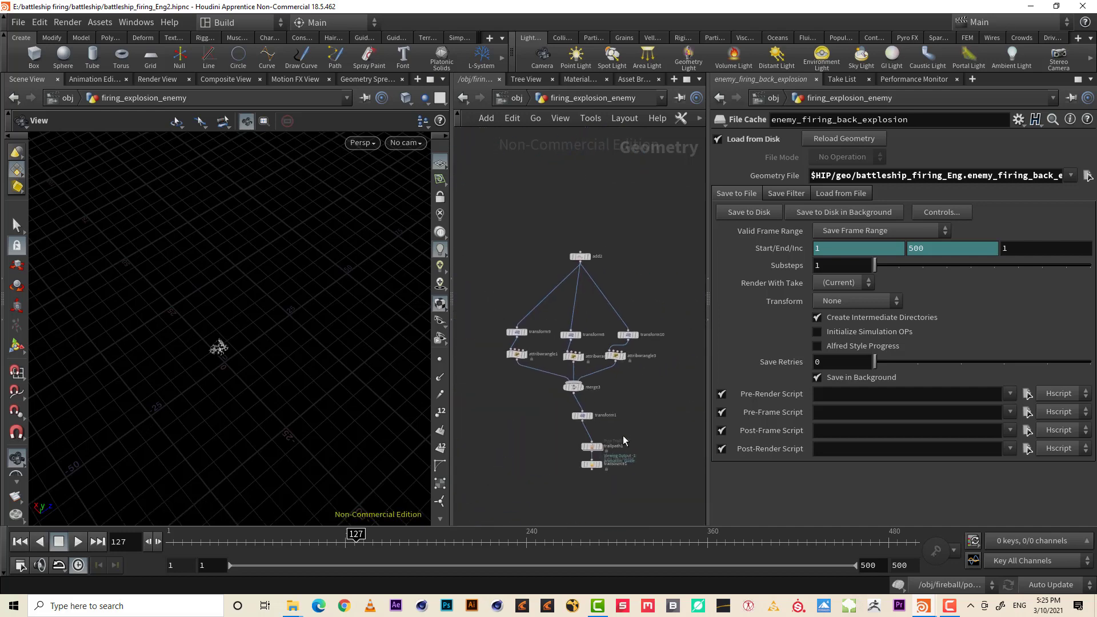
scroll(609, 475, "up", 5)
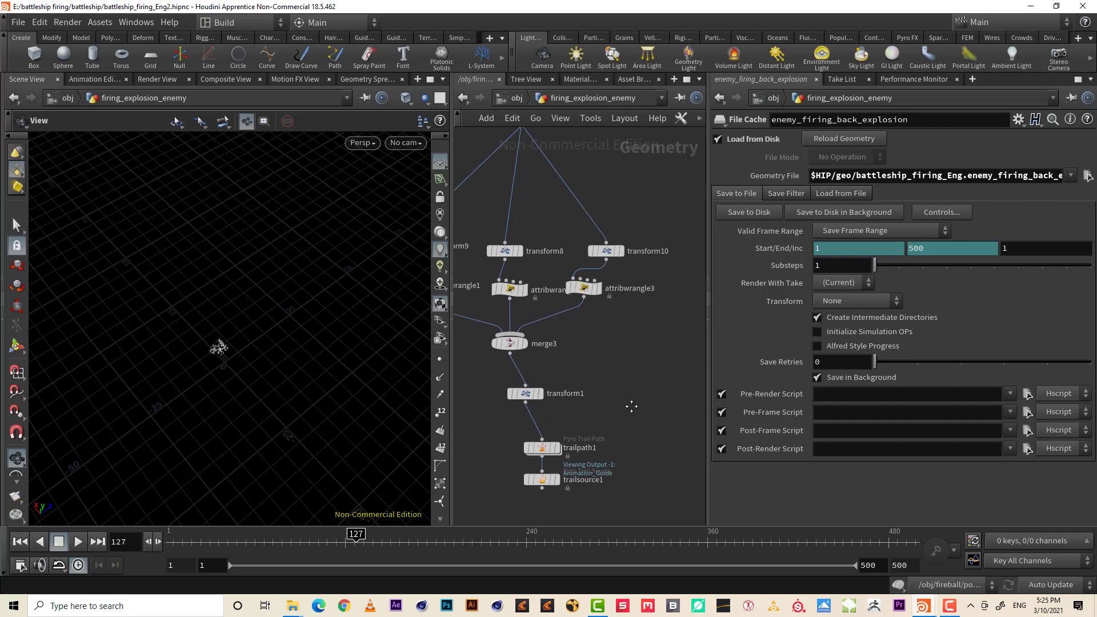
left_click(568, 427)
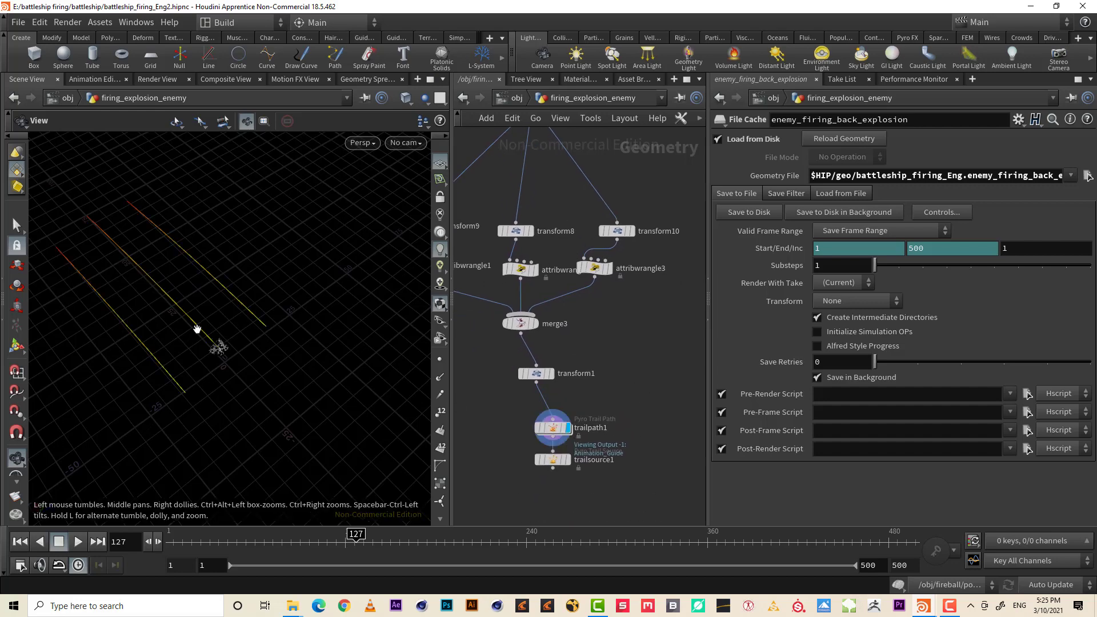
left_click_drag(199, 328, 275, 340)
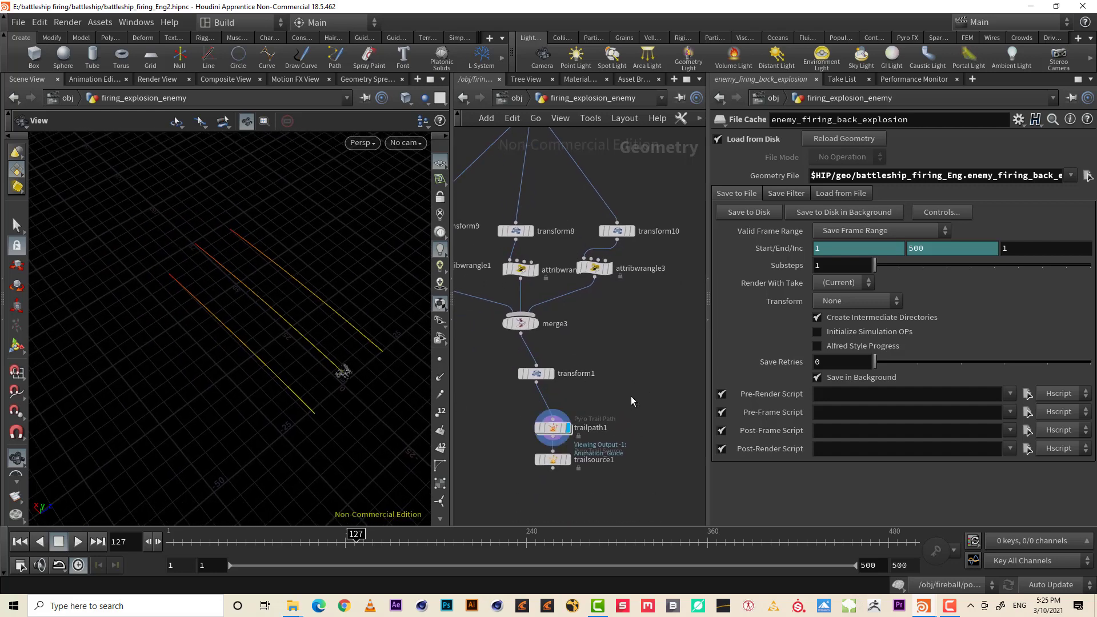
mouse_move(634, 400)
left_mouse_down()
mouse_move(550, 466)
mouse_move(540, 505)
left_mouse_up()
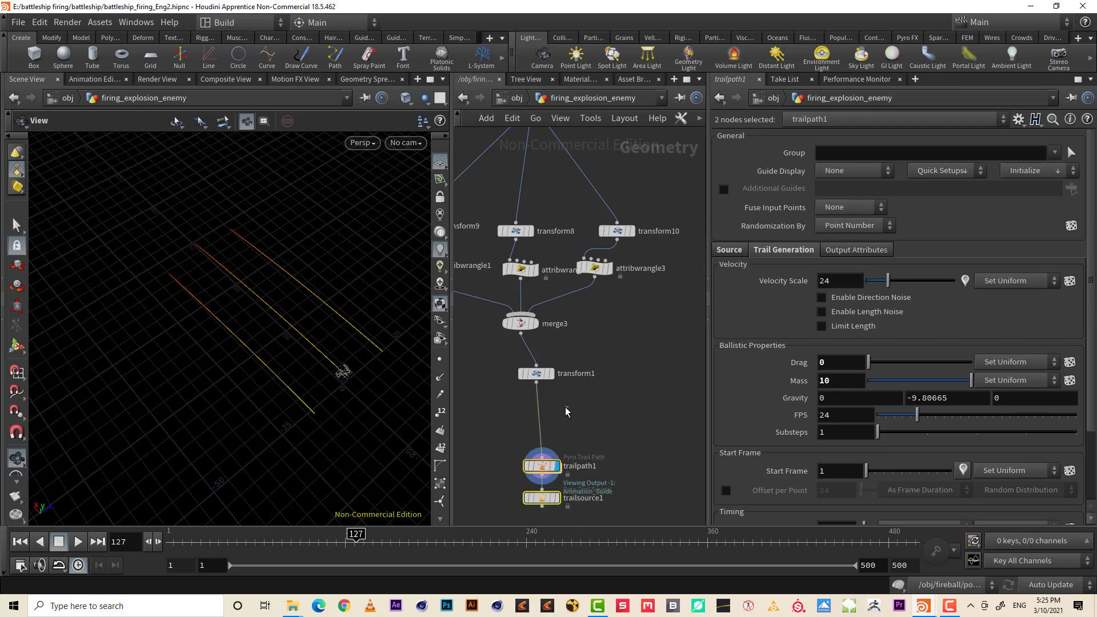
Scrub to frame 104 and set transform1's X translation to -70.8 to bring the trails' start toward the burst
left_click_drag(568, 407, 509, 361)
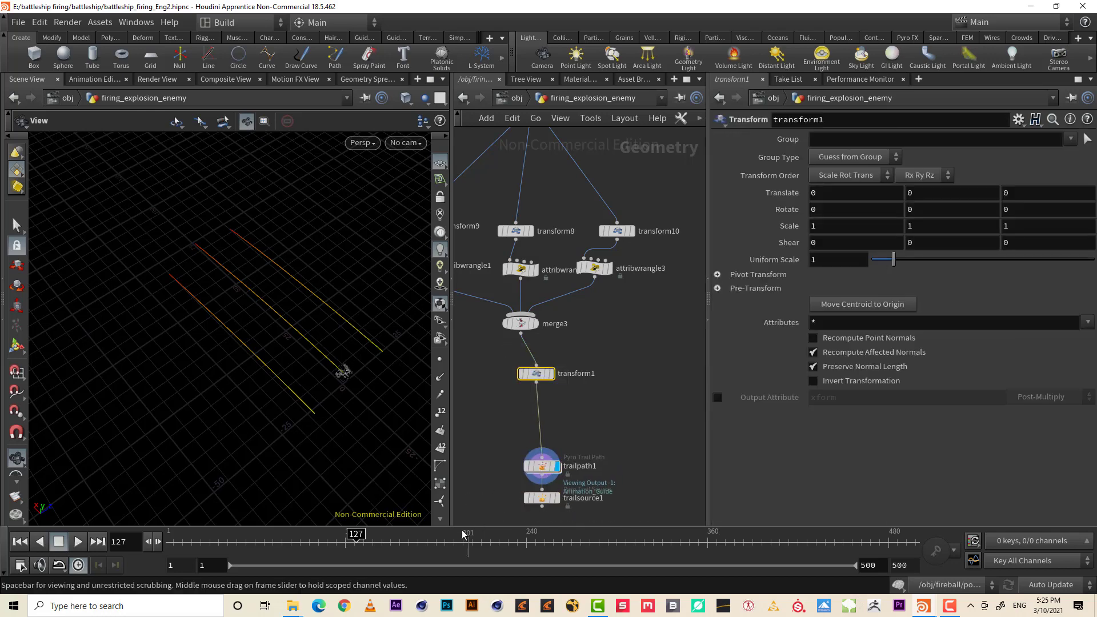
left_click_drag(354, 541, 322, 541)
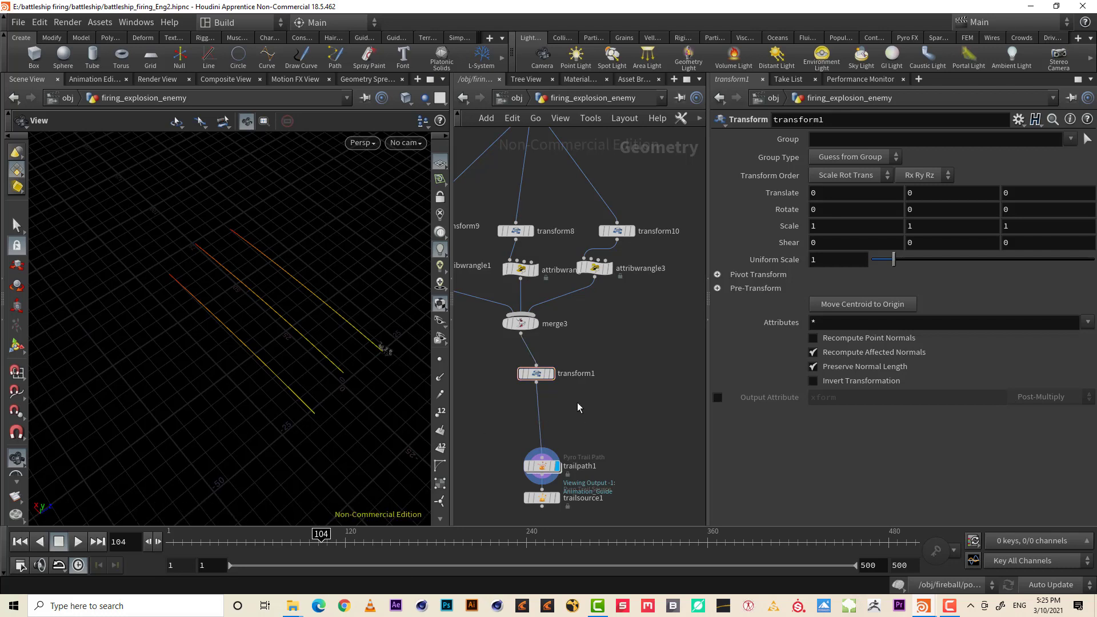
middle_click_drag(834, 191, 833, 190)
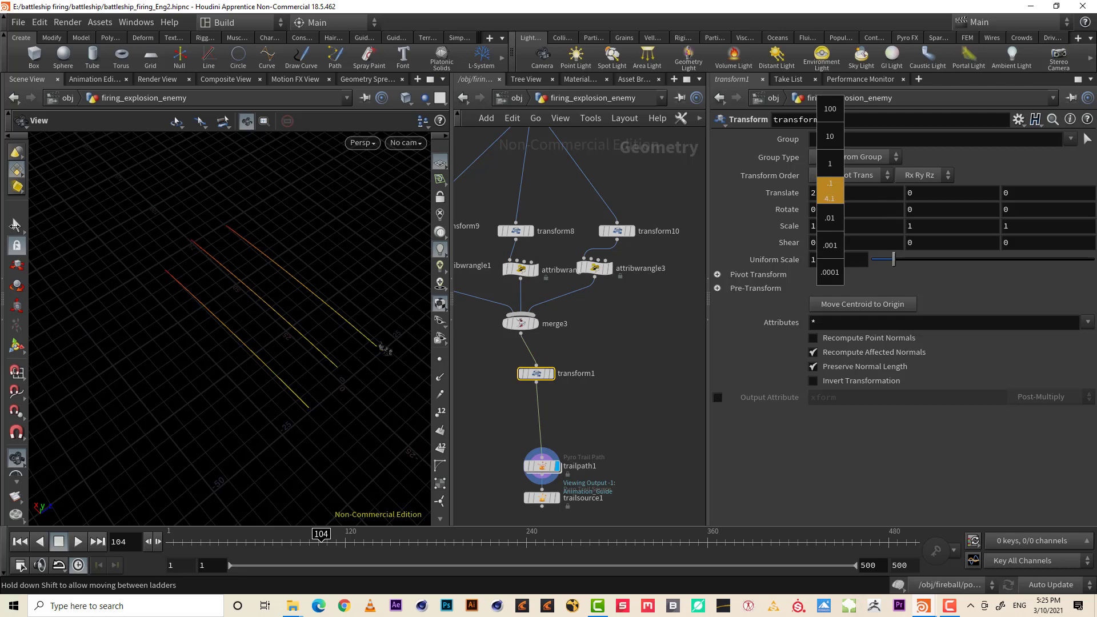
middle_click_drag(16, 224, 3, 34)
middle_click_drag(1007, 4, 1065, 39)
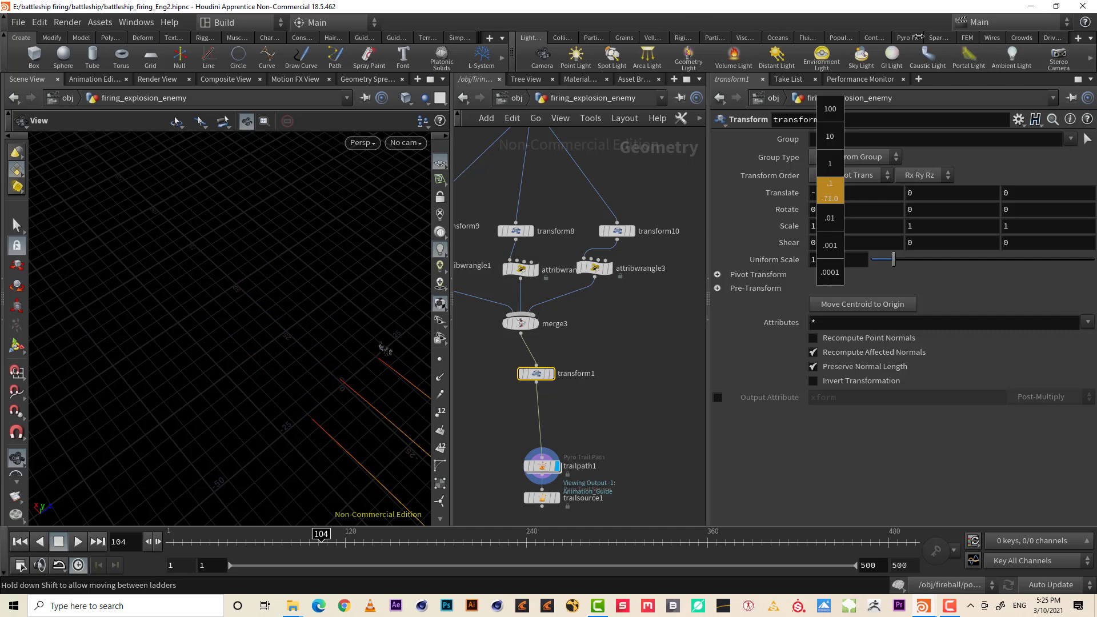
middle_click_drag(918, 36, 354, 354)
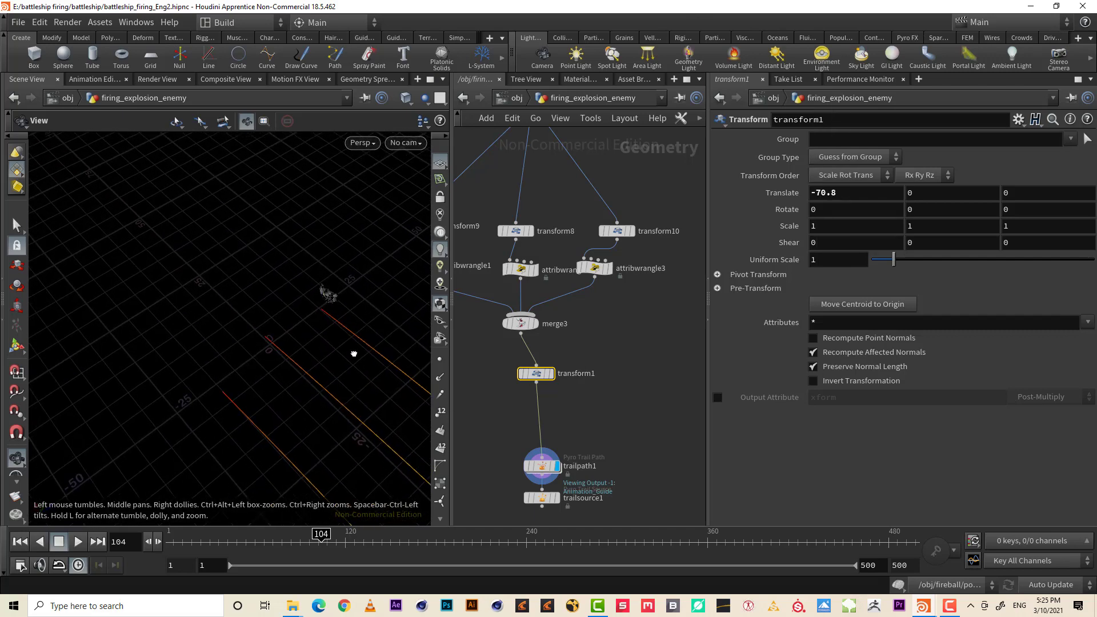
Try rotating the trails with transform1's Rotate values, undoing each change
left_click_drag(354, 354, 320, 320)
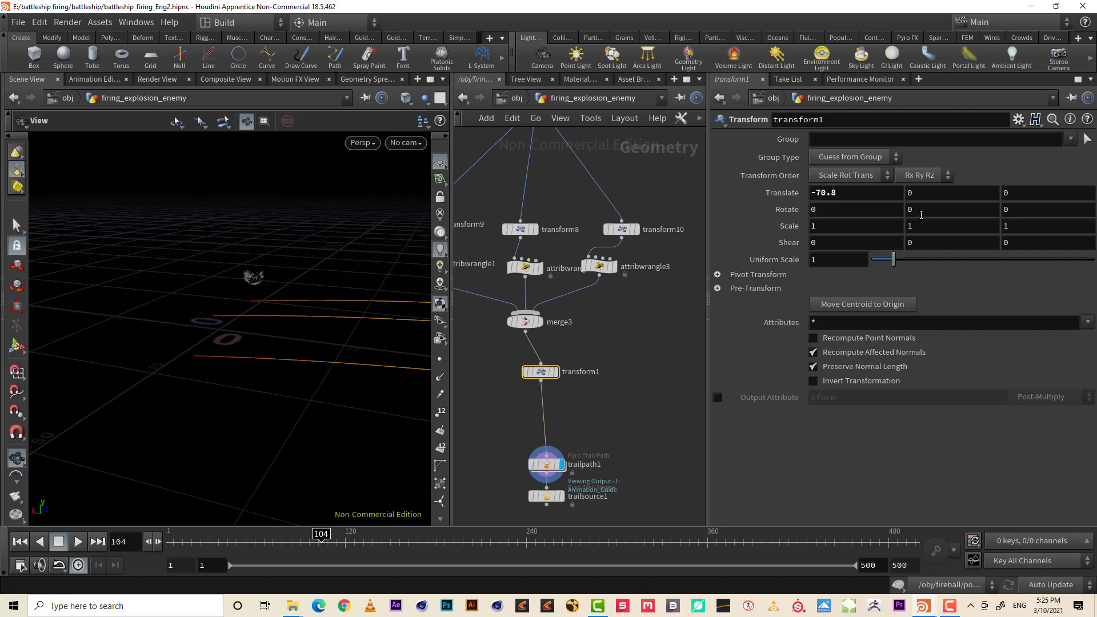
middle_click_drag(921, 212, 912, 188)
middle_click_drag(827, 207, 929, 205)
key("ctrl+z")
mouse_move(1020, 208)
middle_mouse_down()
mouse_move(1037, 208)
mouse_move(1023, 192)
middle_mouse_up()
key("ctrl+z")
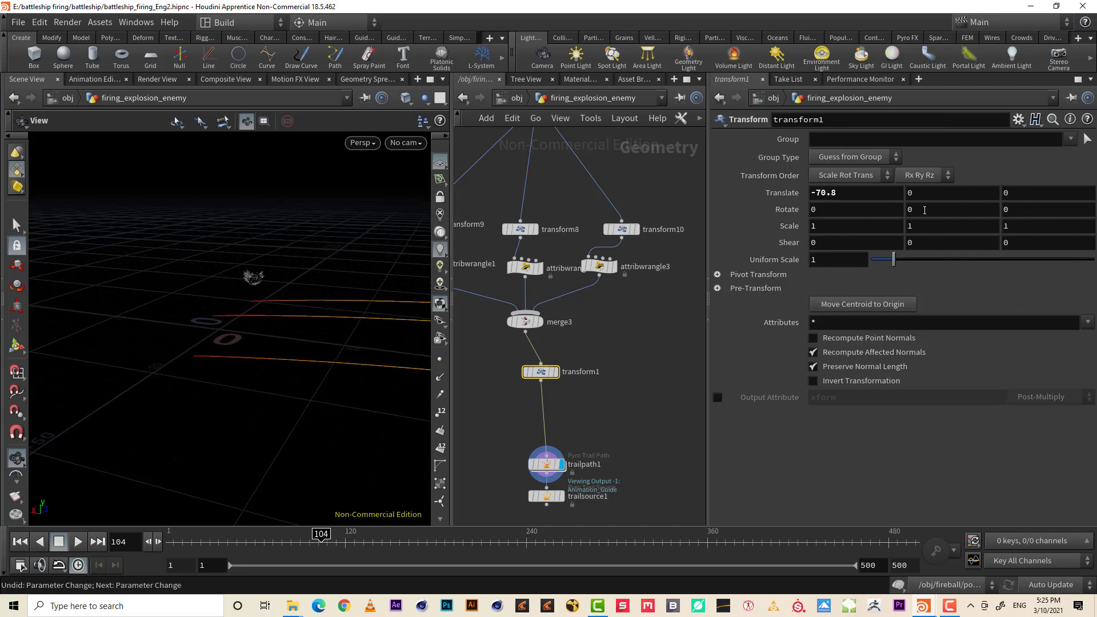
middle_click_drag(915, 207, 967, 204)
middle_click_drag(62, 220, 915, 207)
key("ctrl+z")
Set transform1's translation to -71.9 in X and 4.2 in Y to line the trails up with the burst points
mouse_move(294, 318)
left_mouse_down()
mouse_move(245, 362)
mouse_move(247, 387)
mouse_move(261, 329)
mouse_move(296, 309)
left_mouse_up()
middle_click_drag(641, 365, 654, 278)
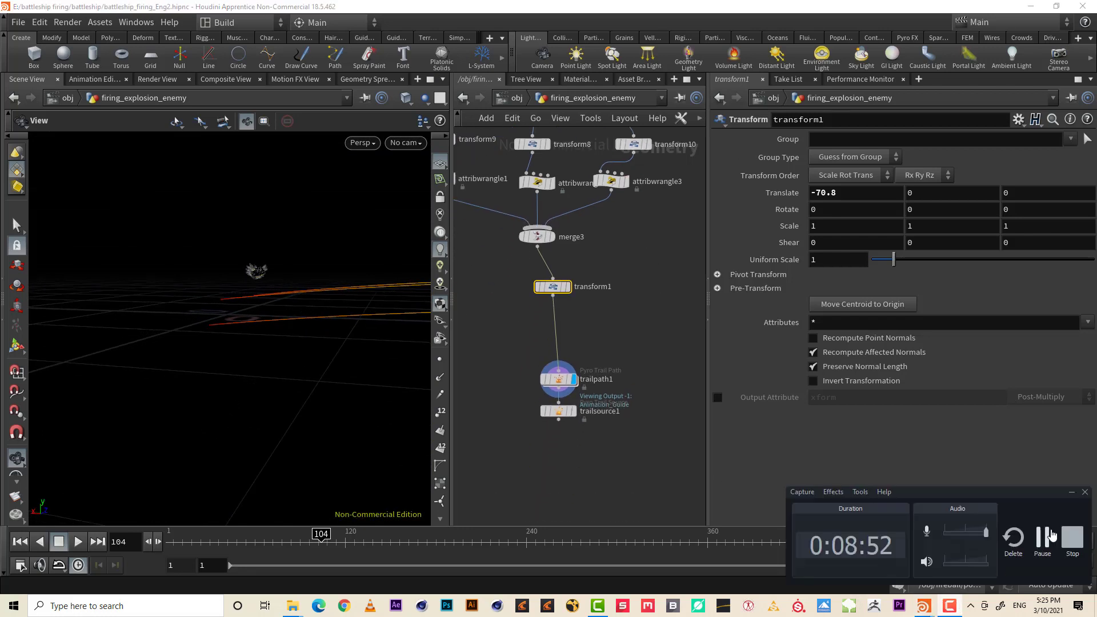
left_click(1047, 522)
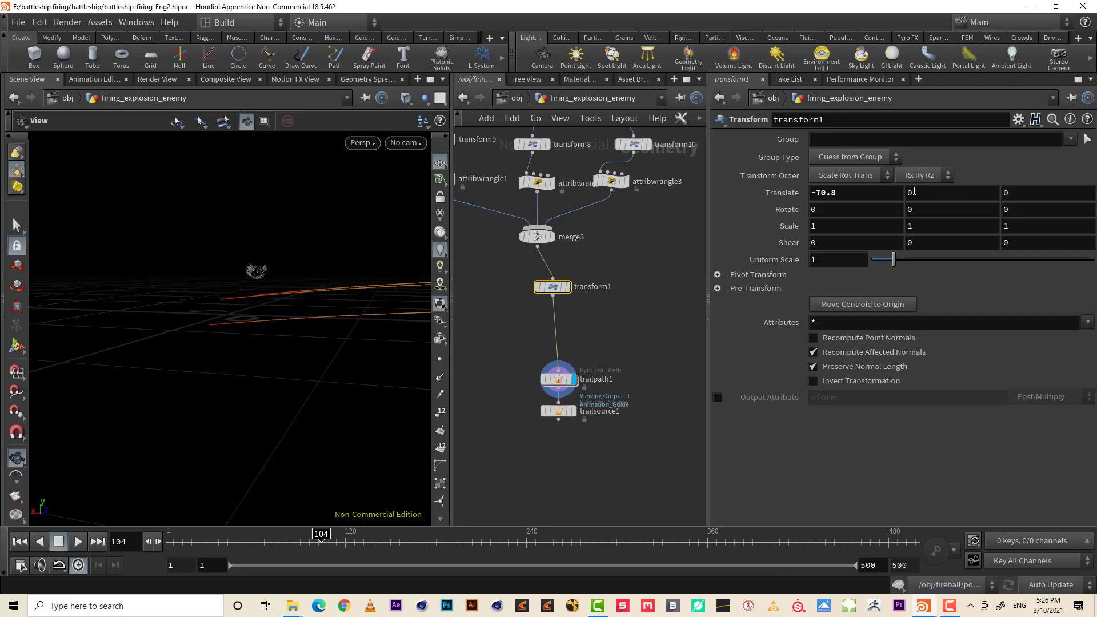
middle_click_drag(915, 192, 372, 296)
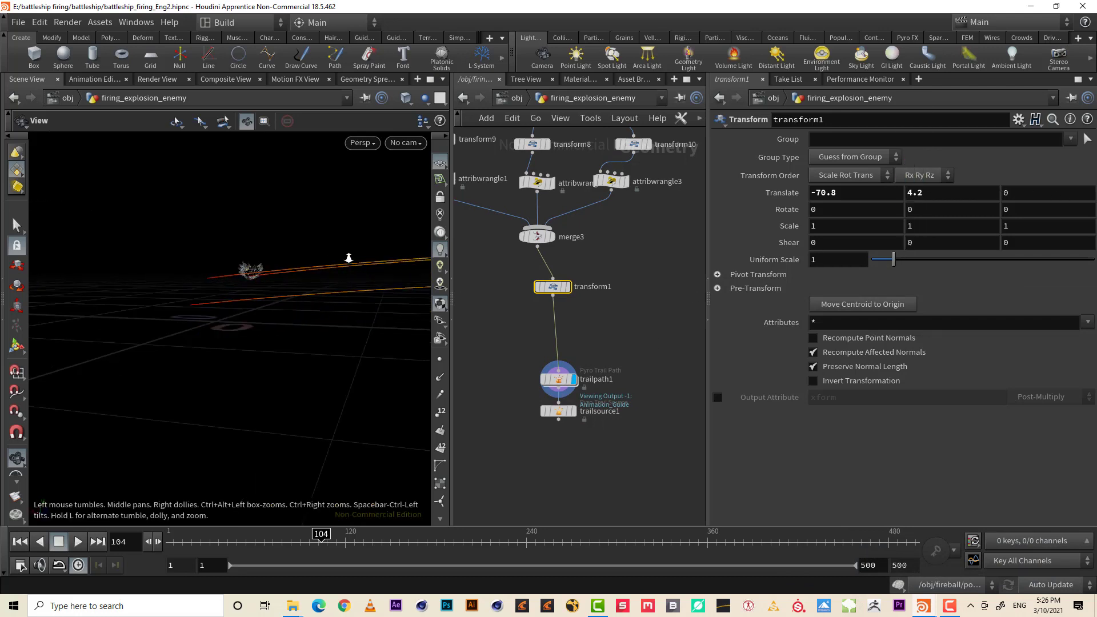
scroll(348, 258, "up", 3)
right_click_drag(242, 286, 352, 337)
left_click_drag(352, 337, 196, 378)
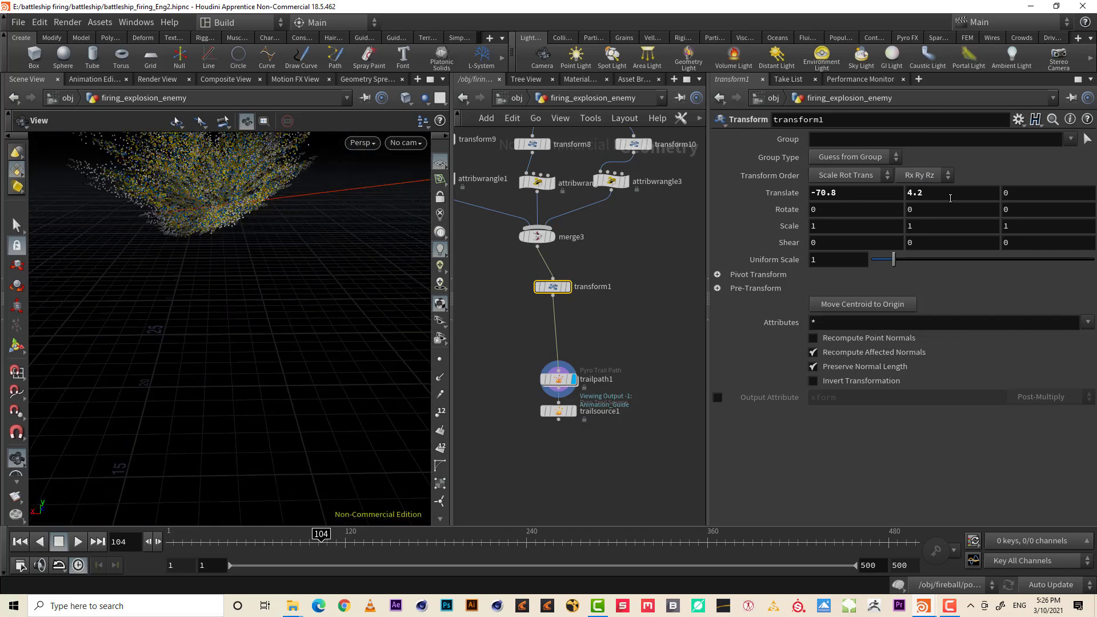
middle_click_drag(852, 193, 770, 177)
Compare the trail starts with the burst in the top and front views, and set transform1's X translation to -71.5
key("space+2")
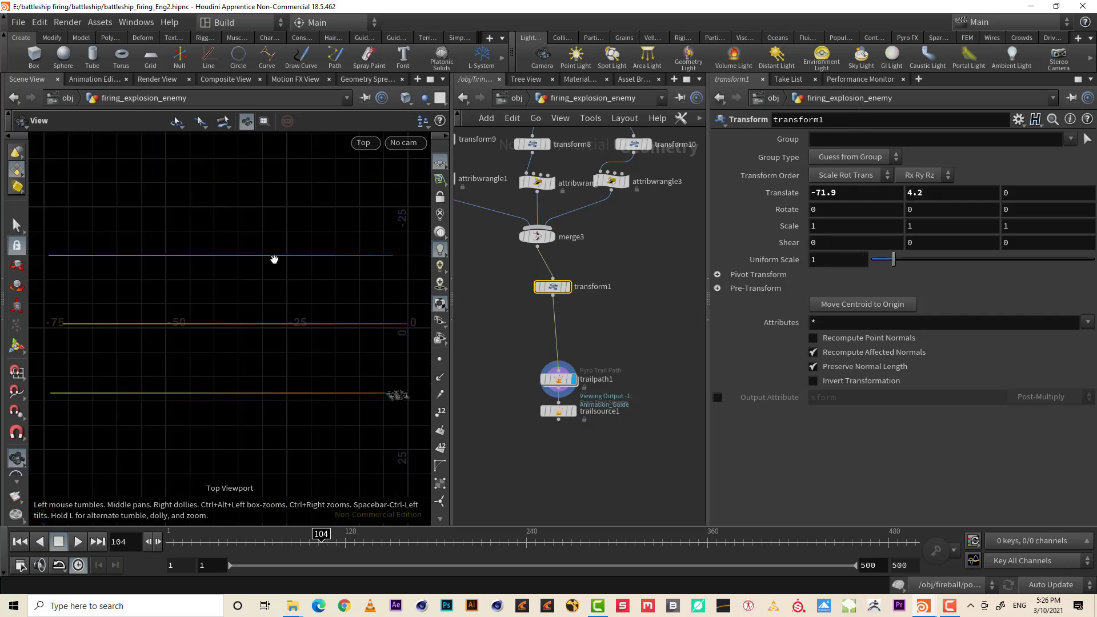
key("space+3")
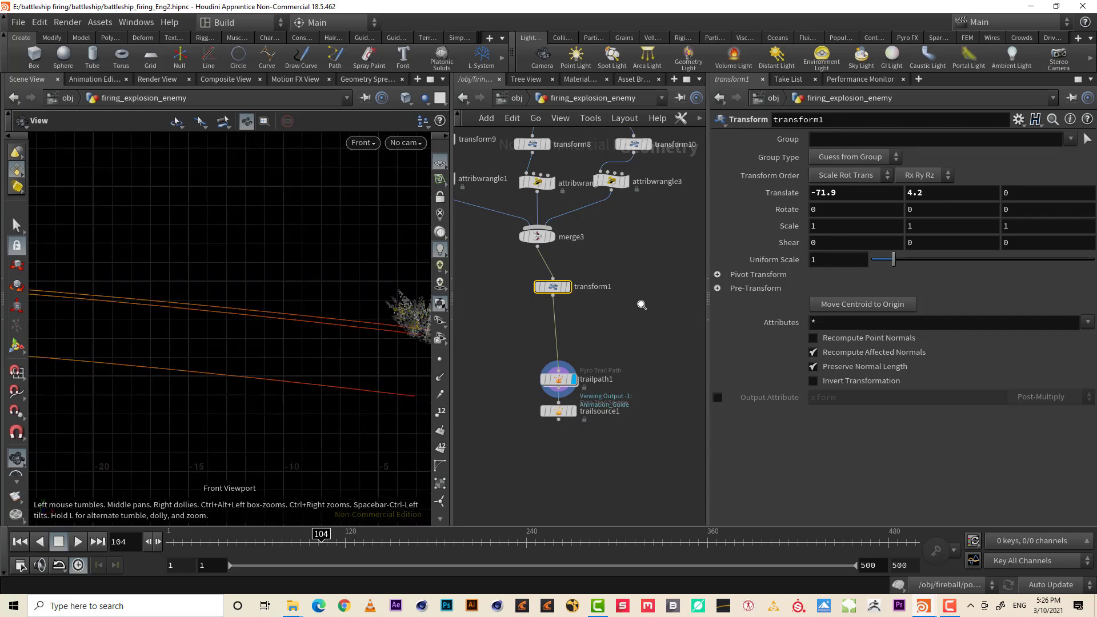
left_click_drag(392, 343, 269, 337)
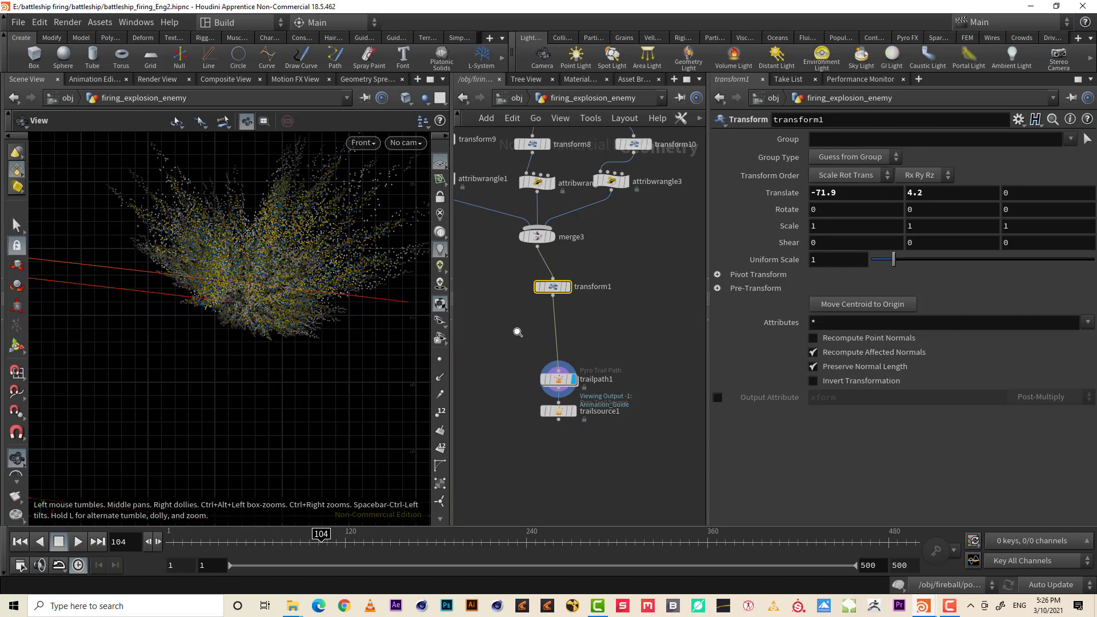
scroll(348, 335, "down", 3)
left_click_drag(348, 336, 215, 319)
key("space+1")
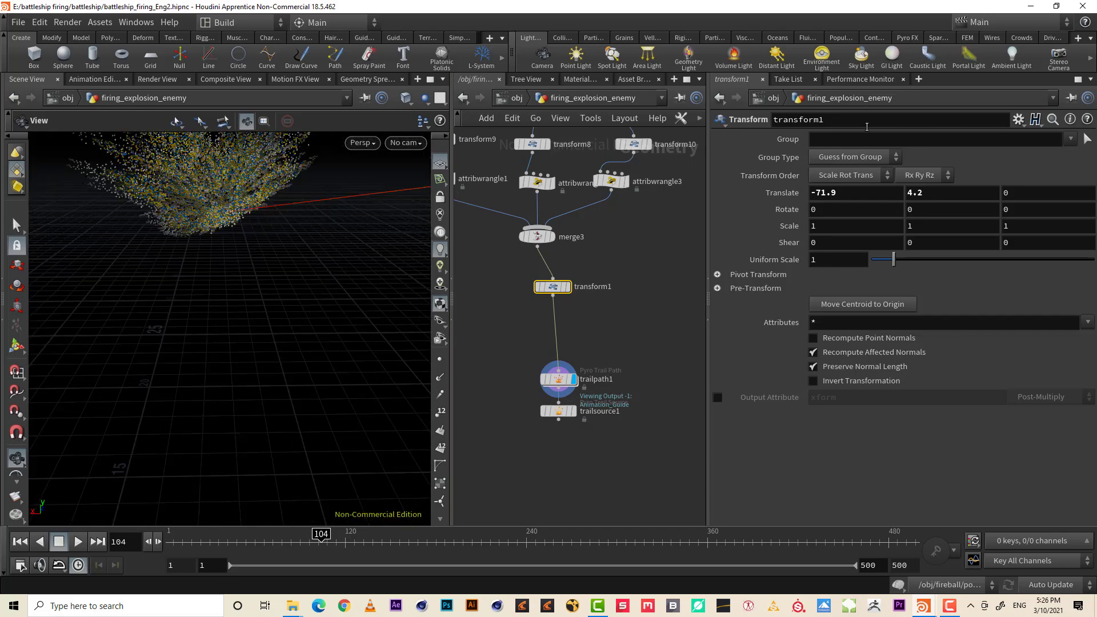
middle_click_drag(863, 196, 902, 186)
left_click_drag(380, 255, 269, 275)
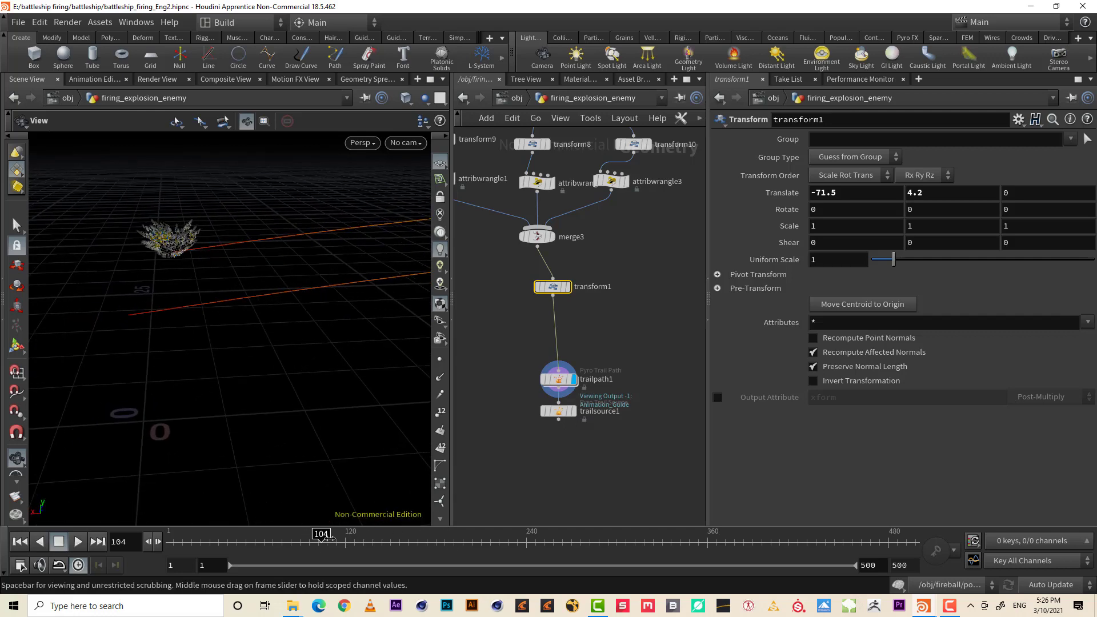
Scrub the timeline between about frames 67 and 175 to examine when the projectiles travel along the three trail guides
mouse_move(321, 537)
left_mouse_down()
mouse_move(352, 535)
mouse_move(379, 513)
mouse_move(335, 519)
left_mouse_up()
left_click_drag(318, 444, 321, 351)
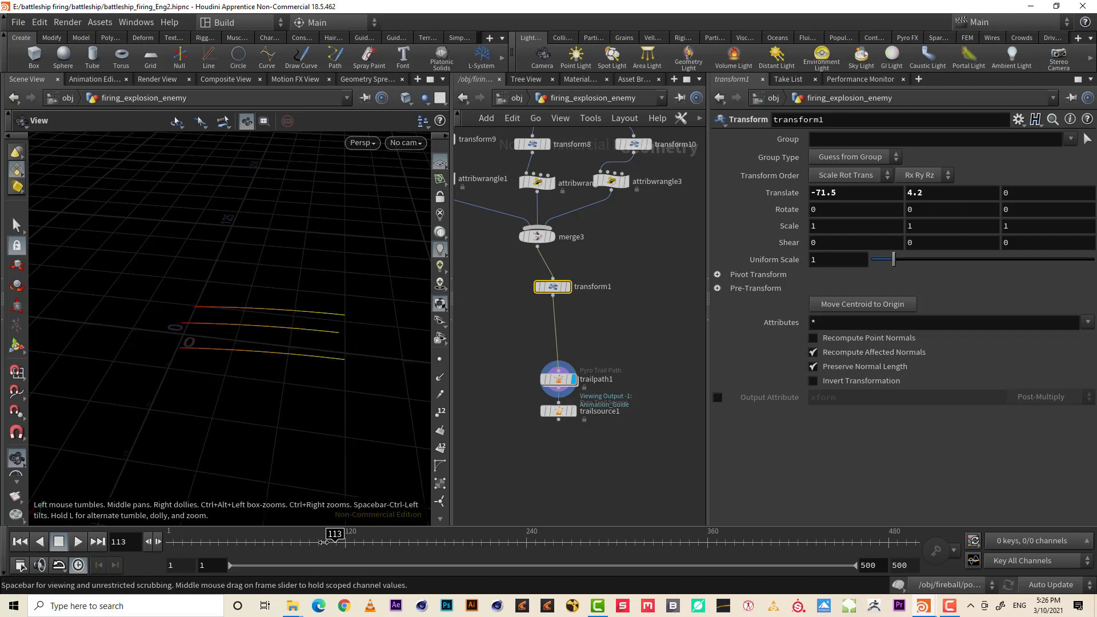
left_click_drag(323, 534, 227, 532)
left_click_drag(322, 531, 440, 537)
left_click_drag(373, 527, 430, 534)
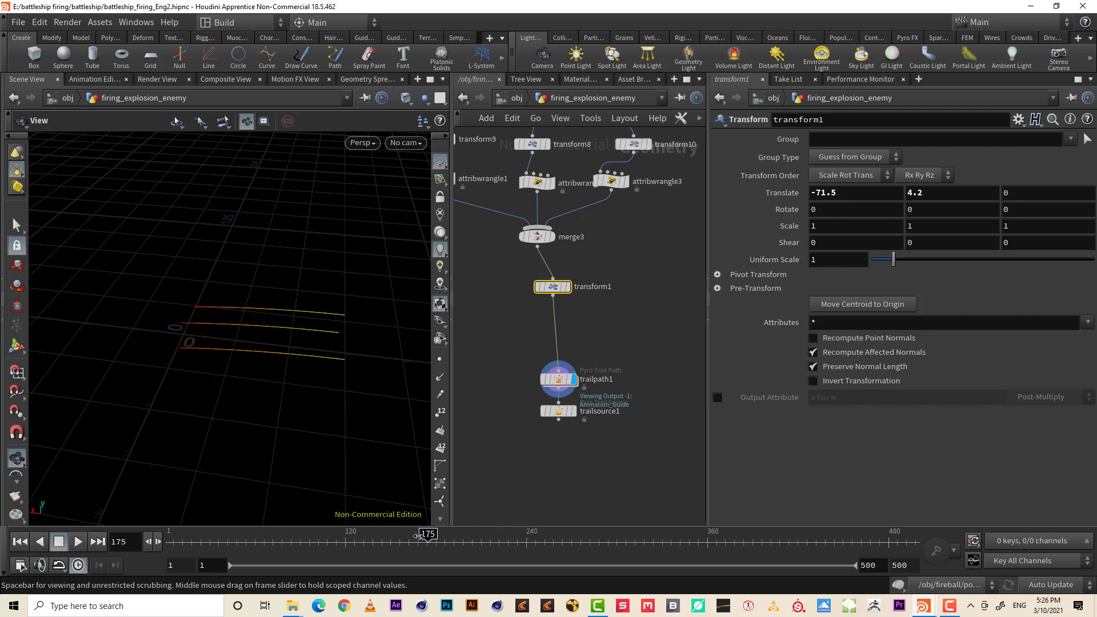
left_click_drag(286, 331, 400, 328)
left_click(350, 541)
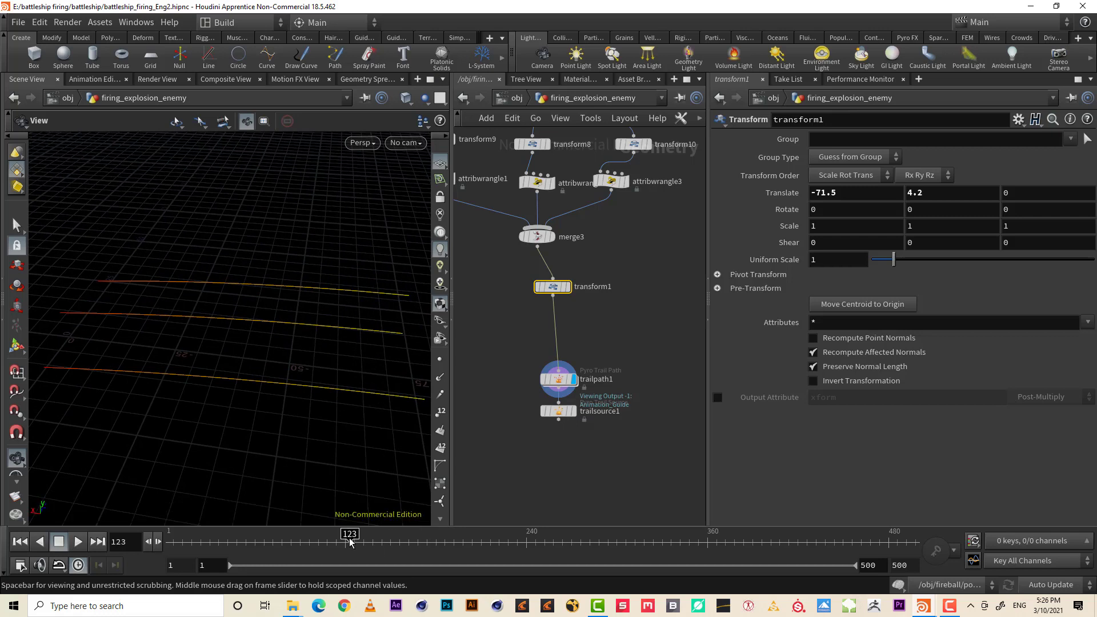
left_click_drag(310, 534, 266, 533)
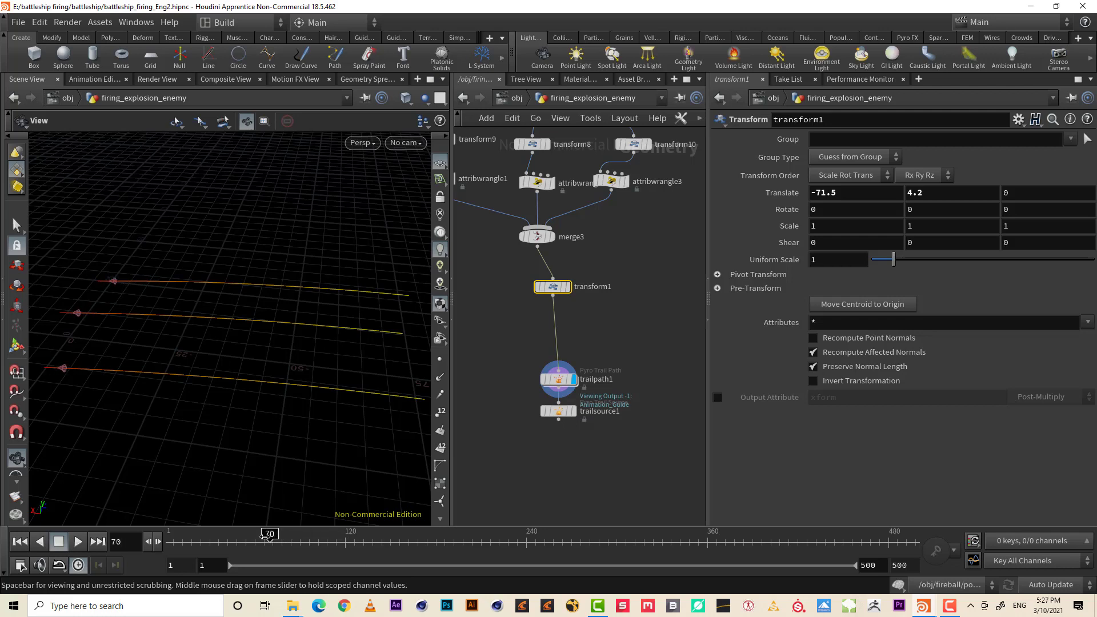
left_click_drag(268, 534, 265, 534)
Set Multi to 30 on attribwrangle1, attribwrangle2 and attribwrangle3 together, and scrub the trail guides up to about frame 70
middle_click_drag(577, 360, 611, 439)
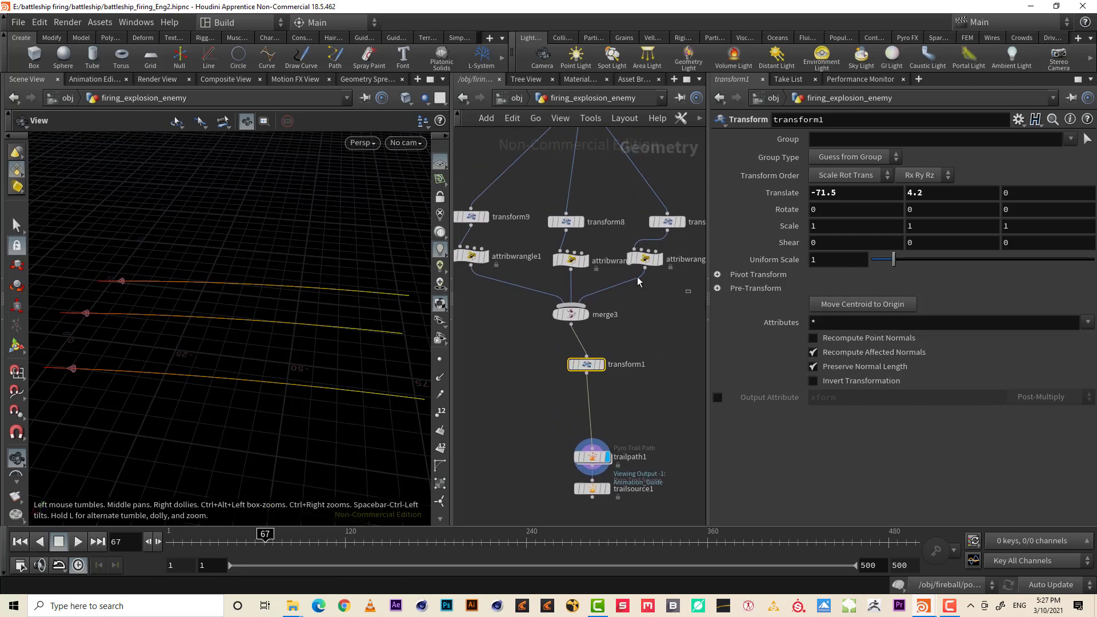
left_click_drag(680, 288, 455, 243)
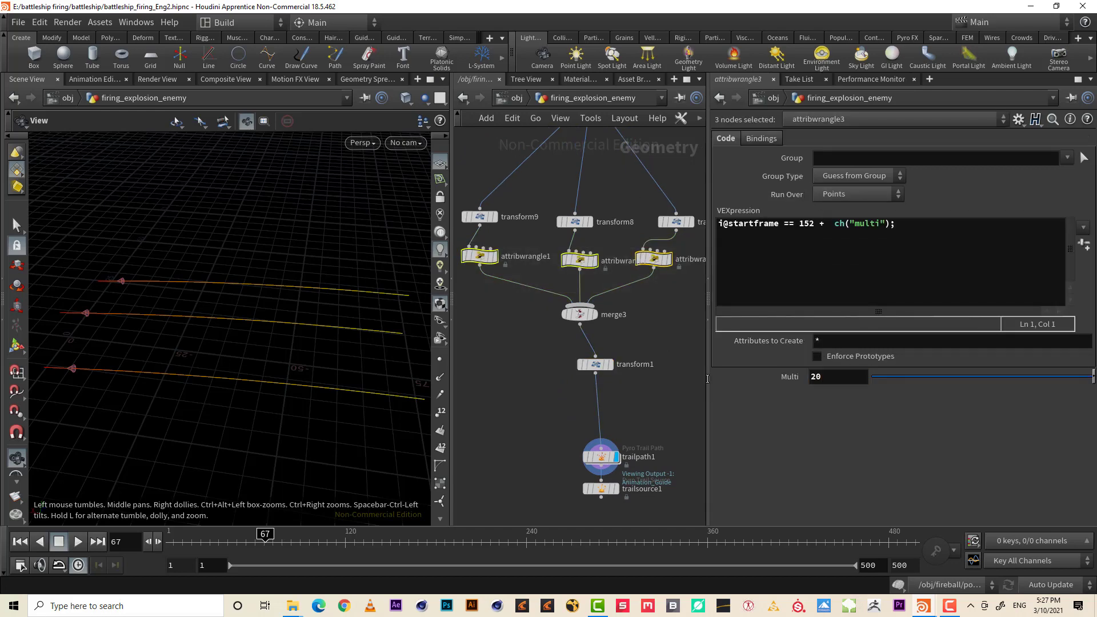
mouse_move(237, 543)
left_mouse_down()
mouse_move(205, 540)
mouse_move(350, 546)
mouse_move(230, 548)
mouse_move(318, 547)
mouse_move(246, 541)
mouse_move(255, 541)
left_mouse_up()
double_click(853, 372)
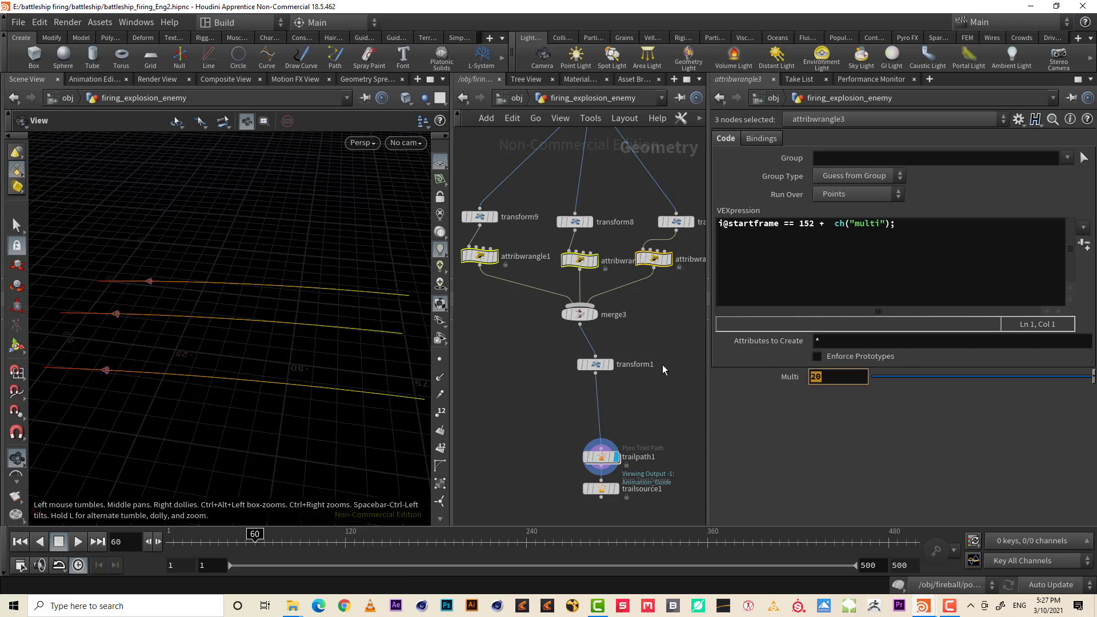
type("30")
key("Return")
left_click(602, 457)
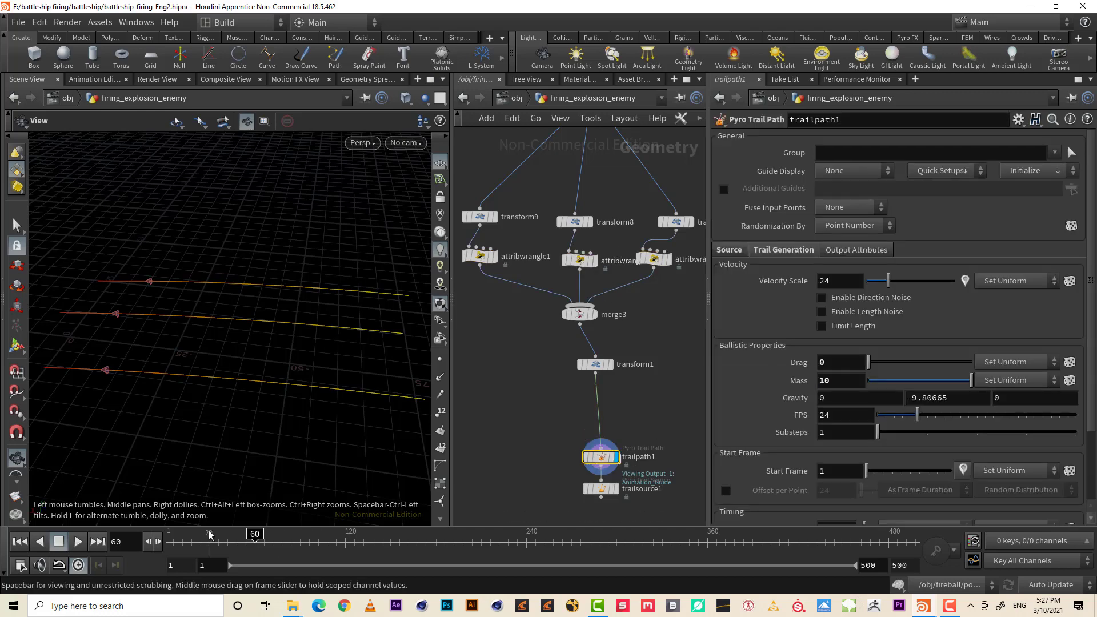
left_click_drag(183, 534, 271, 533)
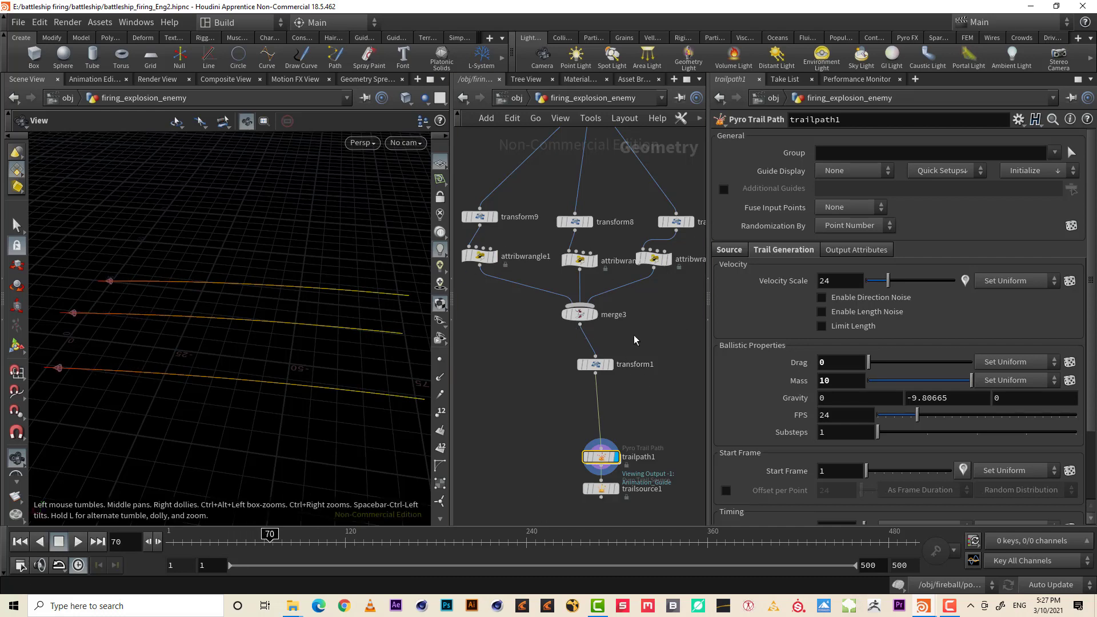
Change the Start Frame mode of trailpath1 to Use Attribute
left_click(595, 365)
right_click(596, 360)
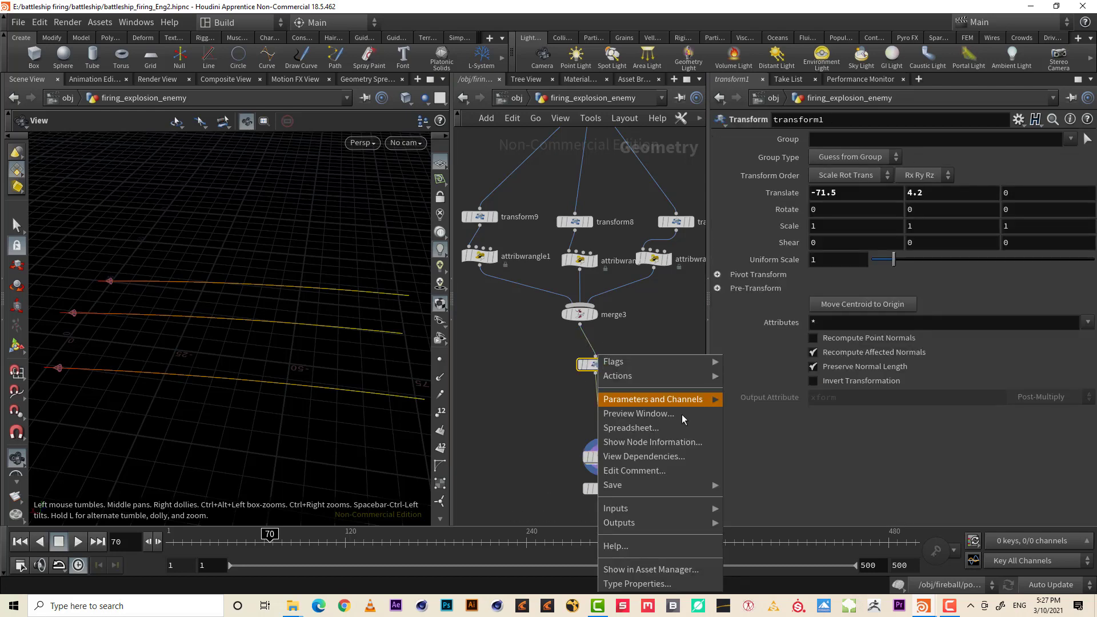
left_click(497, 351)
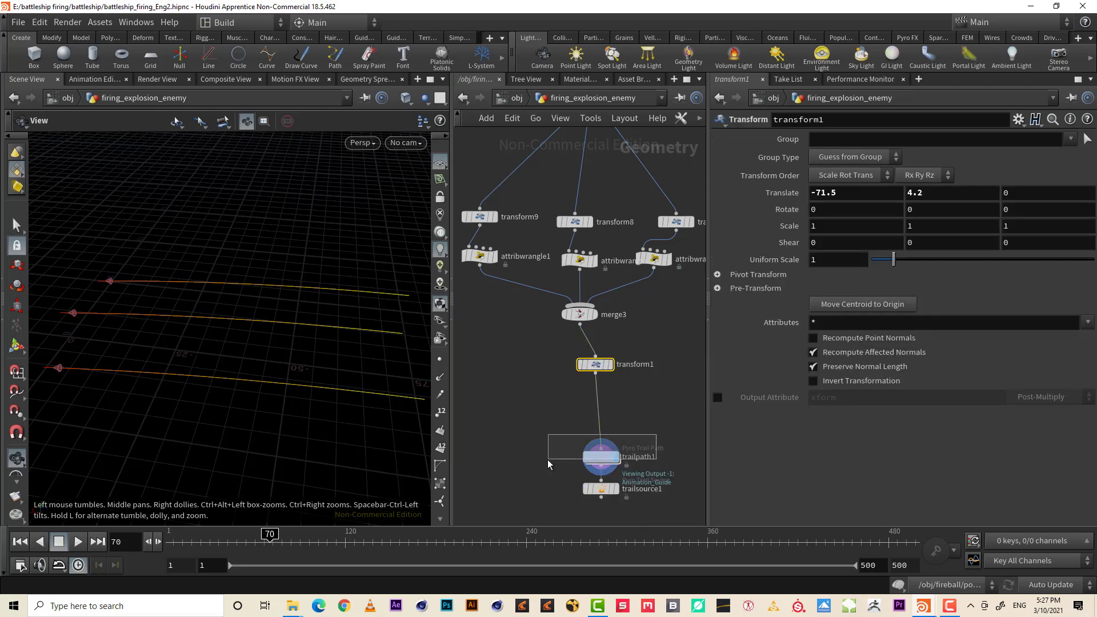
left_click_drag(548, 460, 548, 459)
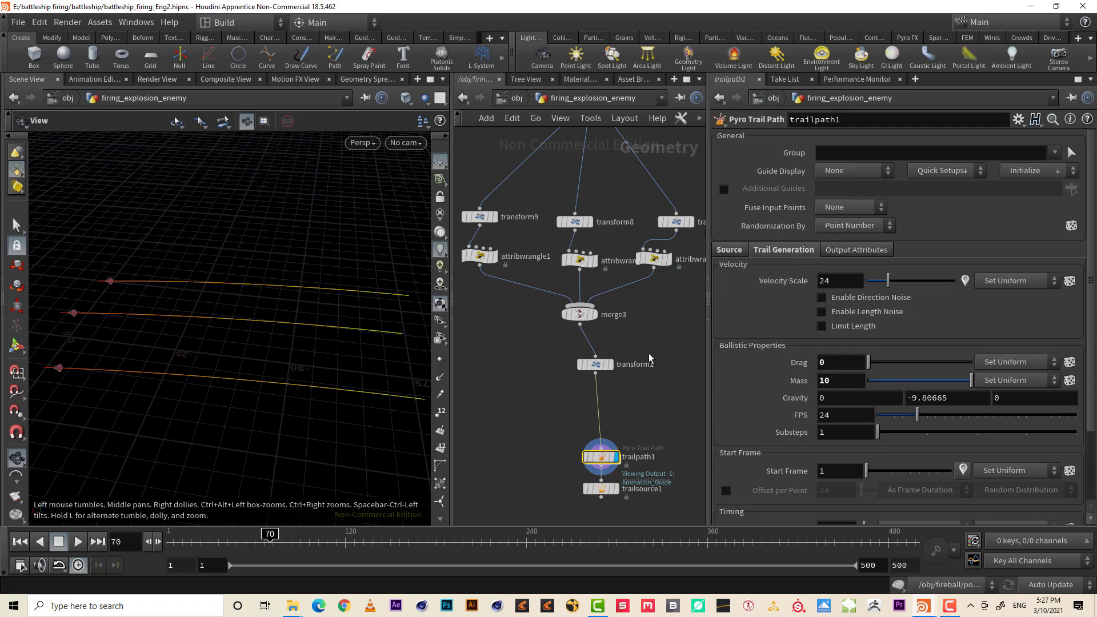
scroll(1006, 343, "down", 3)
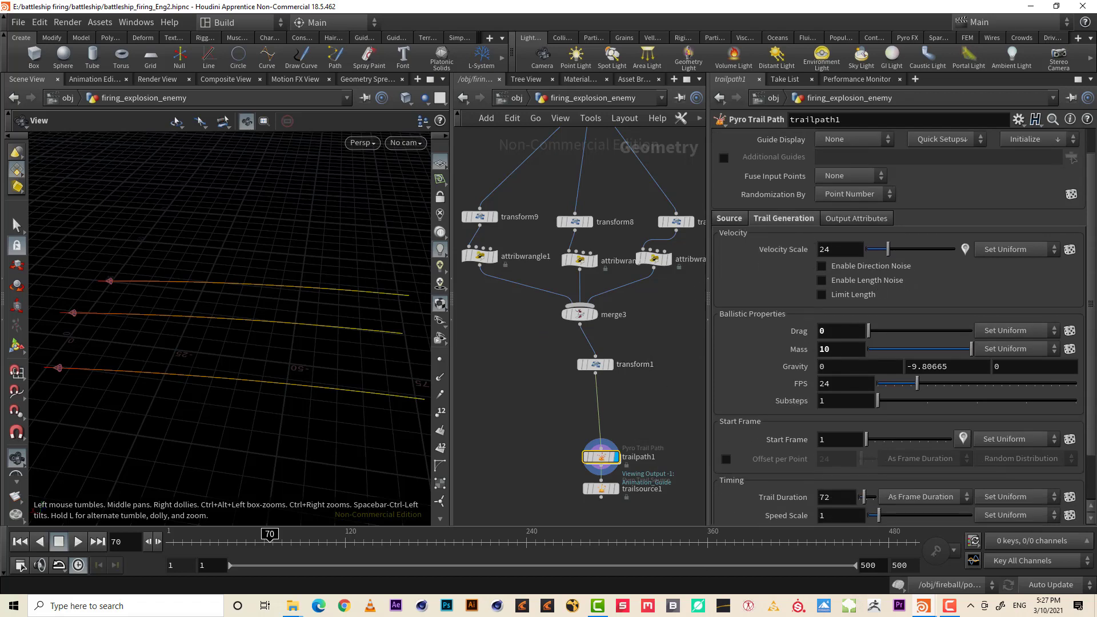
left_click(1004, 393)
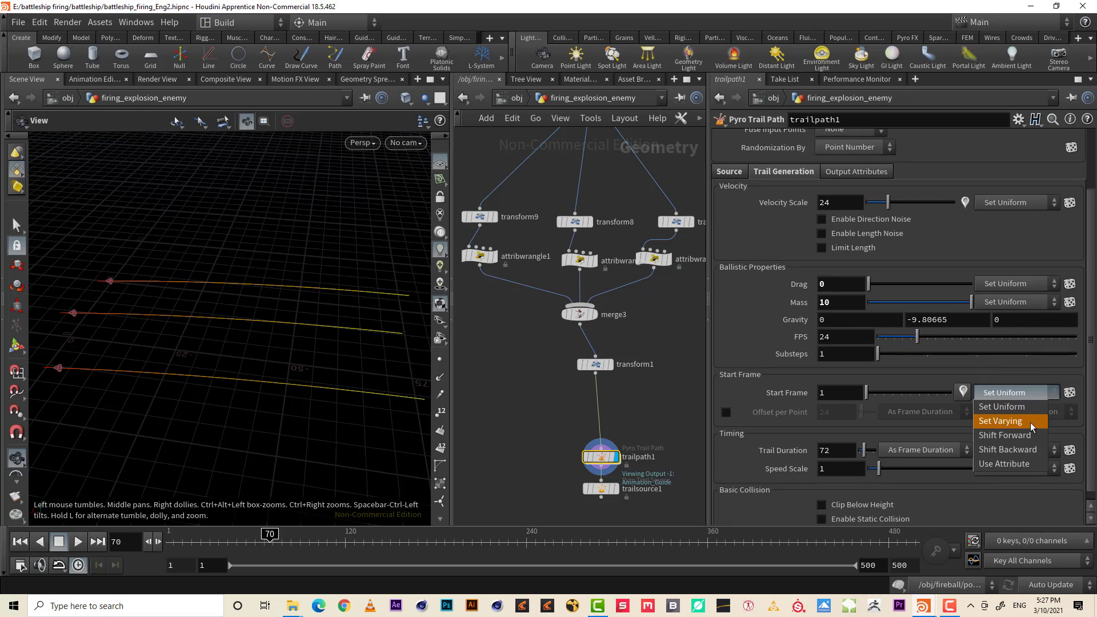
left_click(1023, 463)
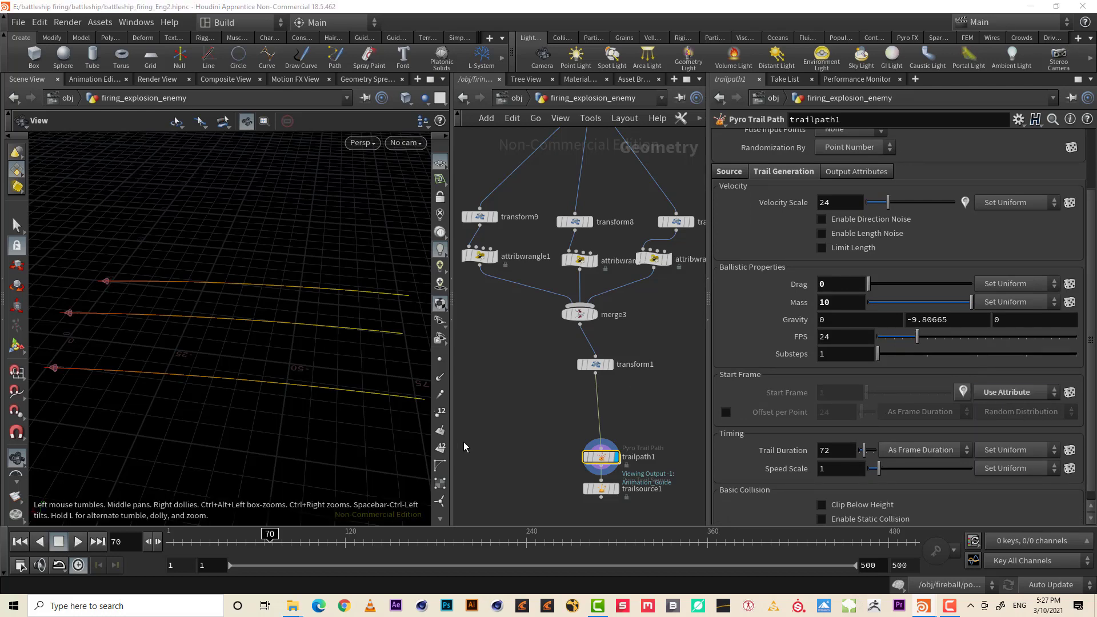
Scrub back to frame 30 to examine the trail timing, and inspect the startframe expression in attribwrangle1
mouse_move(276, 533)
left_mouse_down()
mouse_move(171, 534)
mouse_move(335, 536)
mouse_move(199, 532)
mouse_move(232, 536)
left_mouse_up()
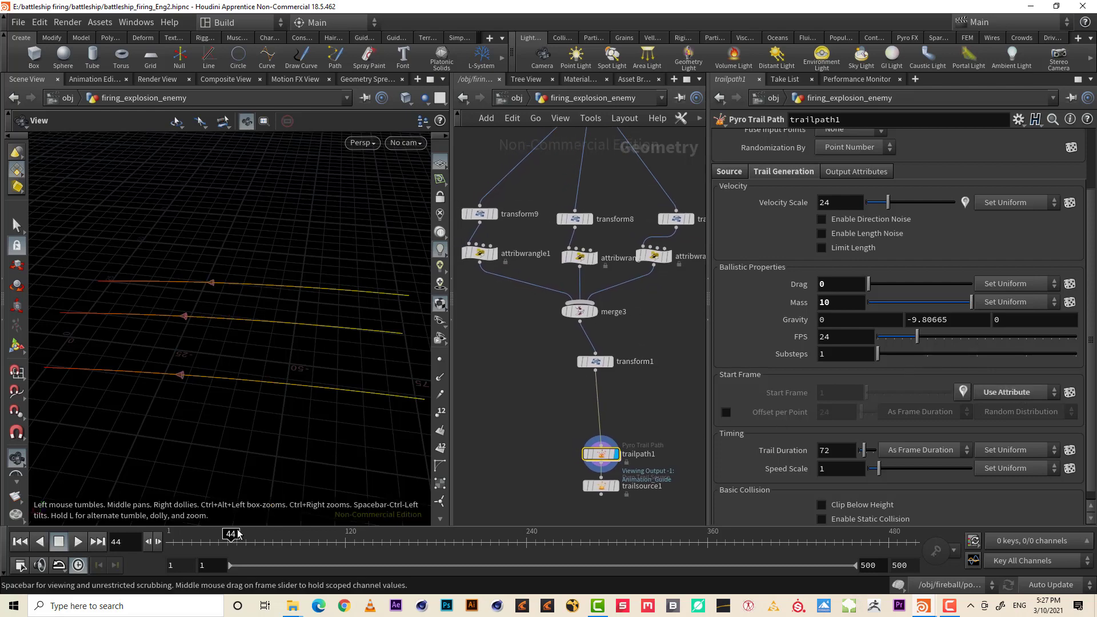
left_click_drag(231, 536, 209, 531)
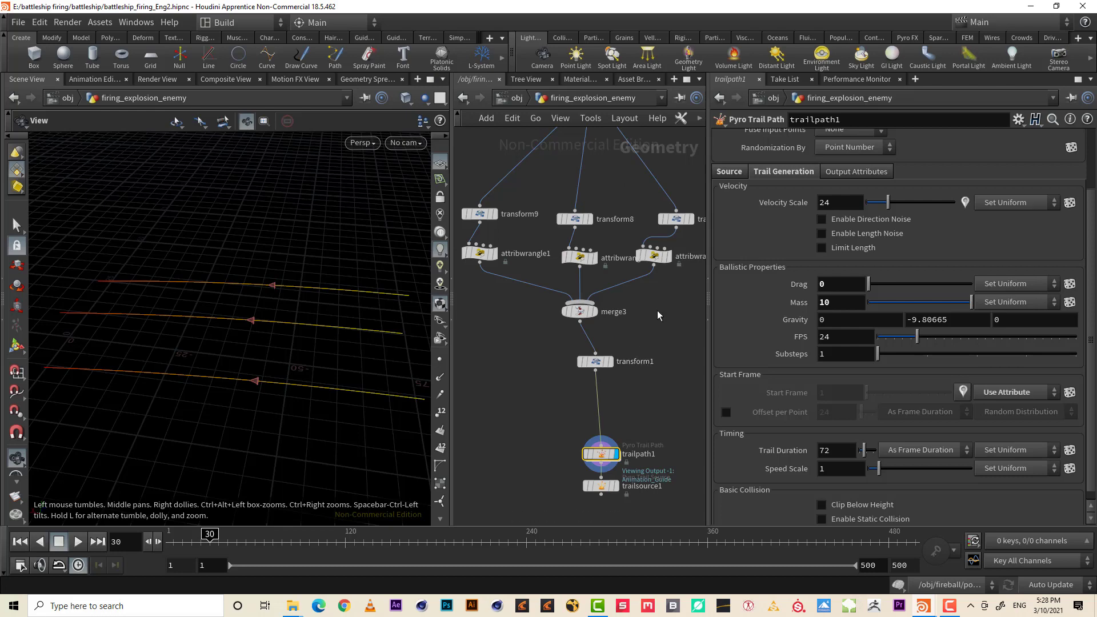
middle_click_drag(658, 312, 669, 329)
left_click(491, 271)
middle_click_drag(533, 256, 546, 256)
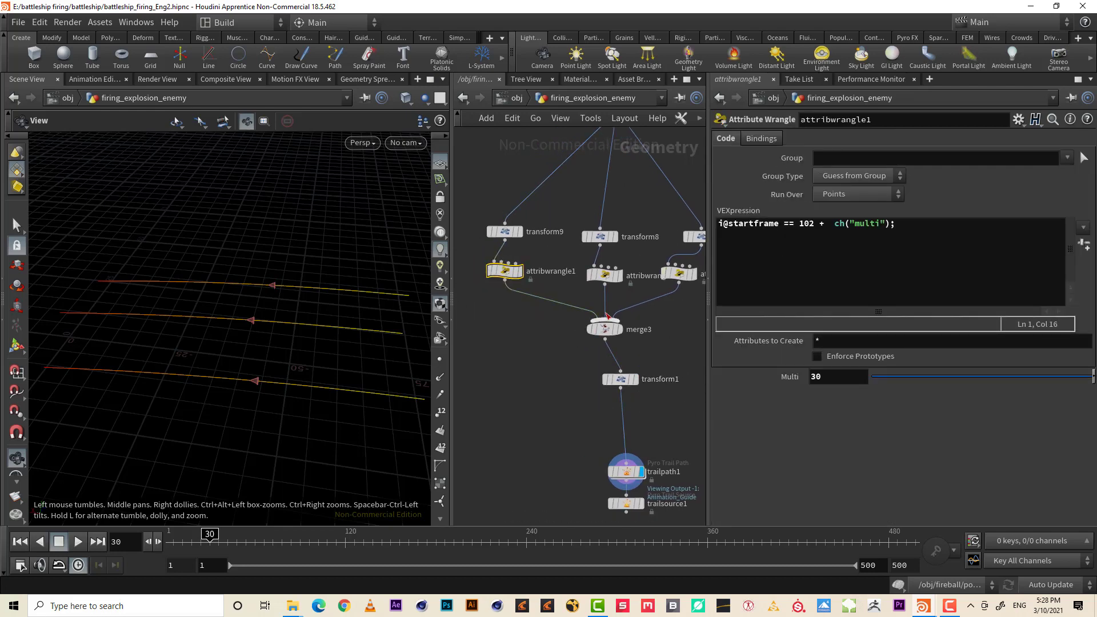
middle_click_drag(657, 417, 609, 332)
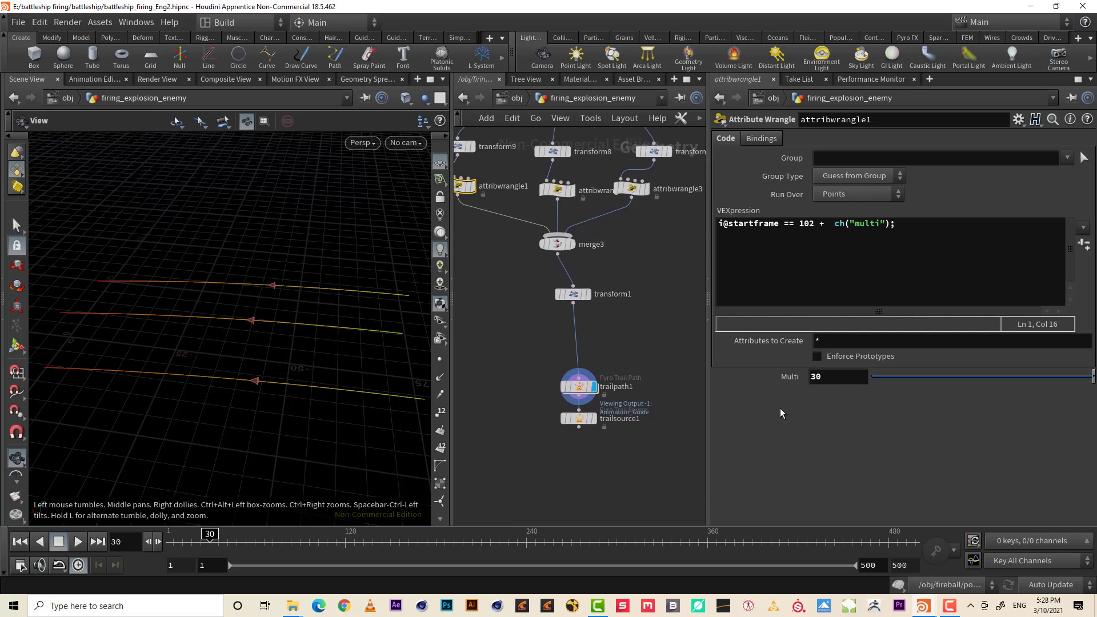
left_click(949, 603)
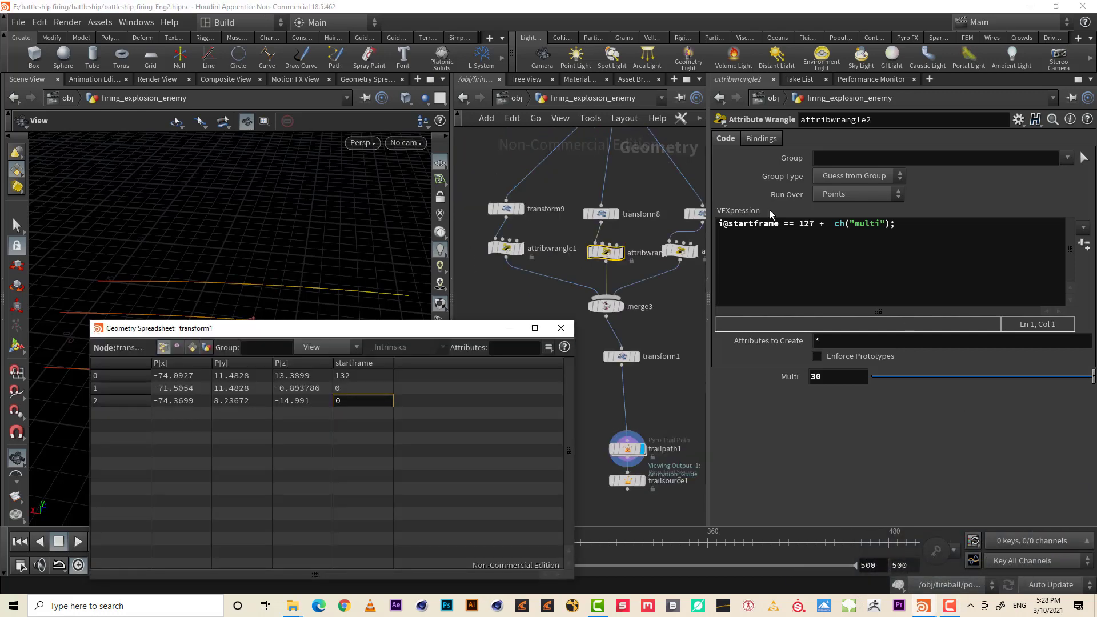
Replace == with = in the startframe expressions of attribwrangle2 and attribwrangle3, and check the startframe values in transform1's geometry spreadsheet
left_click(793, 222)
key("BackSpace")
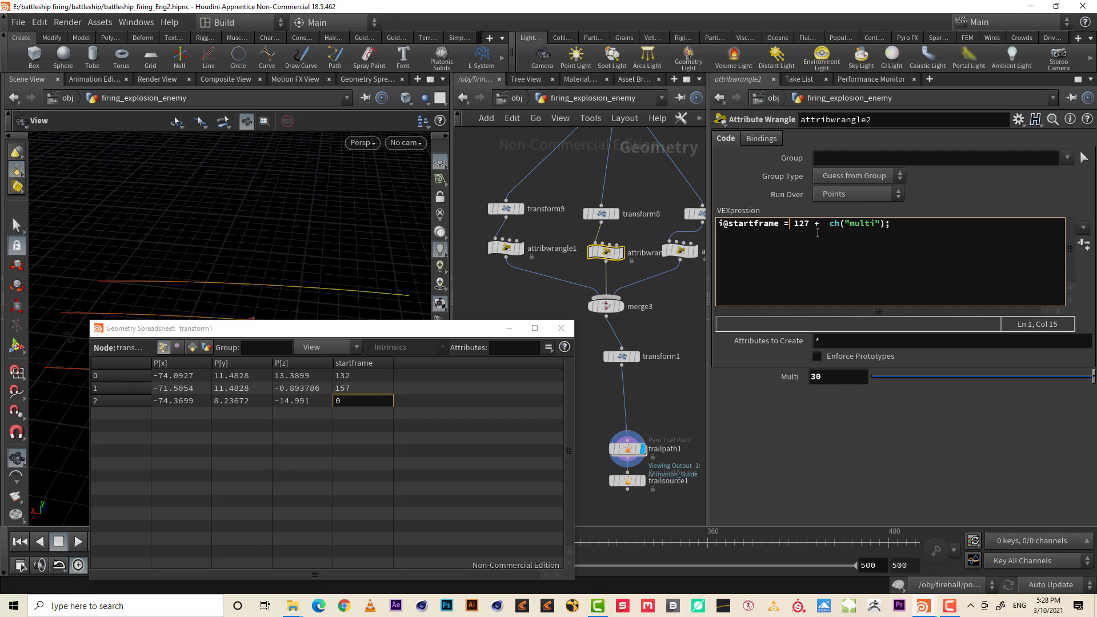
left_click(680, 251)
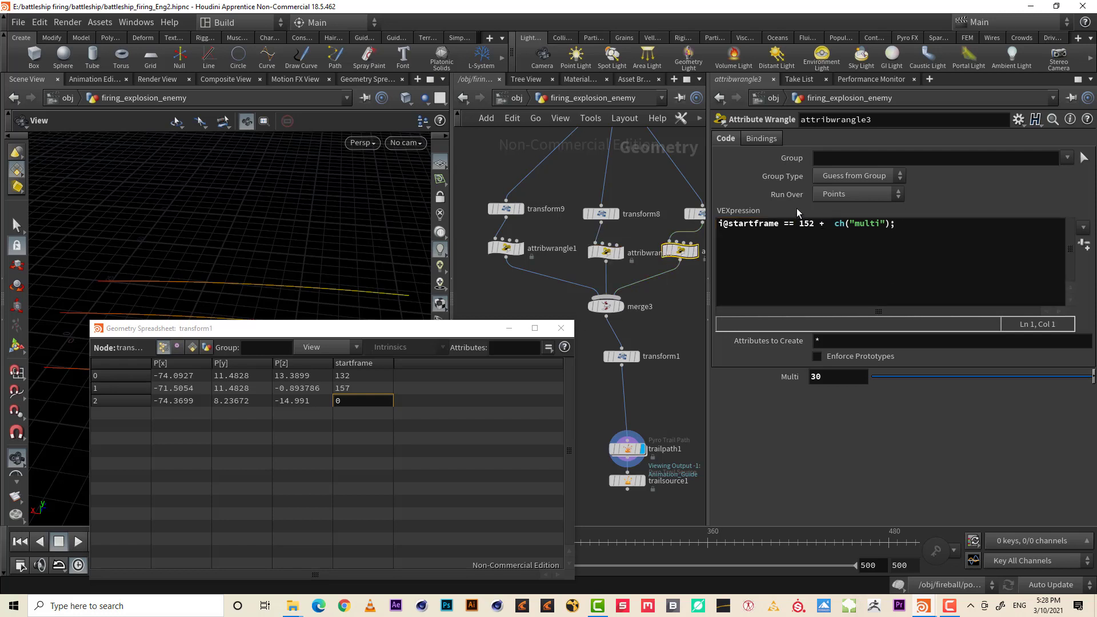
key("BackSpace")
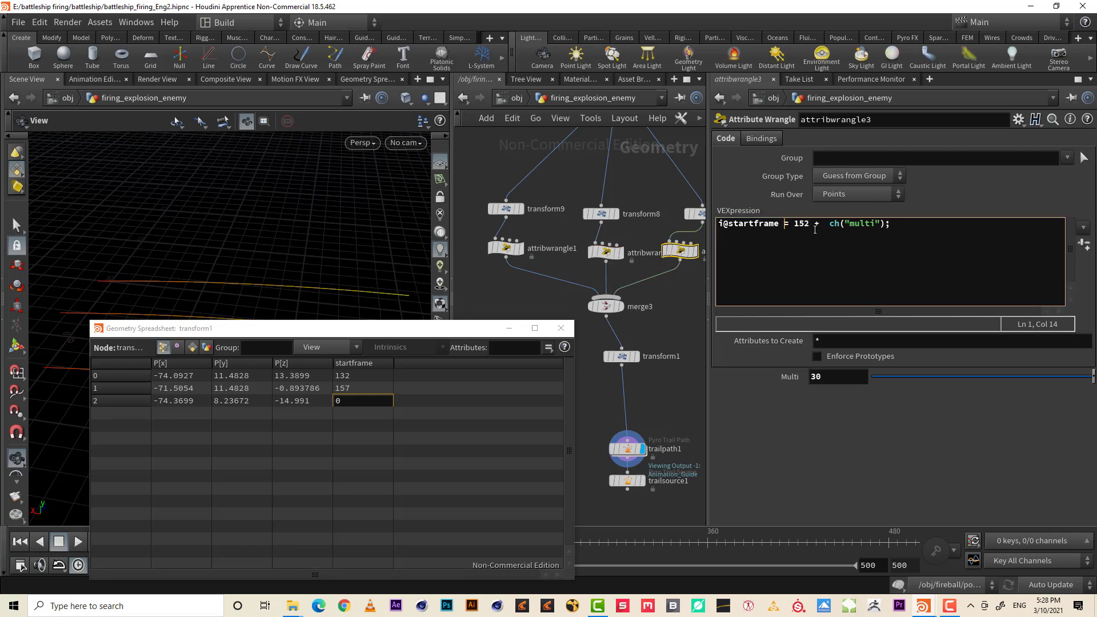
left_click(415, 408)
left_click(330, 378)
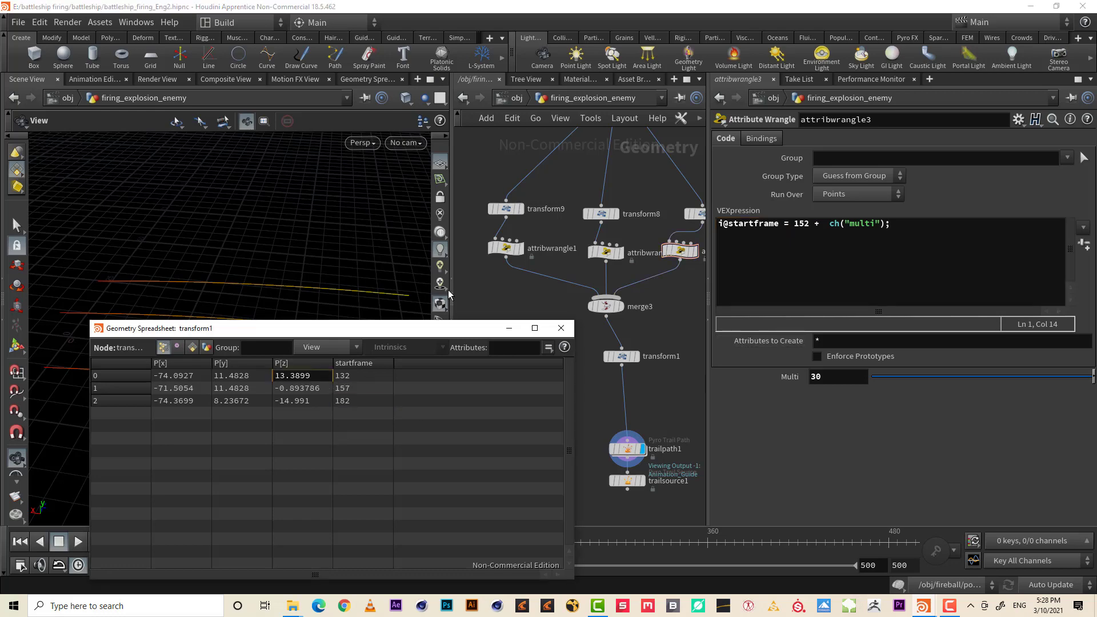
left_click(509, 329)
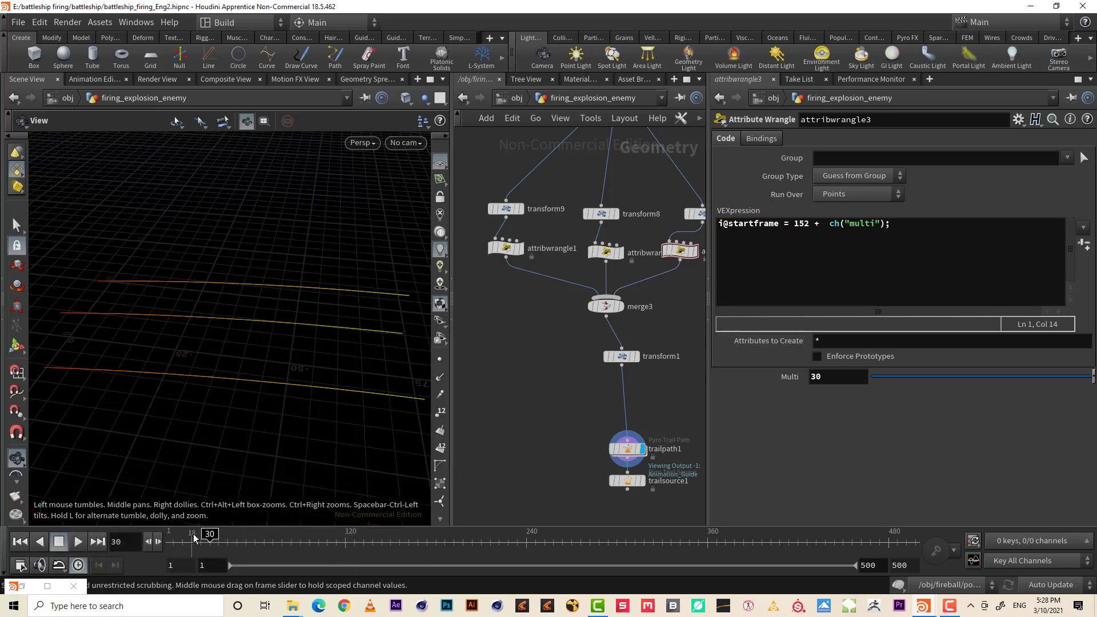
Set Multi to 10 on all three attribute wrangles, and scrub to frame 170 to check the projectile timing
left_click_drag(241, 531, 377, 531)
left_click_drag(477, 269, 668, 231)
left_click_drag(464, 278, 708, 240)
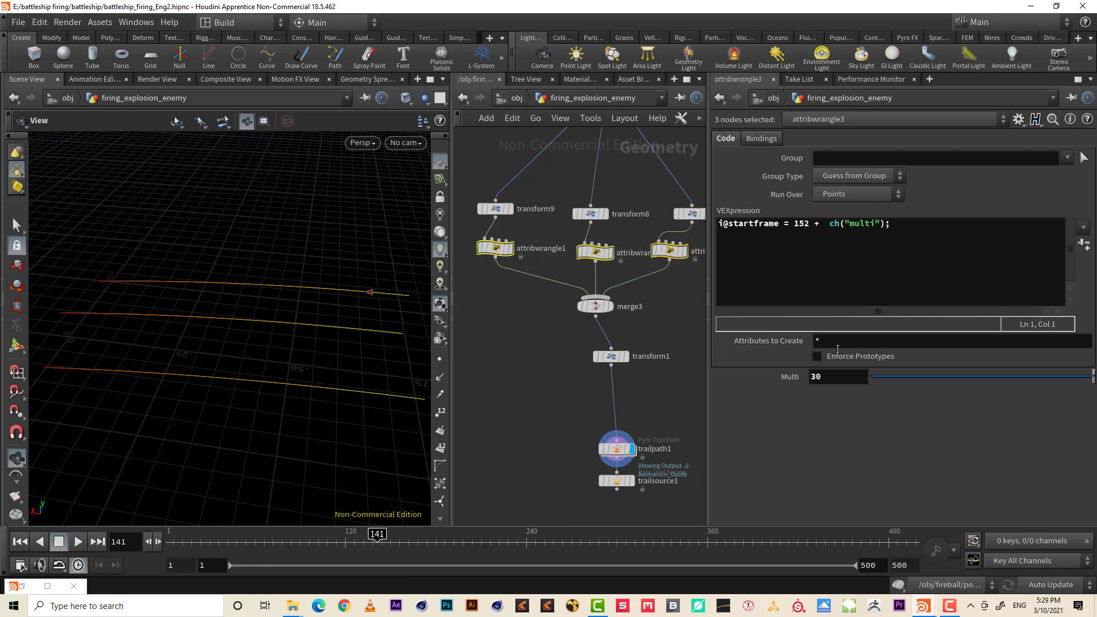
key("Return")
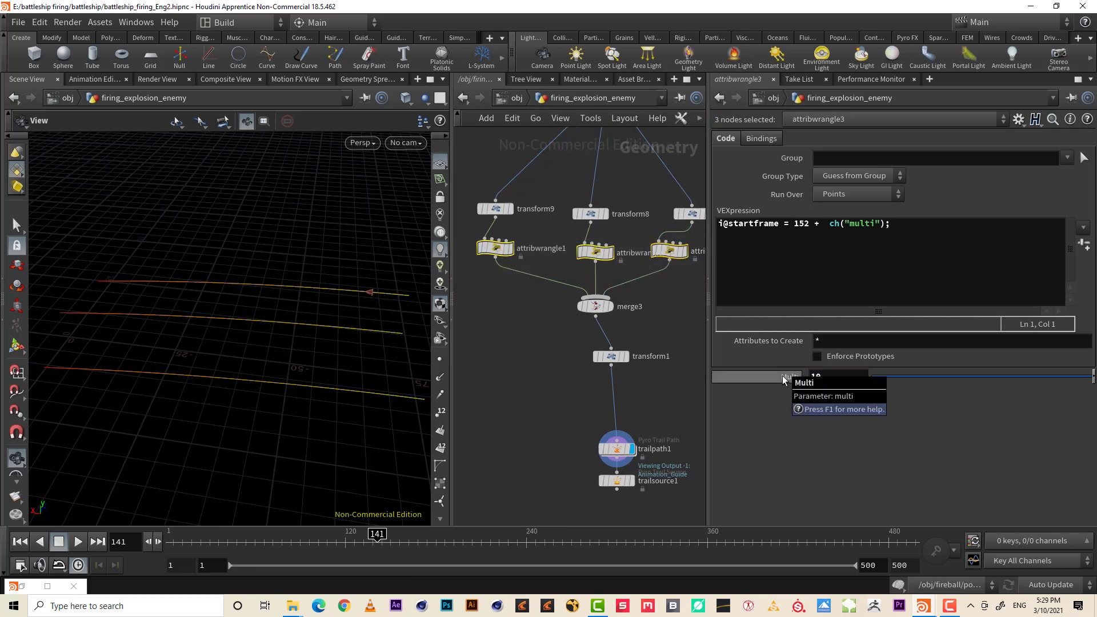
left_click_drag(343, 552, 420, 581)
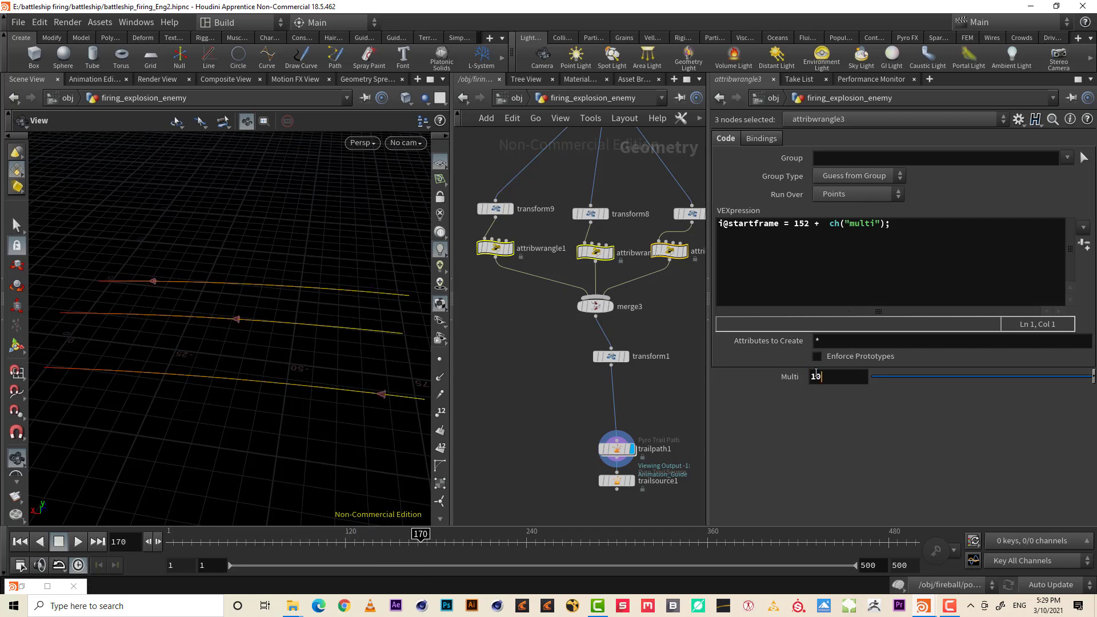
Set Multi to 0 on the three attribute wrangles, and scrub back around frame 101 where the first burst starts
left_click(818, 375)
key("Return")
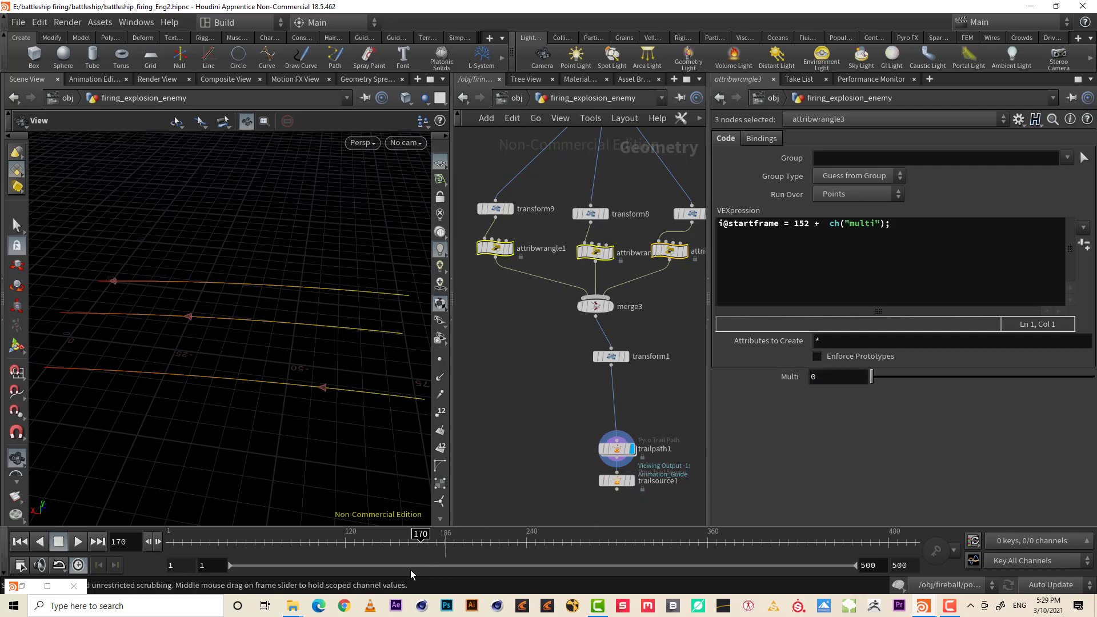
left_click_drag(415, 551, 316, 529)
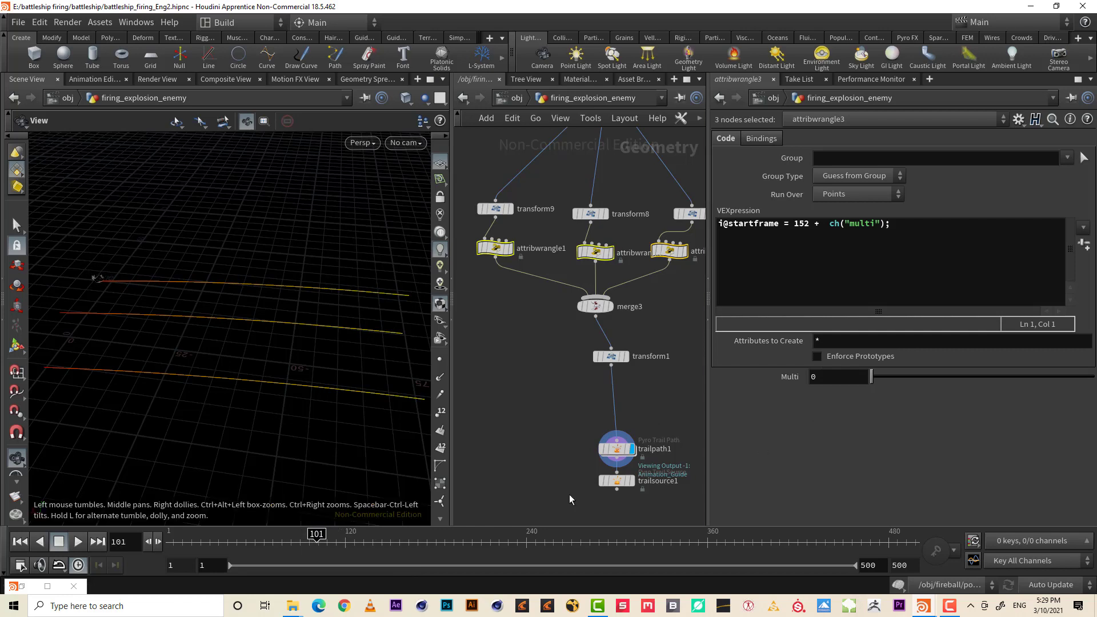
left_click(309, 535)
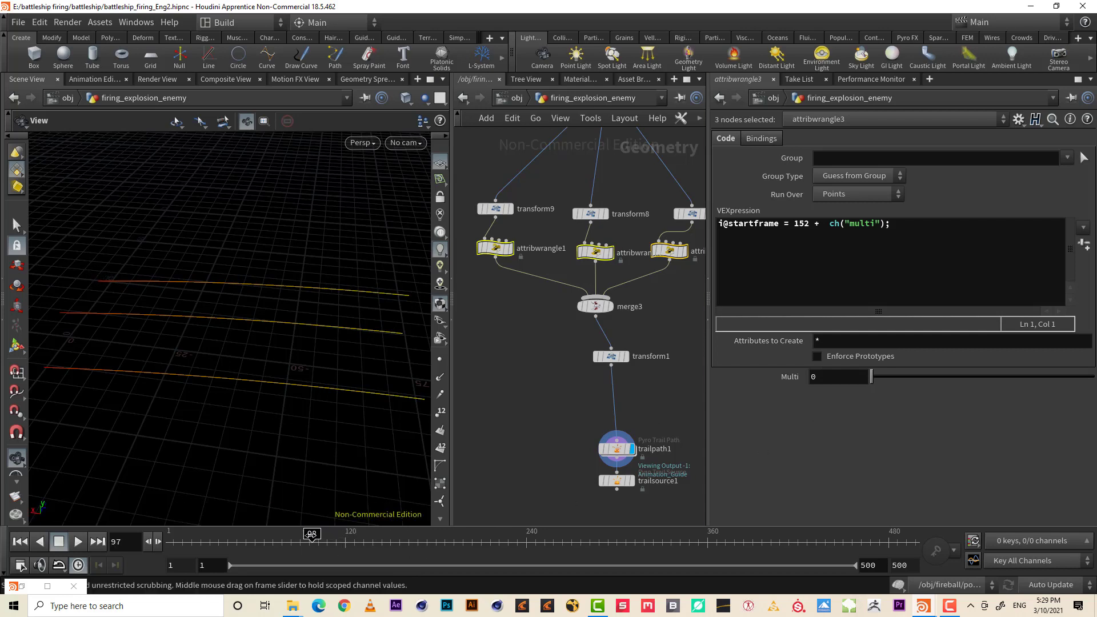
left_click_drag(311, 534, 317, 535)
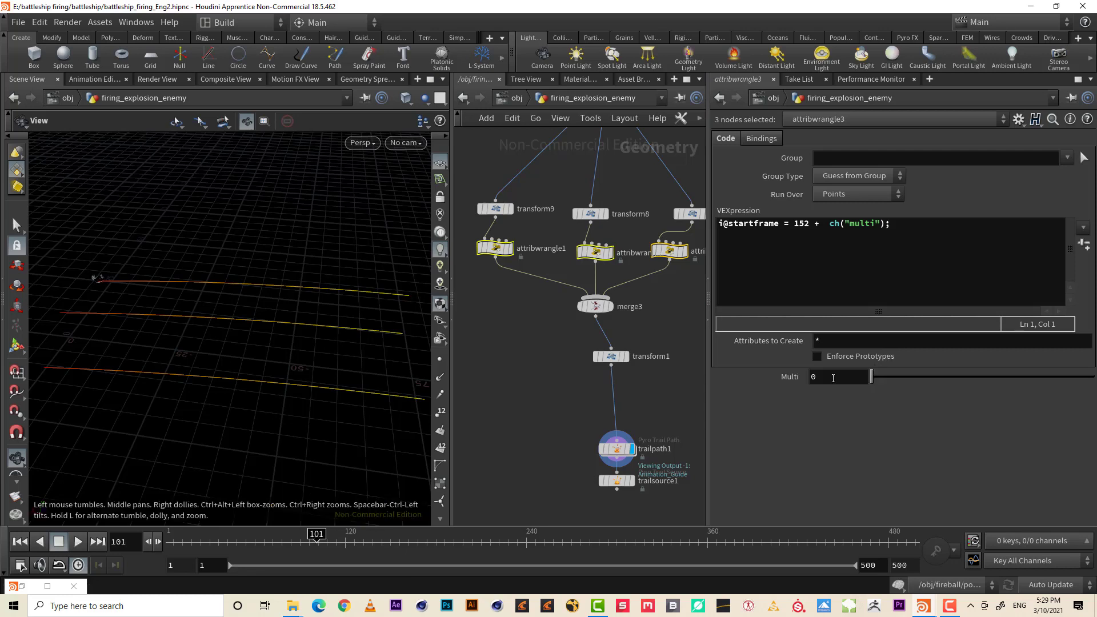
Set Multi to -100 on the three attribute wrangles, and compare the projectiles with the first burst at frame 102
left_click(833, 377)
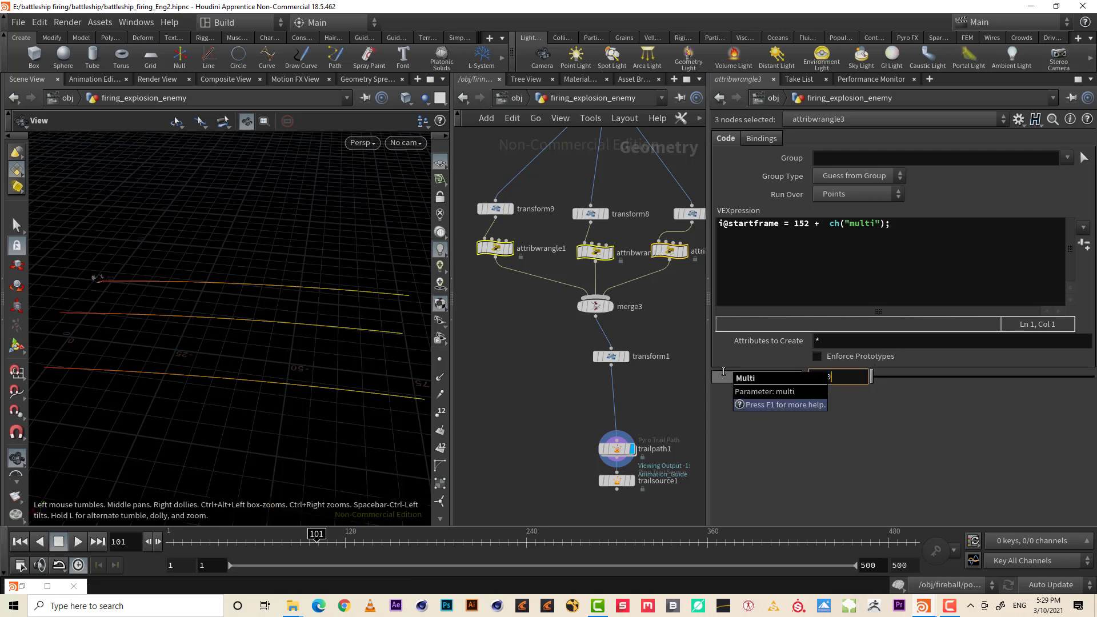
type("9")
key("Return")
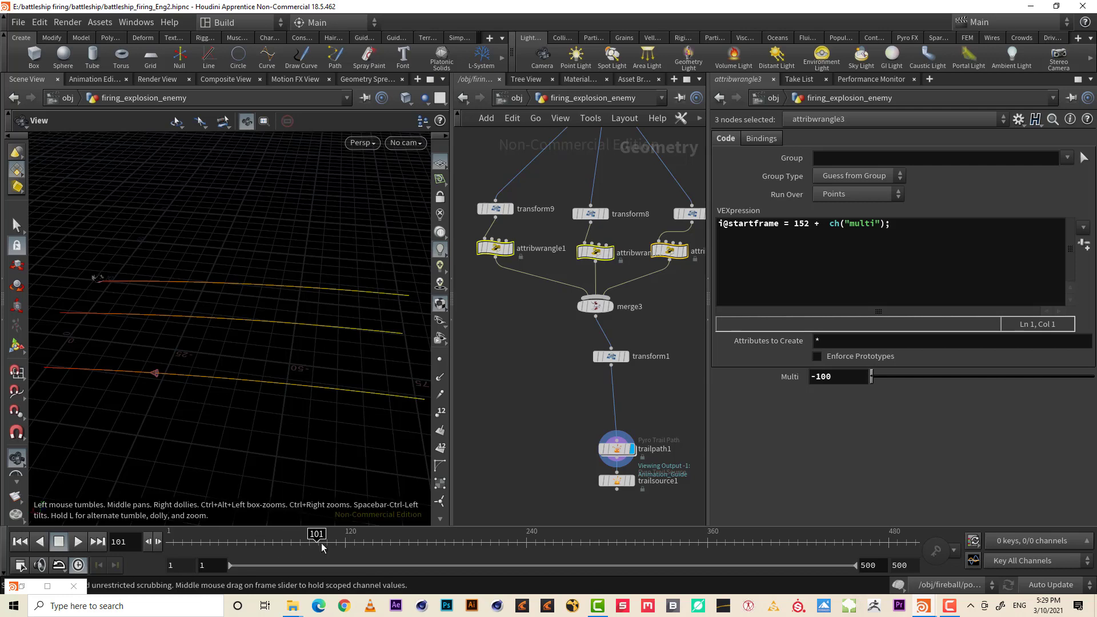
mouse_move(317, 543)
left_mouse_down()
mouse_move(189, 545)
mouse_move(319, 544)
left_mouse_up()
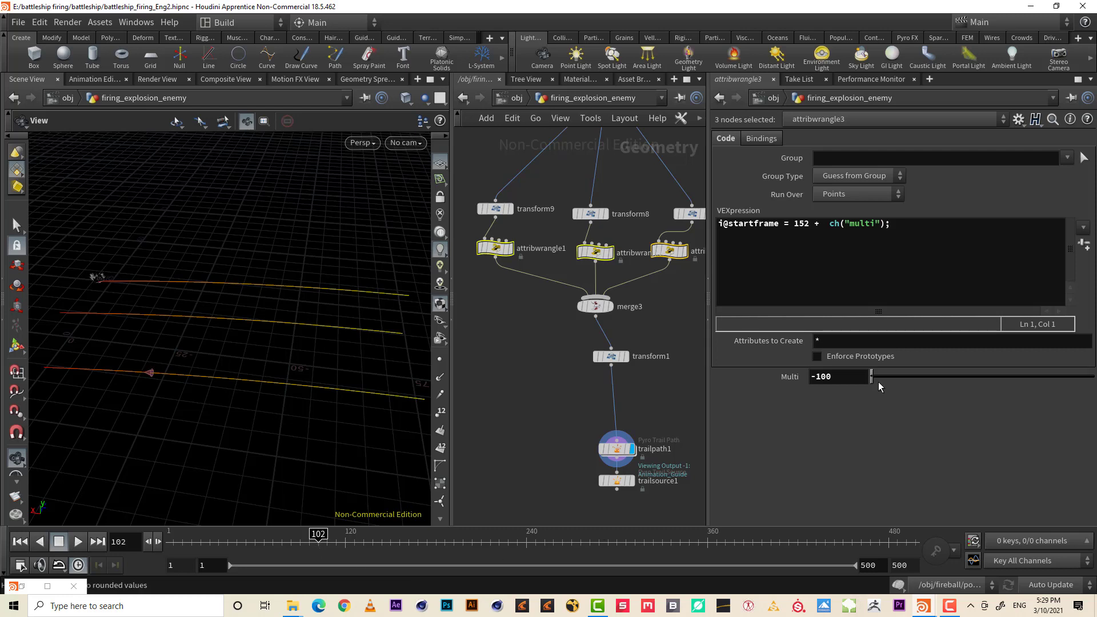
Raise Multi to -72 on the three attribute wrangles, and scrub to frame 151 to compare the trails with the third burst
middle_click_drag(842, 376, 1019, 382)
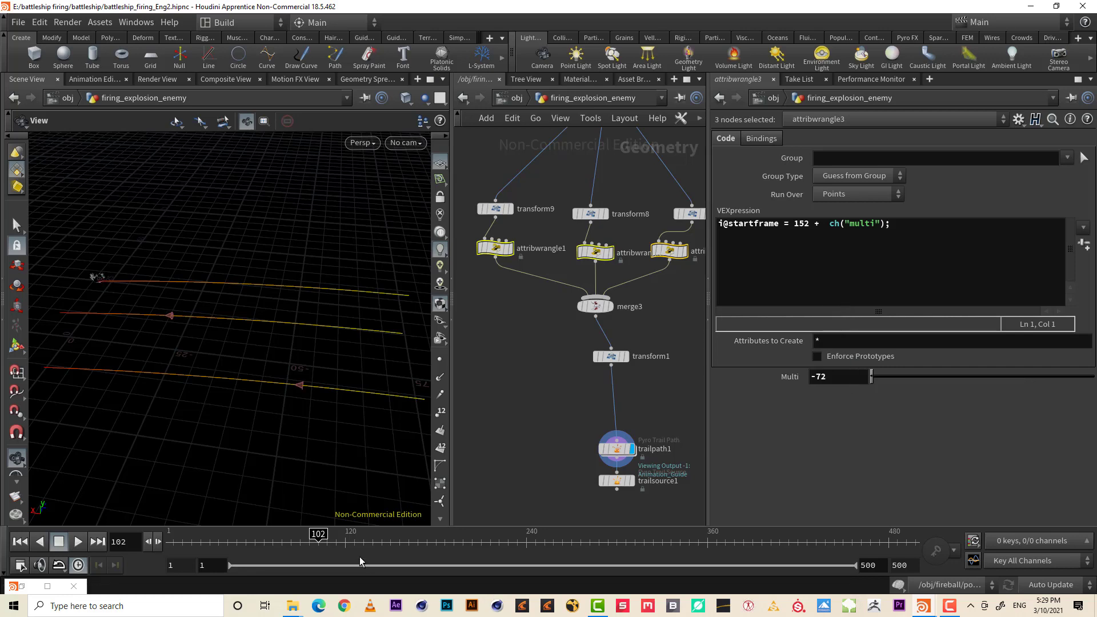
left_click_drag(319, 534, 392, 537)
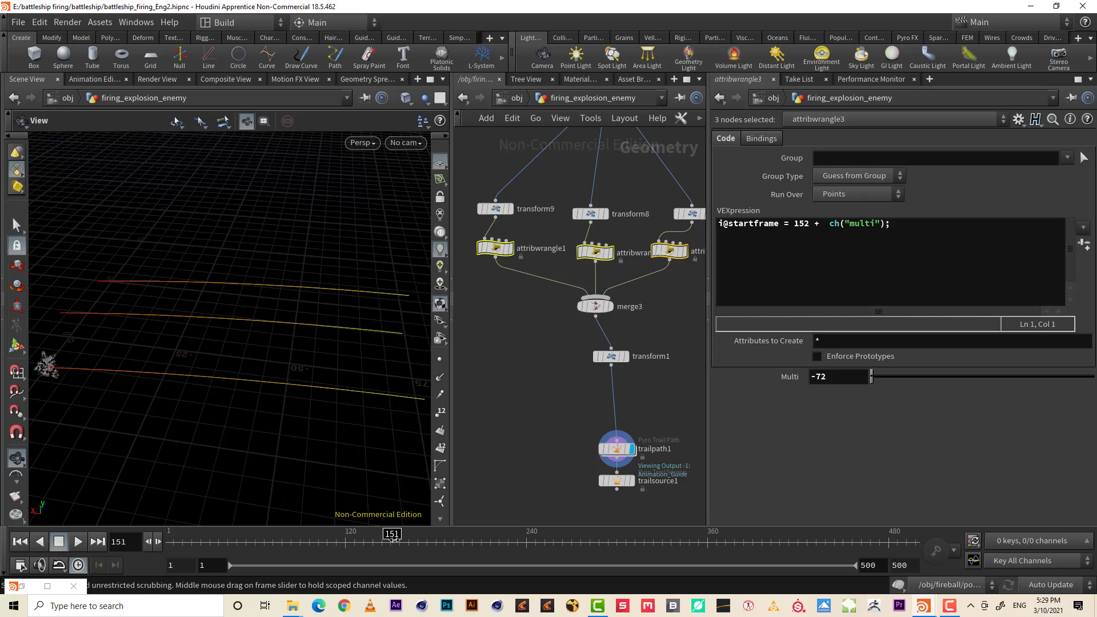
middle_click_drag(184, 355, 281, 365)
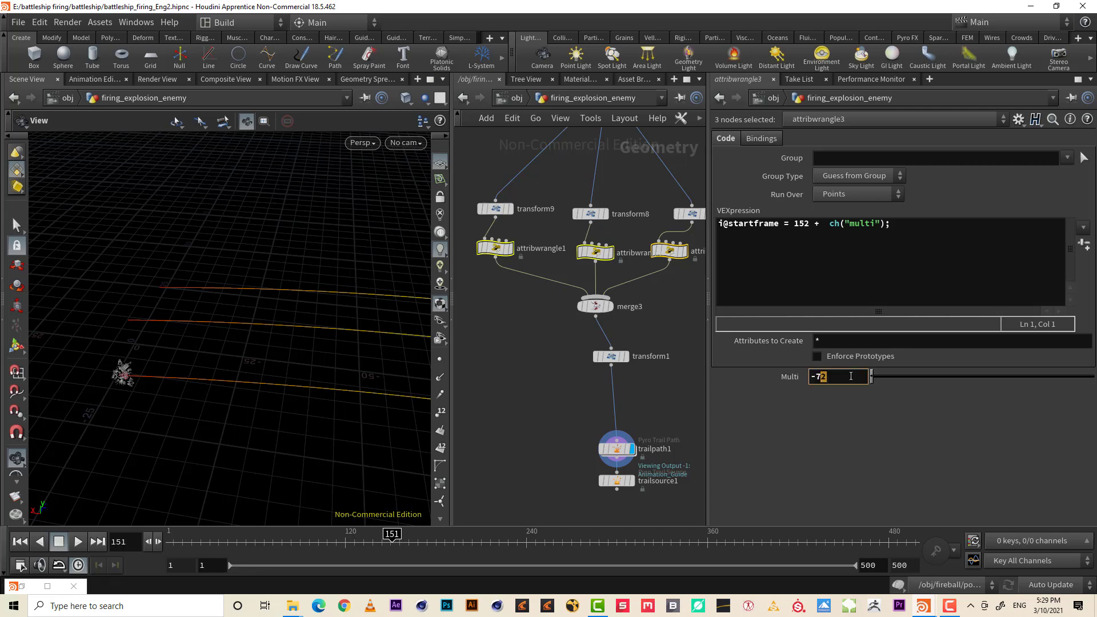
left_click(517, 378)
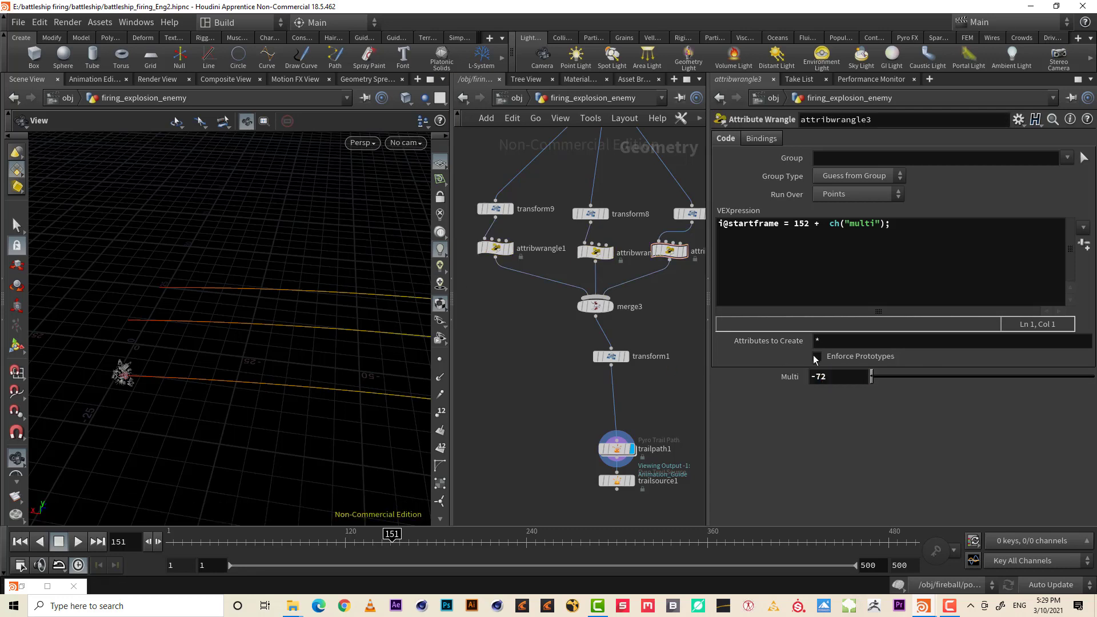
Try Multi values of -76 and -73 on attribwrangle3, scrubbing frames 144 to 154 to compare the third trail with its burst
middle_click_drag(658, 279, 605, 294)
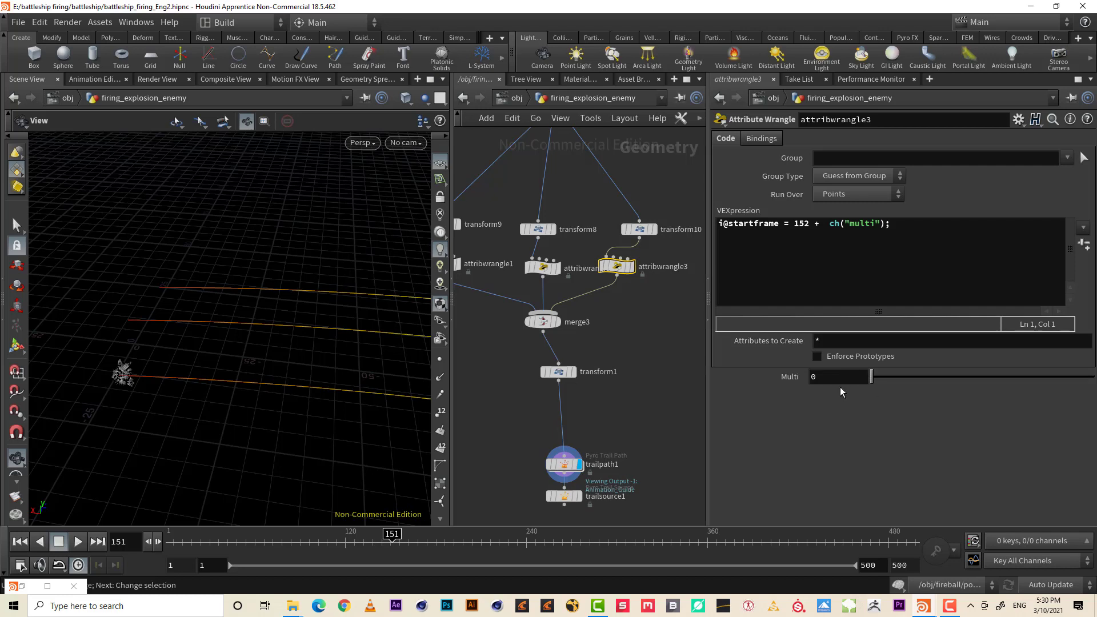
middle_click_drag(849, 378, 803, 356)
left_click(384, 537)
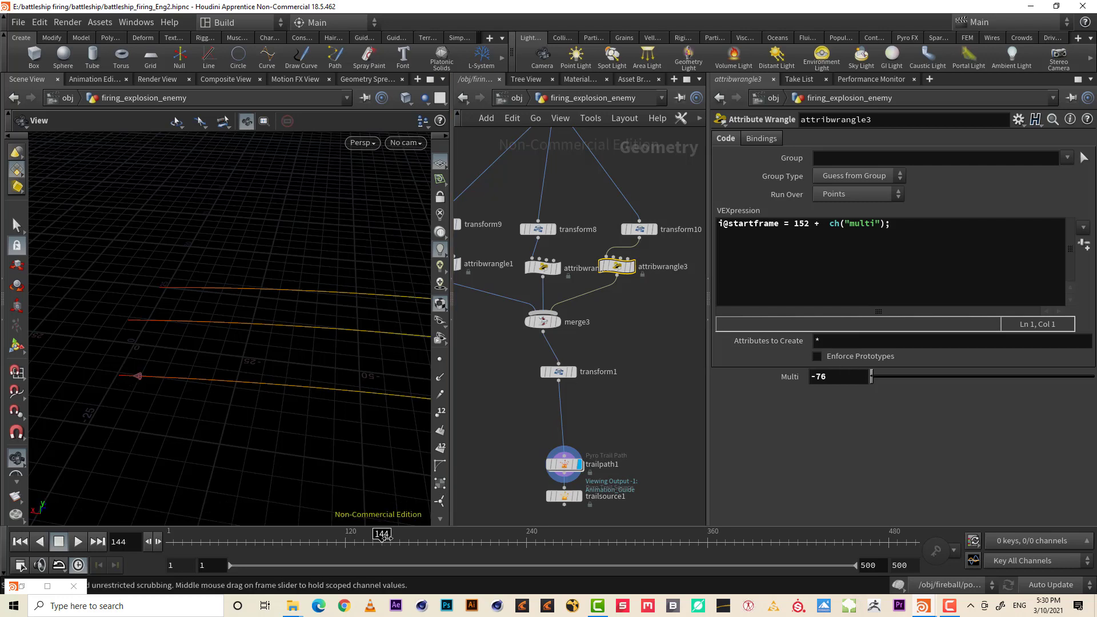
left_click_drag(384, 537, 390, 538)
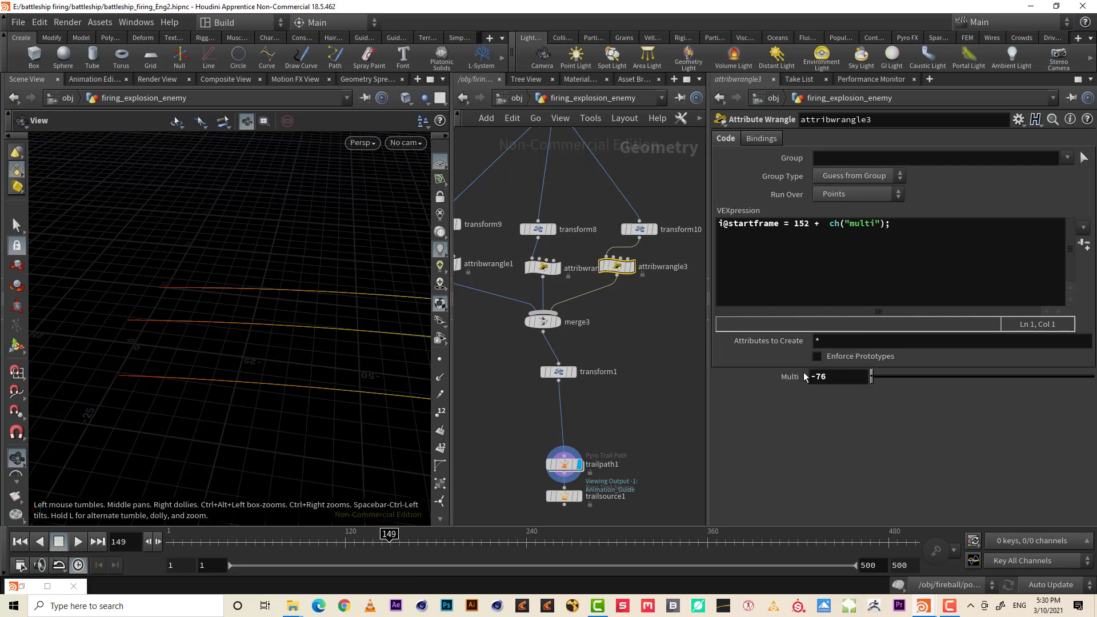
key("ctrl+z")
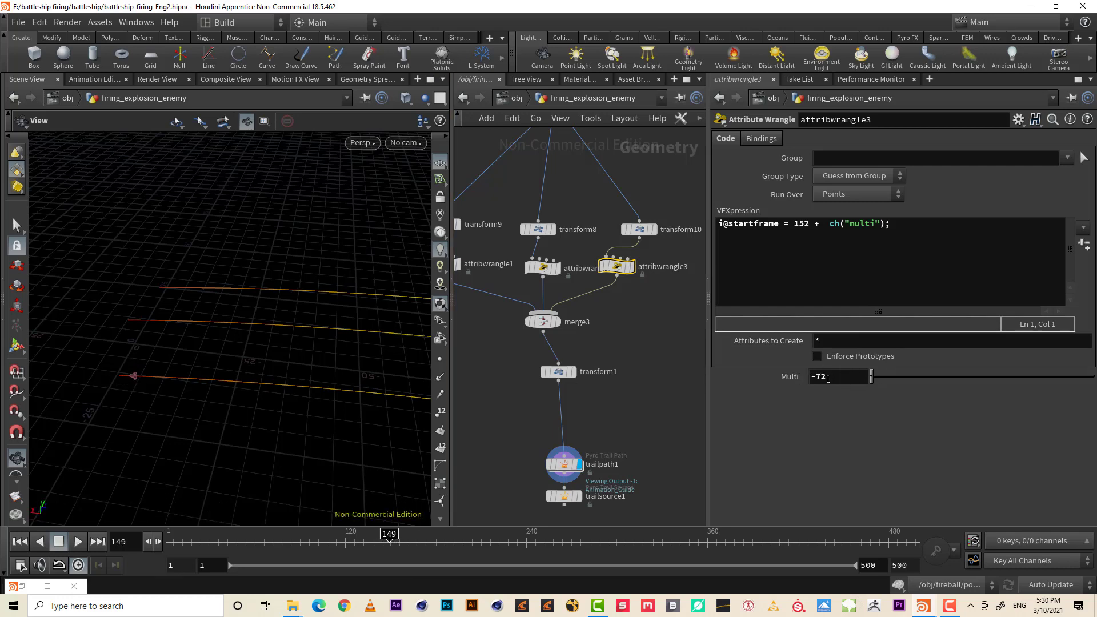
left_click_drag(820, 376, 873, 382)
left_click(396, 540)
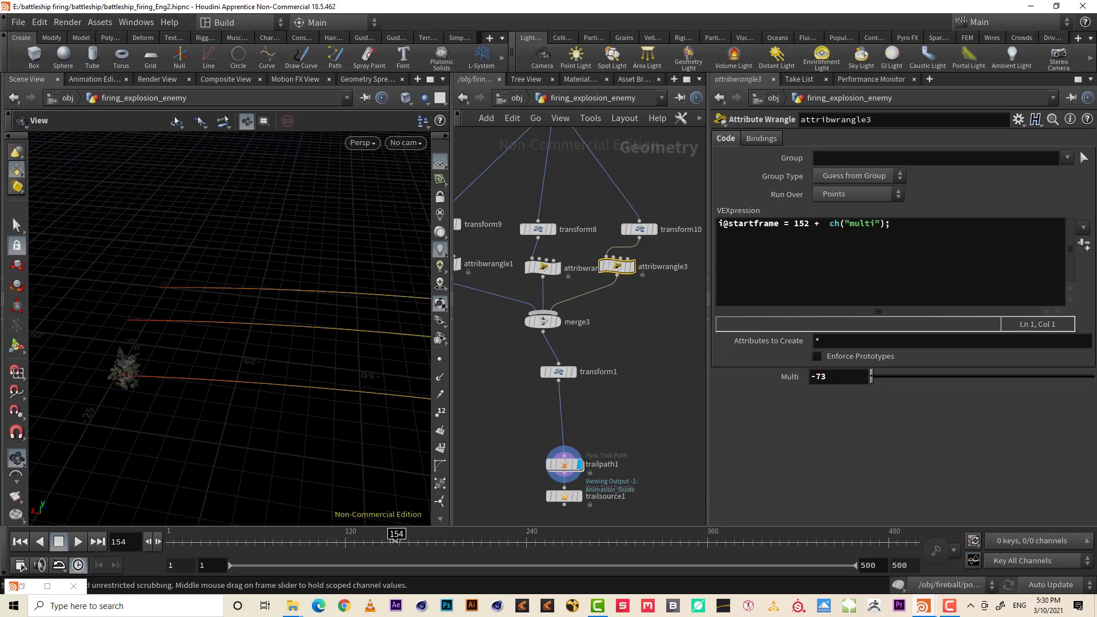
left_click_drag(396, 539, 390, 539)
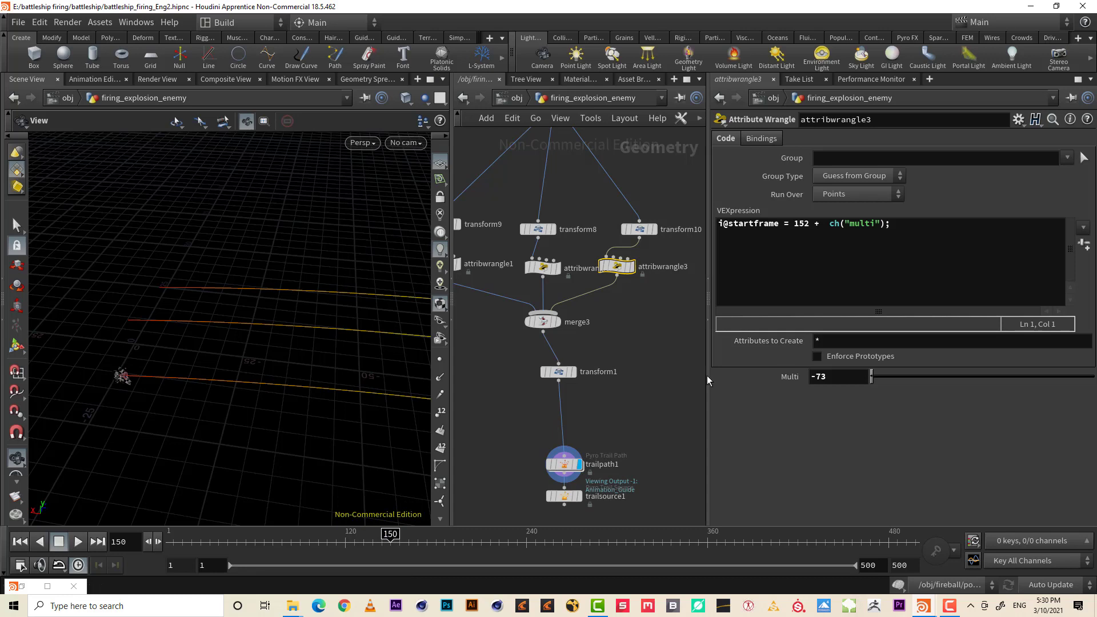
Set Multi to -74 on attribwrangle3 and compare its projectile with the third burst between frames 144 and 152
type("4")
key("Return")
left_click(387, 542)
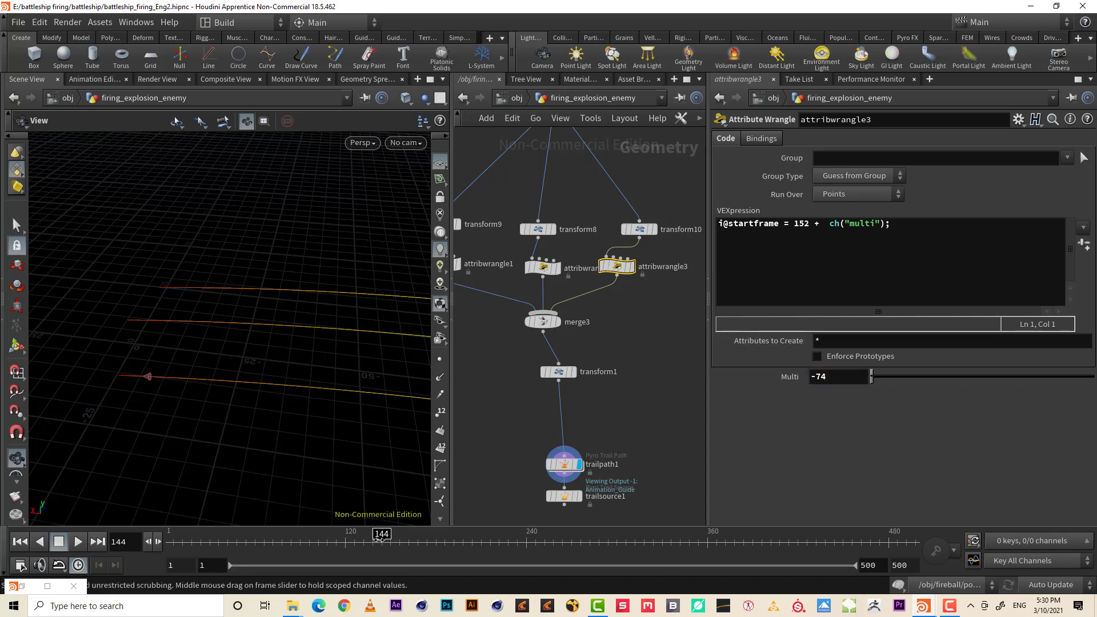
left_click(389, 541)
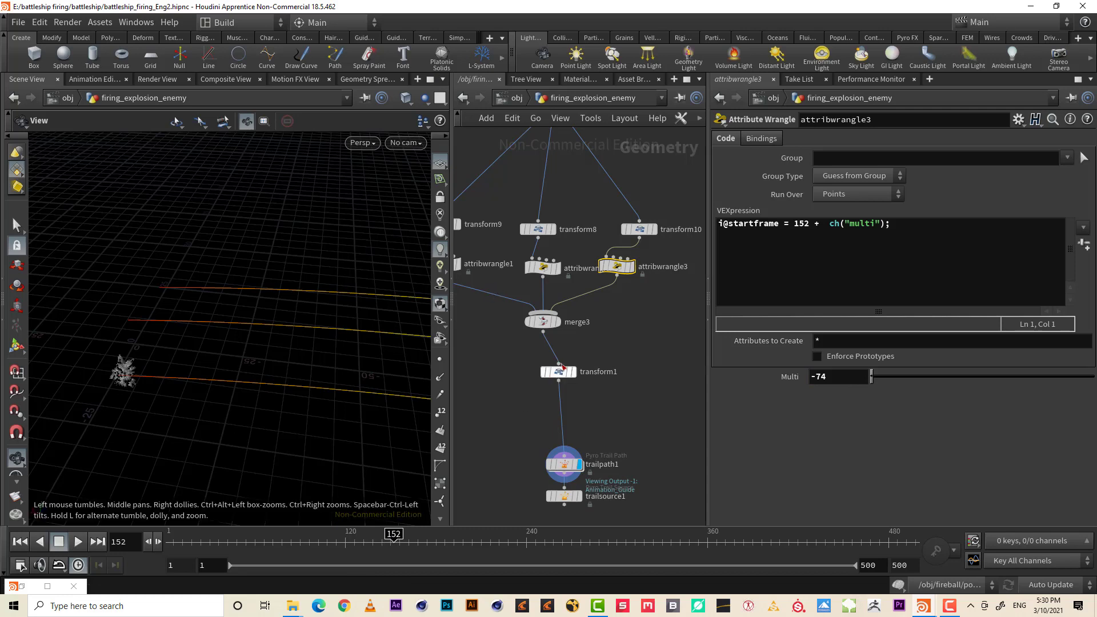
Set Multi to -74 on attribwrangle2 and scrub around frame 125 to check the second burst
mouse_move(374, 542)
left_mouse_down()
mouse_move(342, 542)
mouse_move(352, 541)
left_mouse_up()
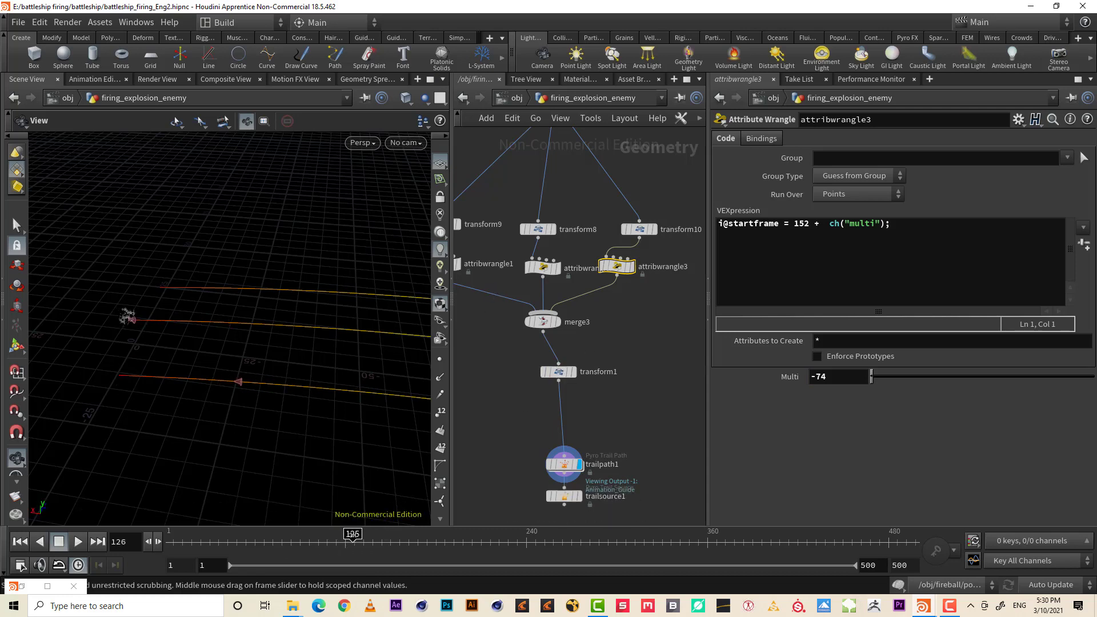
left_click(543, 267)
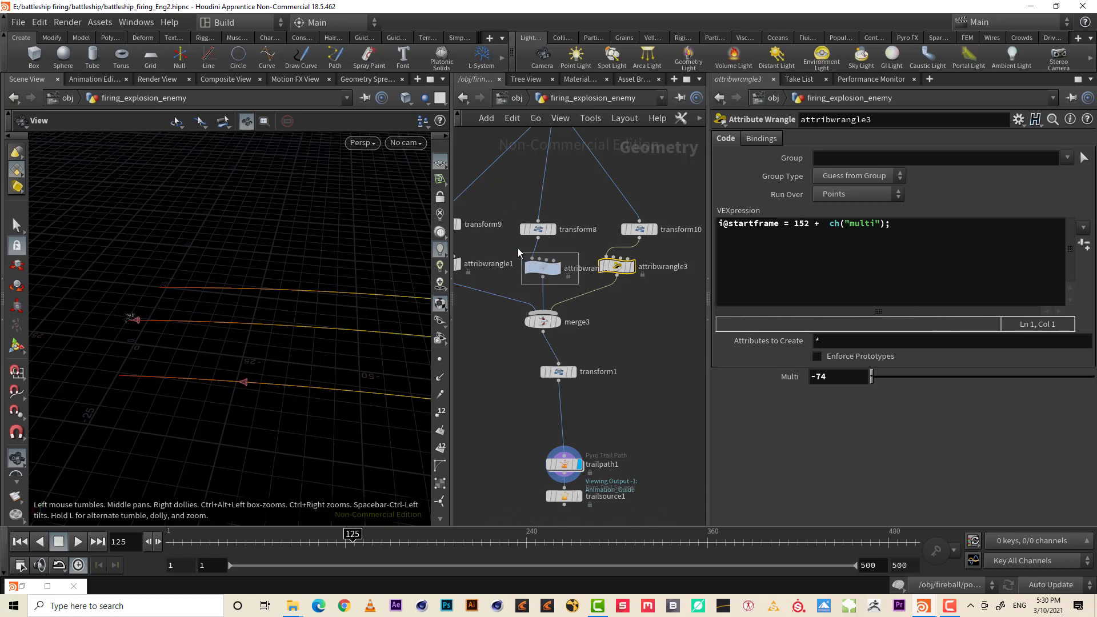
left_click(822, 376)
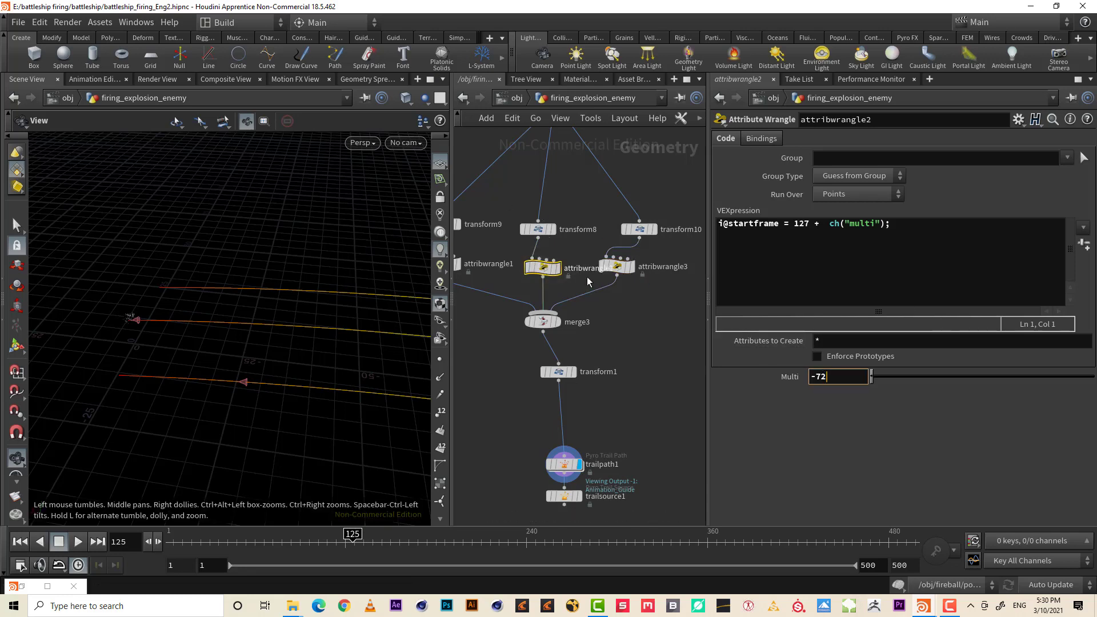
key("BackSpace")
type("4")
key("Return")
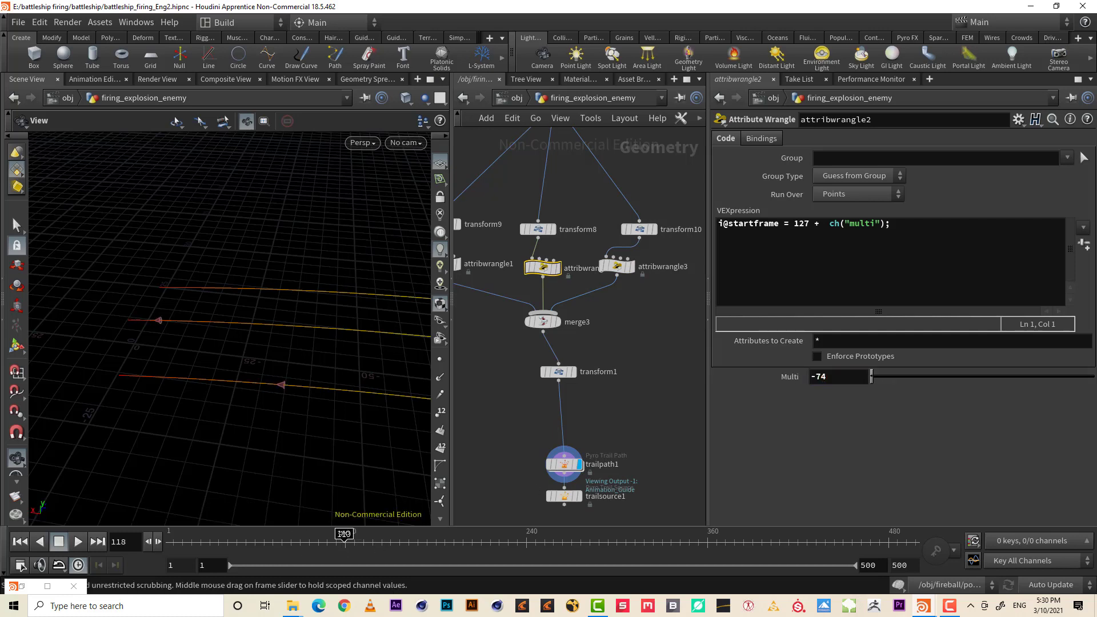
Set Multi to -74 on attribwrangle1 and scrub to frame 106 to check the first burst
left_click(461, 266)
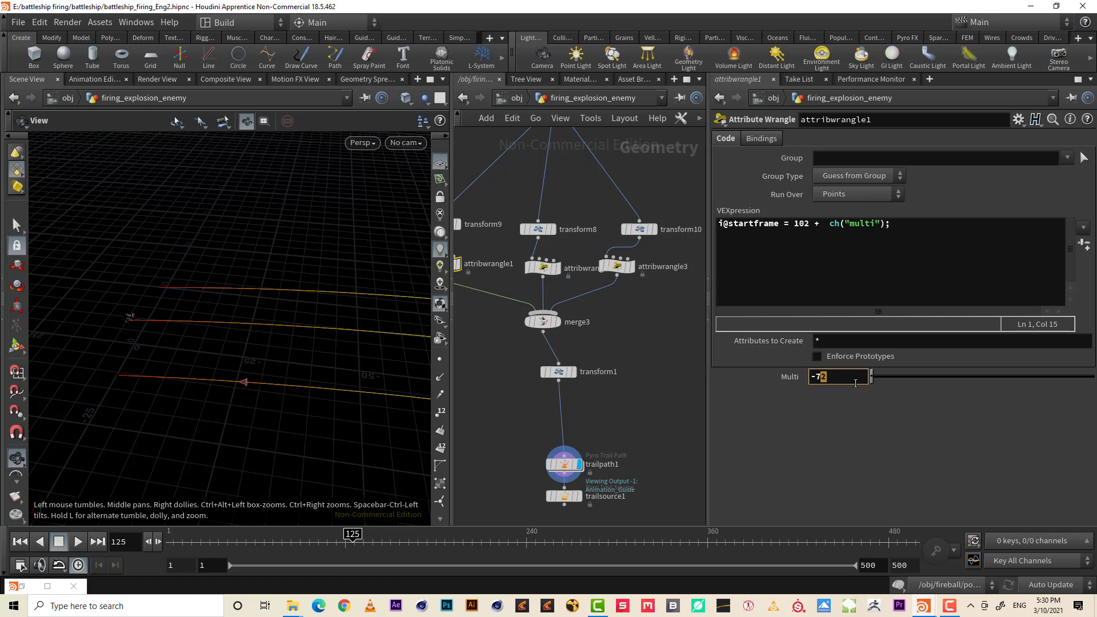
type("4")
key("Return")
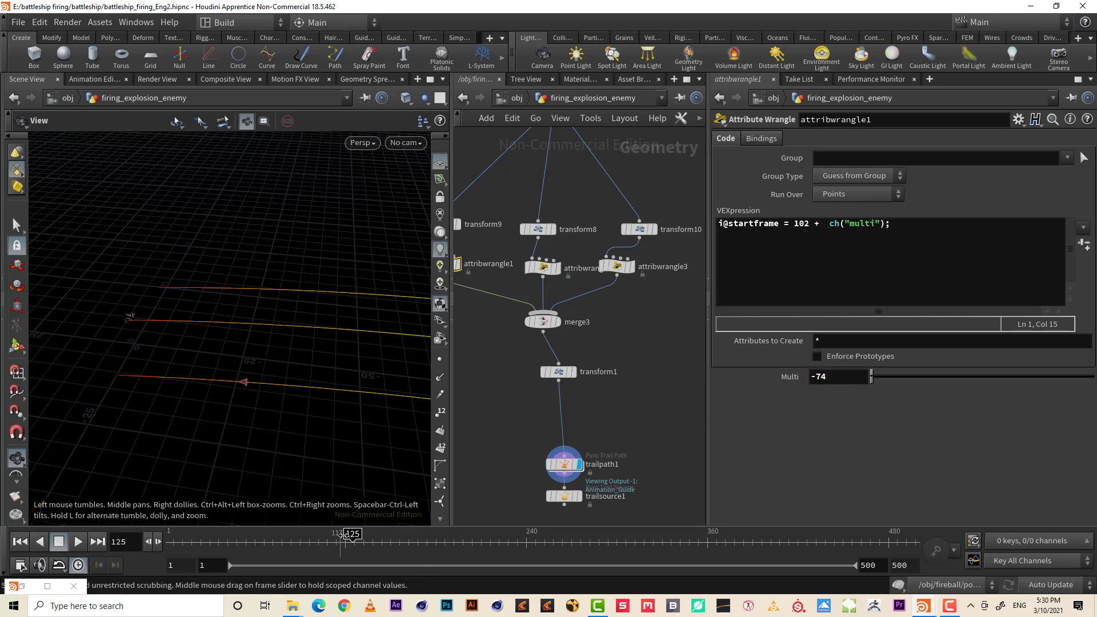
left_click_drag(353, 541, 324, 551)
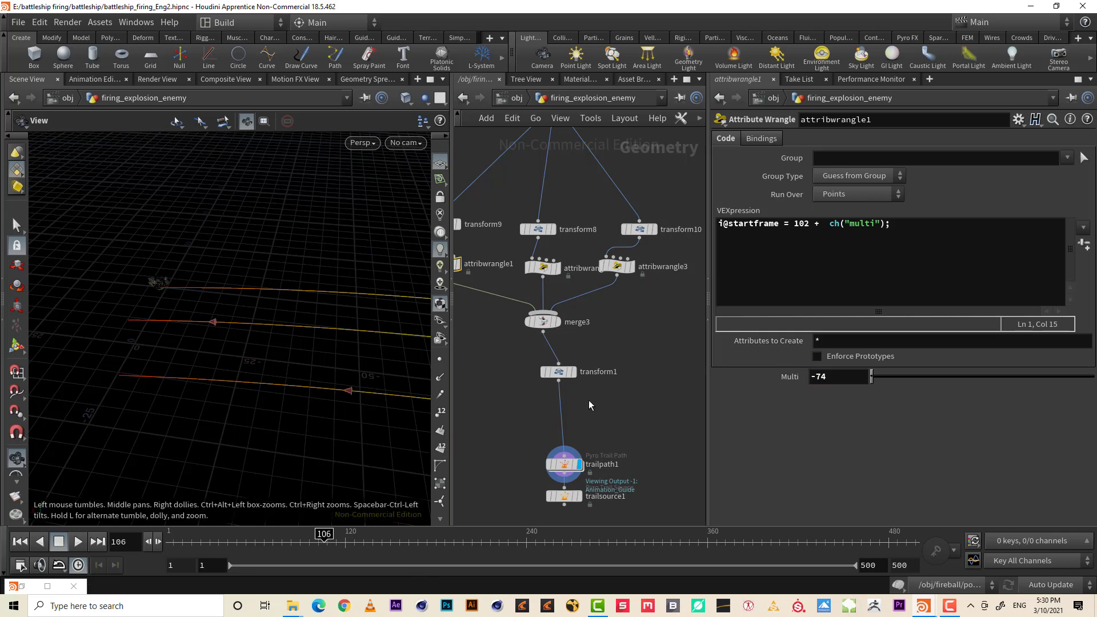
Play the animation from frame 74 to frame 153 to check that all three projectiles match their bursts
key("h")
key("h")
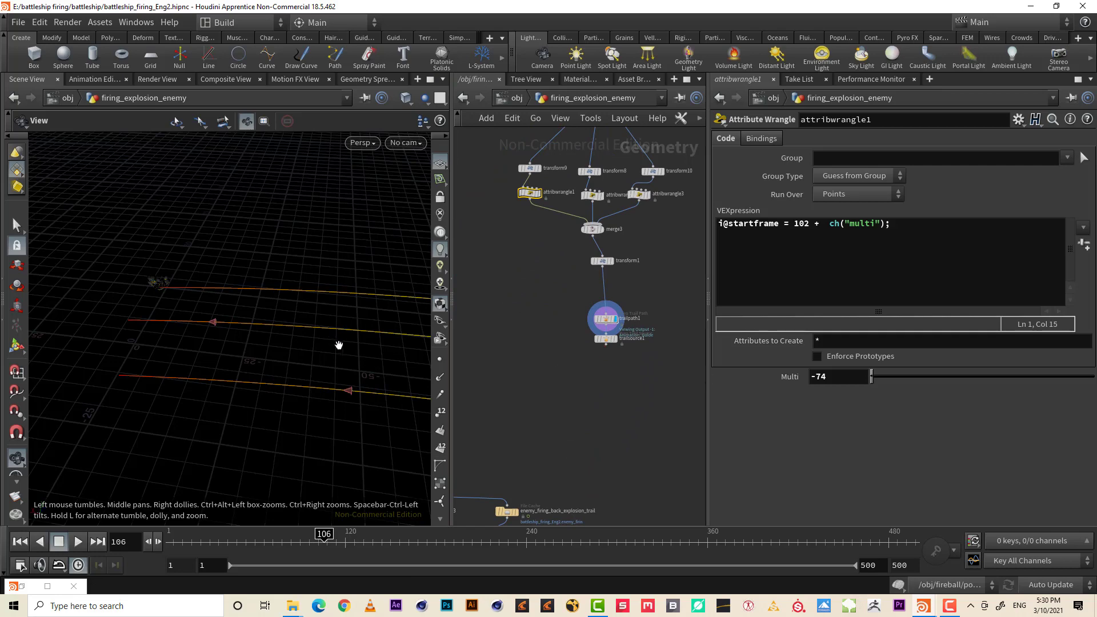
middle_click_drag(339, 345, 264, 354)
mouse_move(296, 544)
left_mouse_down()
mouse_move(198, 546)
mouse_move(290, 547)
mouse_move(274, 549)
left_mouse_up()
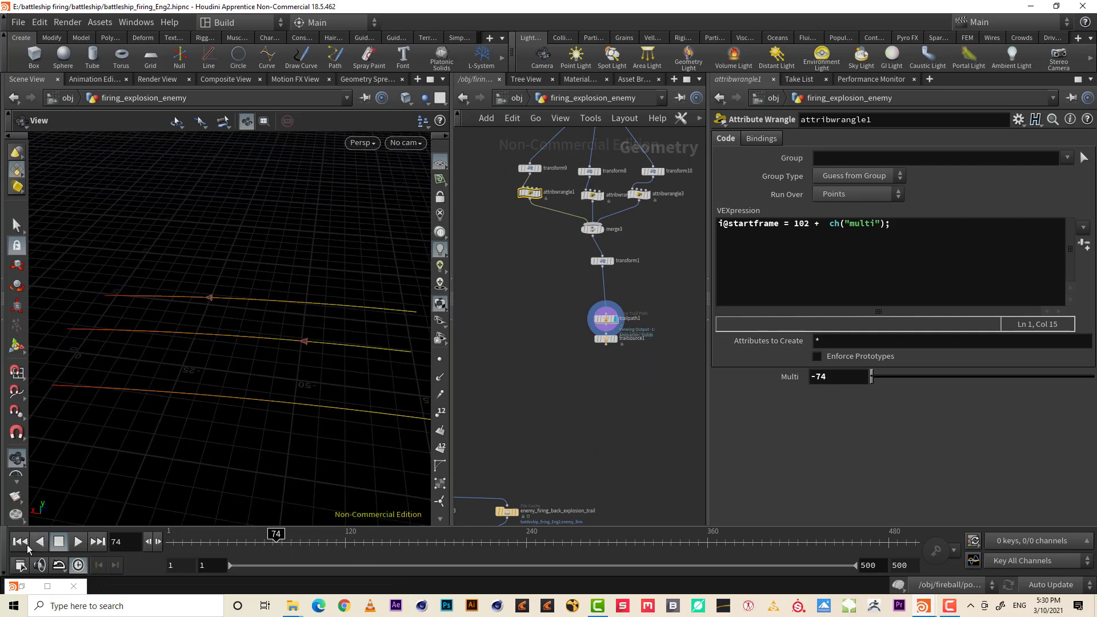
left_click(78, 541)
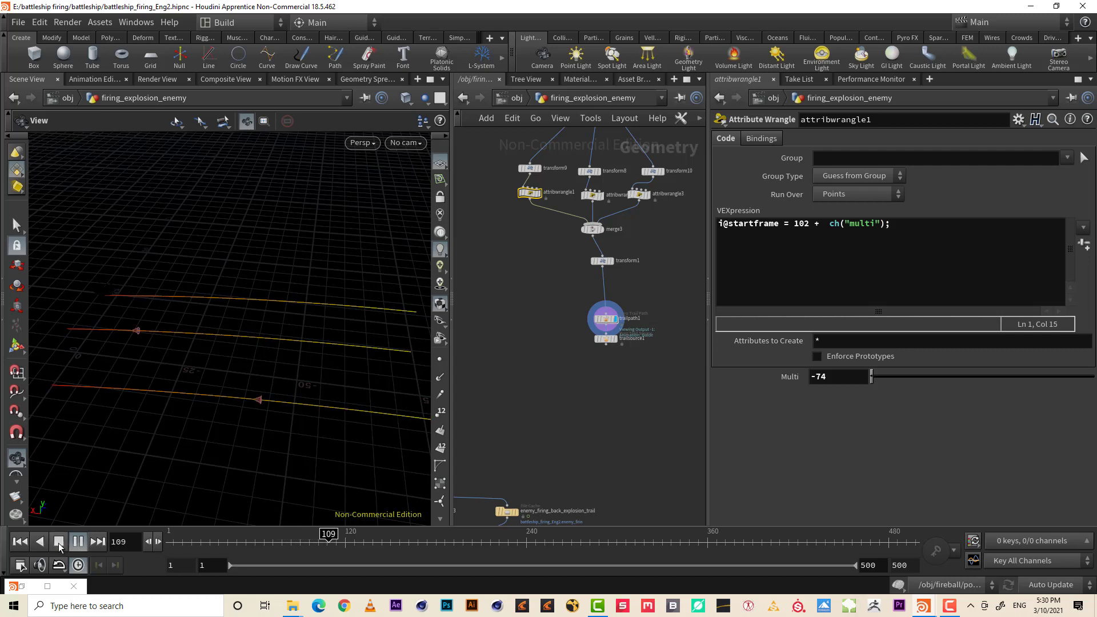
left_click(58, 543)
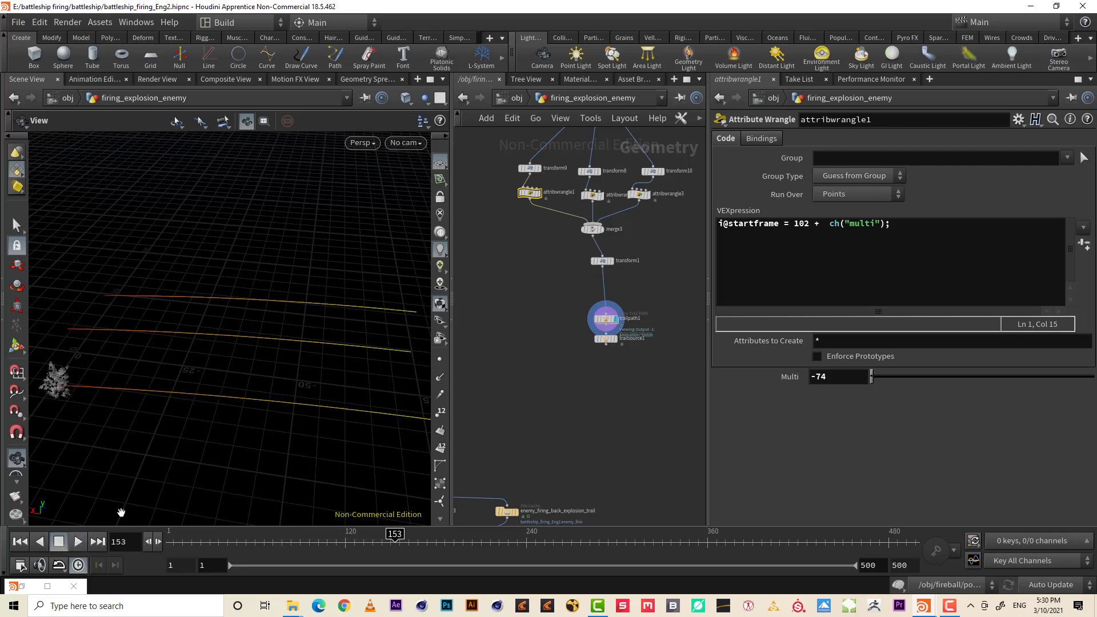
Try a Velocity Scale of 50 on trailpath1, scrub to frame 95 to view the longer trails, and undo it
middle_click_drag(639, 266, 612, 314)
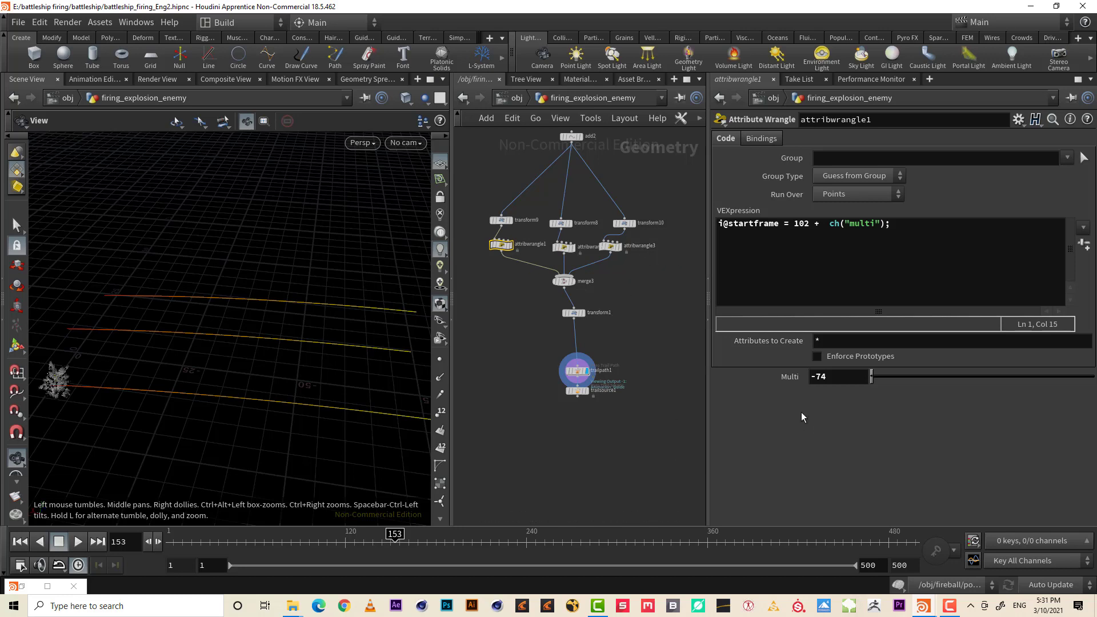
middle_click_drag(637, 320, 668, 313)
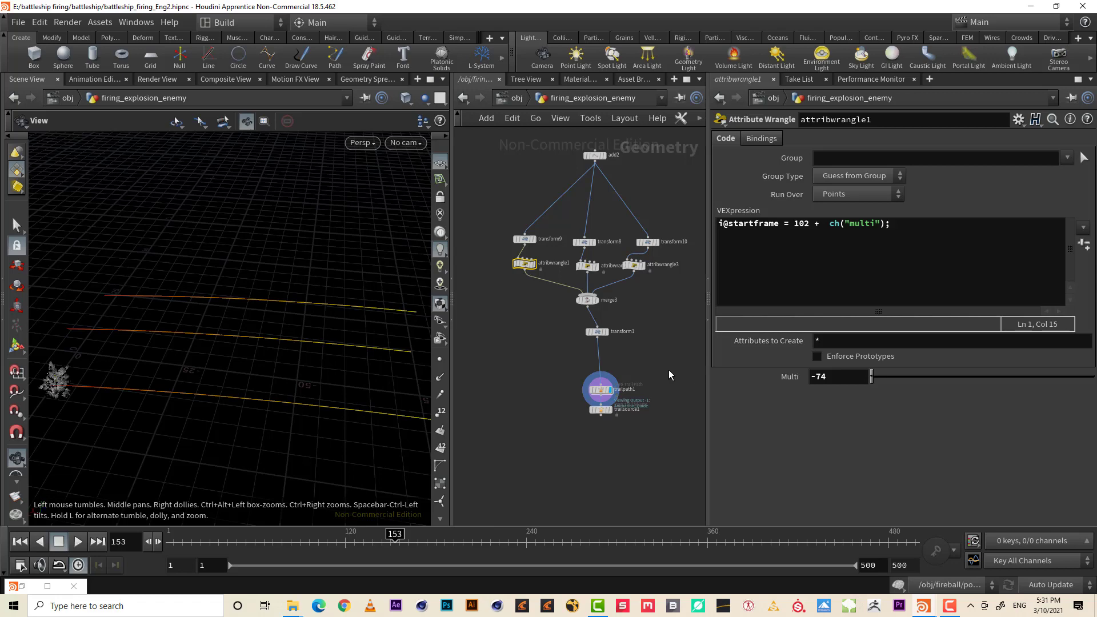
left_click(600, 390)
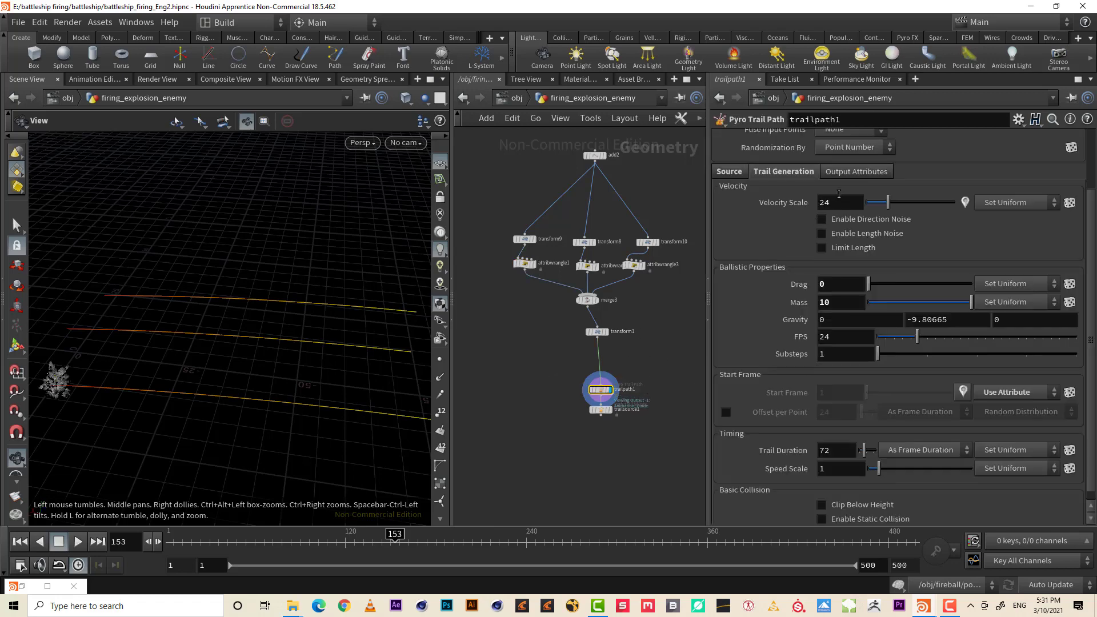
left_click(841, 203)
key("ctrl+a")
mouse_move(726, 206)
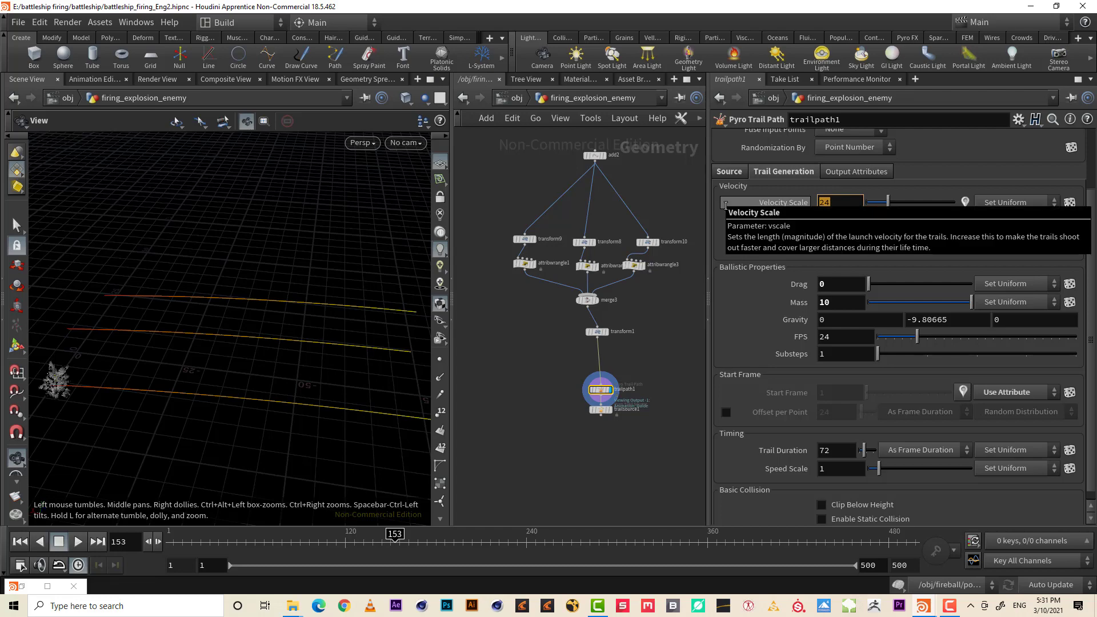
key("Return")
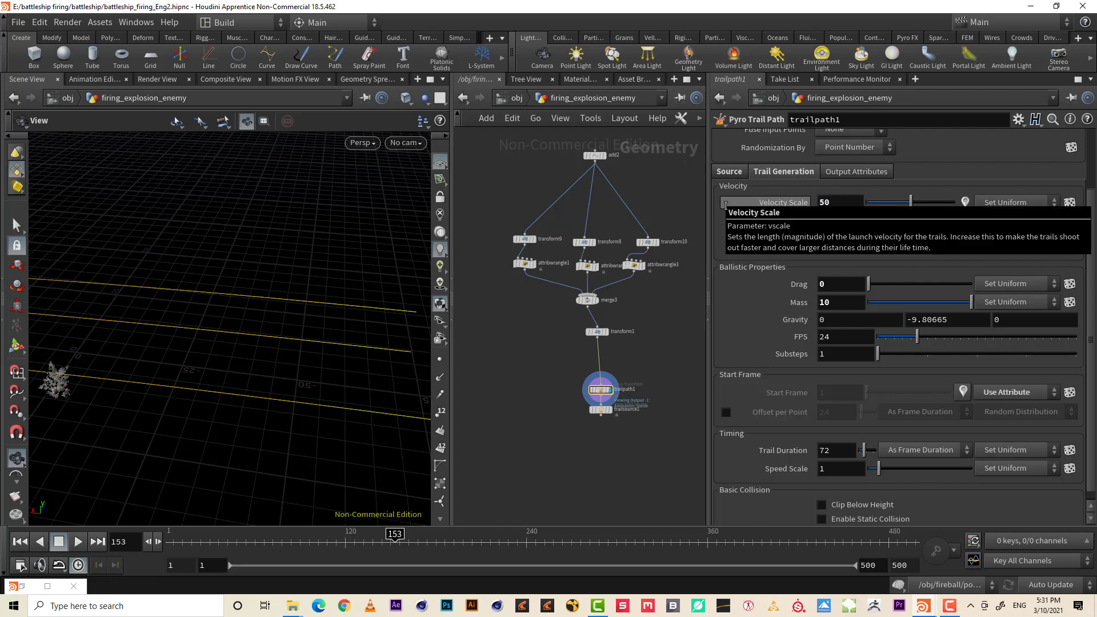
left_click_drag(228, 338, 355, 400)
left_click_drag(395, 537, 307, 537)
key("ctrl+z")
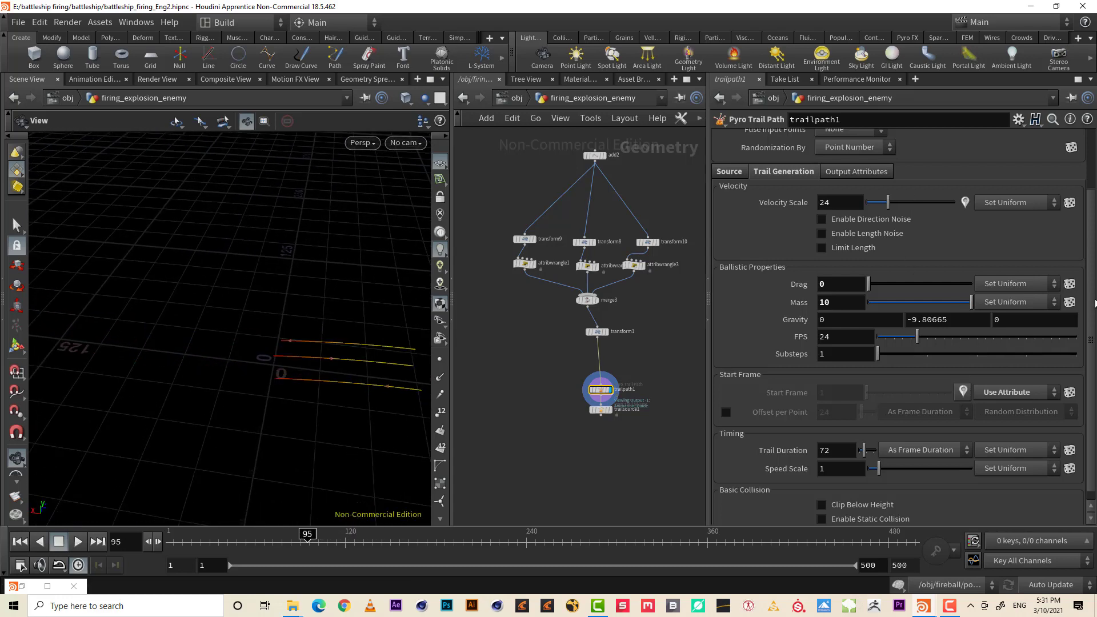
Set the Speed Scale of trailpath1 to 2 and scrub to frame 99 to check the projectile speed
scroll(1094, 309, "down", 1)
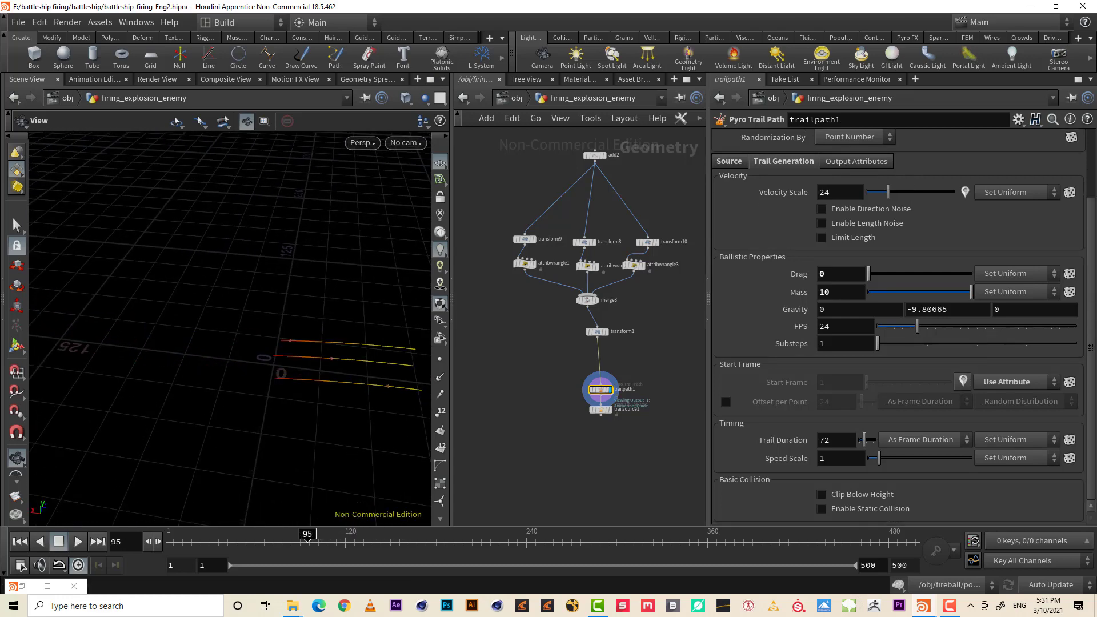
left_click(840, 456)
type("2")
key("Return")
mouse_move(295, 534)
left_mouse_down()
mouse_move(227, 534)
mouse_move(324, 542)
mouse_move(292, 542)
mouse_move(314, 544)
left_mouse_up()
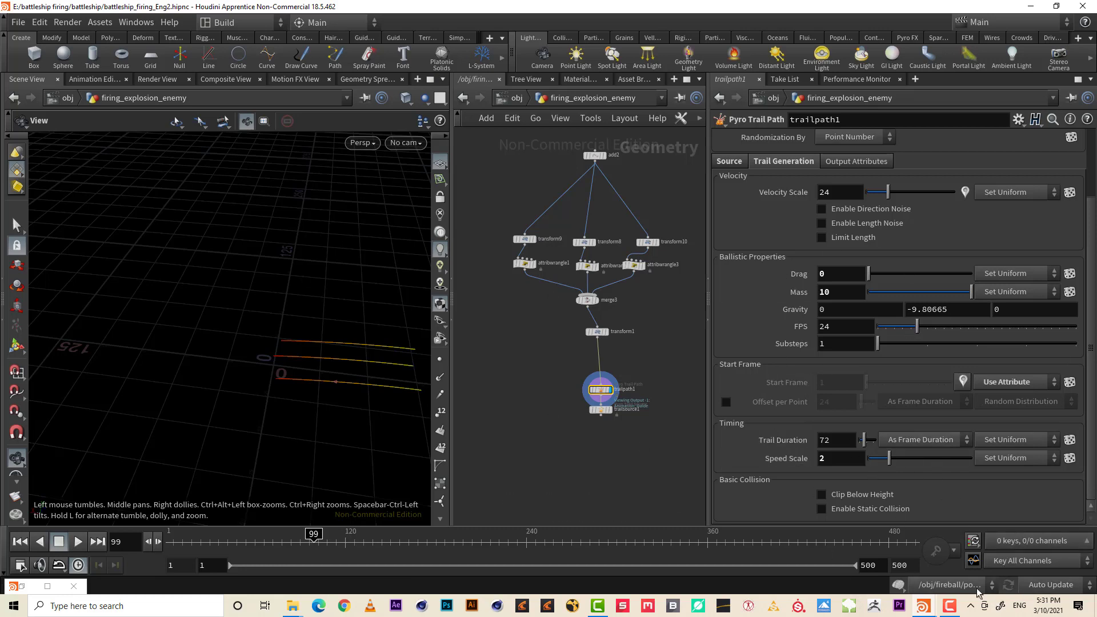
left_click(959, 608)
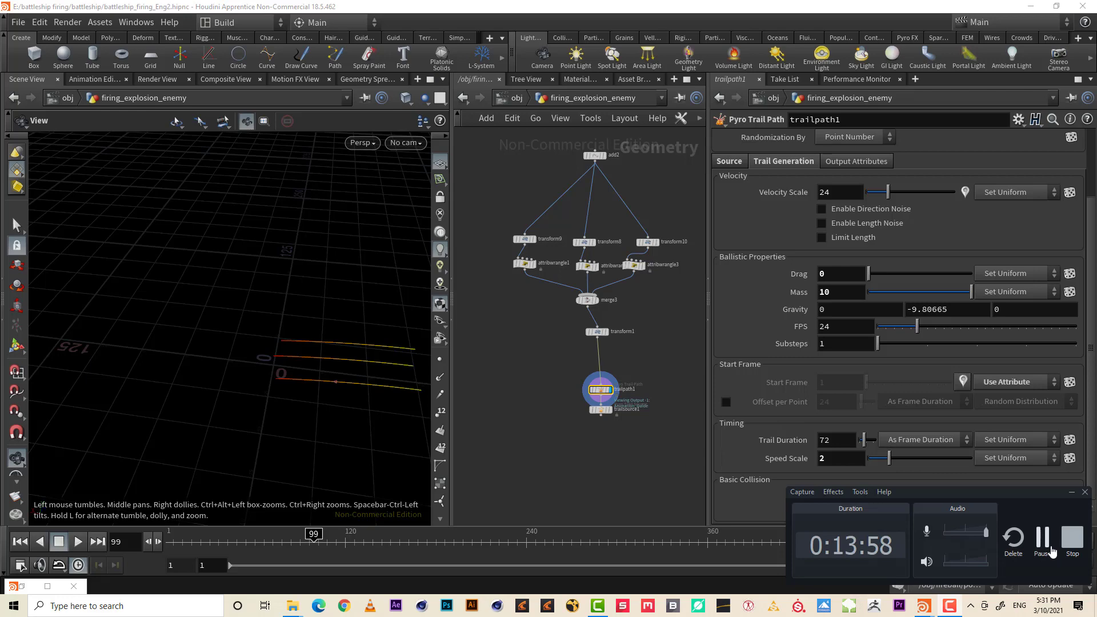
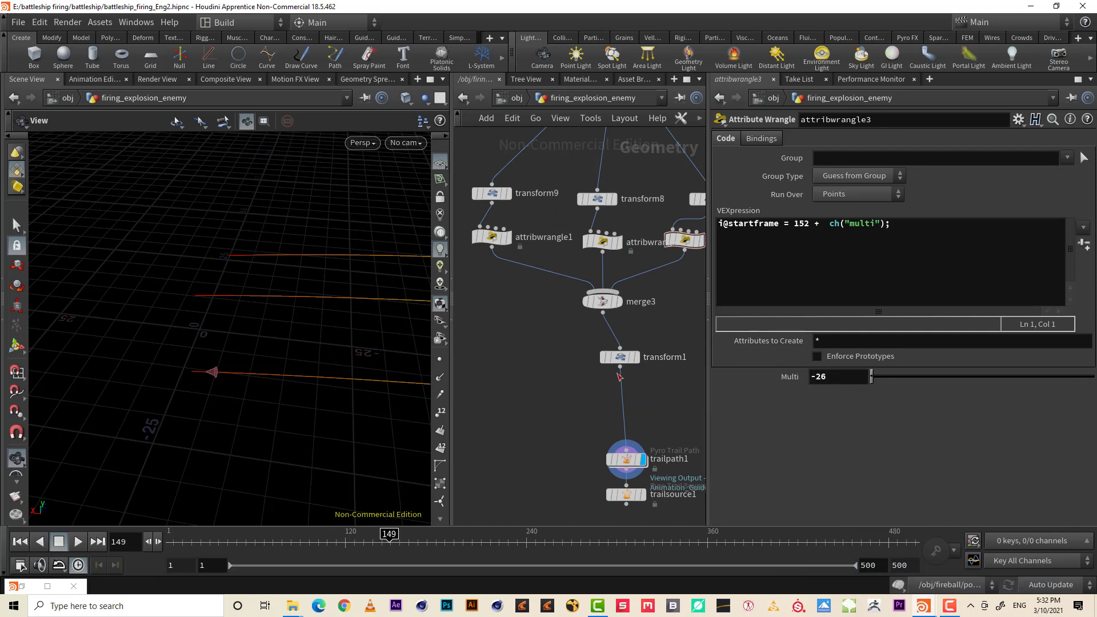
Review the timing settings of trailpath1 and examine the projectile motion up to frame 146 from a low side angle
middle_click_drag(548, 400, 488, 308)
left_click(568, 367)
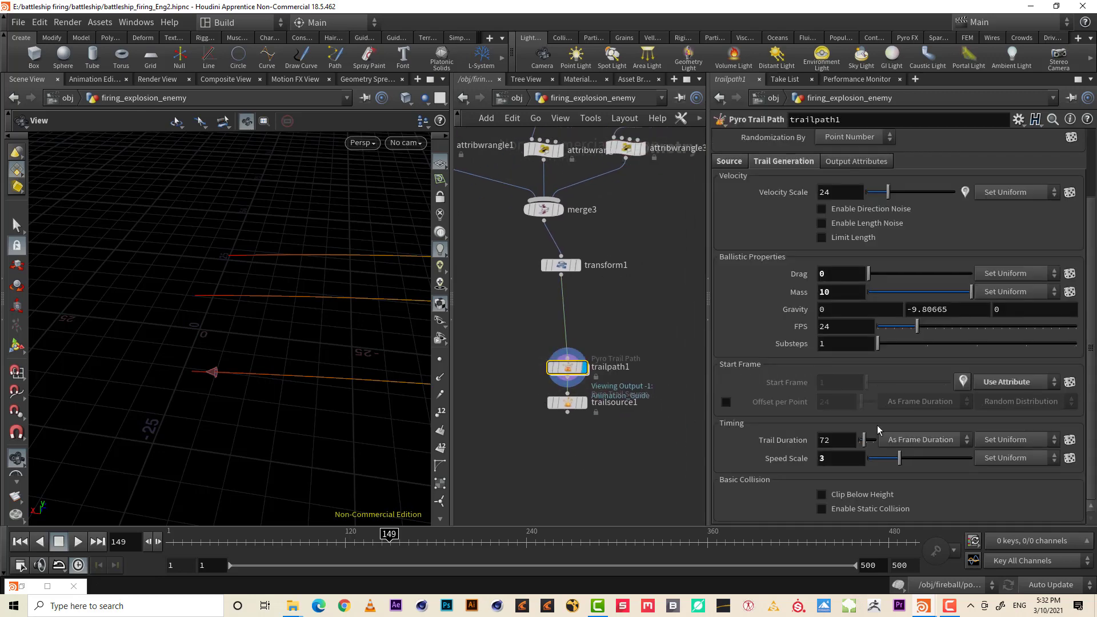
left_click_drag(194, 542, 384, 549)
left_click_drag(171, 435, 194, 366)
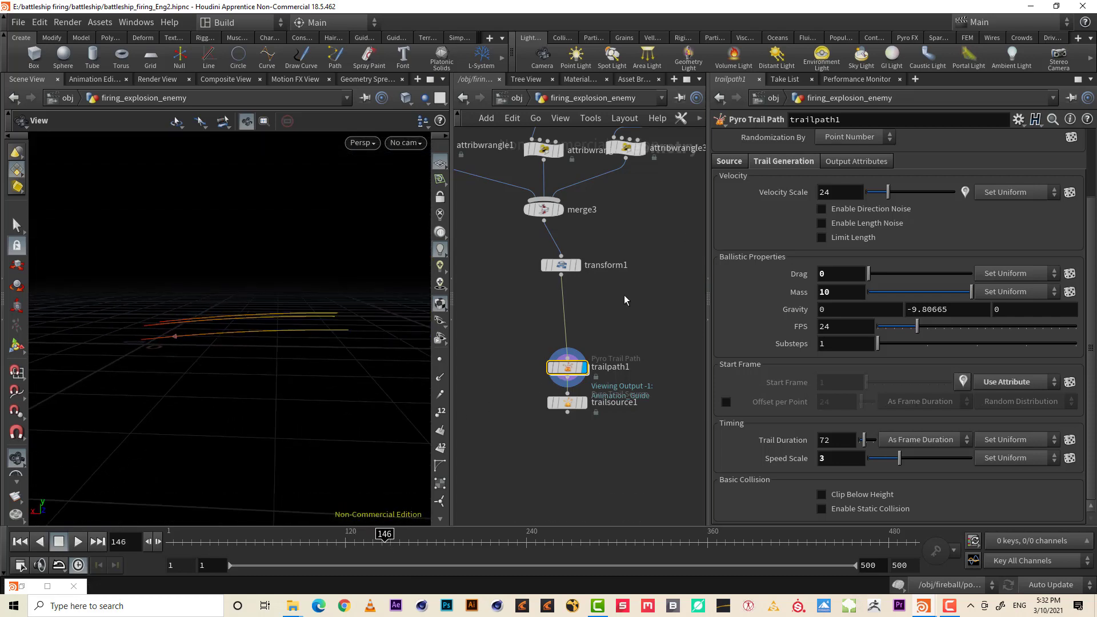
Move the trailsource1 node farther below trailpath1 and make it the displayed node
middle_click_drag(650, 441, 658, 455)
left_click(576, 417)
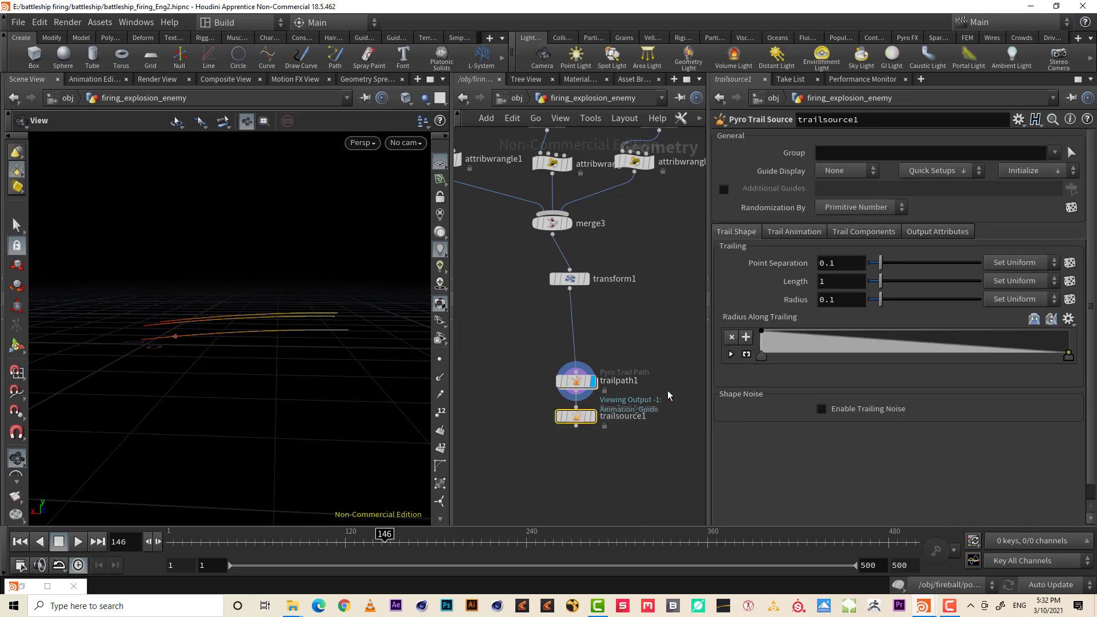
left_click(577, 381)
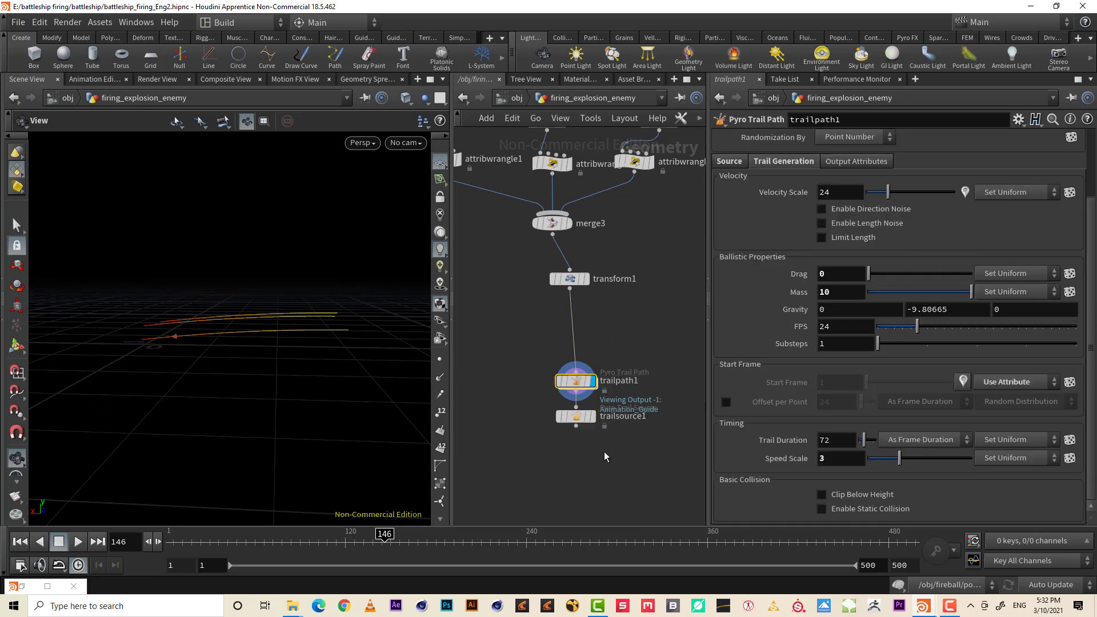
left_click(582, 423)
left_click_drag(583, 427, 583, 460)
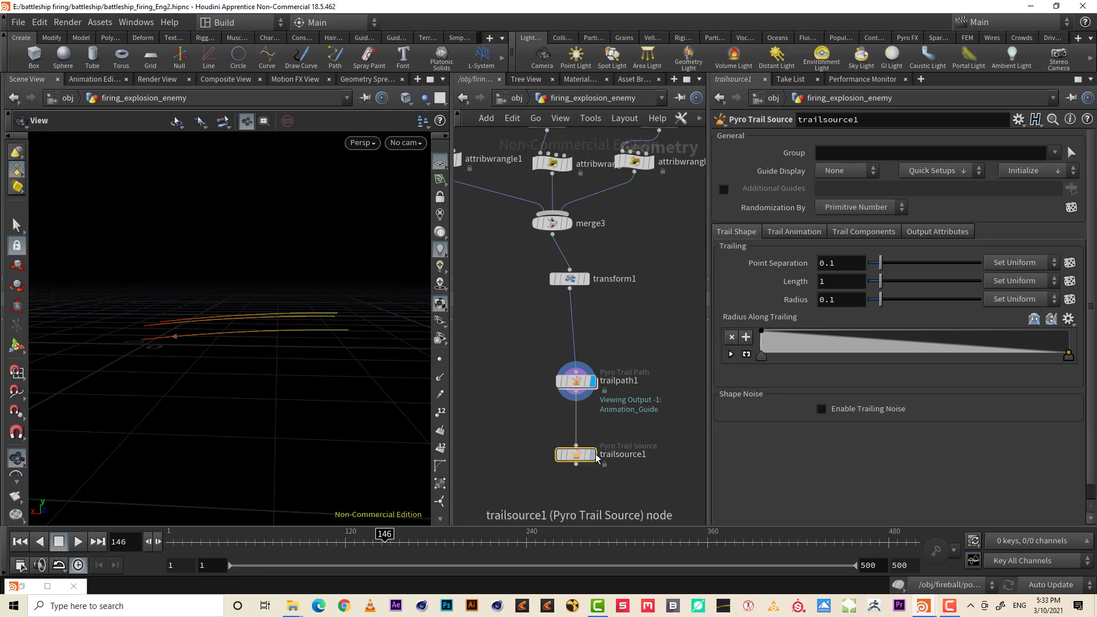
mouse_move(597, 458)
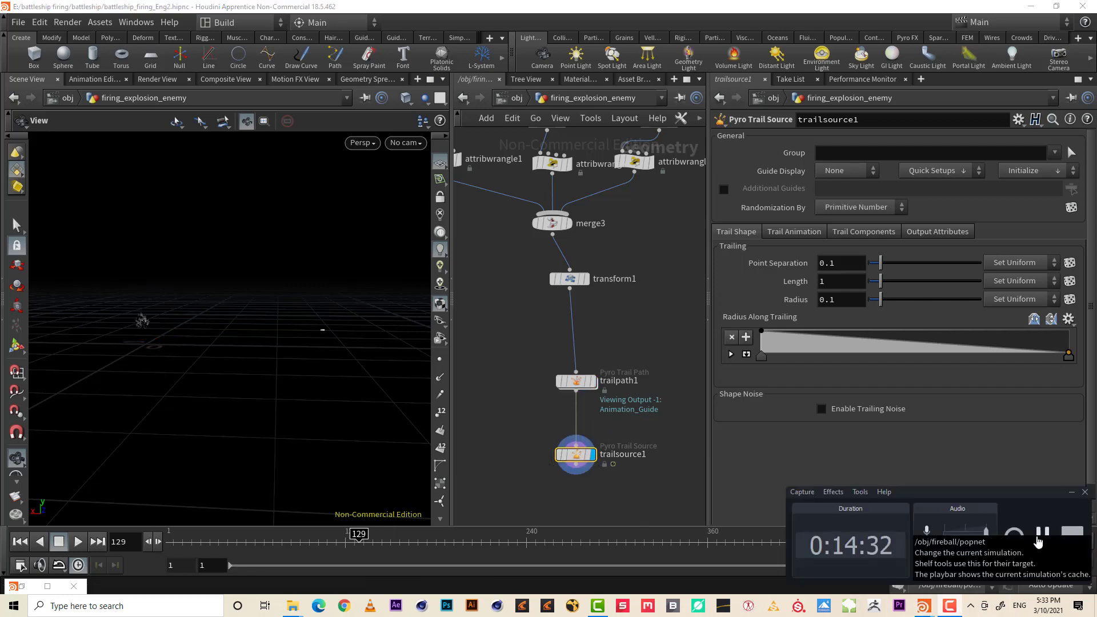
Add a second pyro source to trailsource1 and set the Source 1 attribute to Temperature
left_click(1042, 543)
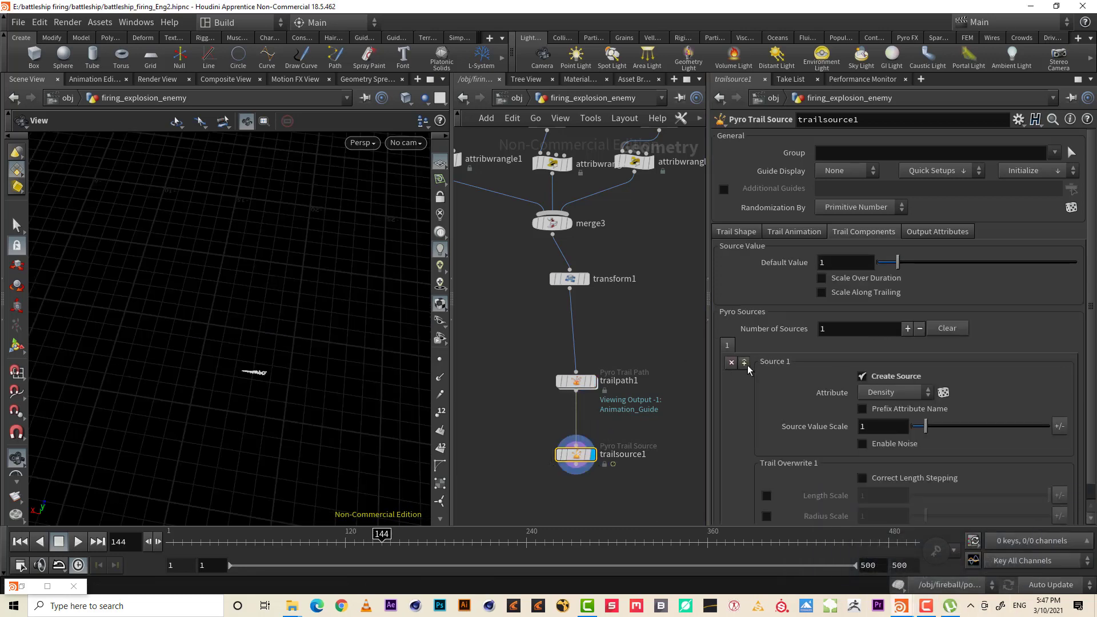
left_click(747, 364)
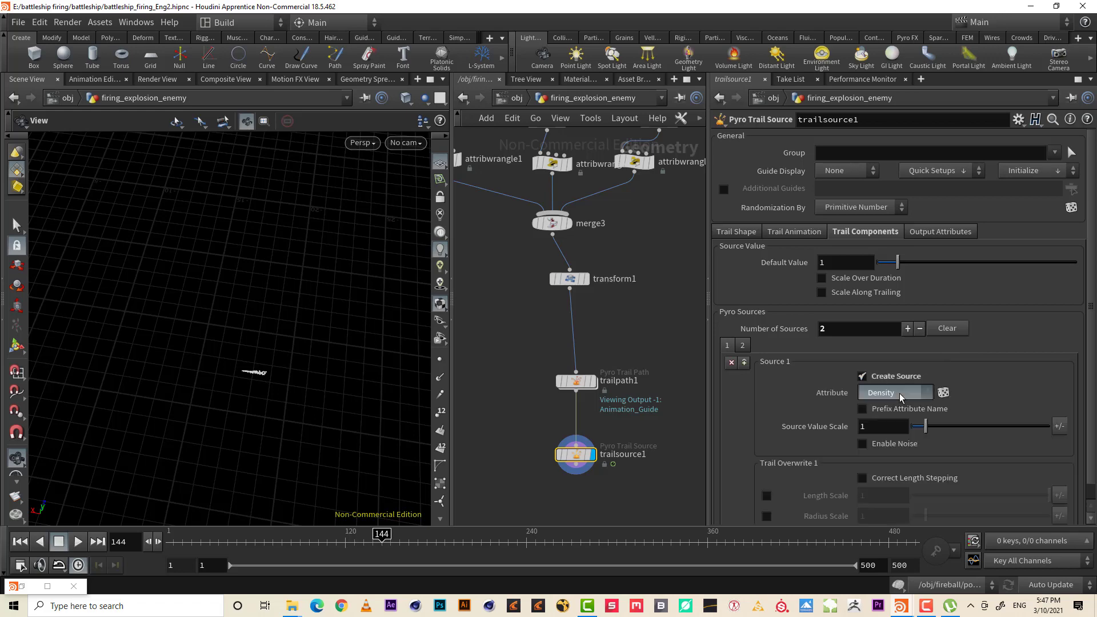
left_click(901, 397)
left_click(903, 421)
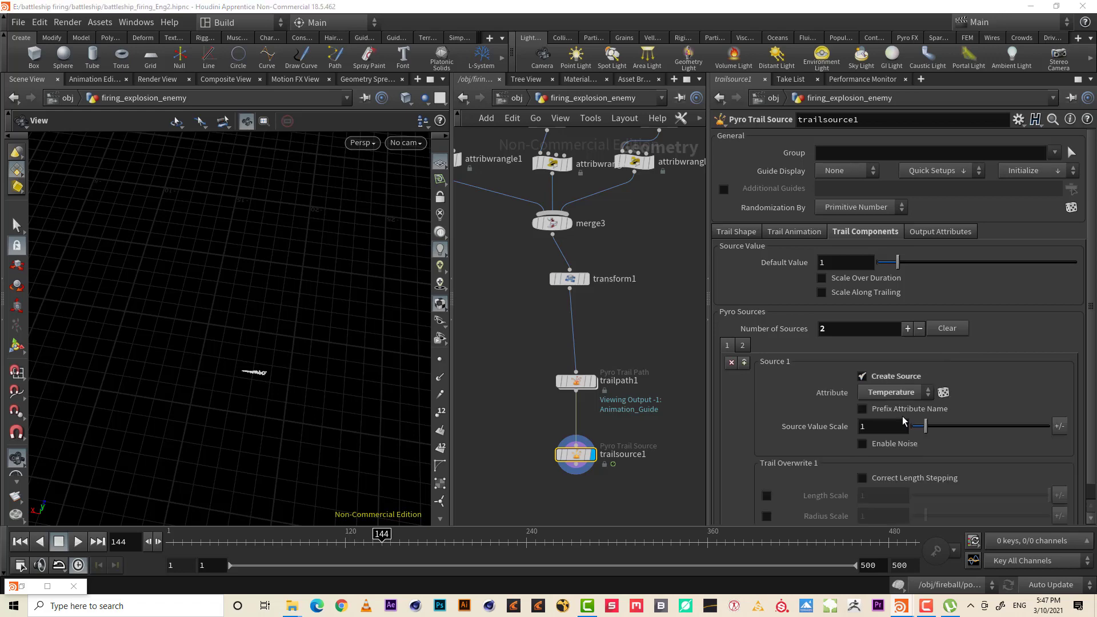
left_click_drag(287, 375, 335, 372)
middle_click_drag(274, 375, 339, 369)
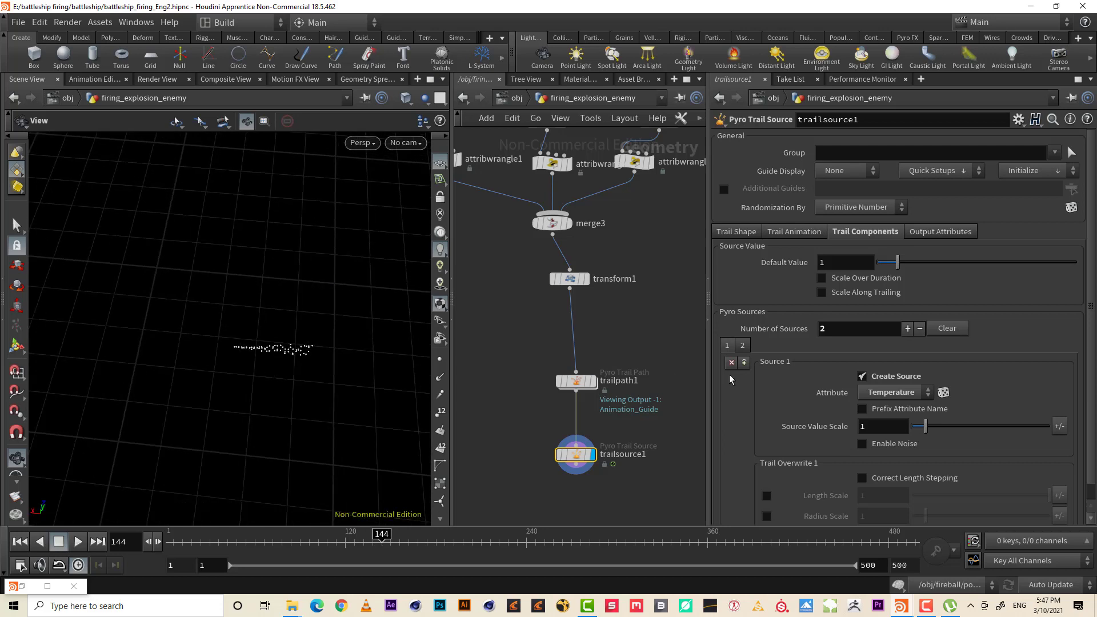
Add a Pyro Configure Ground Explosion setup beside the trailpath1 and trailsource1 nodes
middle_click_drag(643, 498, 616, 448)
left_click_drag(616, 448, 472, 372)
middle_click_drag(672, 351, 631, 358)
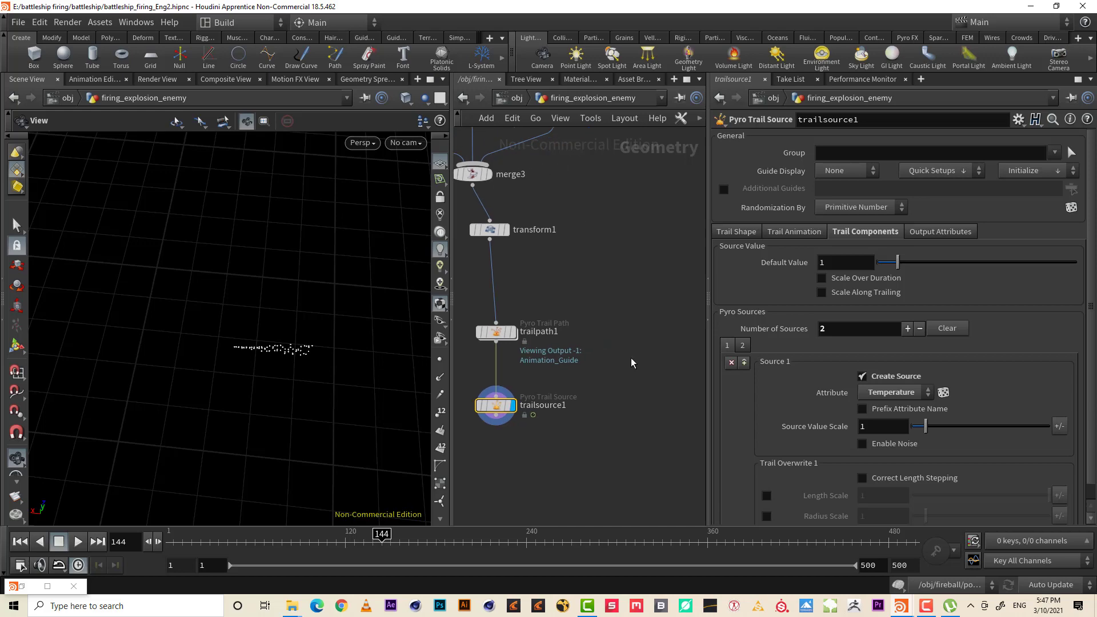
key("Tab")
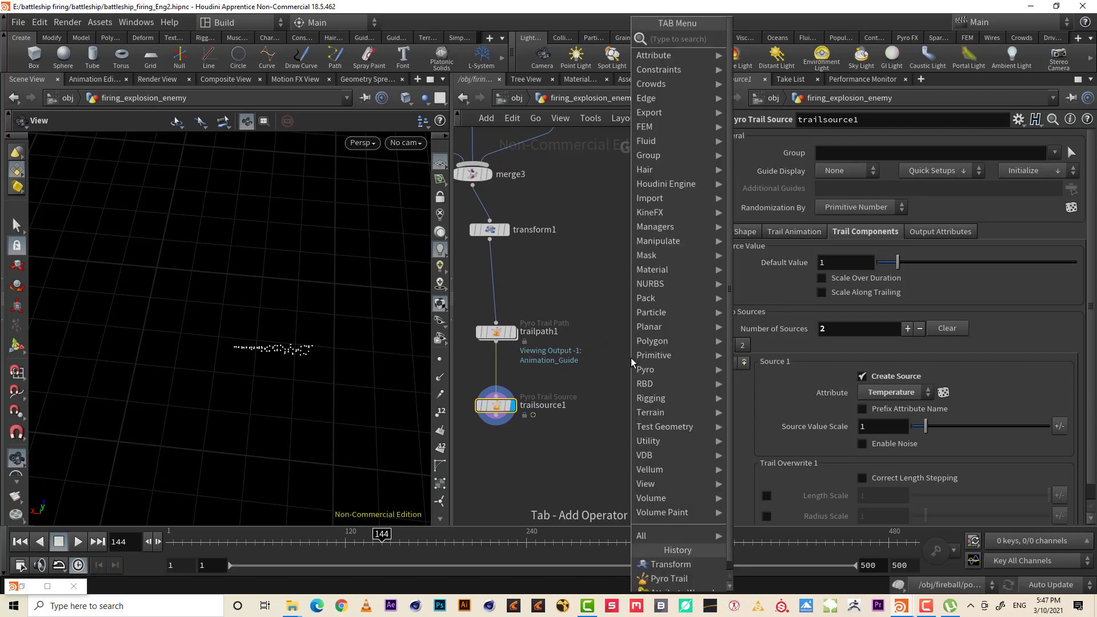
type("pro")
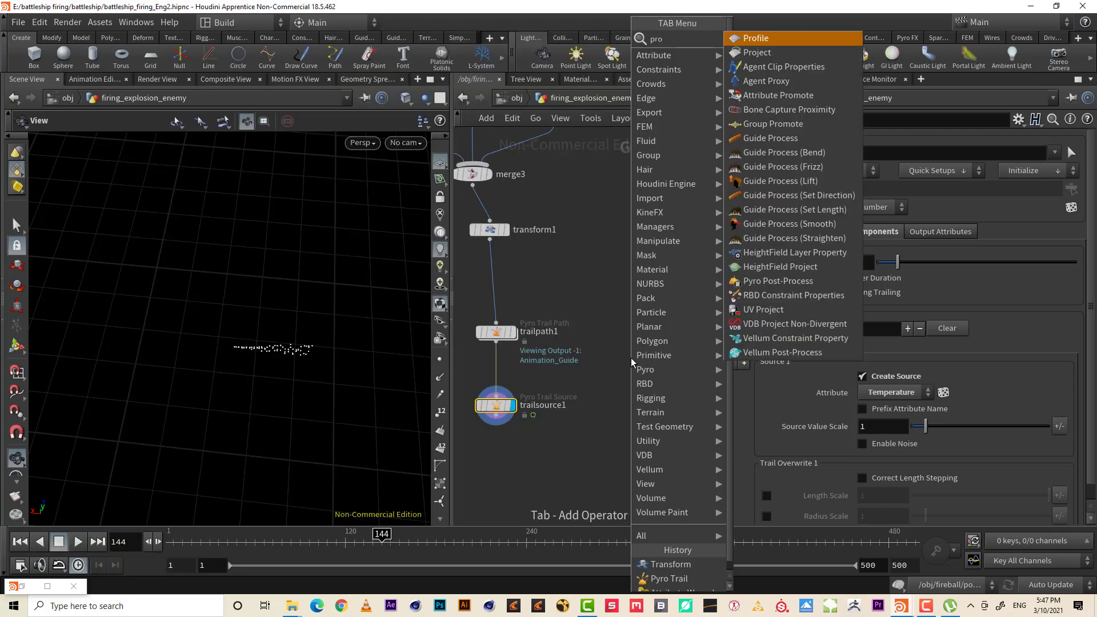
key("BackSpace")
type("yro")
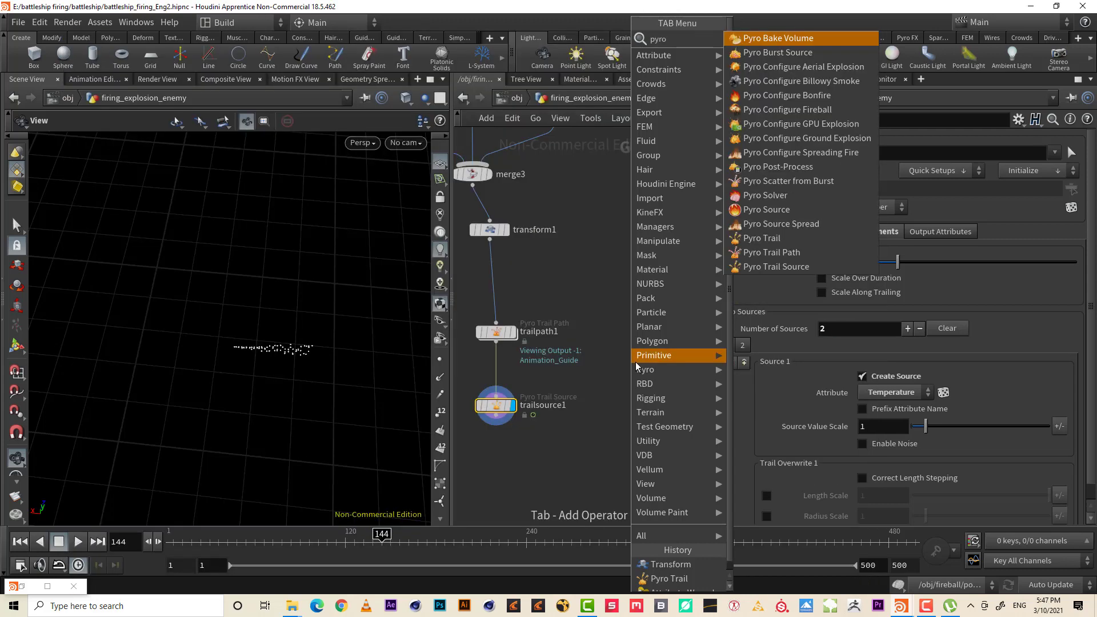
type(" go")
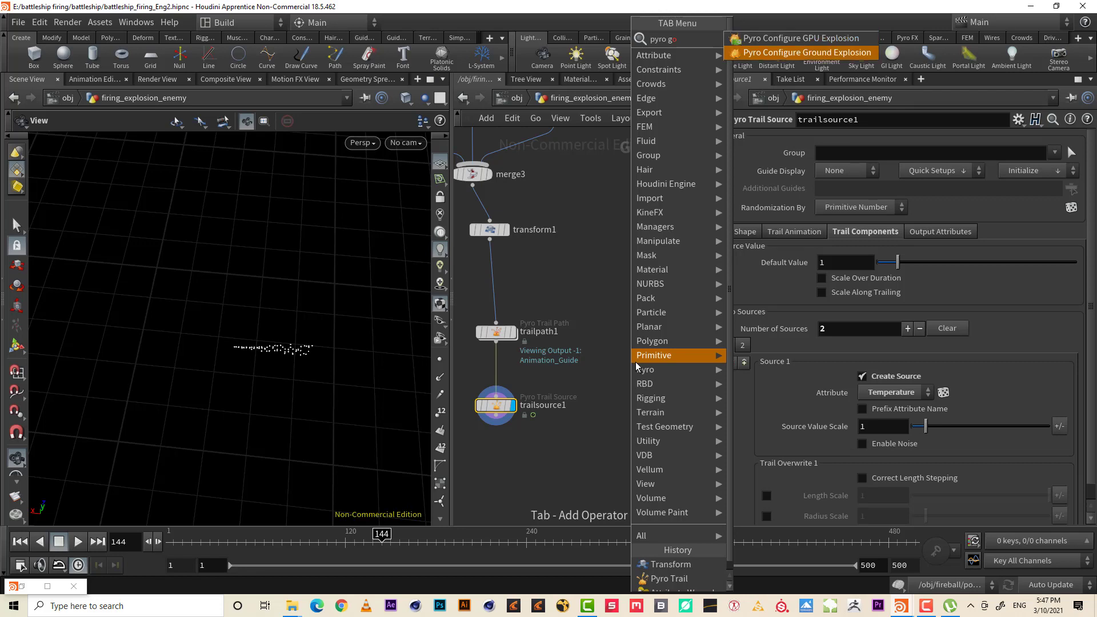
key("Return")
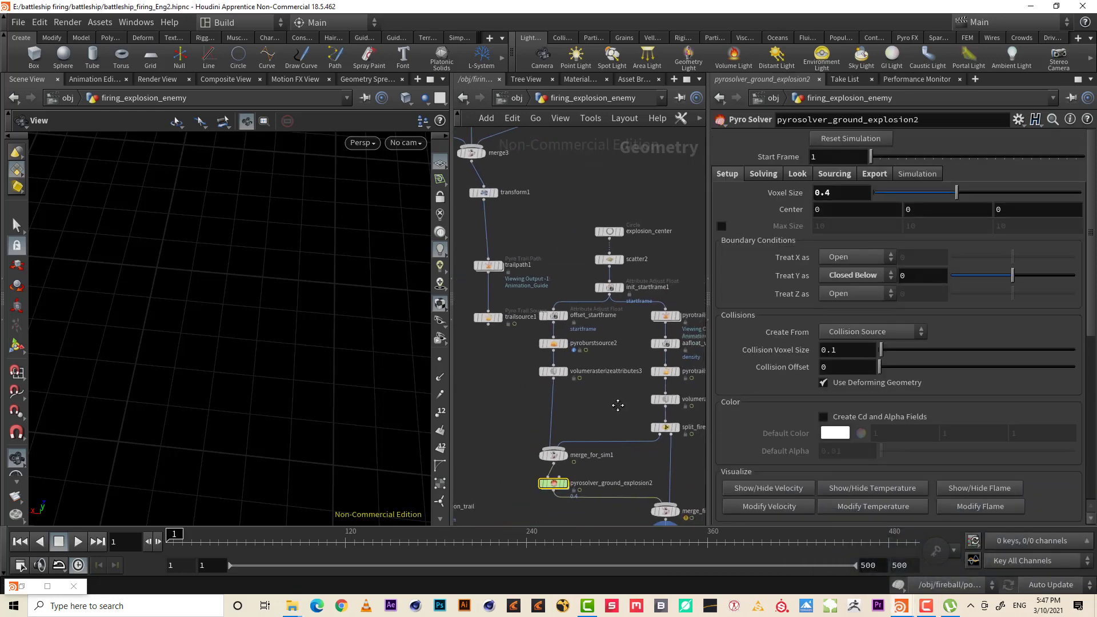
Delete the ground explosion's nodes above pyrotrailsource2 and its whole burst source branch, then connect trailpath1 to pyrotrailsource2
left_click_drag(660, 375, 505, 218)
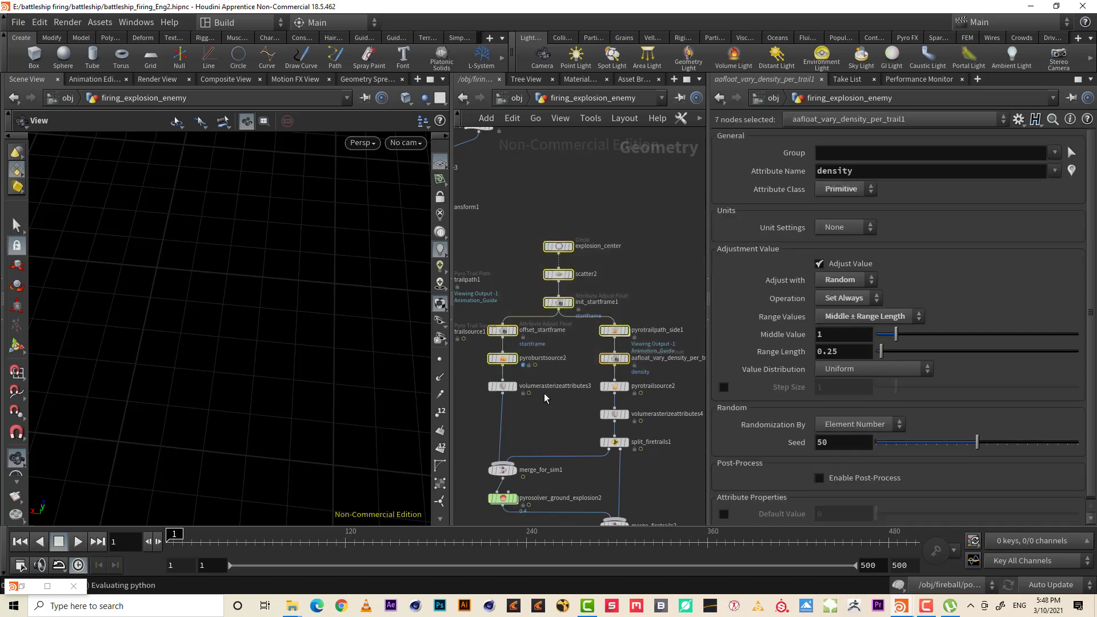
key("Delete")
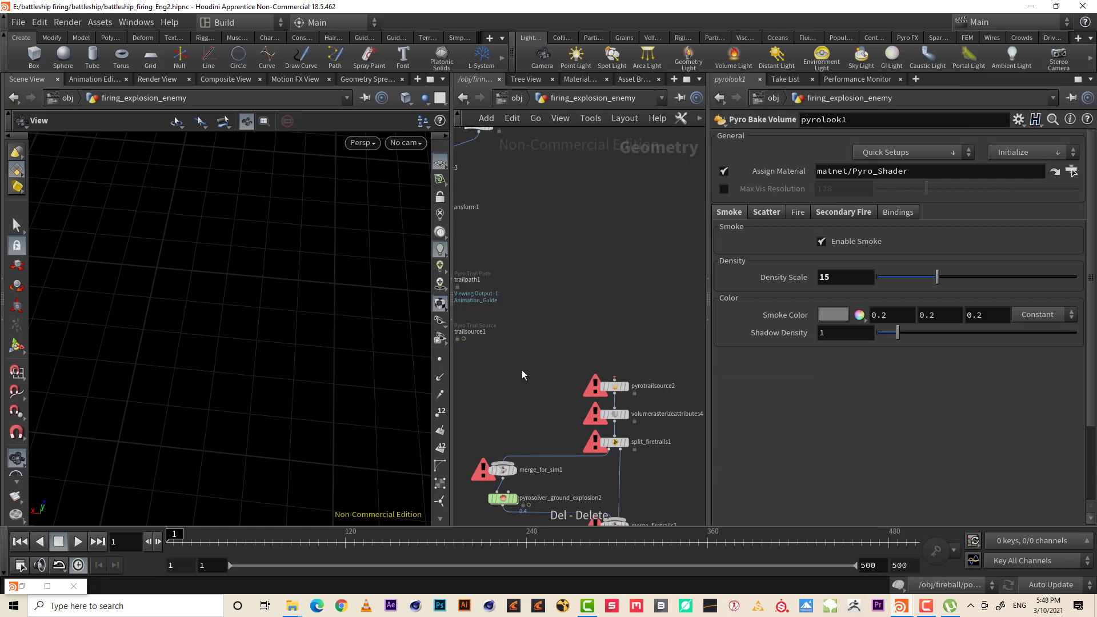
middle_click_drag(548, 400, 597, 389)
left_click(490, 279)
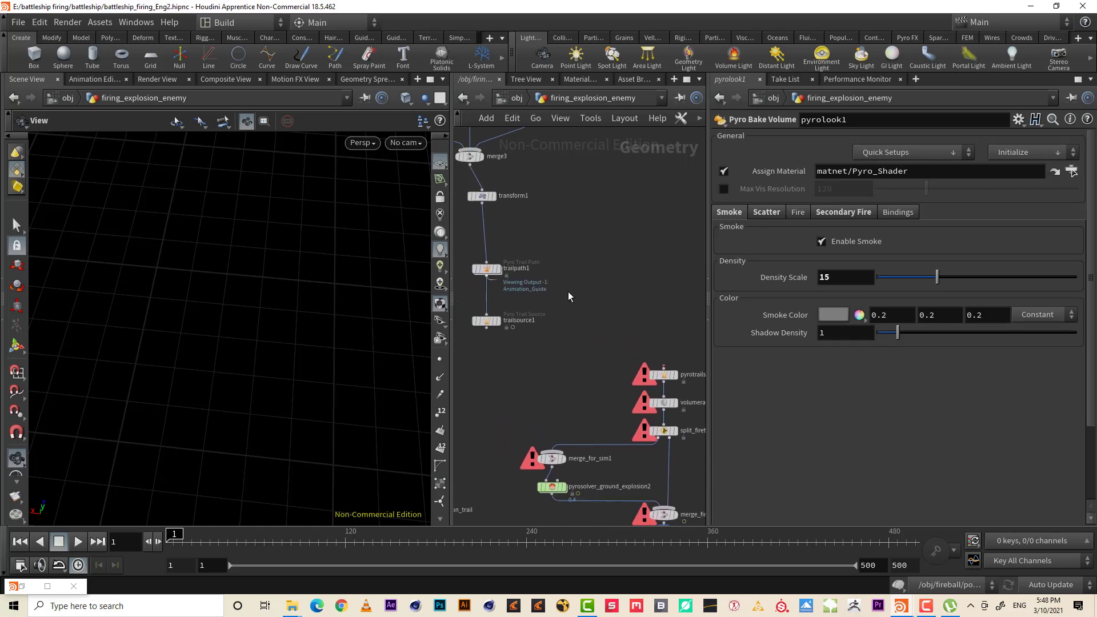
left_click(664, 368)
middle_click_drag(686, 295, 637, 346)
left_click(636, 342)
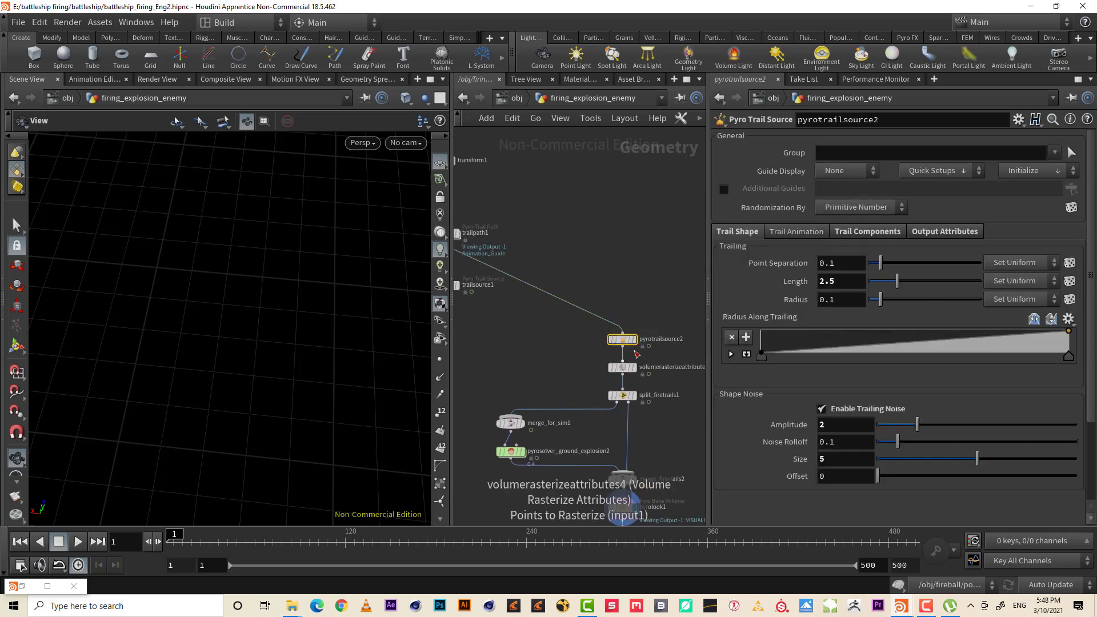
Compare the Trail Shape settings of trailsource1 with those of pyrotrailsource2, and check trailpath1
middle_click_drag(627, 241, 667, 267)
left_click(486, 259)
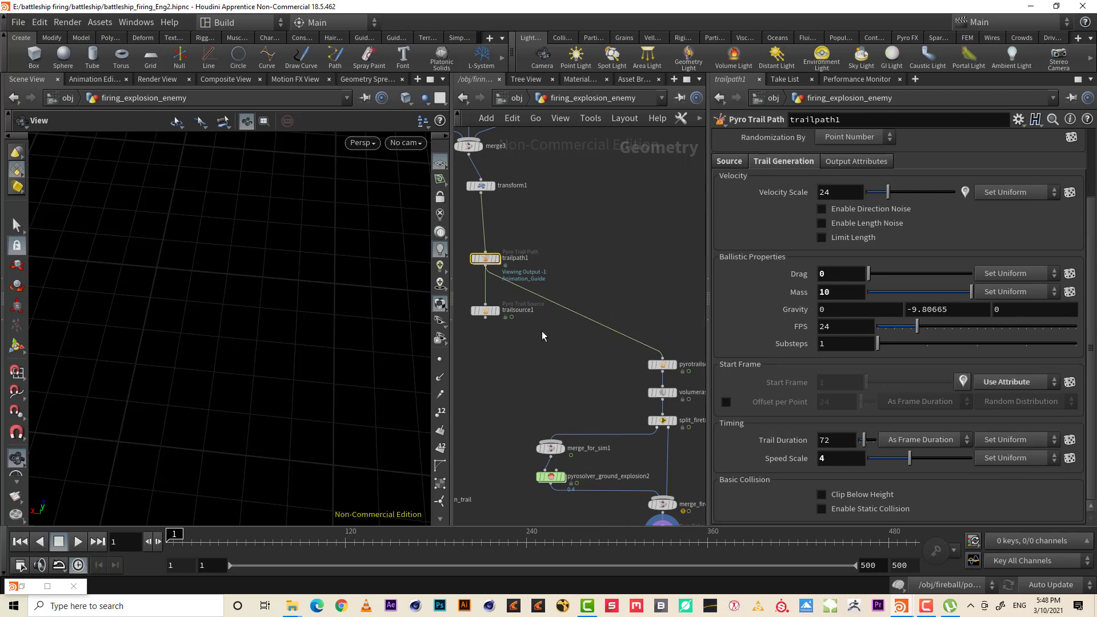
left_click(486, 310)
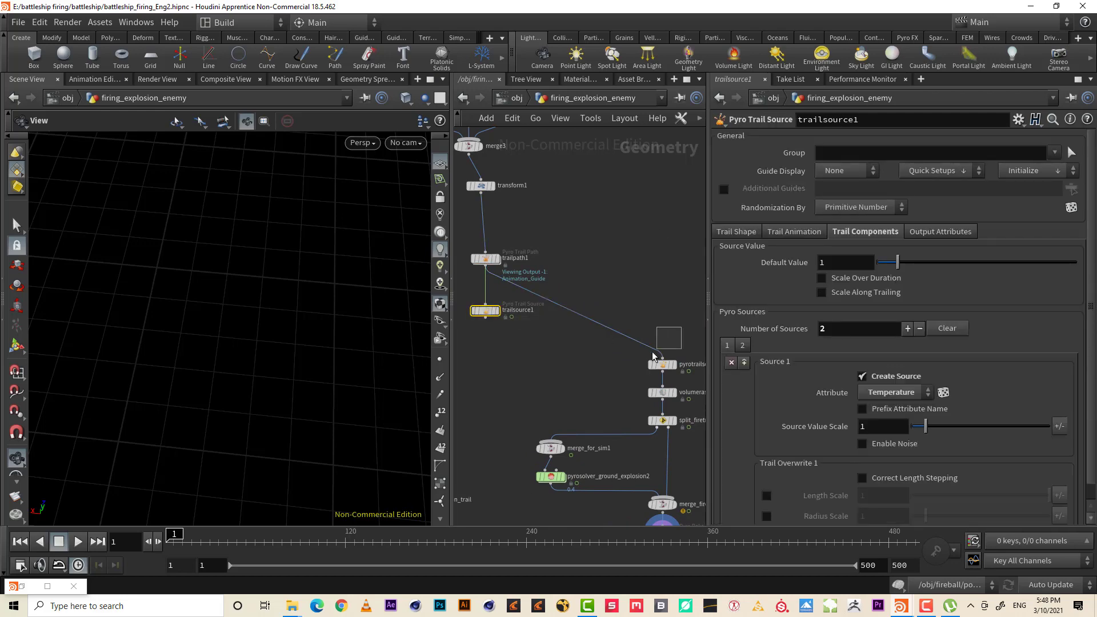
left_click(662, 364)
left_click(479, 311)
left_click(743, 232)
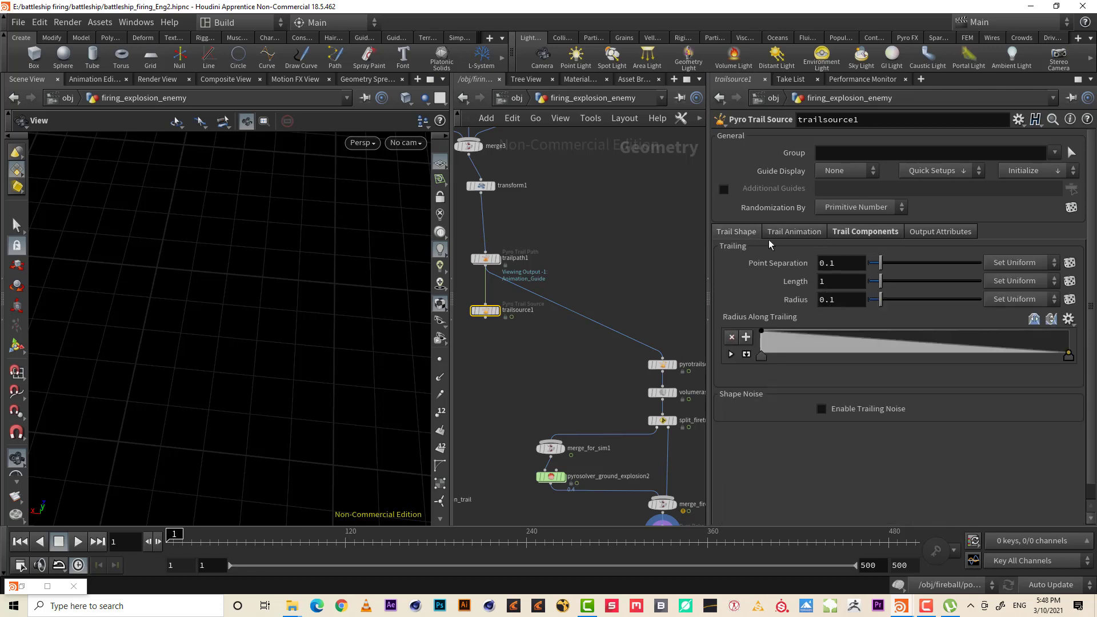
left_click(662, 364)
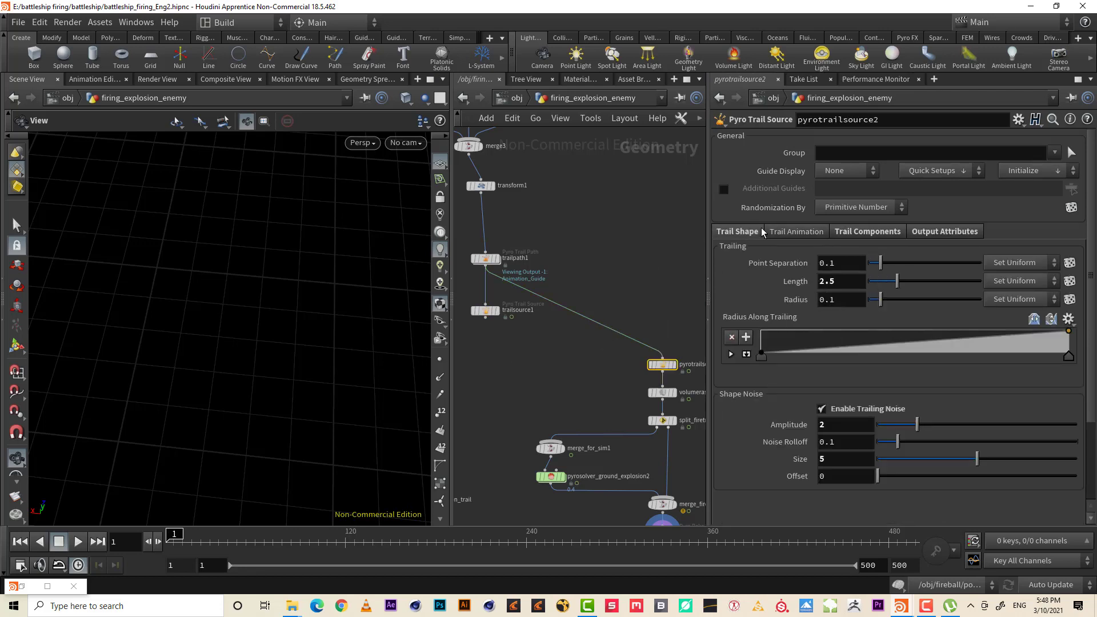
left_click_drag(520, 333, 463, 308)
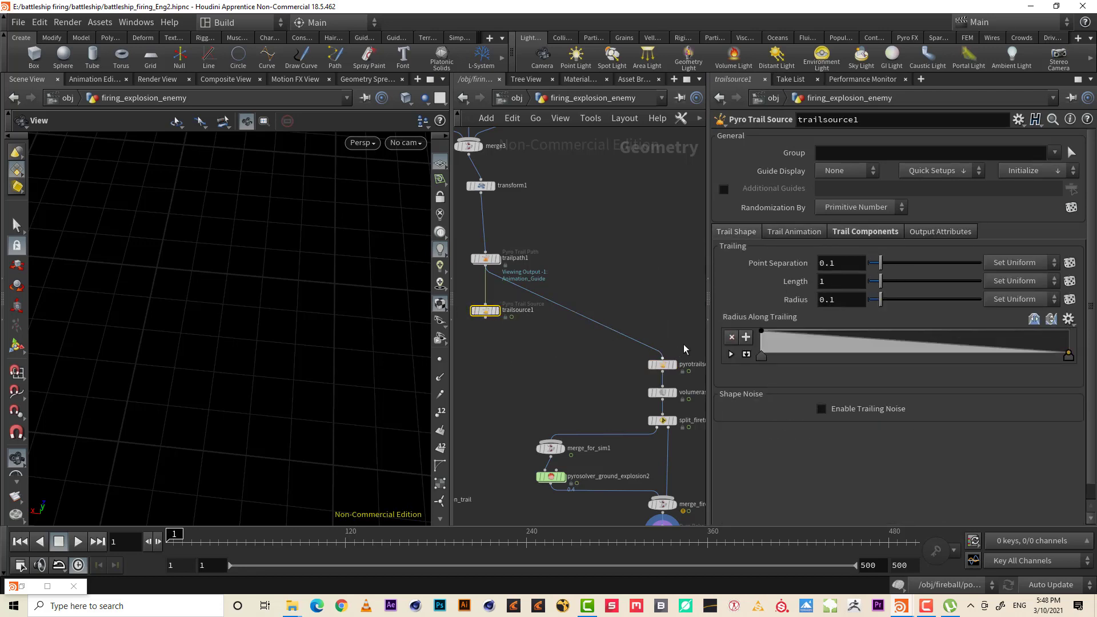
Display pyrotrailsource2 and reverse its Radius Along Trailing ramp to taper from full radius at the start to zero at the end
left_click(662, 365)
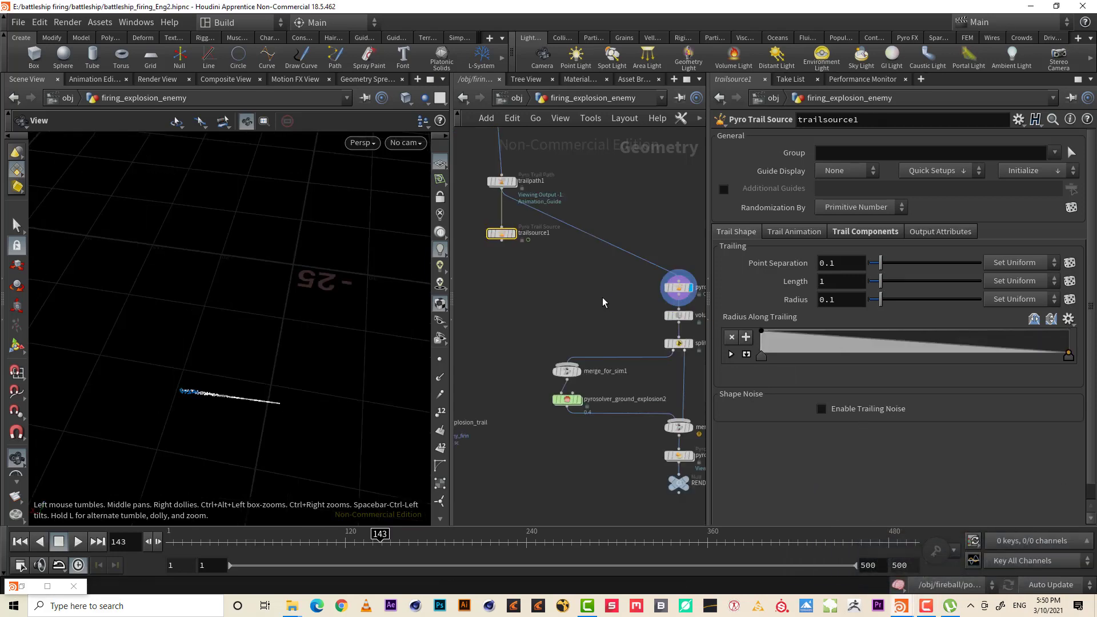
left_click(679, 288)
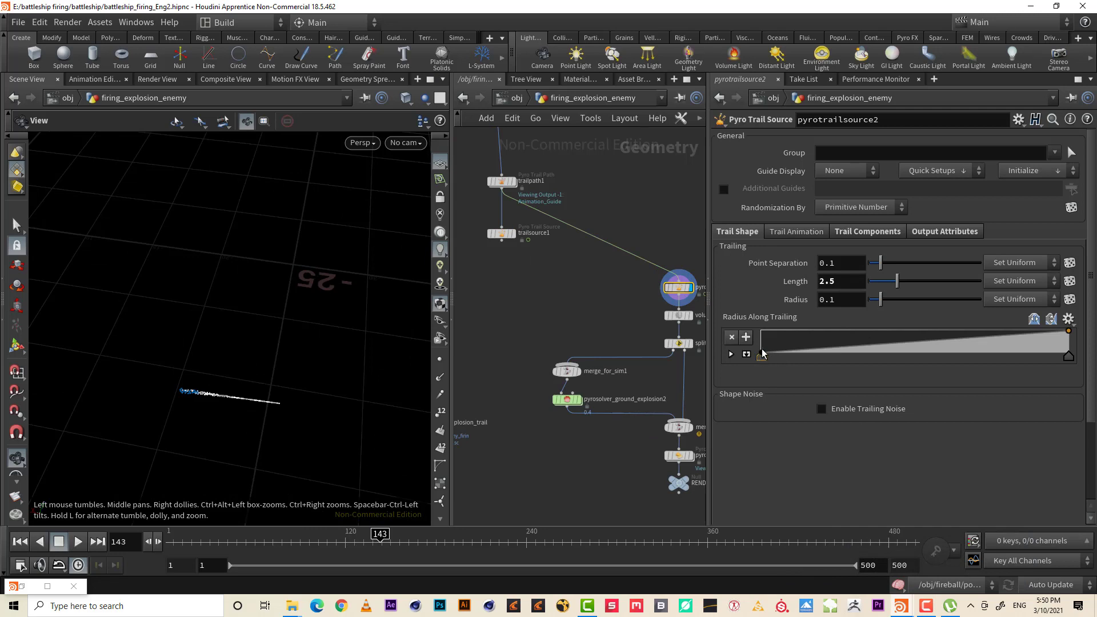
left_click_drag(762, 354, 762, 331)
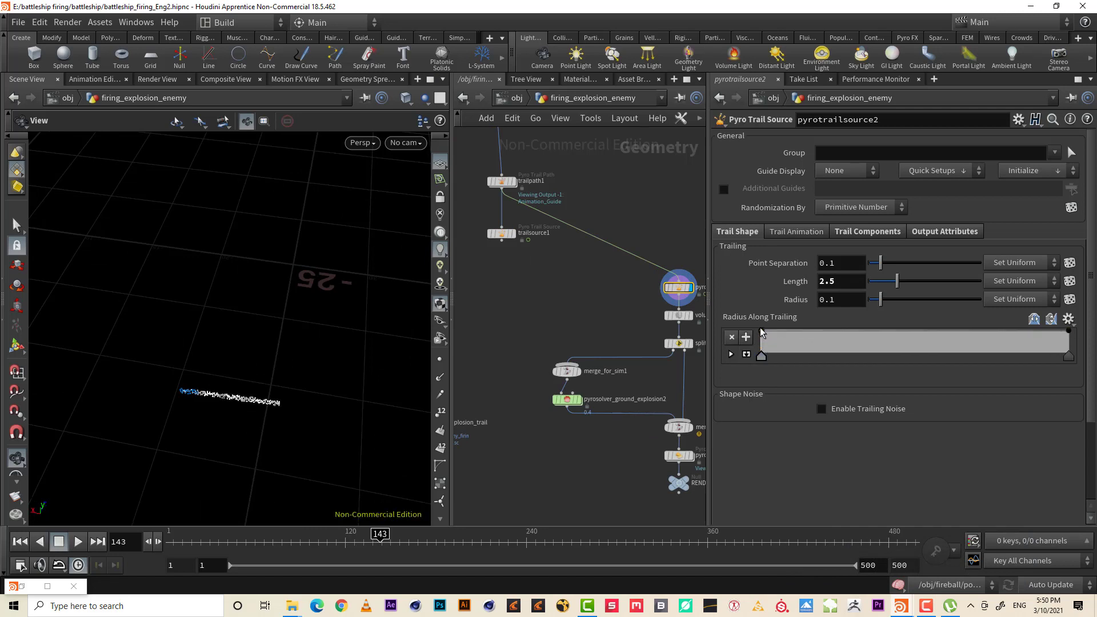
left_click(1072, 338)
left_click_drag(1070, 336, 1086, 365)
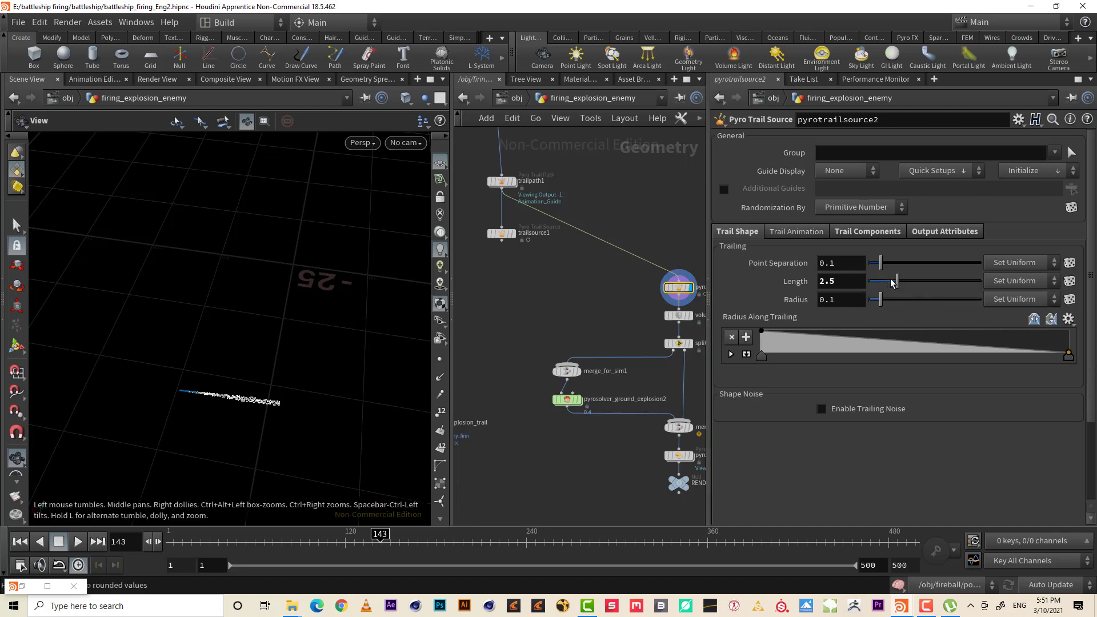
Set the trailing Length of pyrotrailsource2 to 1
left_click_drag(894, 283, 893, 282)
key("ctrl+z")
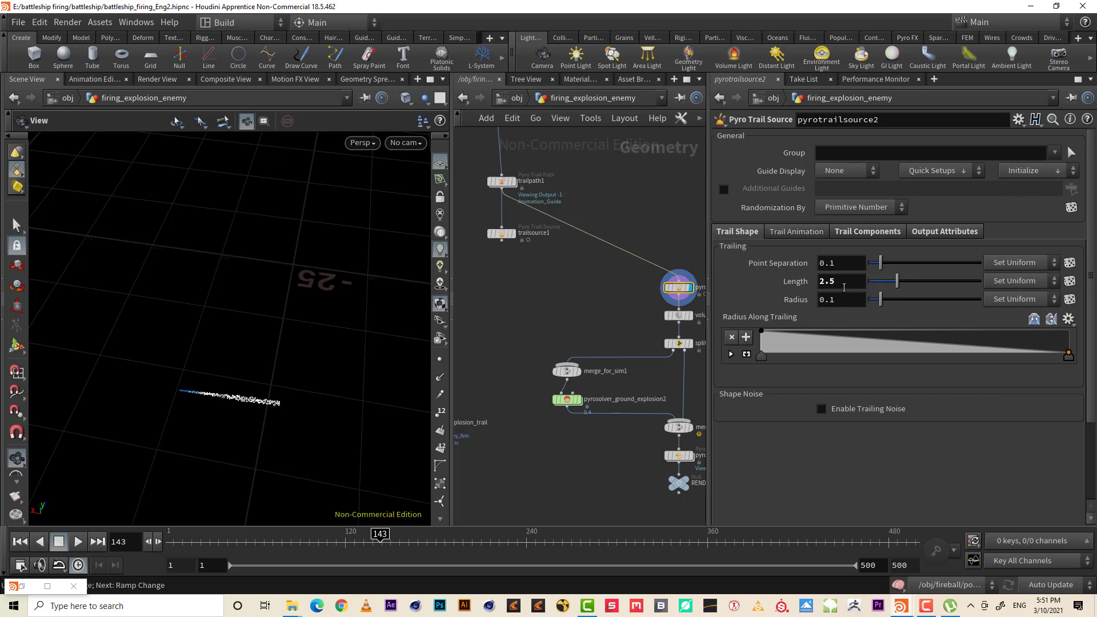
left_click(844, 283)
key("ctrl+a")
type("1")
key("Return")
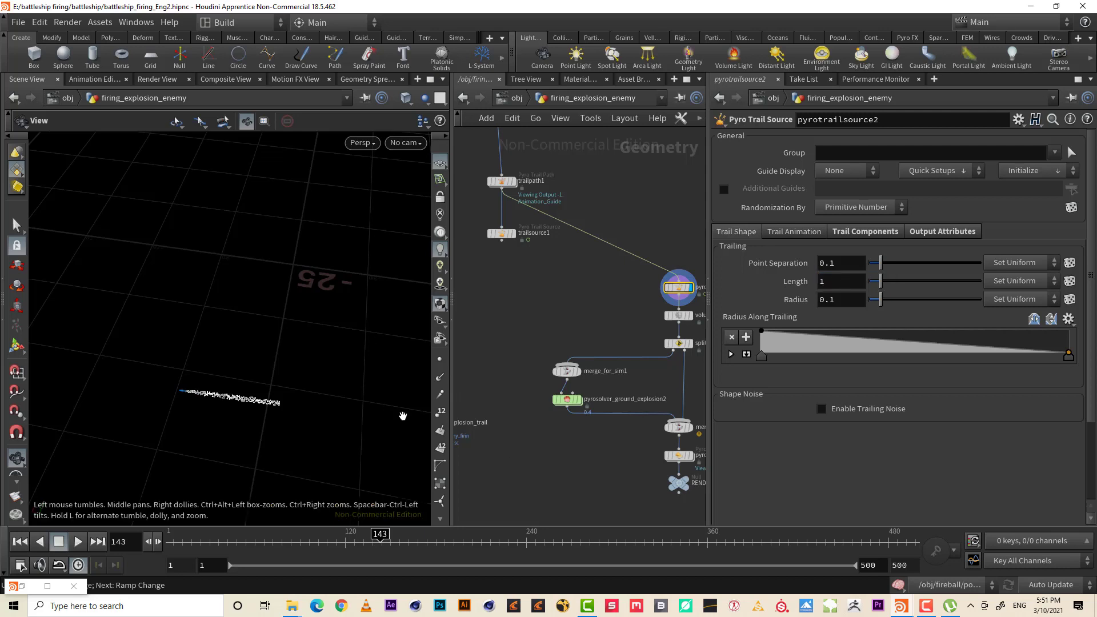
Enable Trailing Noise on pyrotrailsource2, comparing the trail with and without it, and set the shape noise Amplitude to 0.25
key("h")
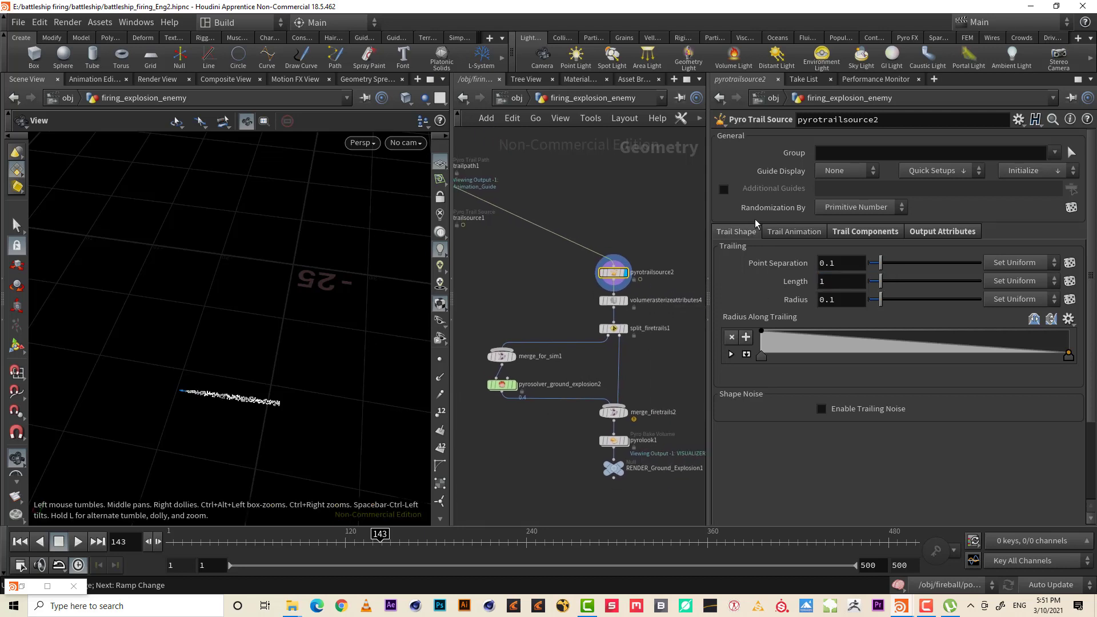
left_click(779, 231)
left_click(869, 234)
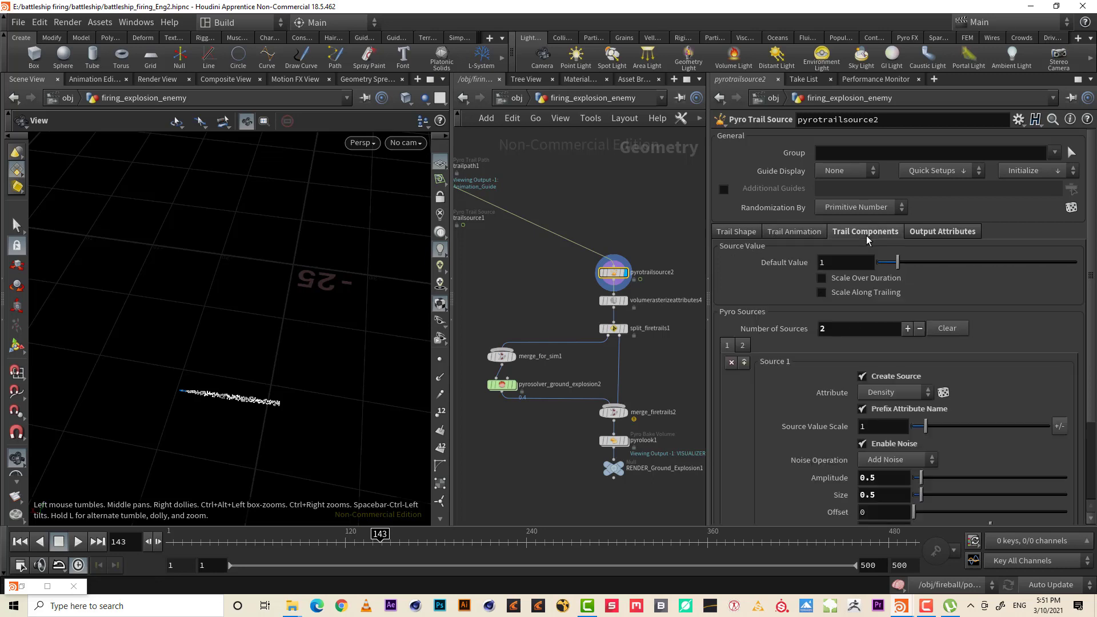
left_click(774, 235)
left_click(850, 410)
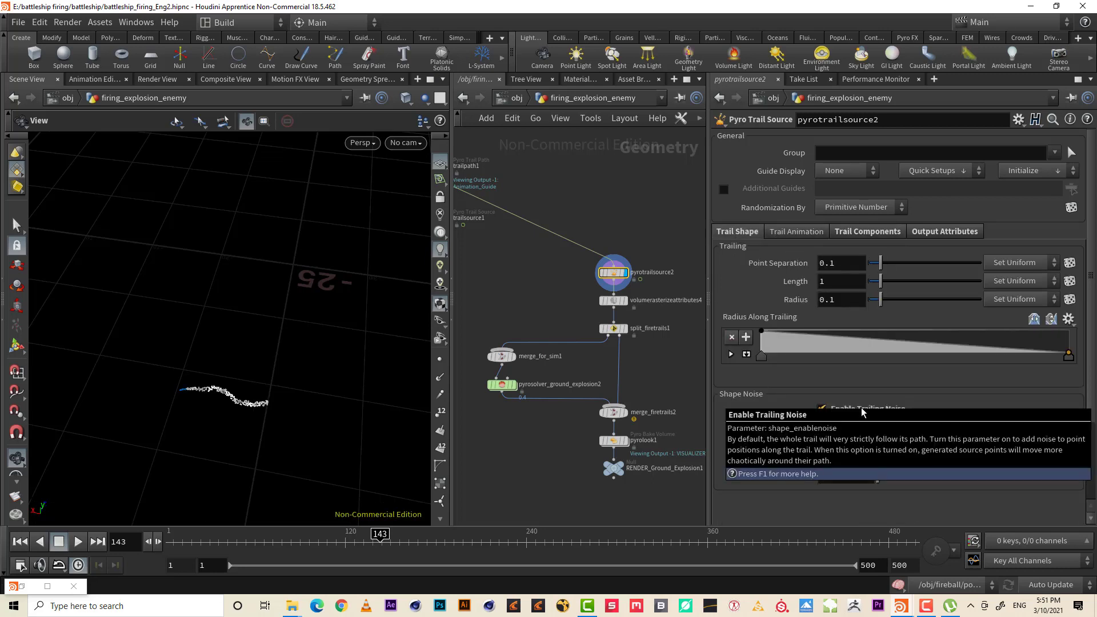
left_click(859, 410)
left_click_drag(343, 410, 301, 425)
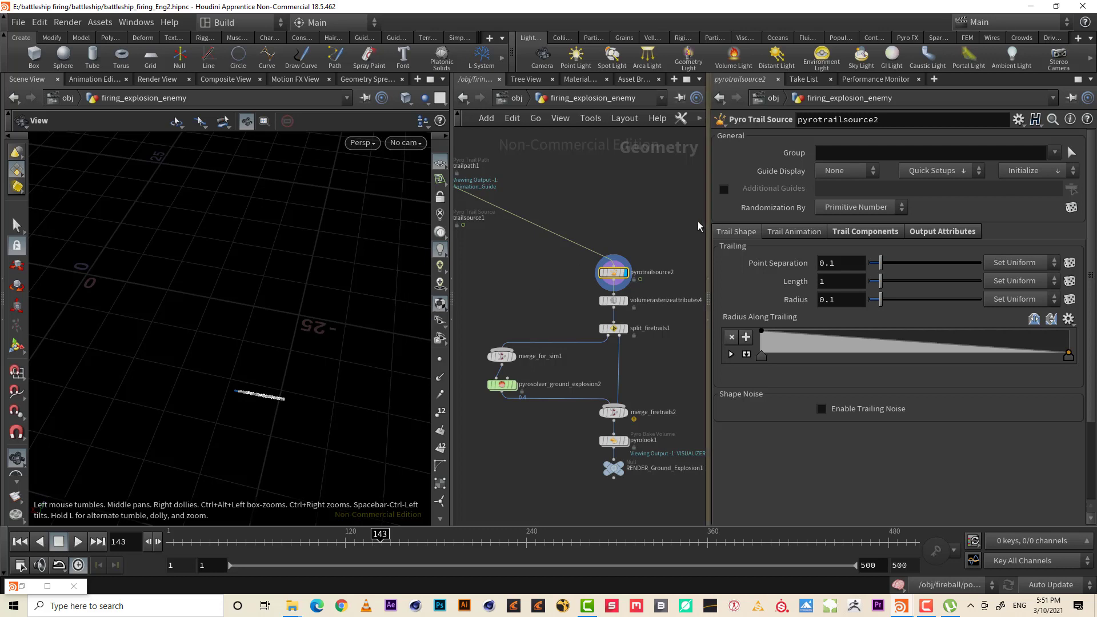
left_click(823, 408)
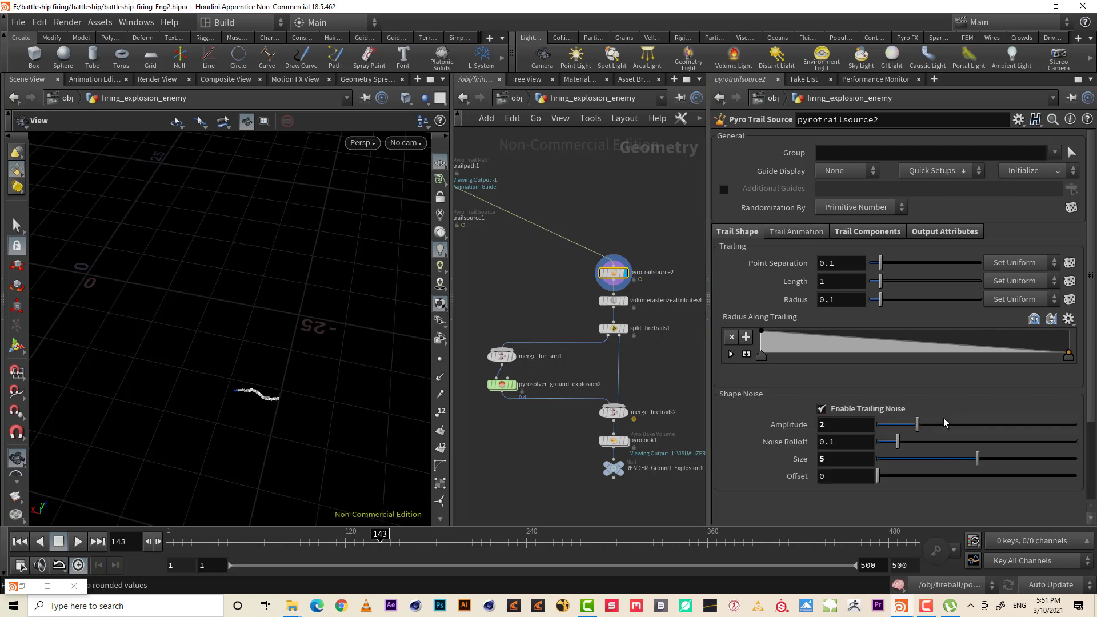
left_click_drag(905, 429, 881, 429)
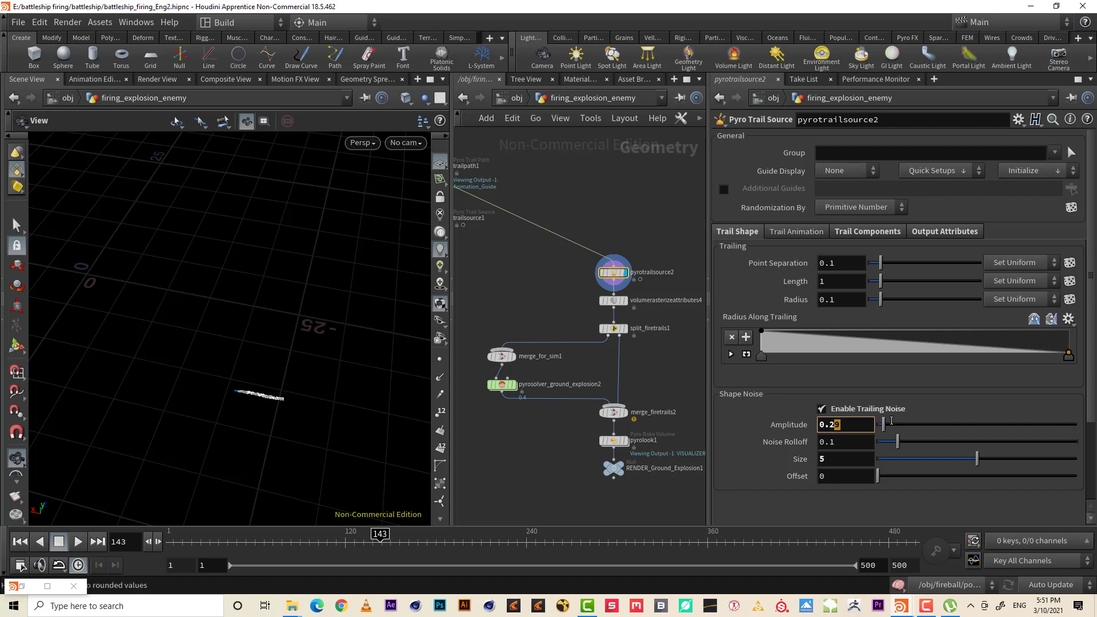
type("5")
key("Return")
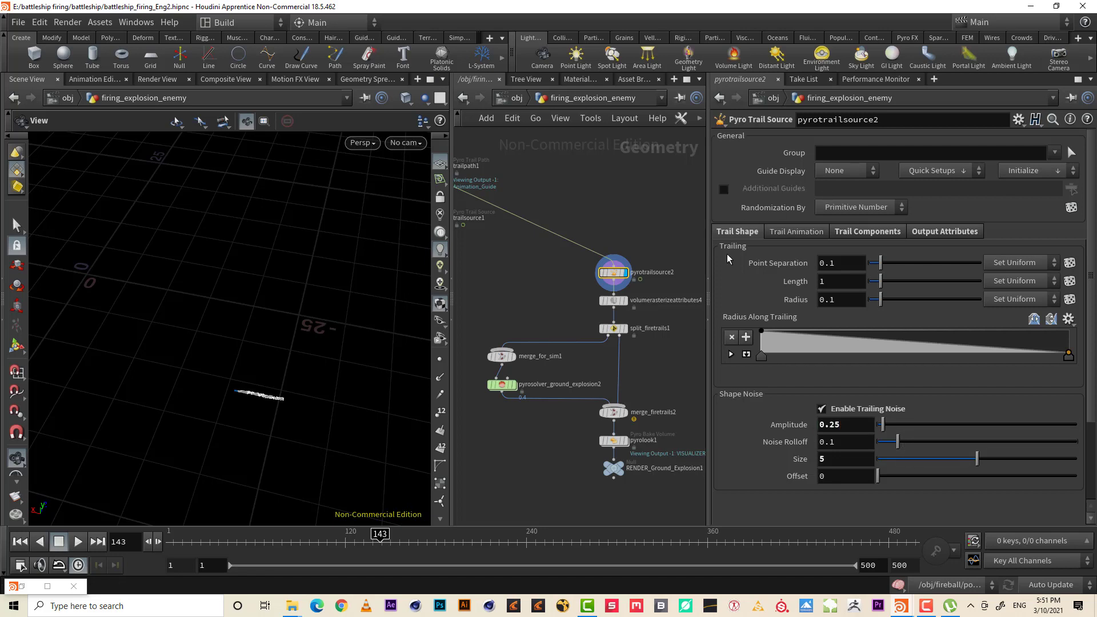
Review the Trail Components of pyrotrailsource2, checking the attribute, noise and length scale settings of Source 1 and Source 2
left_click(818, 233)
left_click(863, 232)
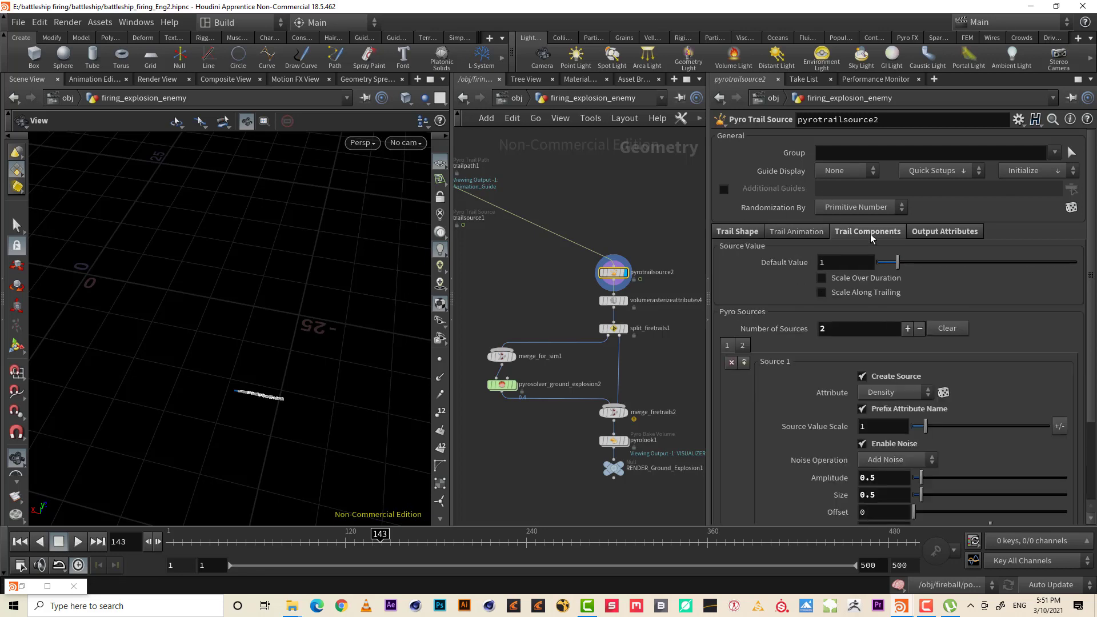
left_click(742, 345)
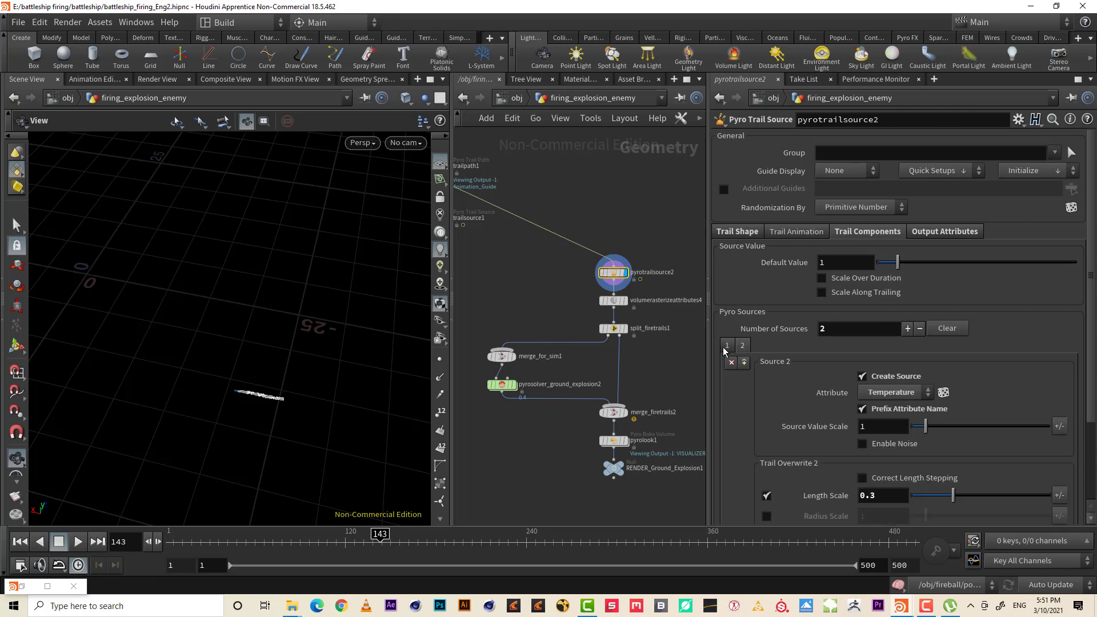
left_click(728, 345)
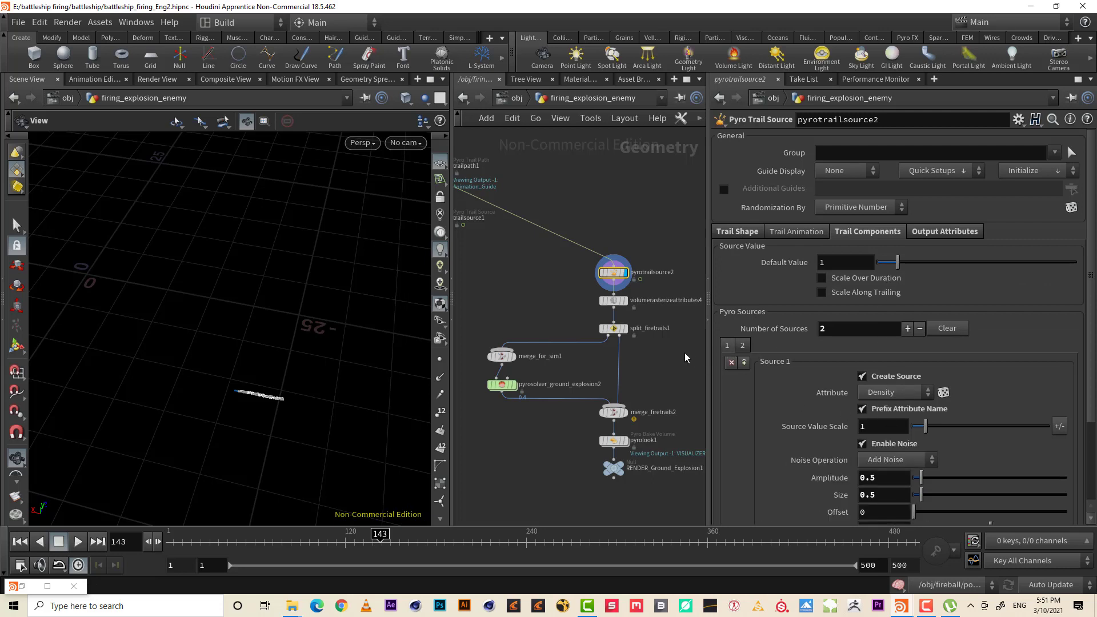
Display RENDER_Ground_Explosion1 and scrub to frame 121 to inspect the projectile trails up close
left_click(635, 464)
scroll(216, 387, "down", 5)
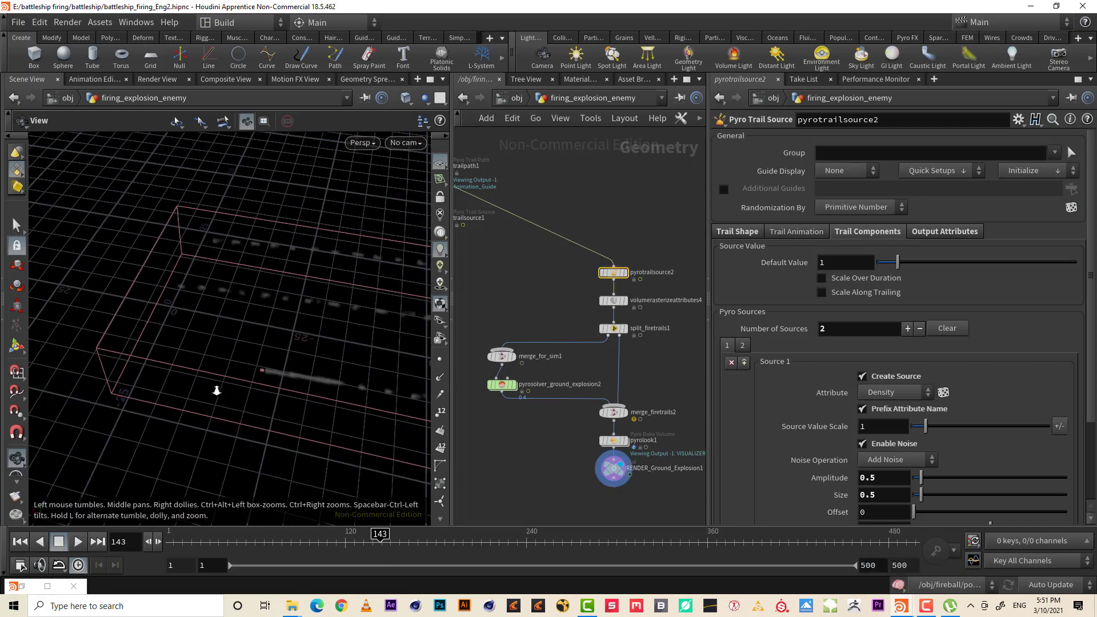
left_click(343, 539)
left_click_drag(344, 535, 316, 535)
left_click_drag(324, 532, 346, 532)
right_click_drag(216, 294, 343, 270)
left_click_drag(343, 270, 314, 313)
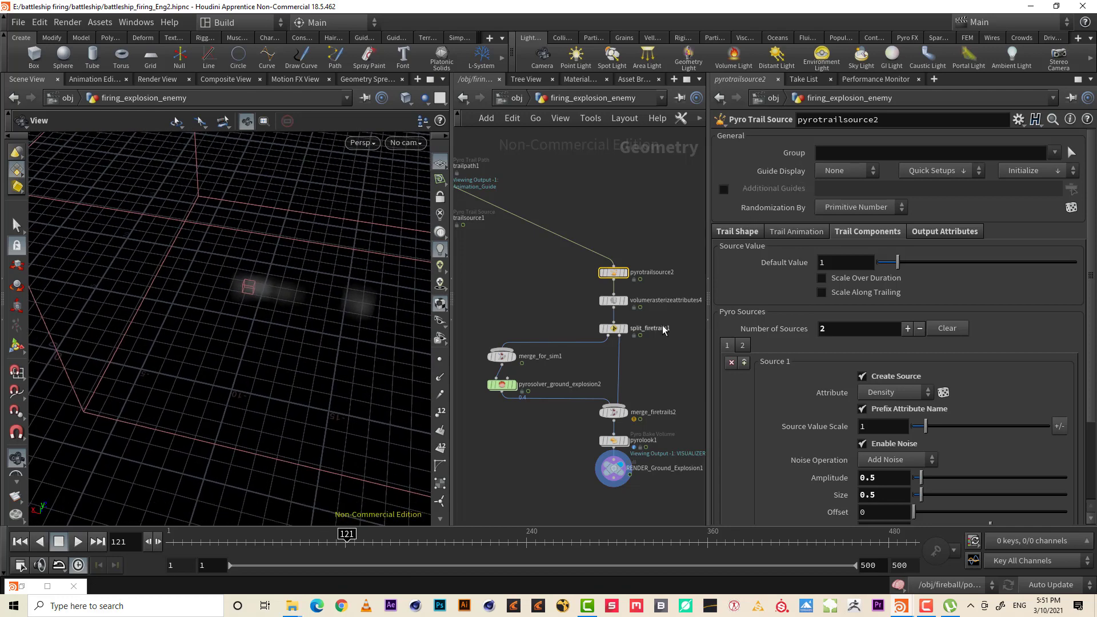
Review the setup and export fields of pyrosolver_ground_explosion2 and the smoke settings of pyrolook1
left_click(503, 384)
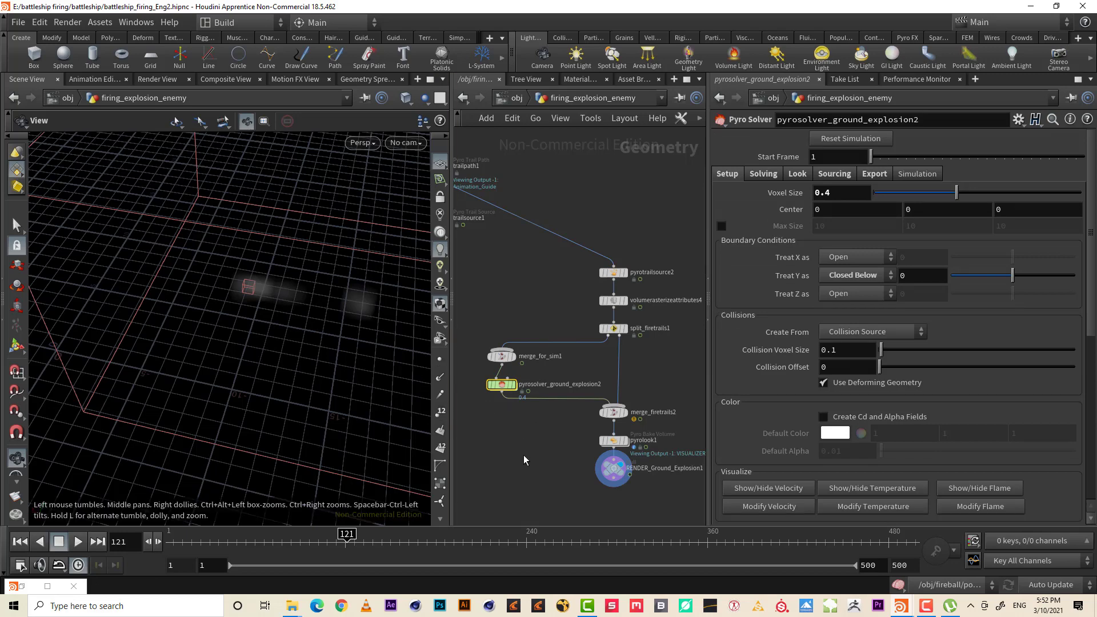
middle_click_drag(525, 460, 506, 386)
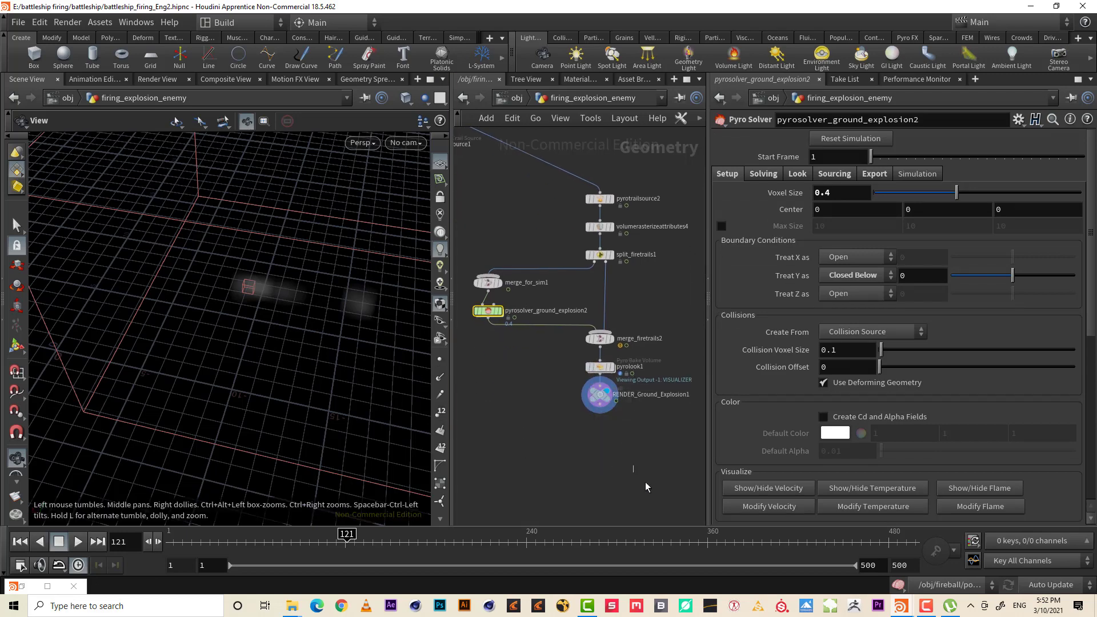
left_click(875, 174)
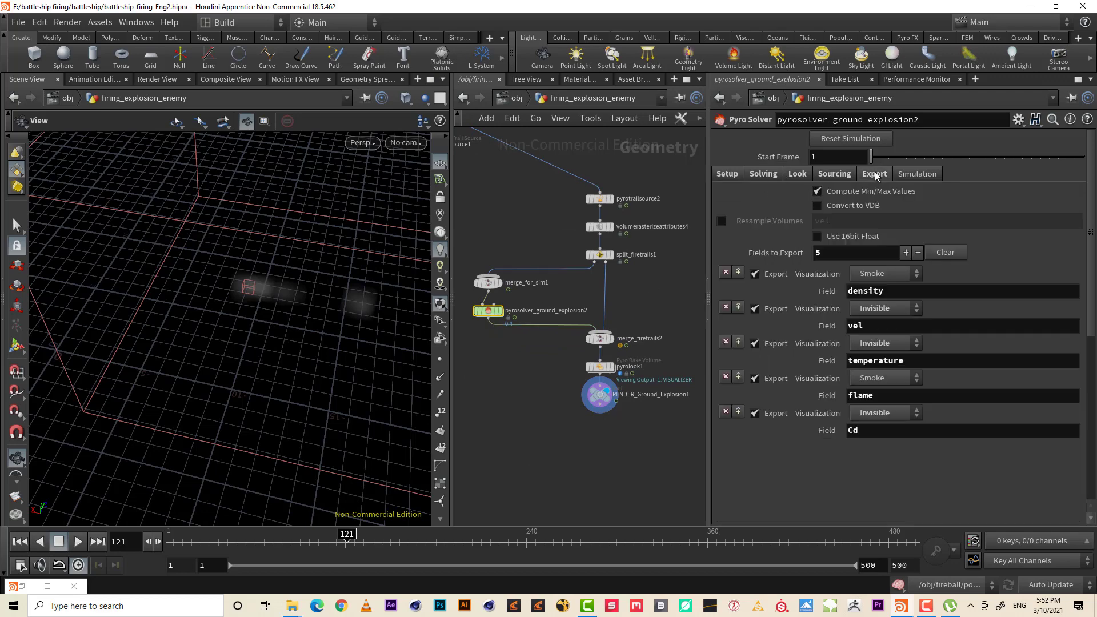
left_click(857, 240)
left_click_drag(624, 442, 607, 419)
left_click(621, 378)
scroll(532, 381, "down", 5)
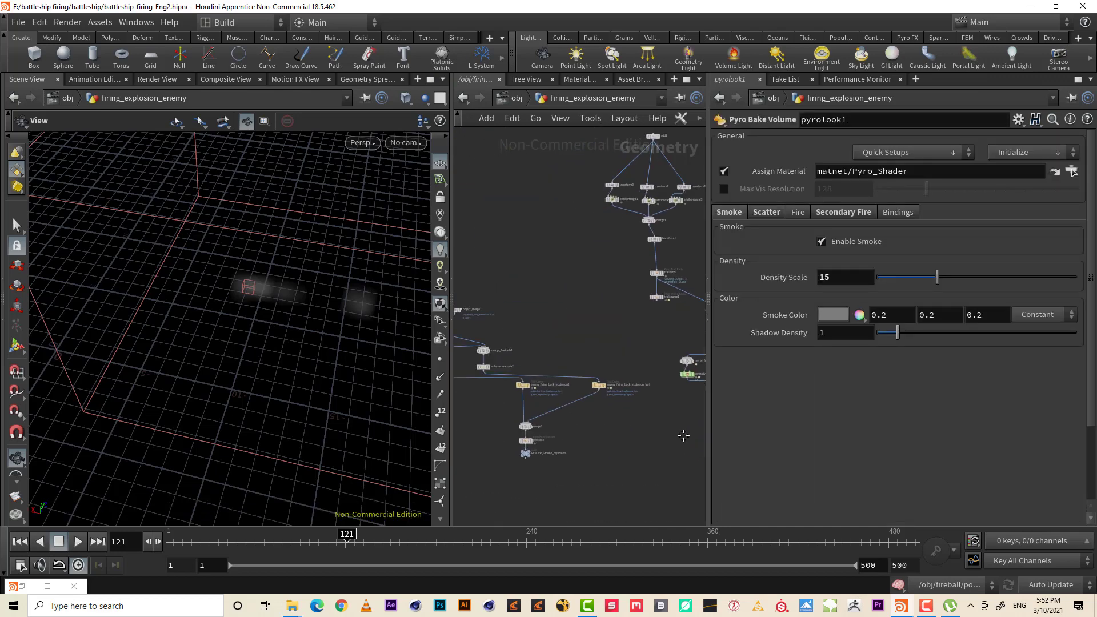
Duplicate the volumeresample1 node that follows merge_firetrails in the original firing explosion network
scroll(571, 400, "up", 8)
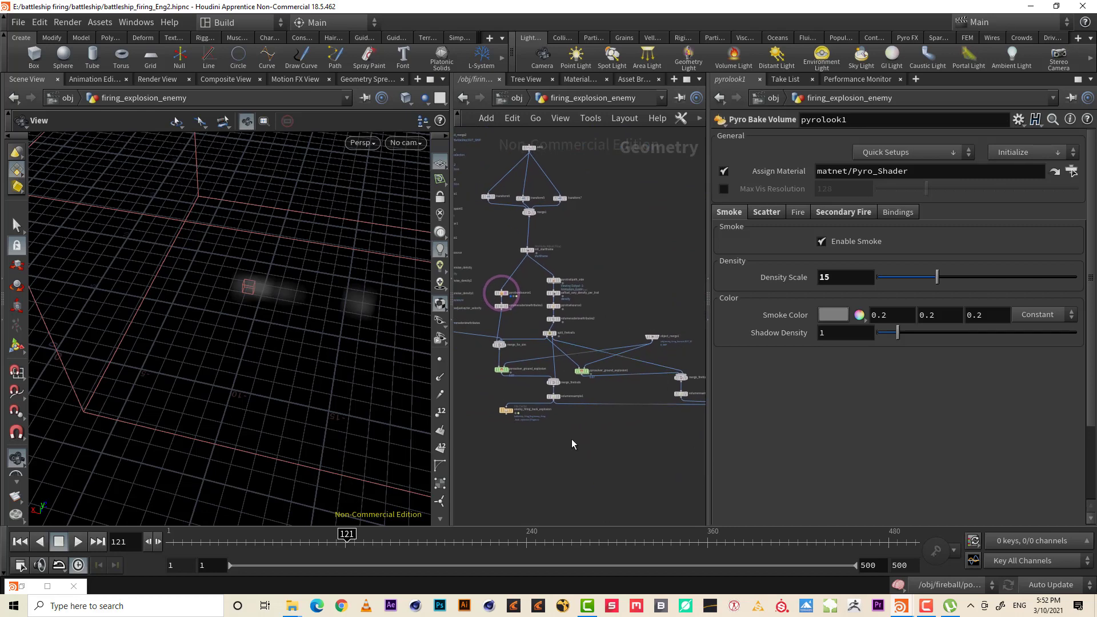
scroll(606, 421, "down", 6)
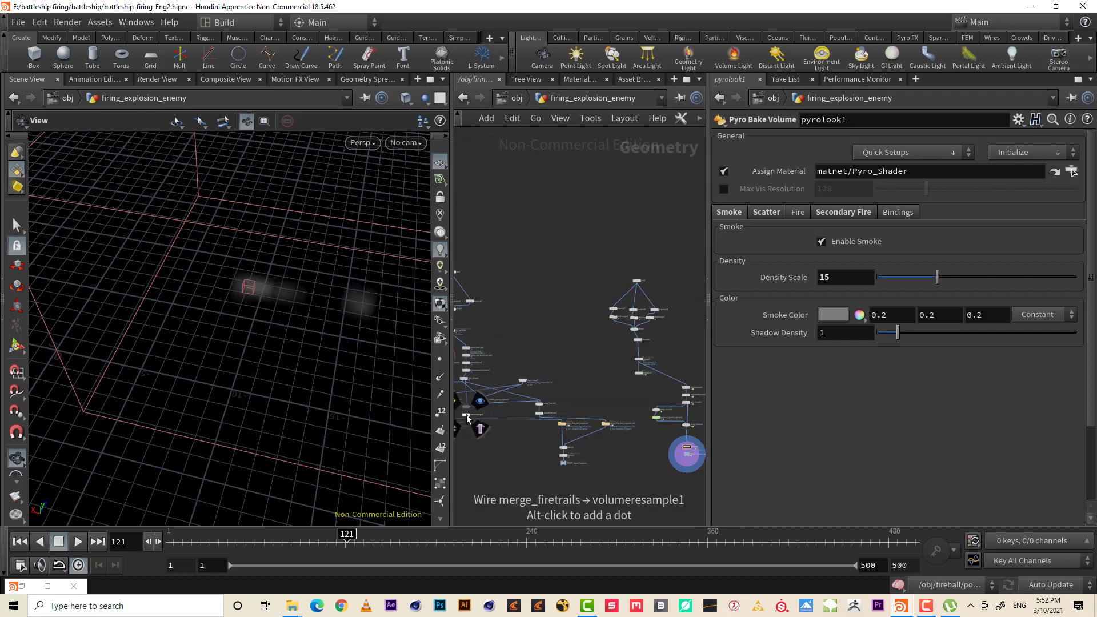
left_click(466, 415)
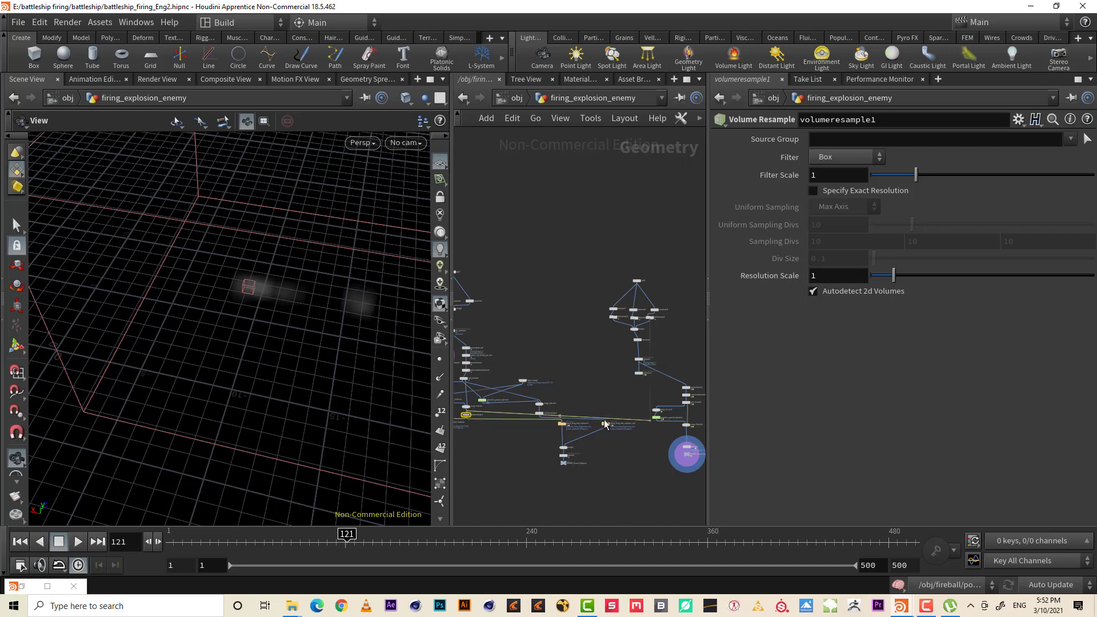
key("alt+Tab")
key("alt+Tab")
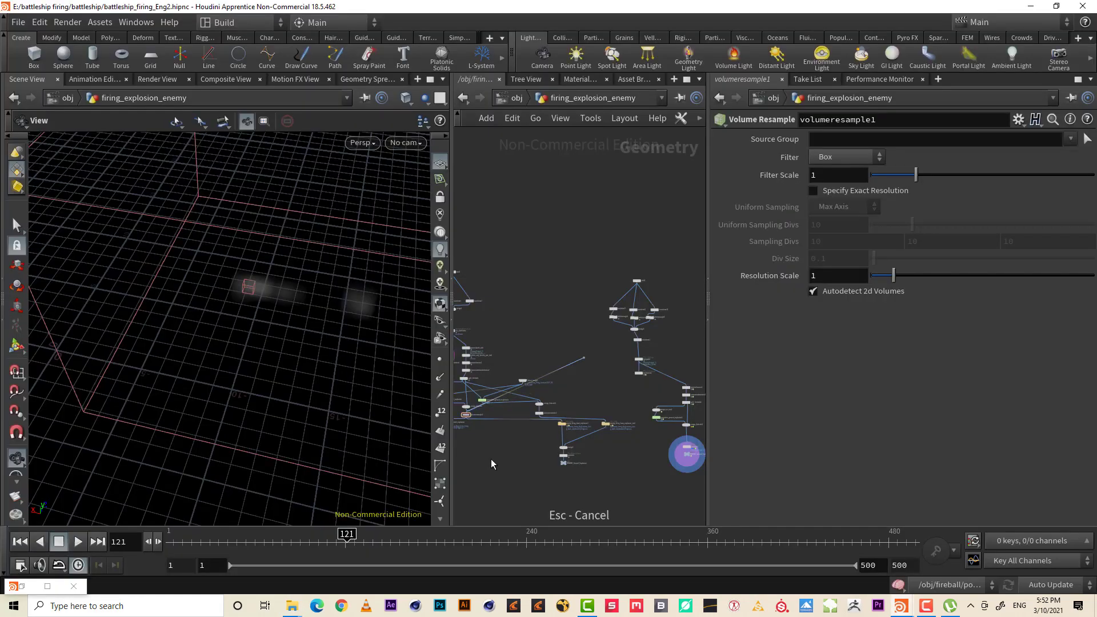
middle_click_drag(459, 425, 506, 423)
scroll(514, 414, "up", 8)
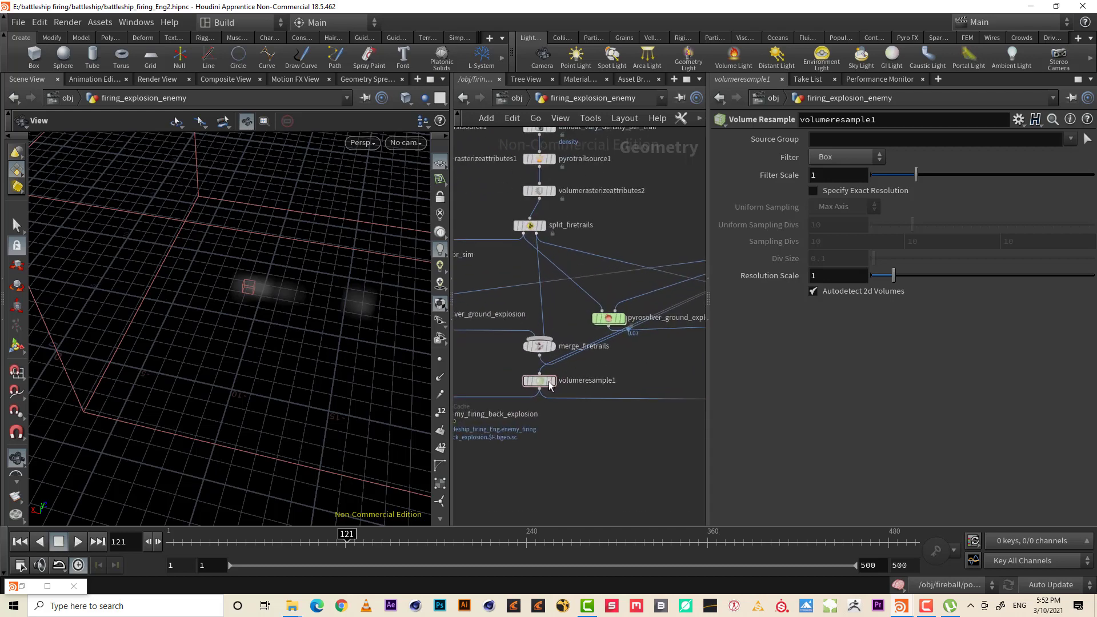
scroll(614, 460, "down", 10)
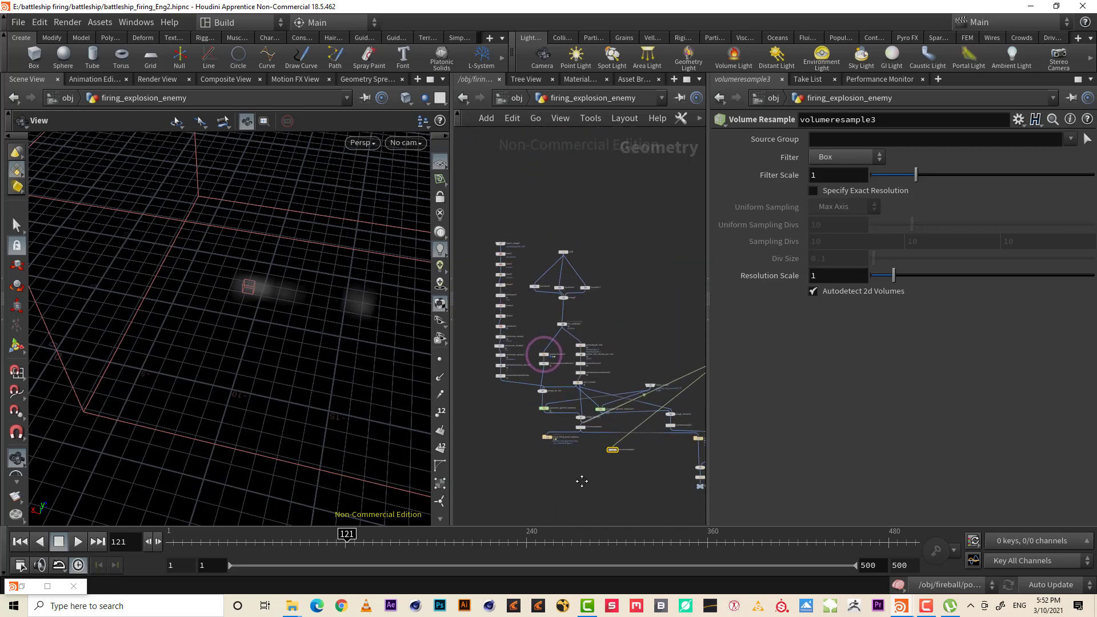
Move the copied resample node beside the ground explosion network and delete the dot on its input wire
left_click(511, 454)
left_click_drag(510, 451, 512, 475)
key("Escape")
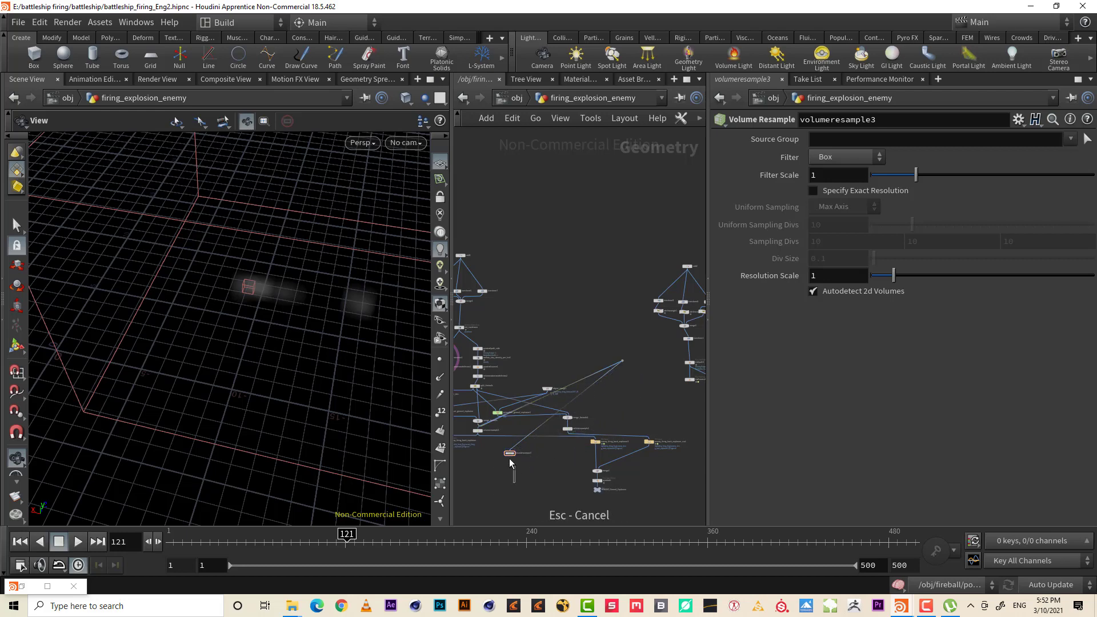
left_click_drag(509, 454, 665, 407)
middle_click_drag(602, 391, 505, 332)
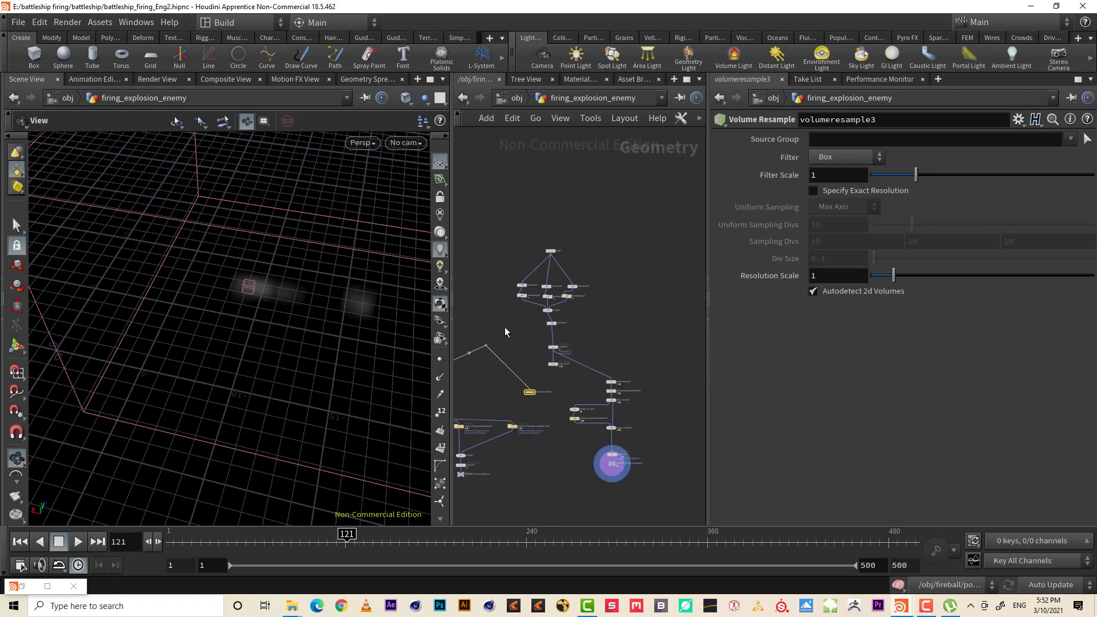
left_click_drag(464, 361, 465, 361)
key("Delete")
Insert volumeresample3 into the wire between merge_firetrails2 and pyrolook1
left_click_drag(530, 393, 618, 450)
scroll(623, 429, "up", 5)
scroll(622, 427, "up", 2)
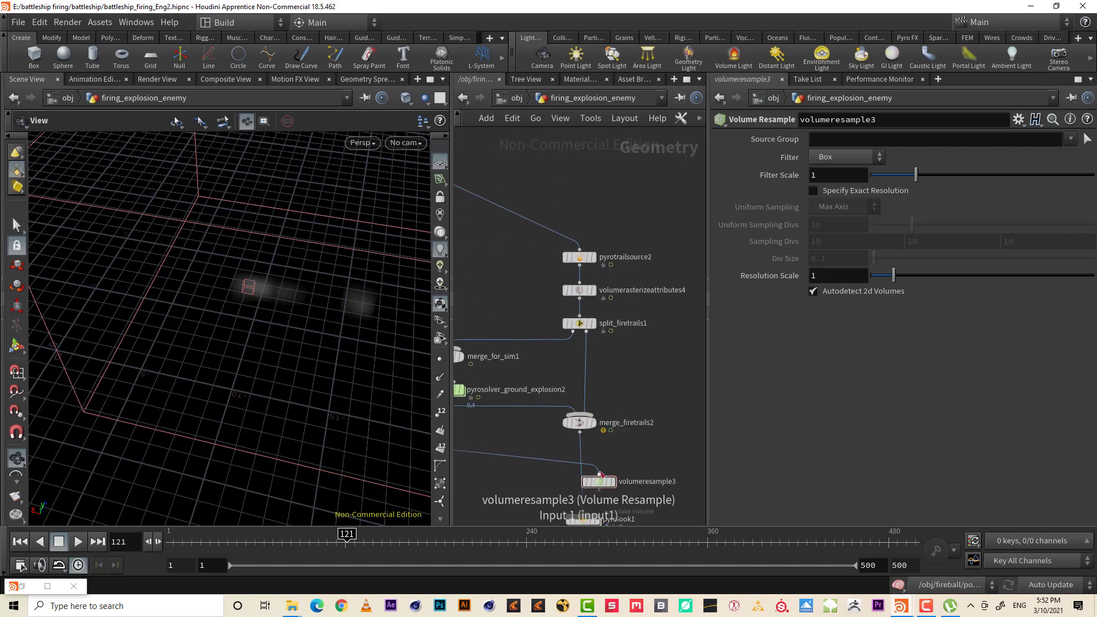
left_click_drag(608, 487, 589, 466)
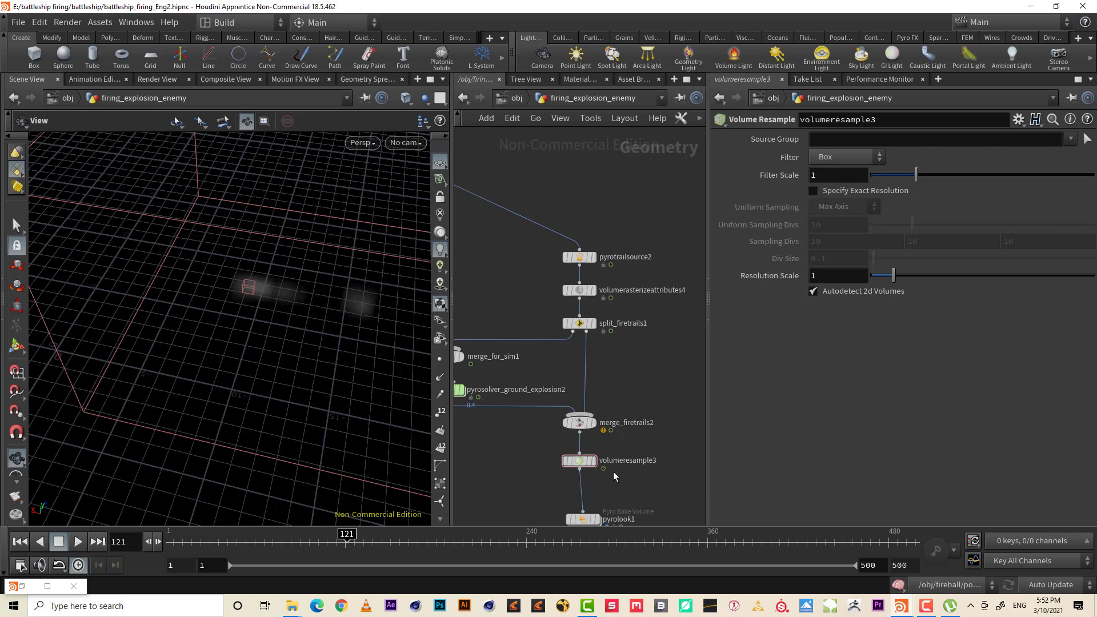
middle_click_drag(613, 472, 667, 420)
left_click_drag(584, 402, 584, 402)
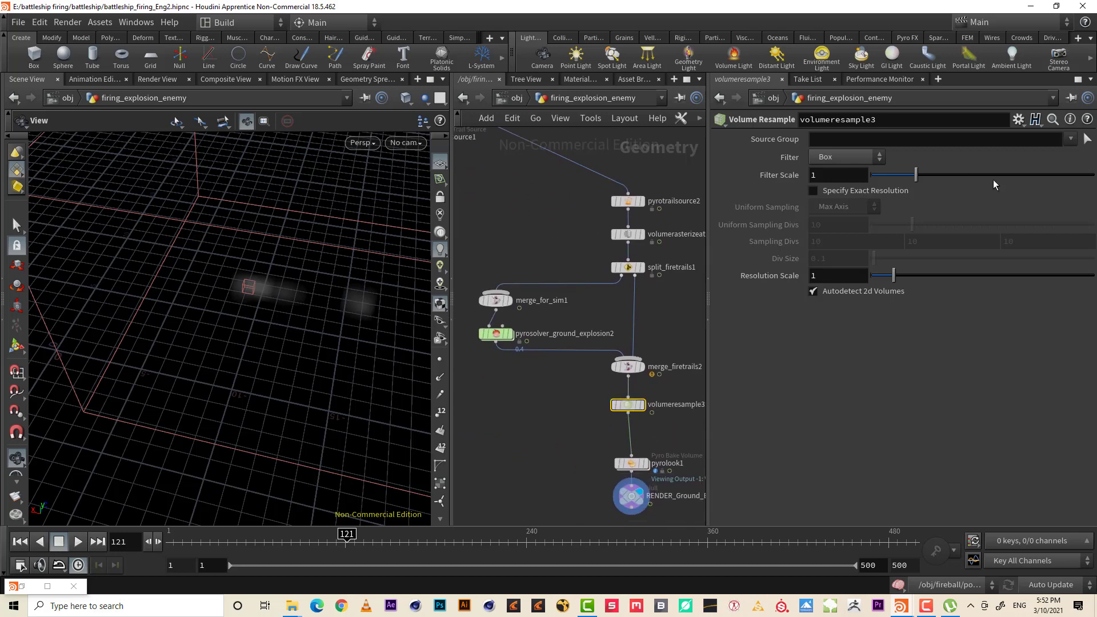
left_click(1070, 139)
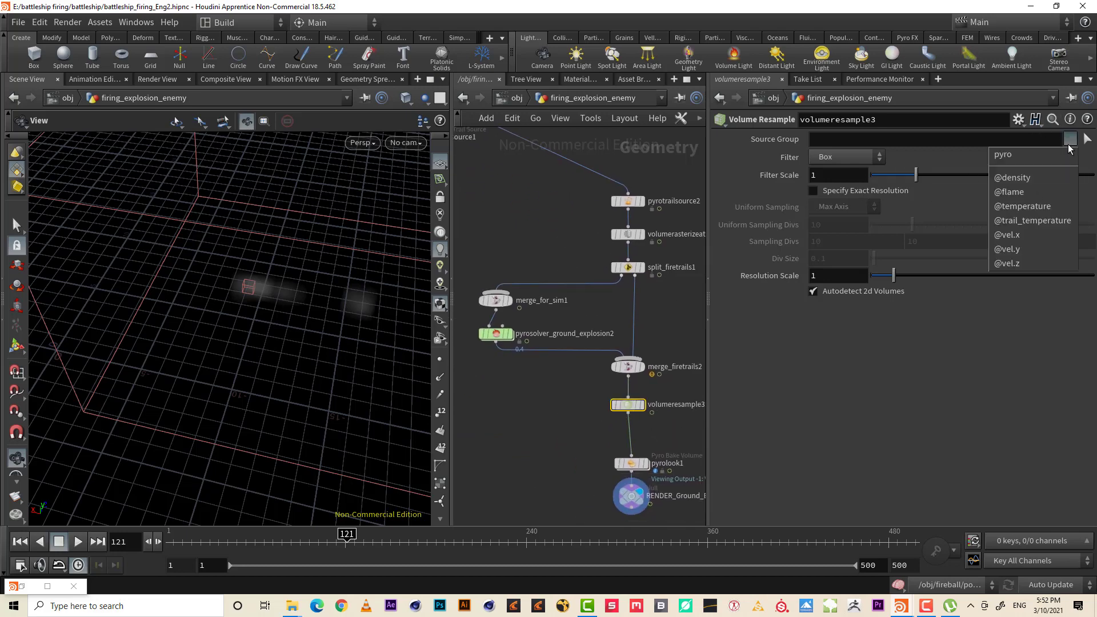
left_click(1023, 235)
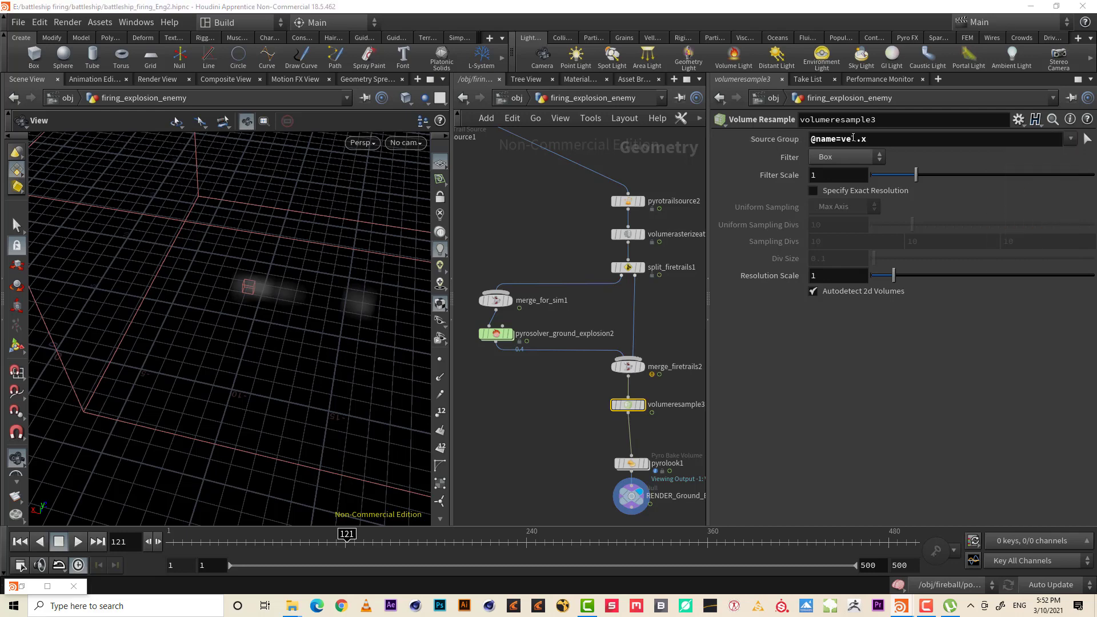
left_click_drag(861, 137, 914, 140)
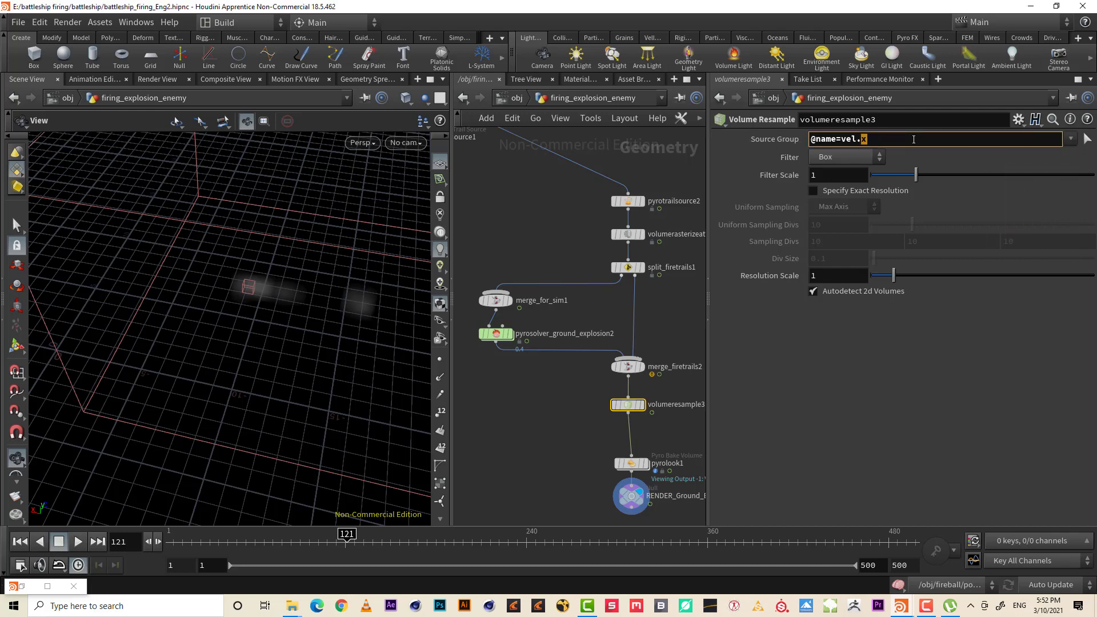
key("Return")
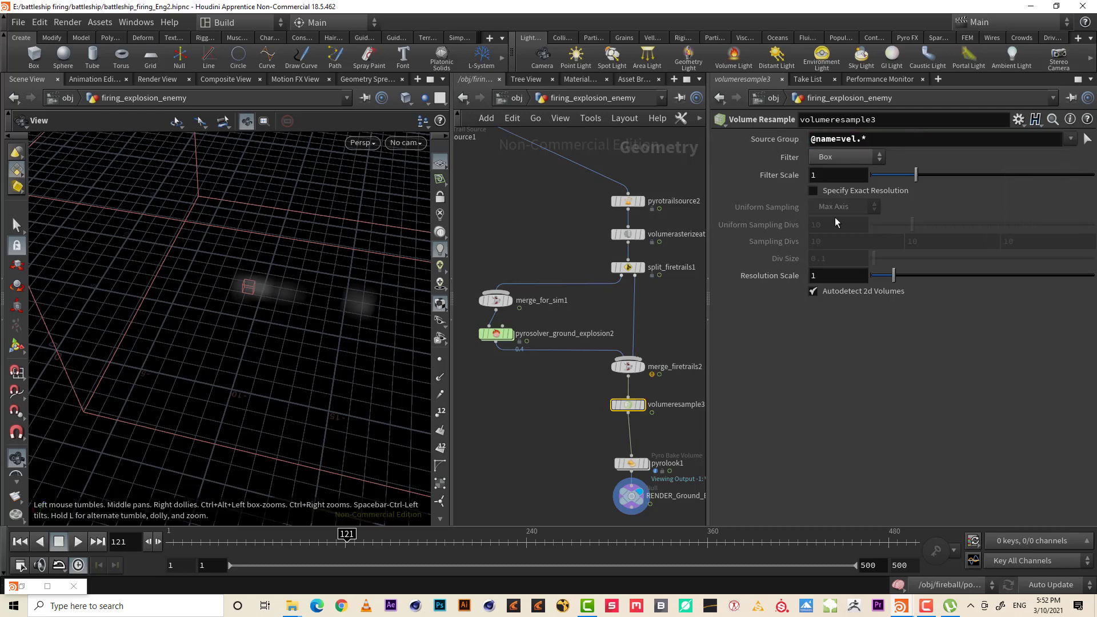
left_click(824, 281)
type(".5")
key("Return")
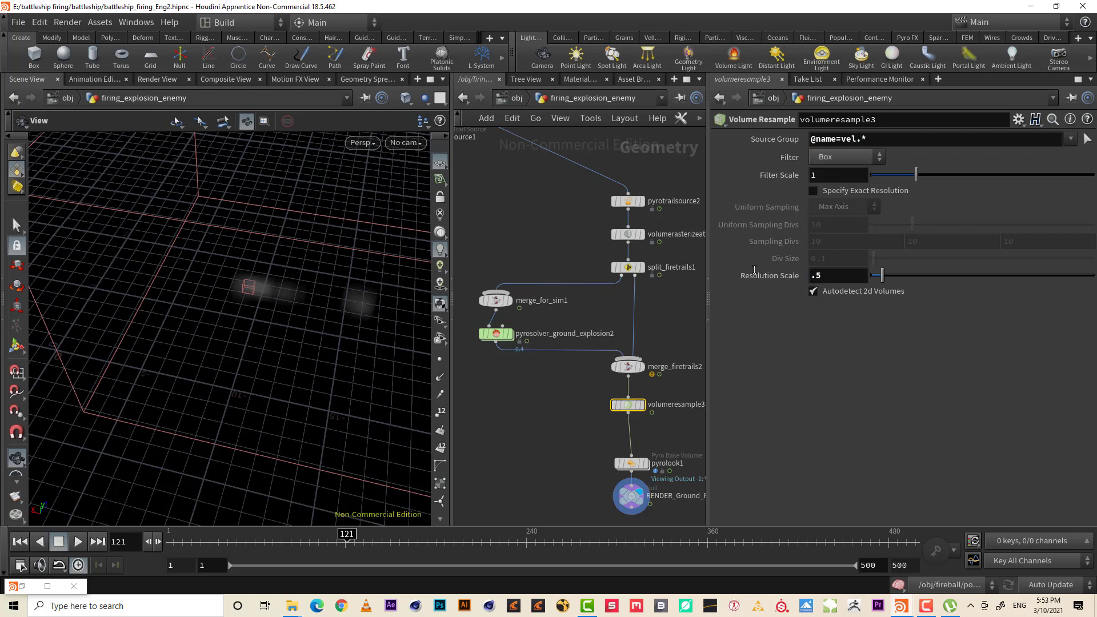
Add a File Cache node between volumeresample3 and pyrolook1
key("Tab")
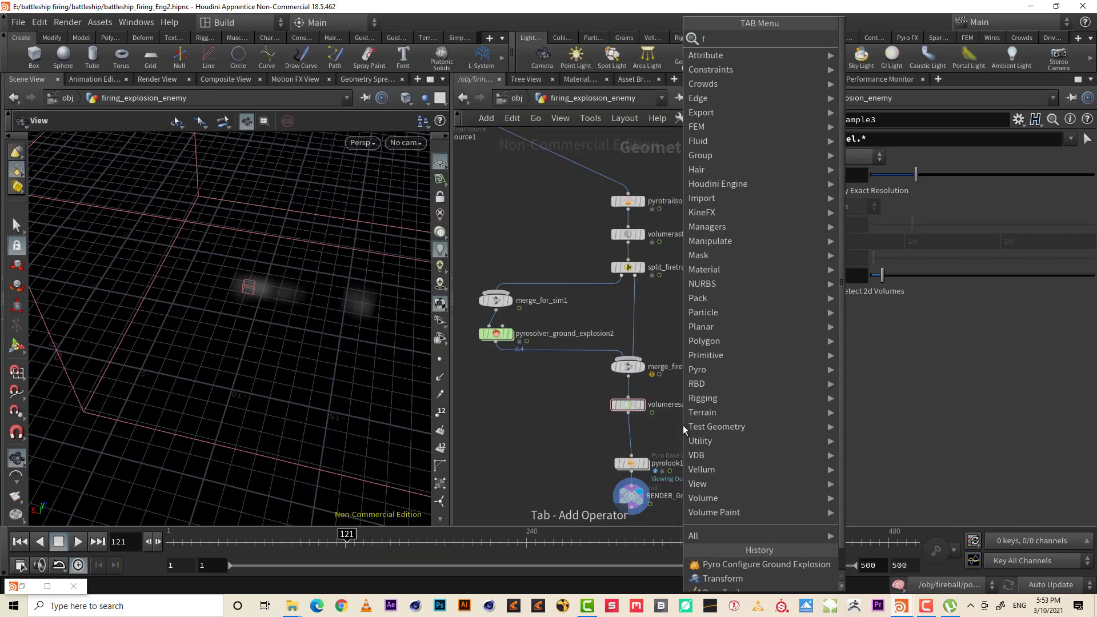
type("file")
key("Return")
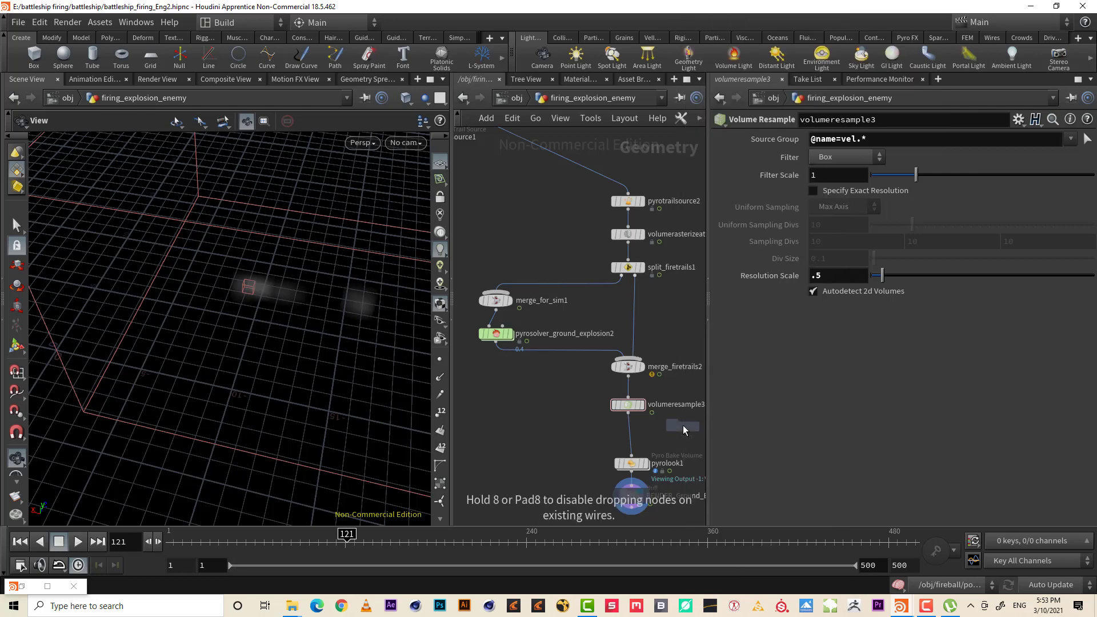
left_click(684, 425)
left_click_drag(683, 425, 630, 439)
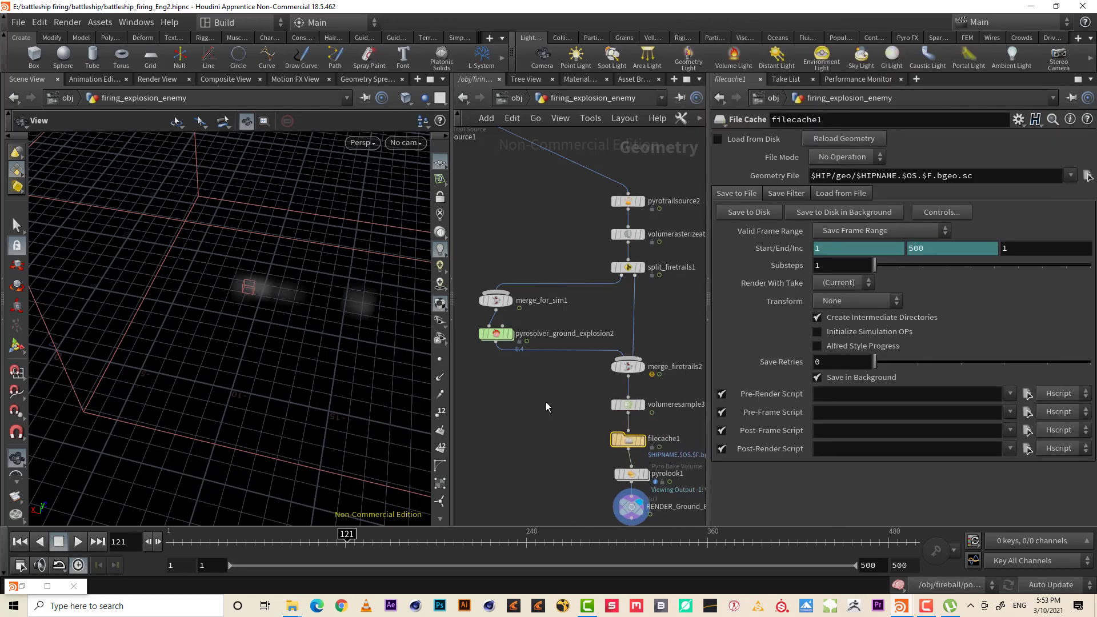
Set the trailing Length of pyrotrailsource2 to 2.5
middle_click_drag(568, 341, 612, 391)
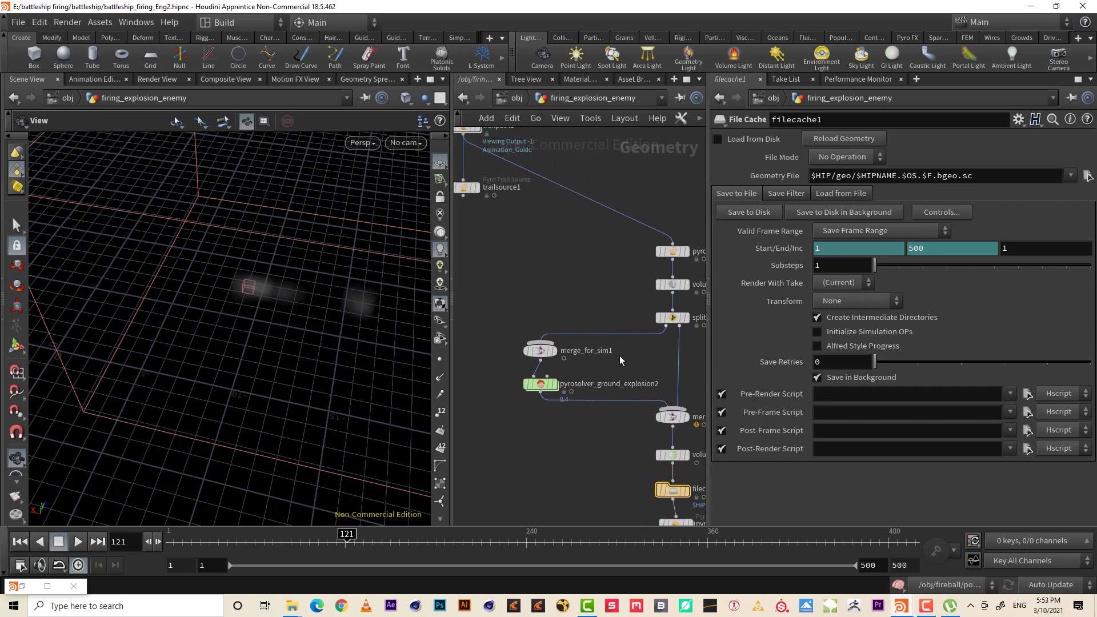
left_click_drag(384, 347, 206, 344)
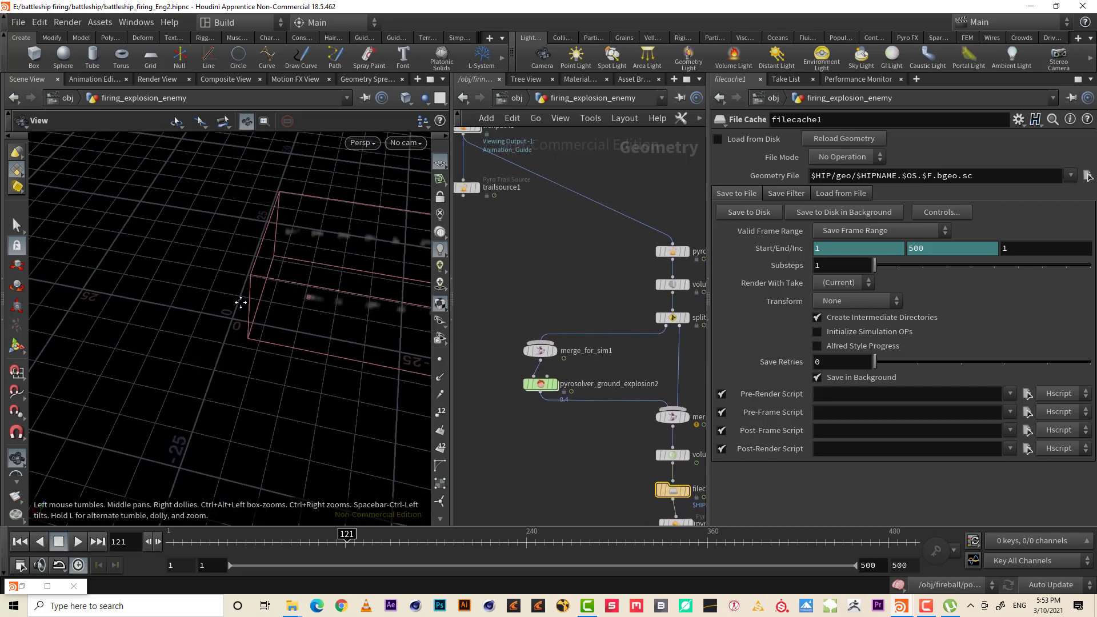
left_click_drag(241, 303, 154, 351)
middle_click_drag(634, 259, 516, 265)
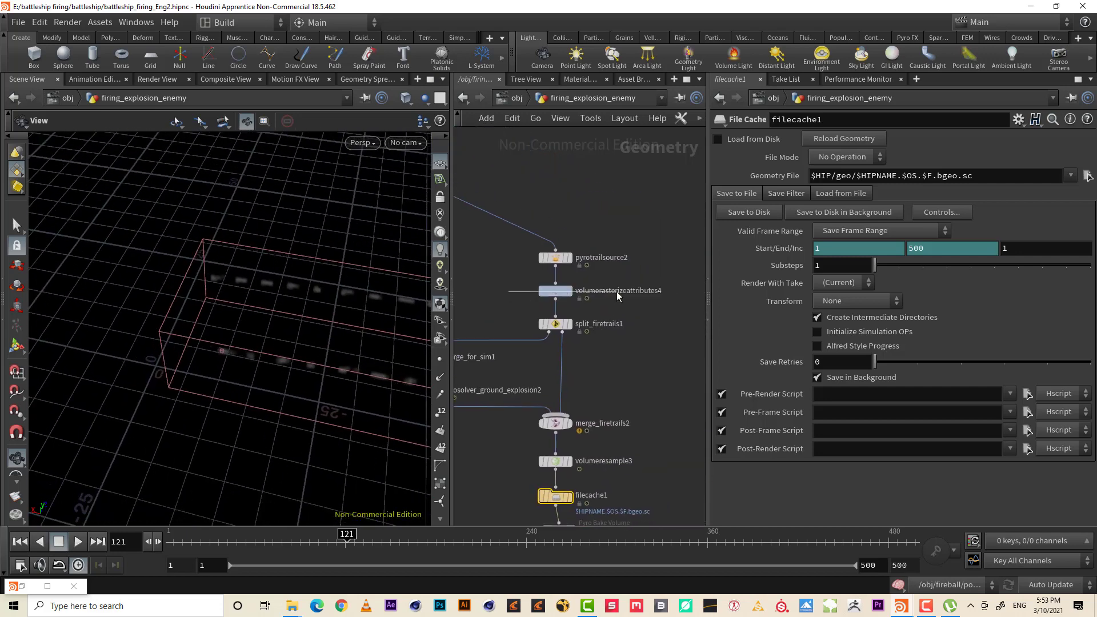
left_click_drag(508, 297, 591, 232)
left_click(555, 258)
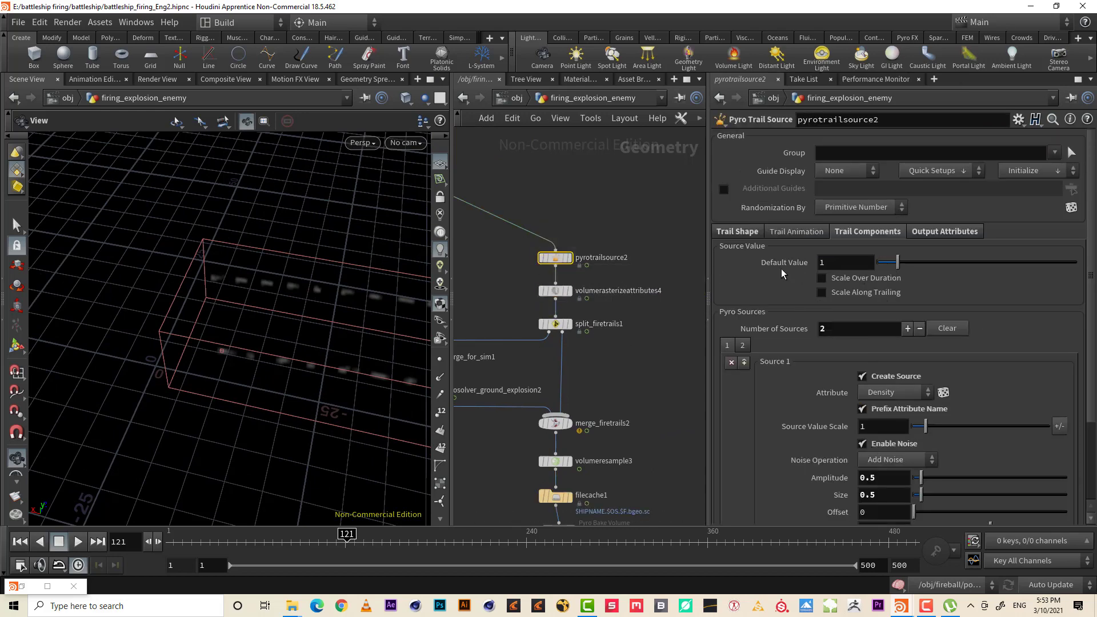
left_click(738, 232)
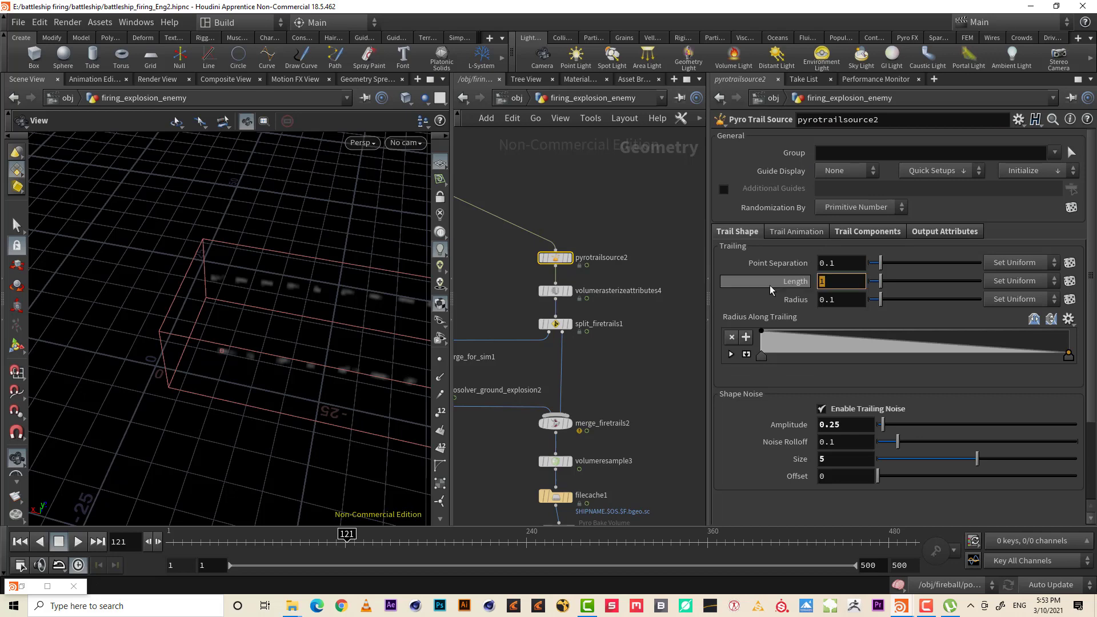
type("2.5")
key("Return")
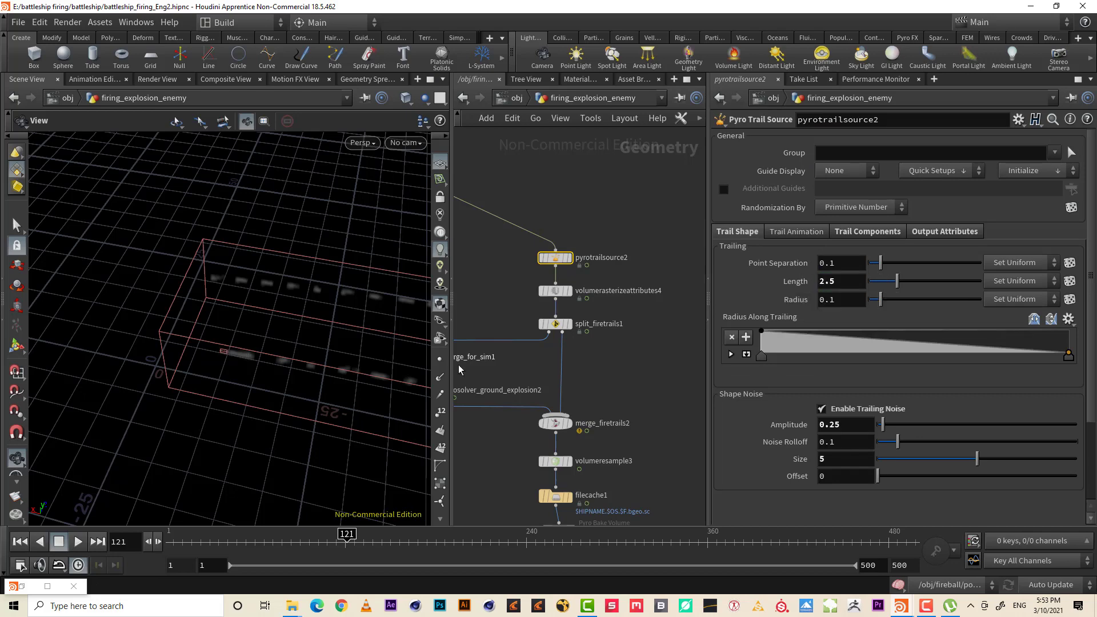
Cut the whole ground explosion node network, down to RENDER_Ground_Explosion1, out of firing_explosion_enemy
middle_click_drag(577, 356, 687, 182)
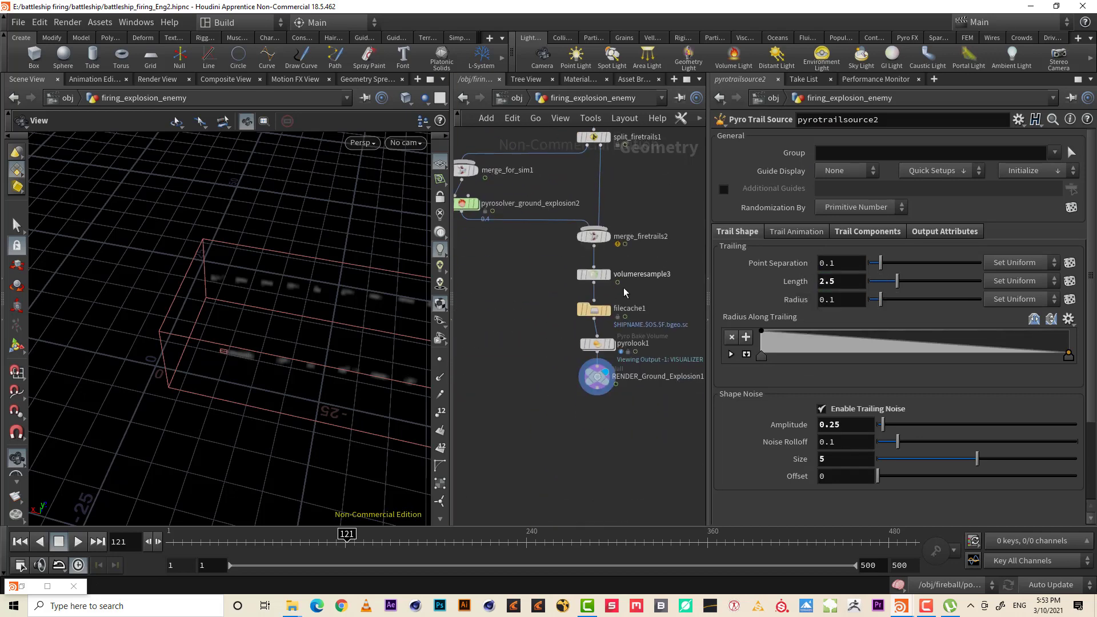
left_click(582, 313)
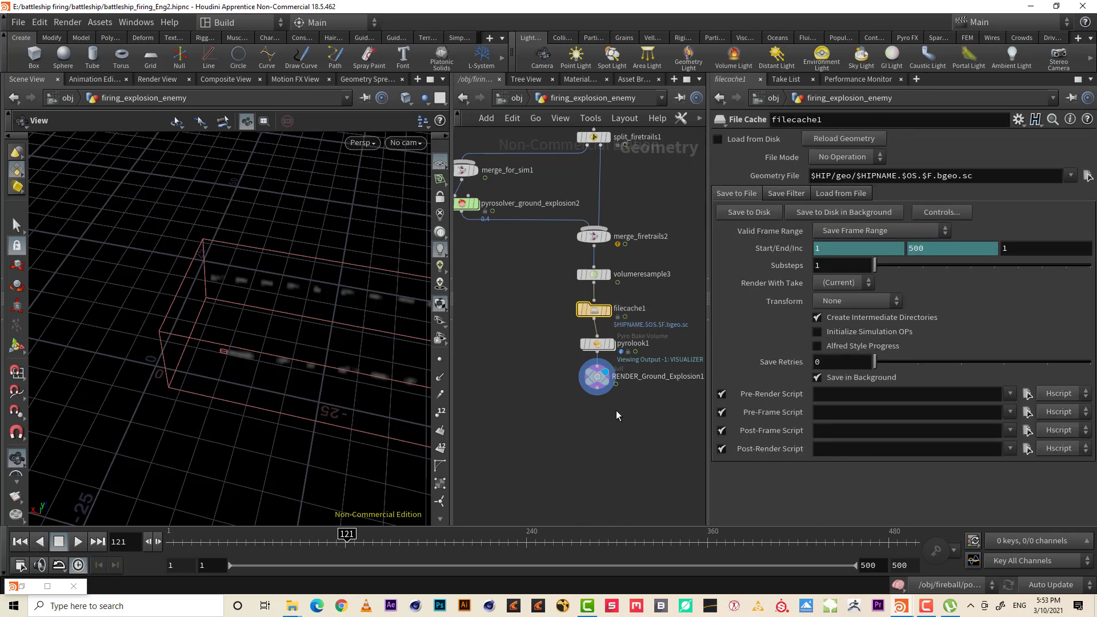
scroll(619, 450, "down", 8)
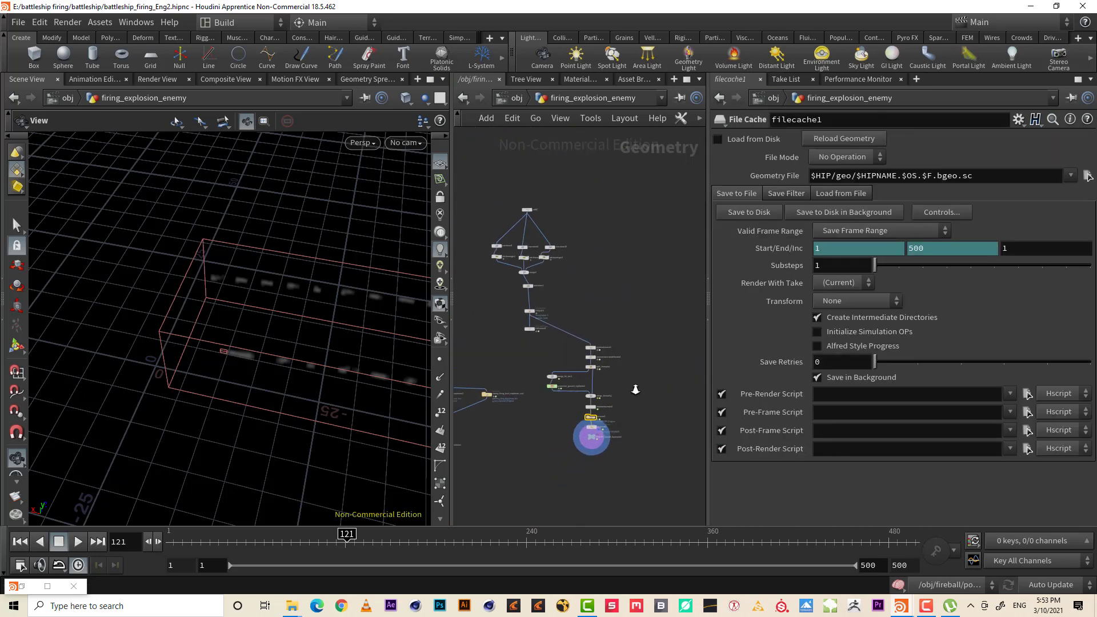
left_click_drag(629, 460, 495, 173)
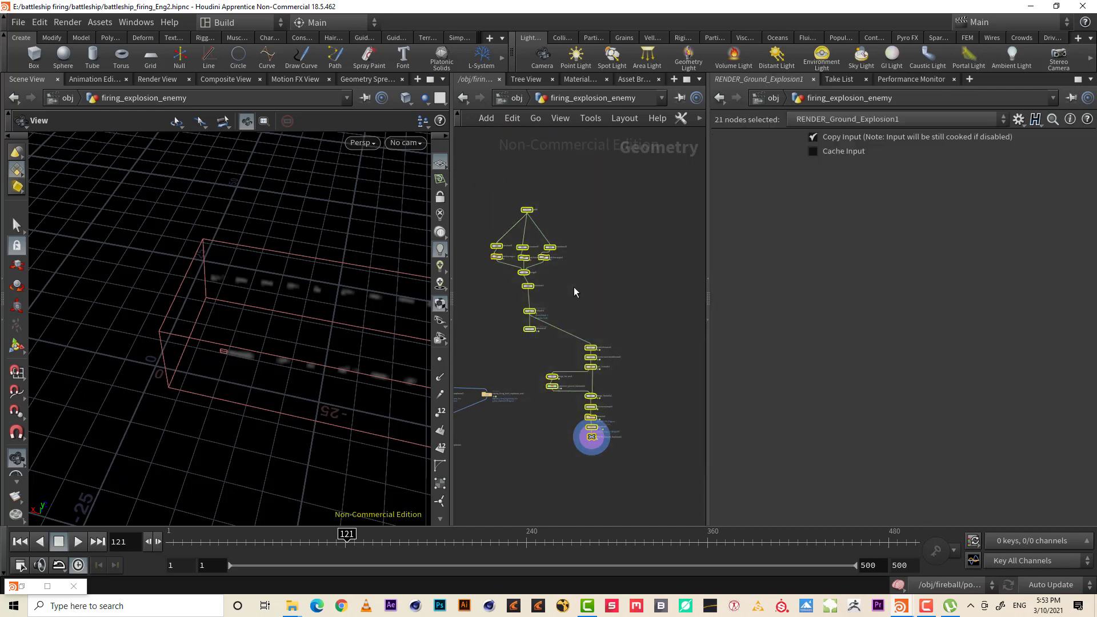
key("ctrl+x")
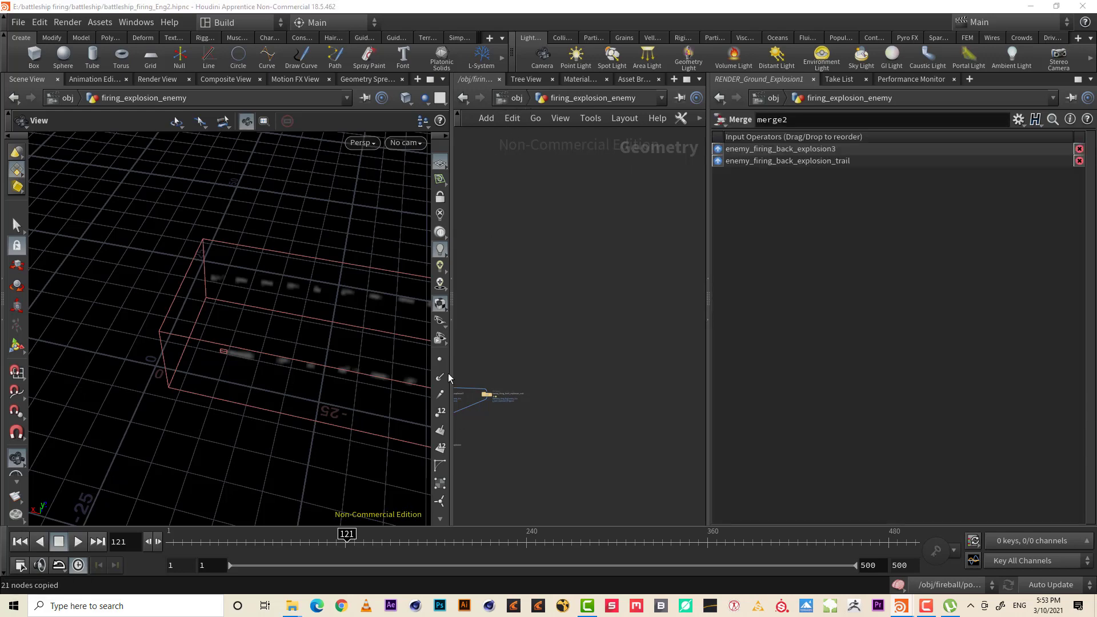
Create a new Geometry object below firing_explosion_enemy at object level and paste the cut ground explosion nodes inside it
key("u")
key("Tab")
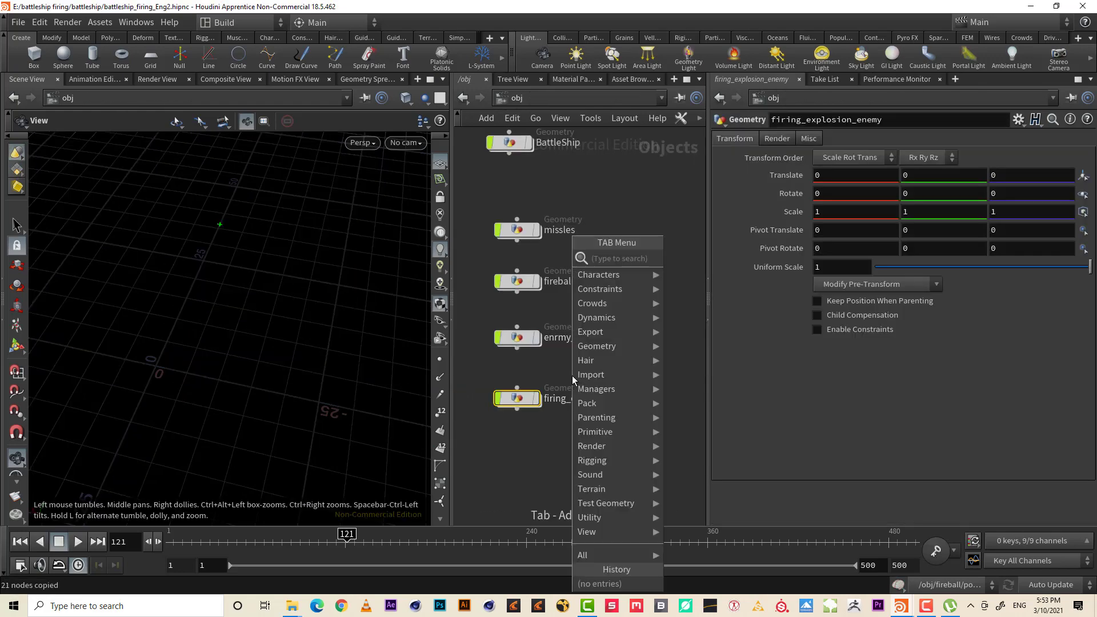
type("geo")
key("Return")
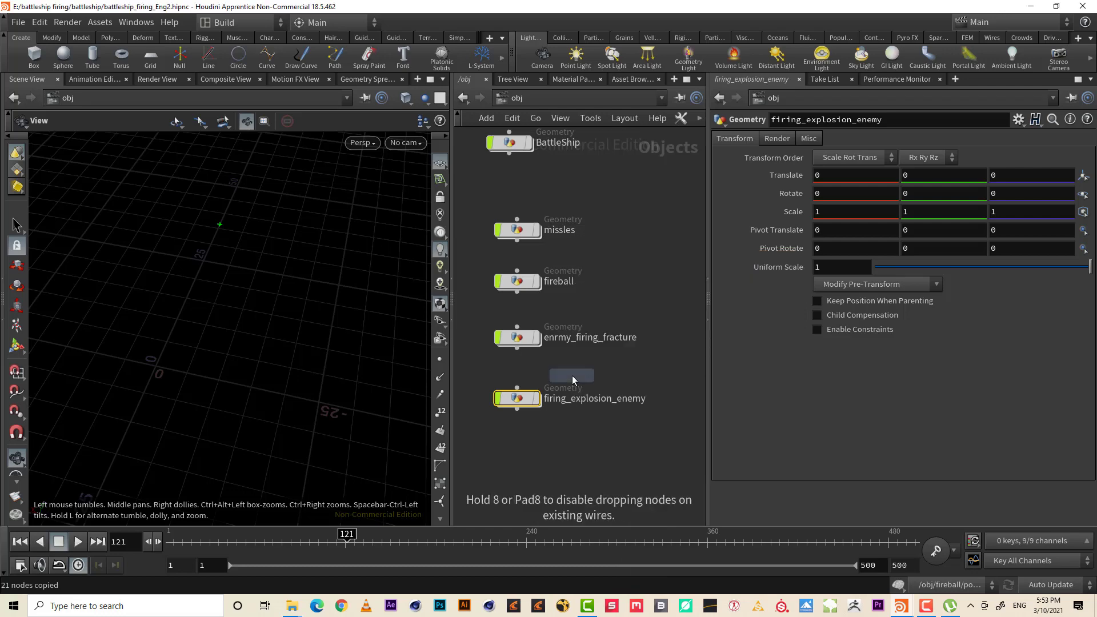
left_click(539, 439)
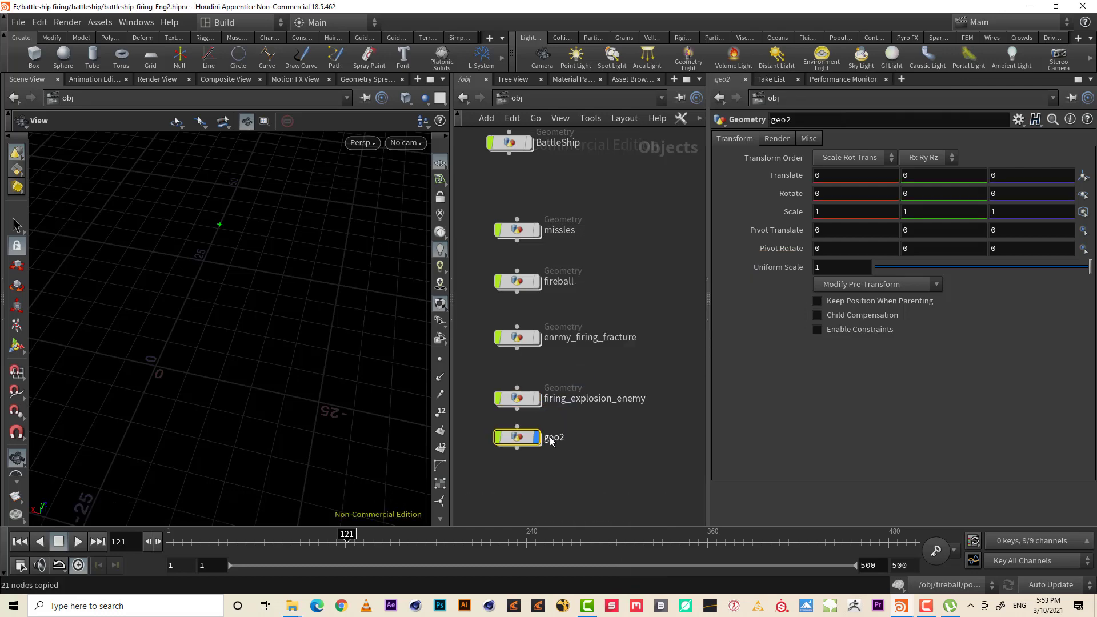
double_click(521, 437)
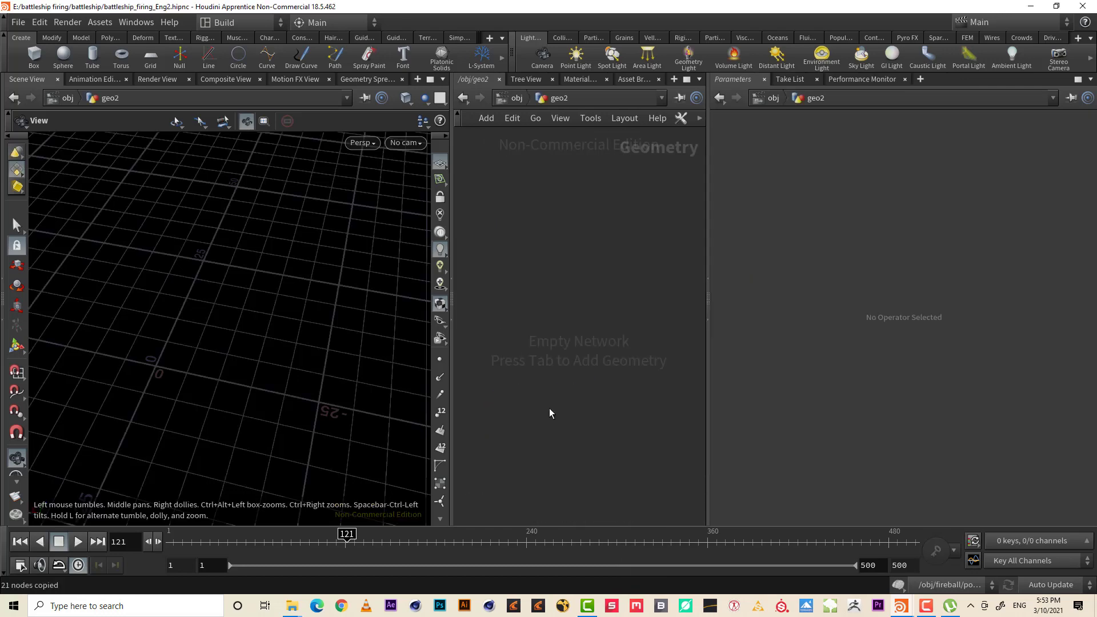
key("ctrl+v")
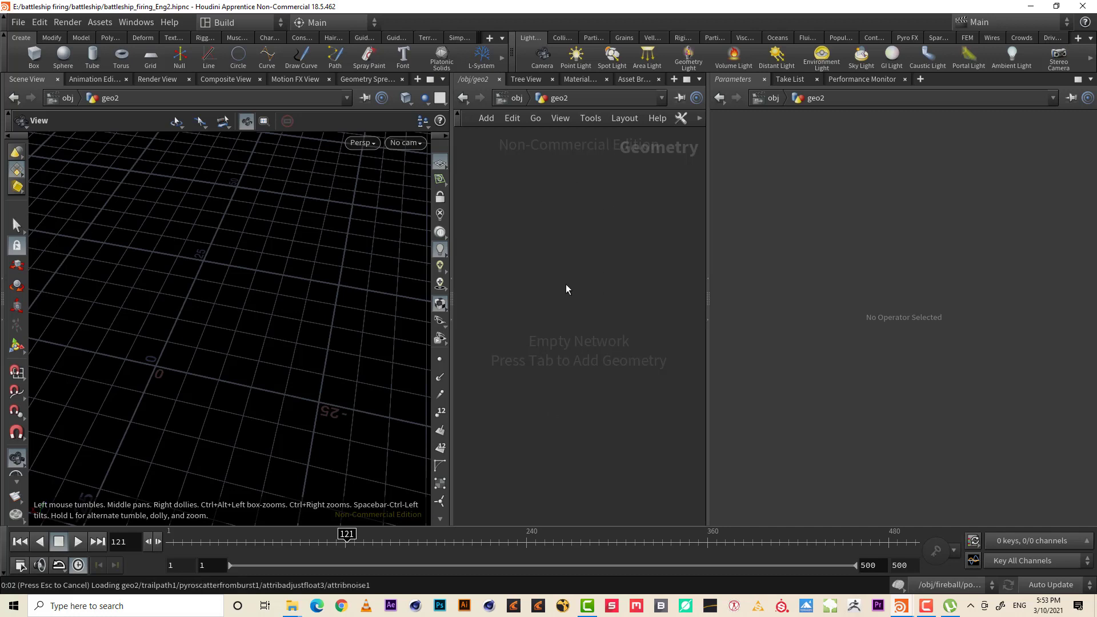